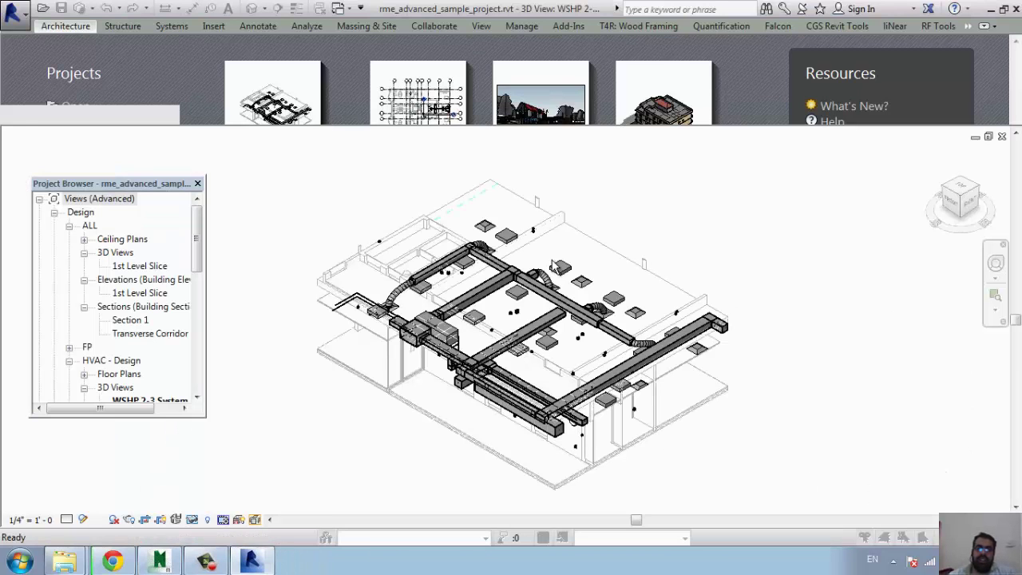
Open Revit's Run Interference Check dialog from the Collaborate tab's Interference Check menu.
click(436, 27)
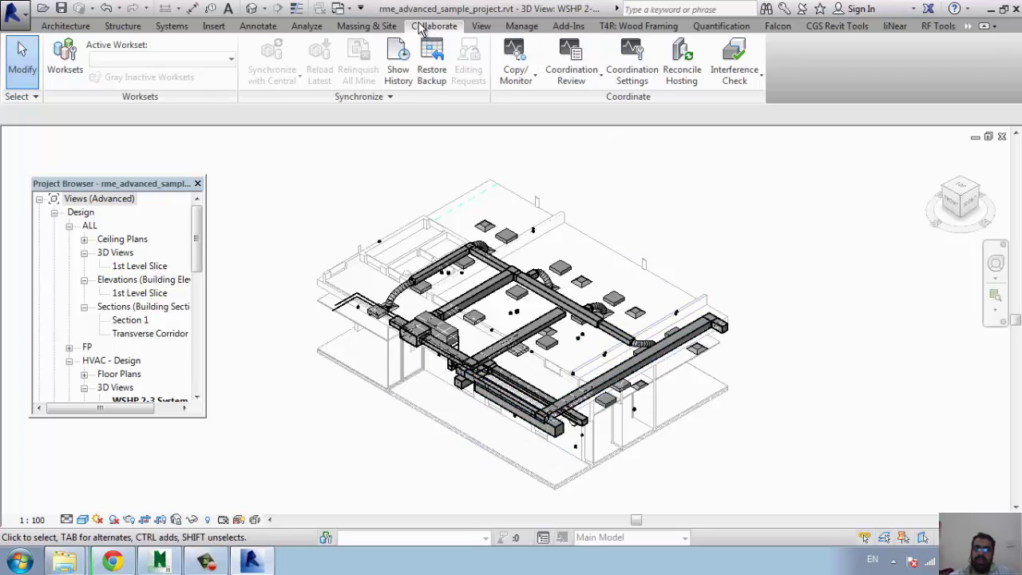
click(736, 83)
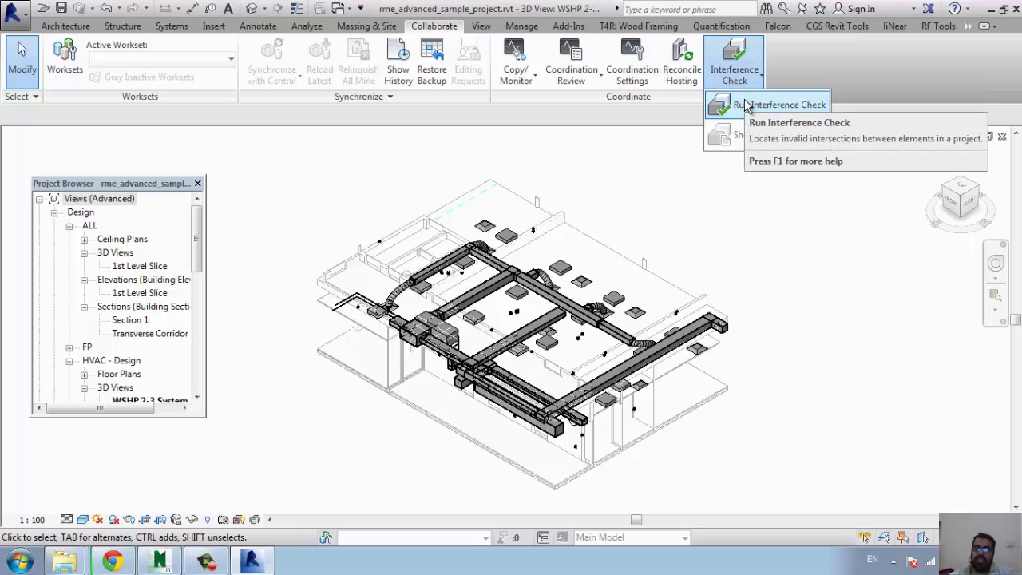
click(752, 102)
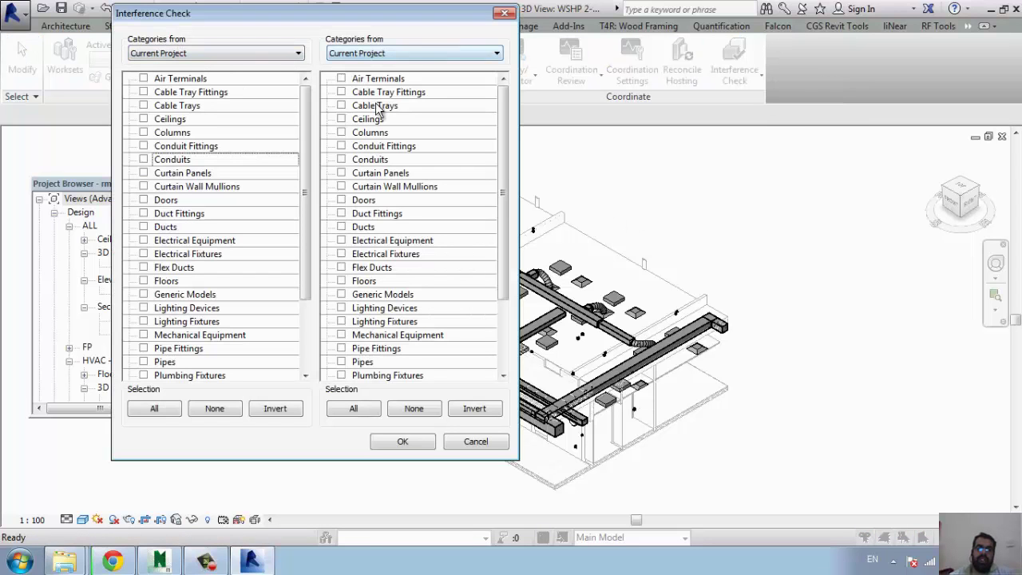
Run an interference check of Ducts against Structural Columns in the current project.
click(378, 53)
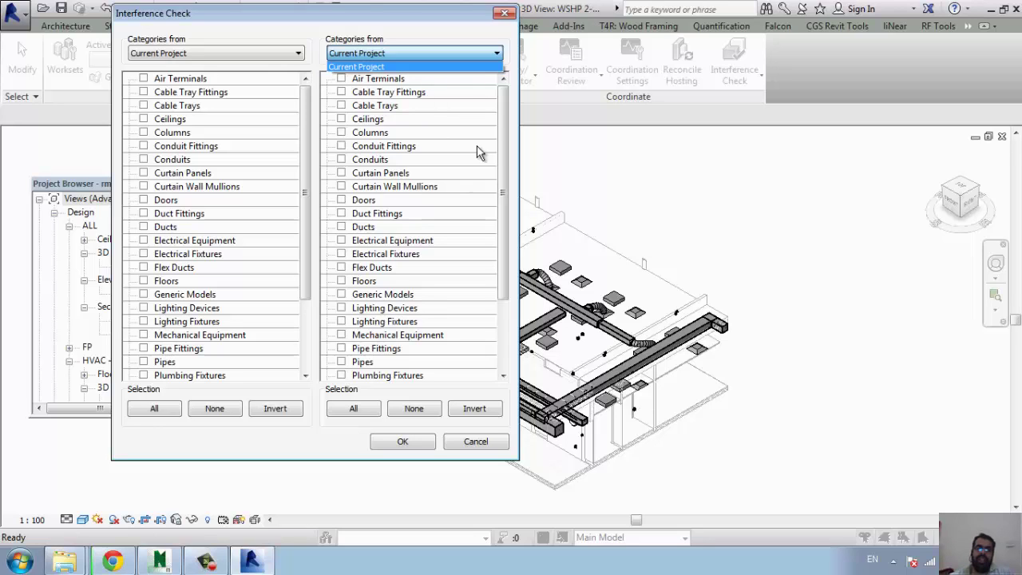
click(520, 162)
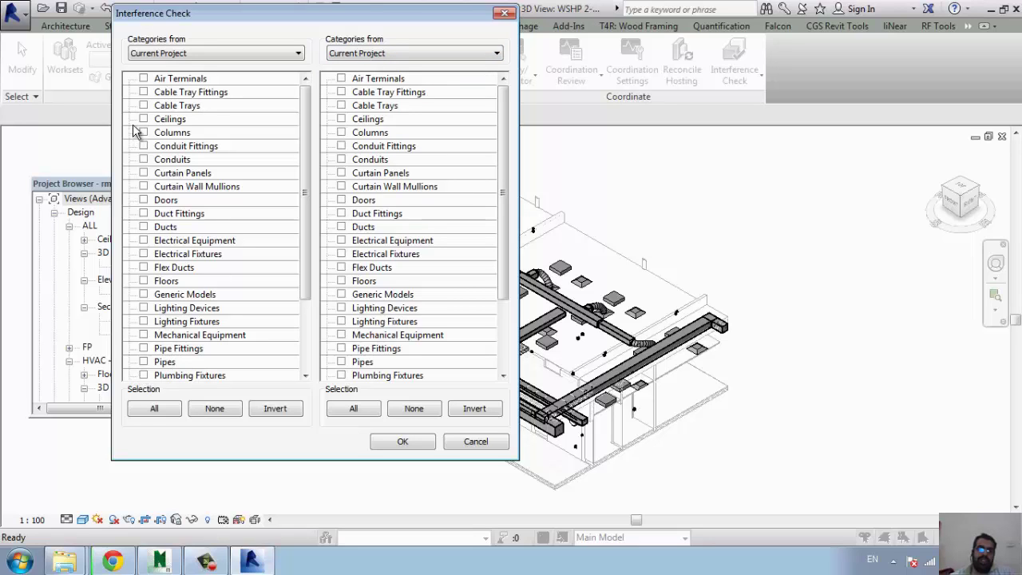
click(144, 226)
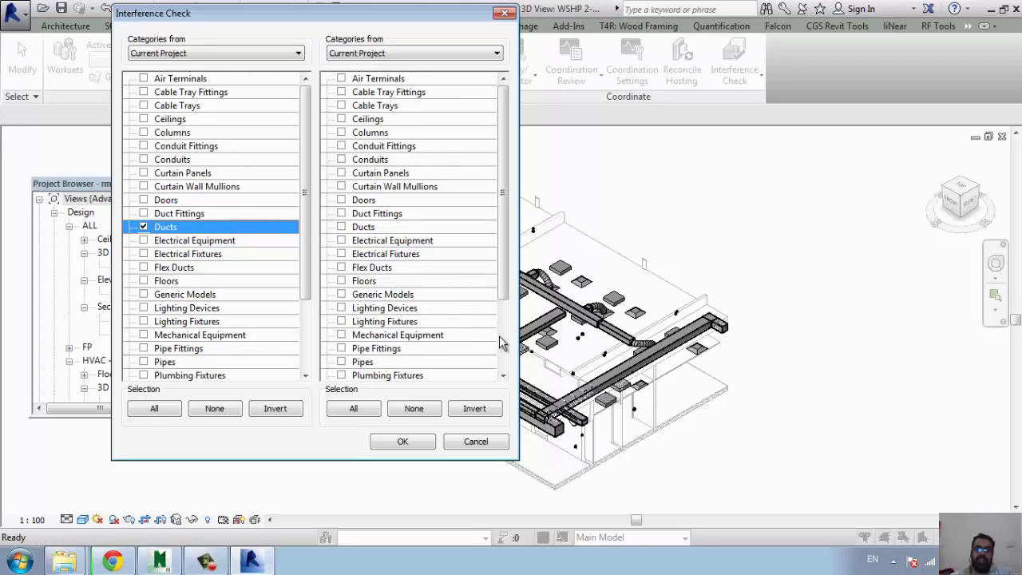
scroll(499, 335, down, 3)
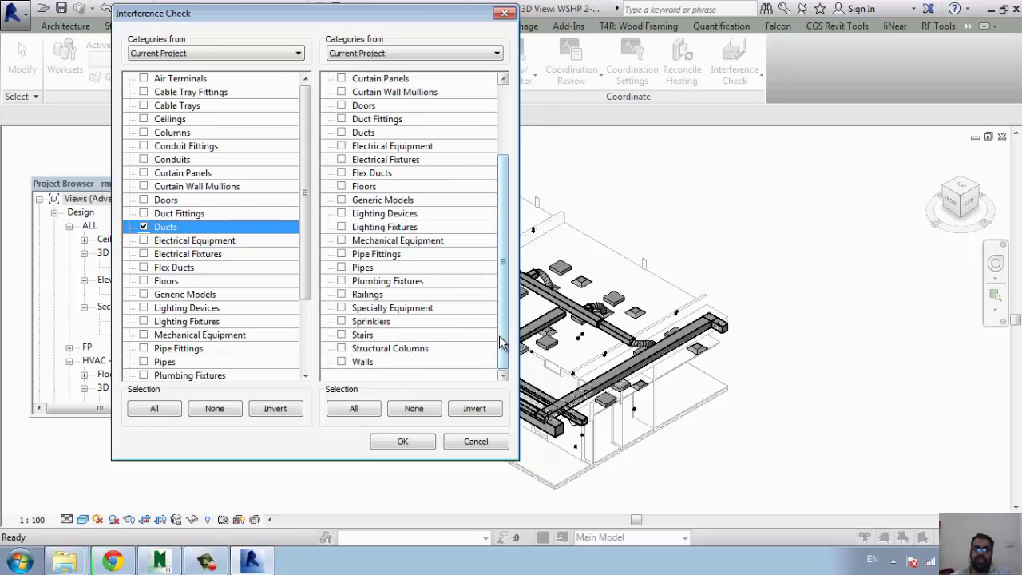
click(342, 349)
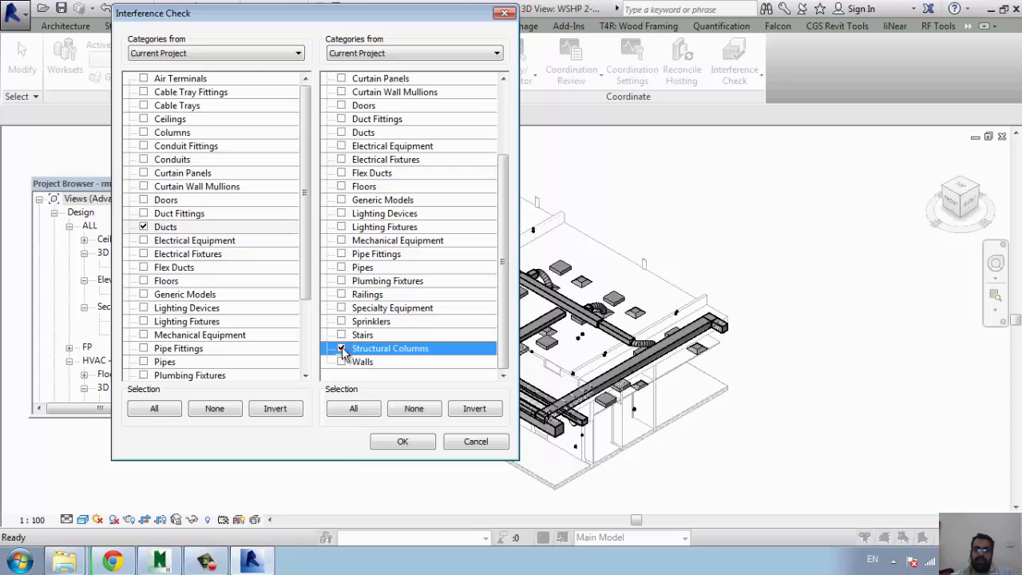
click(401, 444)
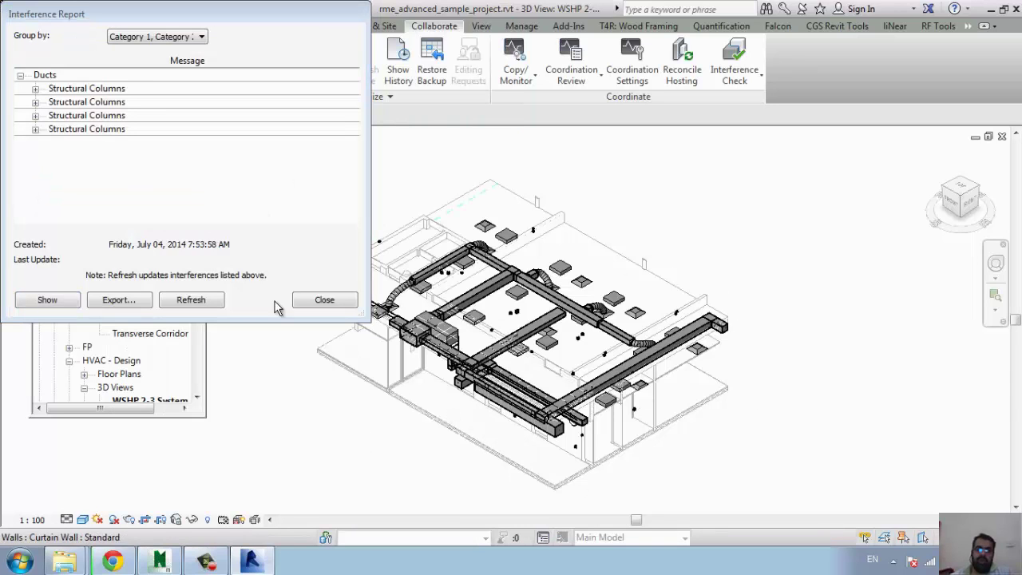
Expand the first clash and show its duct and column on the Level 2 floor plan.
click(35, 89)
click(95, 102)
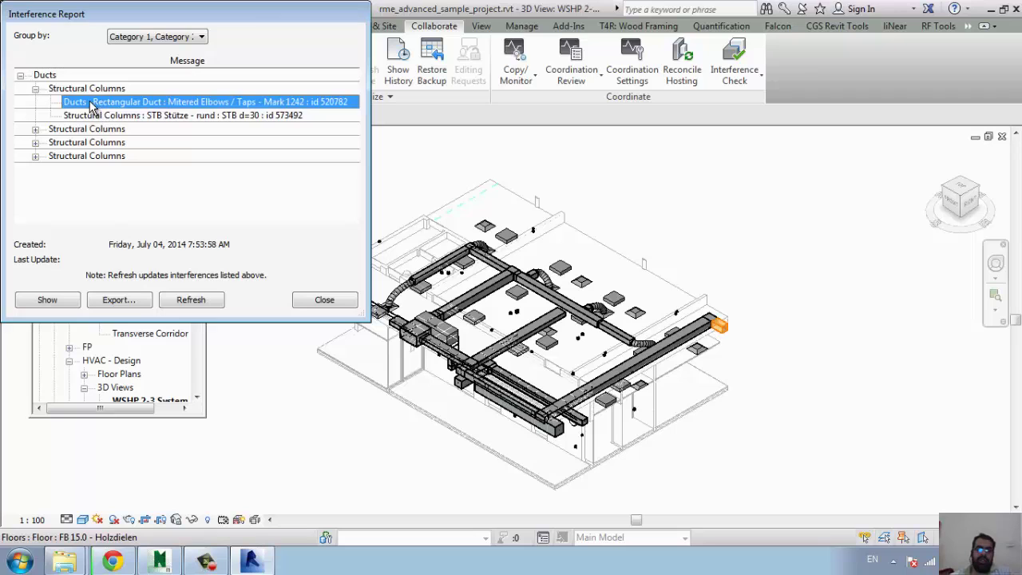
click(37, 309)
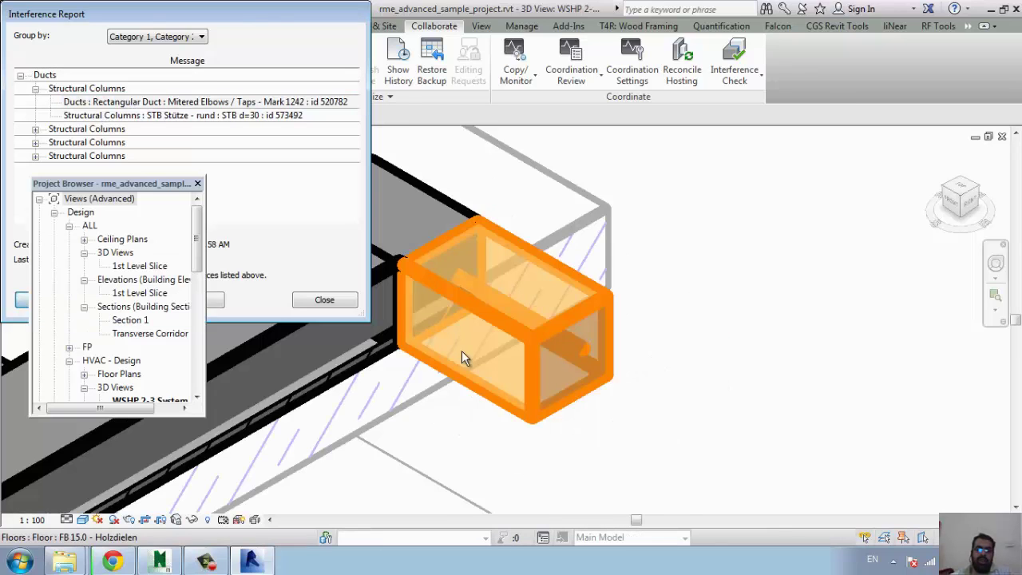
click(112, 115)
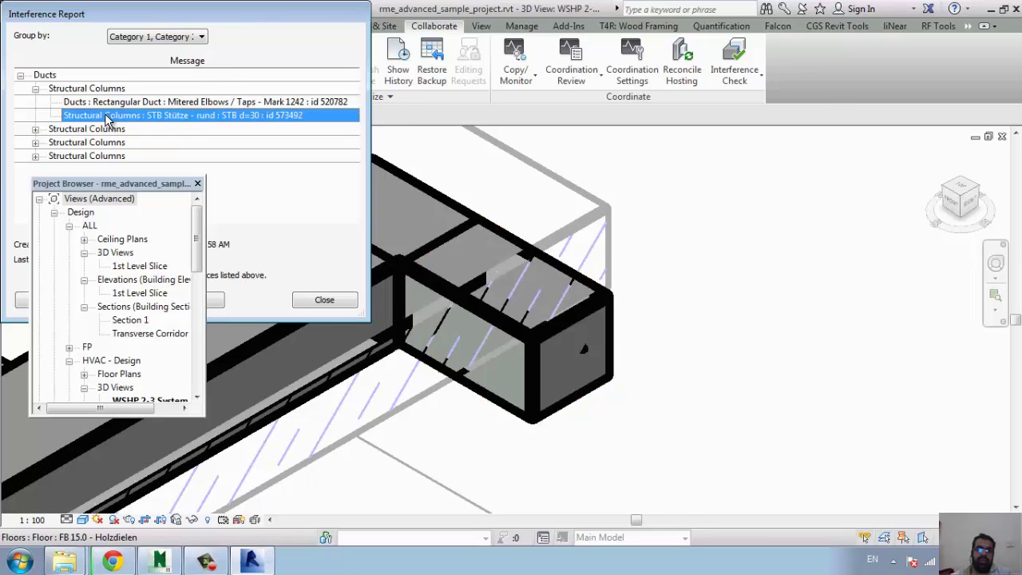
click(19, 306)
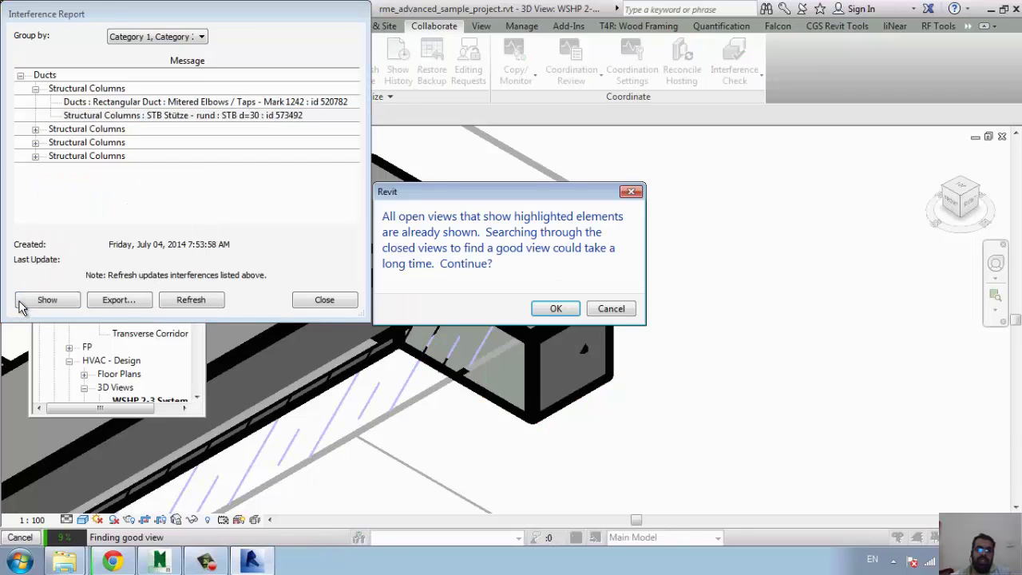
click(551, 308)
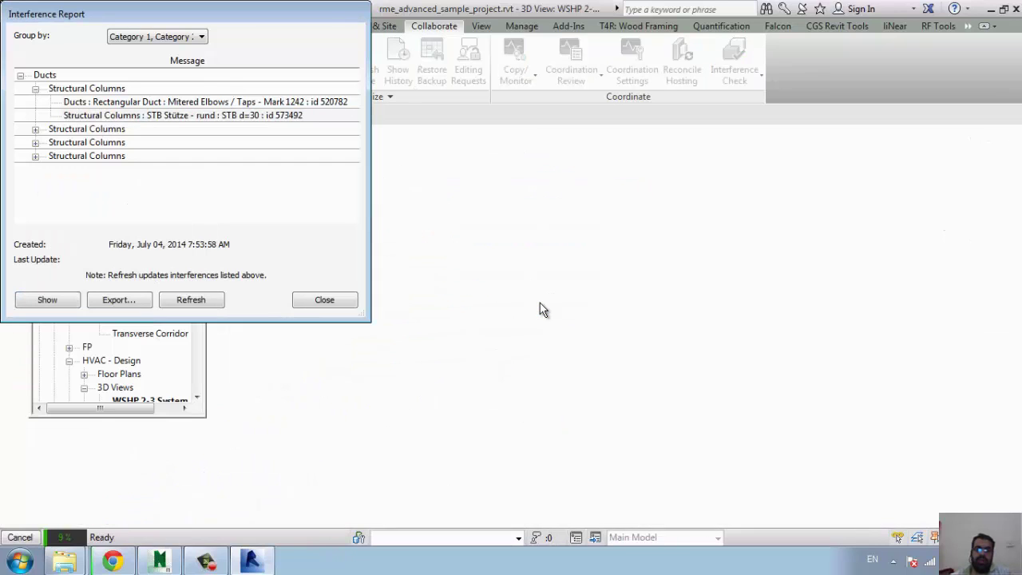
scroll(529, 235, down, 2)
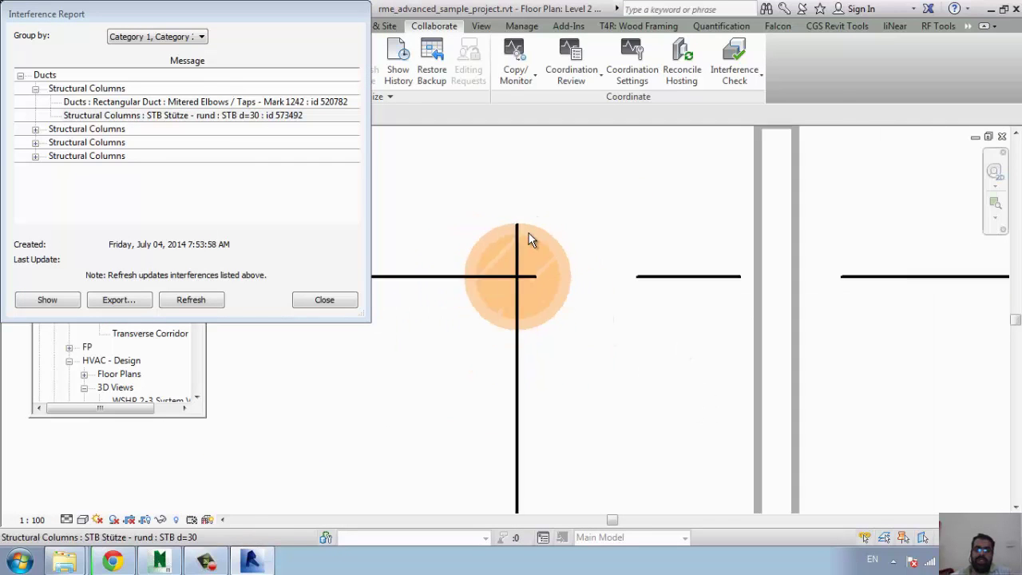
scroll(530, 239, down, 2)
scroll(530, 240, down, 1)
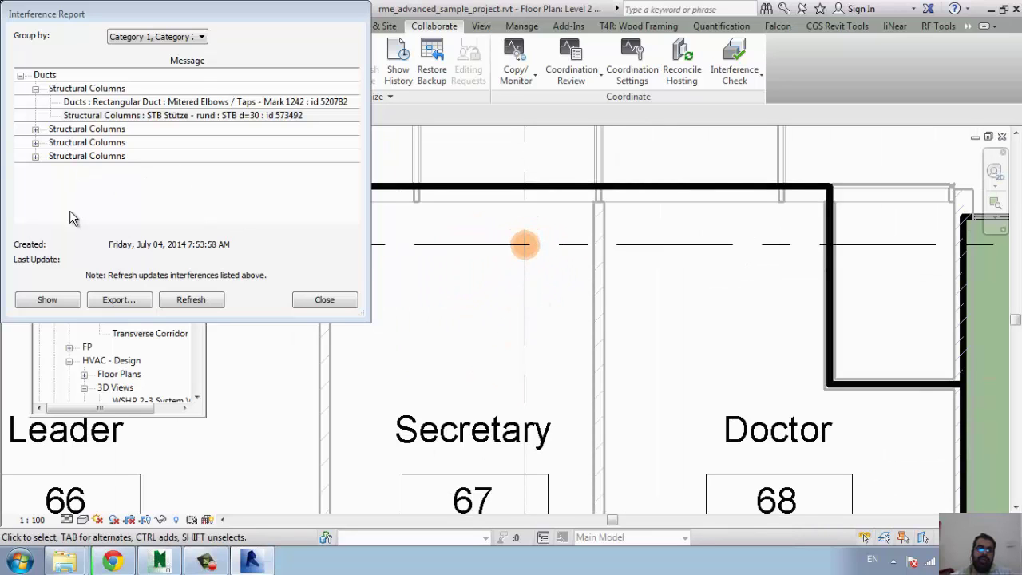
click(60, 307)
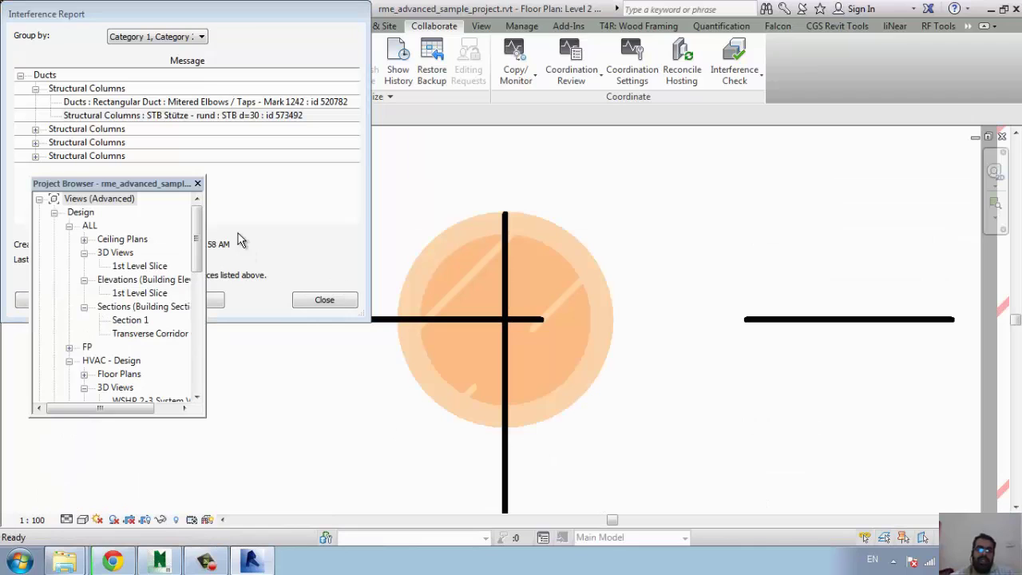
Bring the Interference Report back and start exporting it to a file.
click(263, 264)
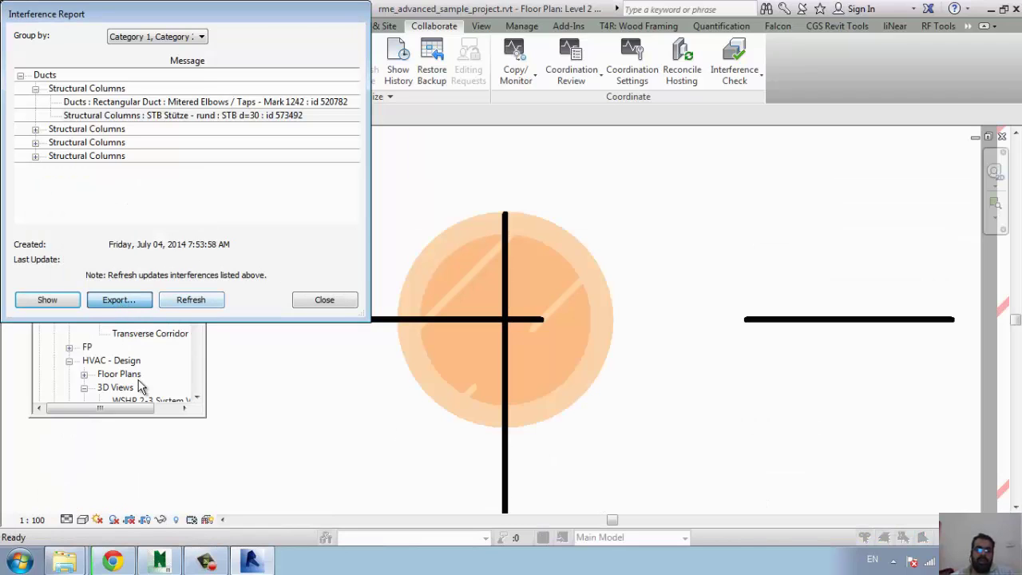
click(61, 301)
click(153, 304)
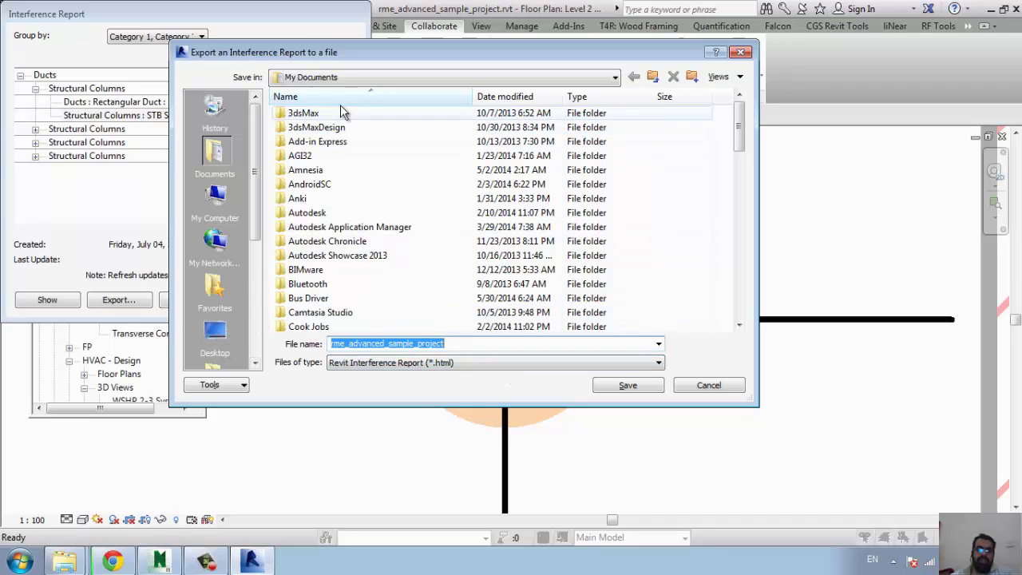
Save the report as rme_advanced_sample_project.html in E:\navis_eldareen, then bring up Explorer on drive E.
click(342, 77)
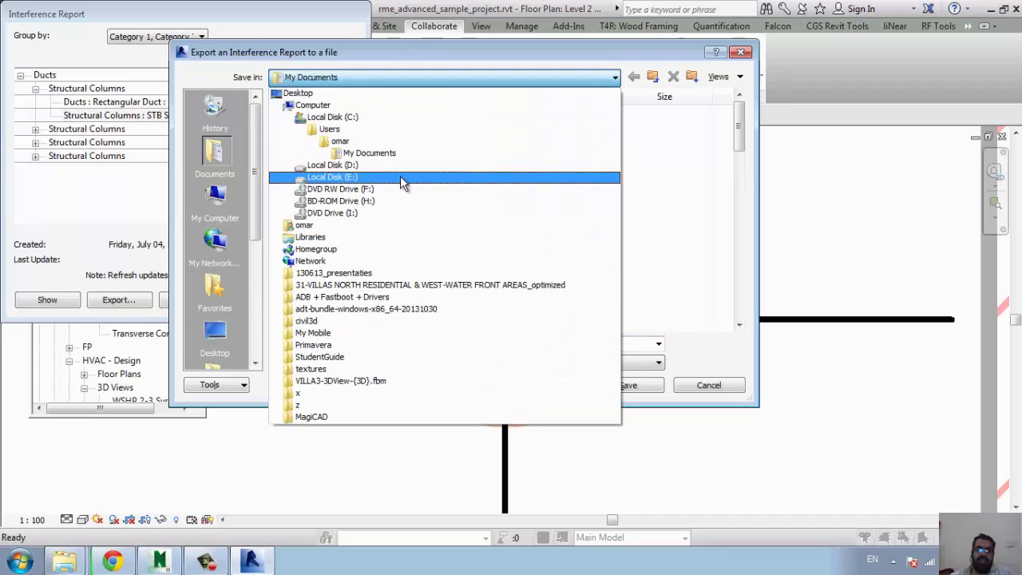
click(400, 177)
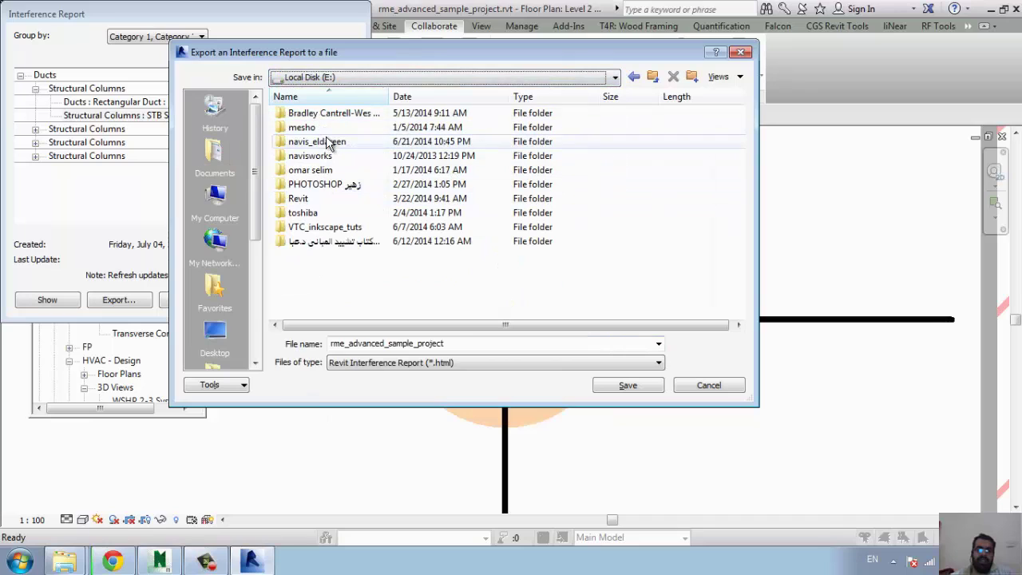
double_click(334, 144)
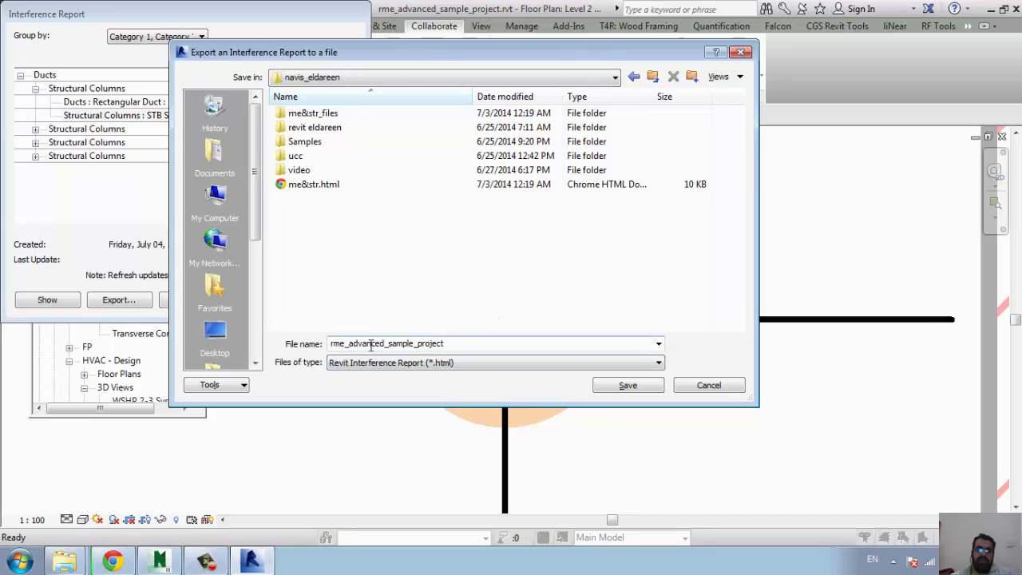
click(628, 385)
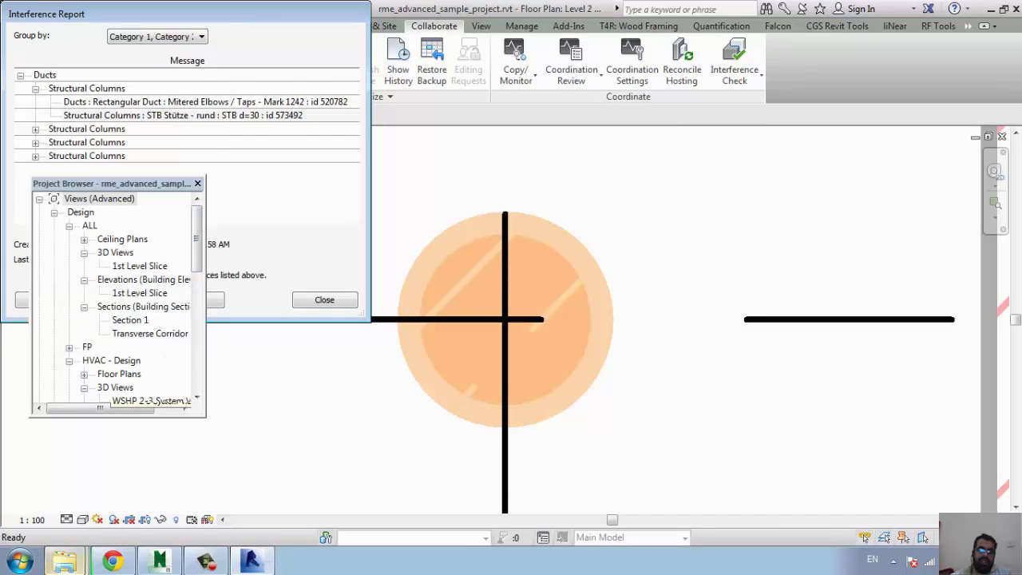
click(64, 561)
click(84, 508)
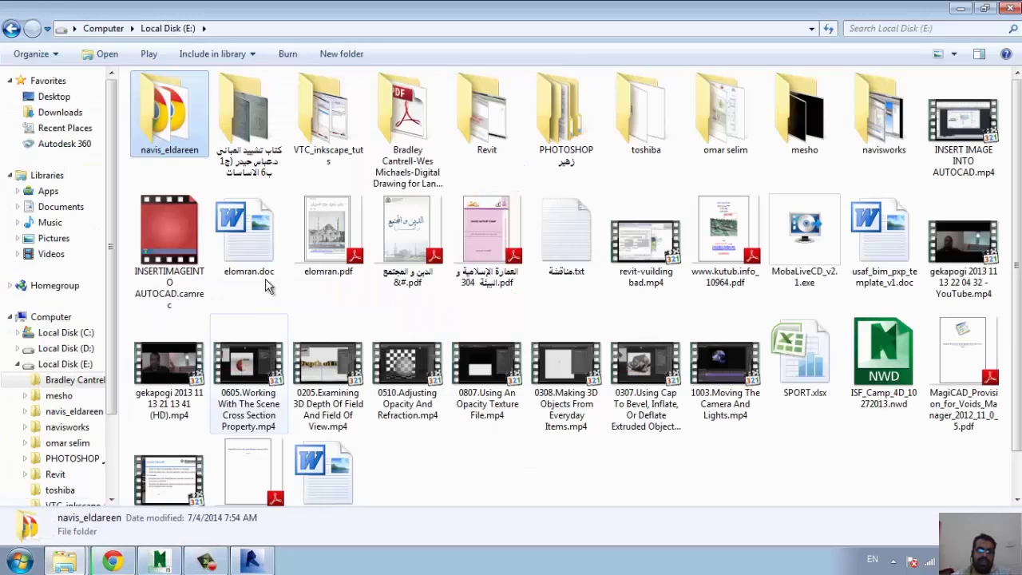
Open rme_advanced_sample_project.html in Internet Explorer, pick out duct id 520782, and return to Revit.
double_click(192, 120)
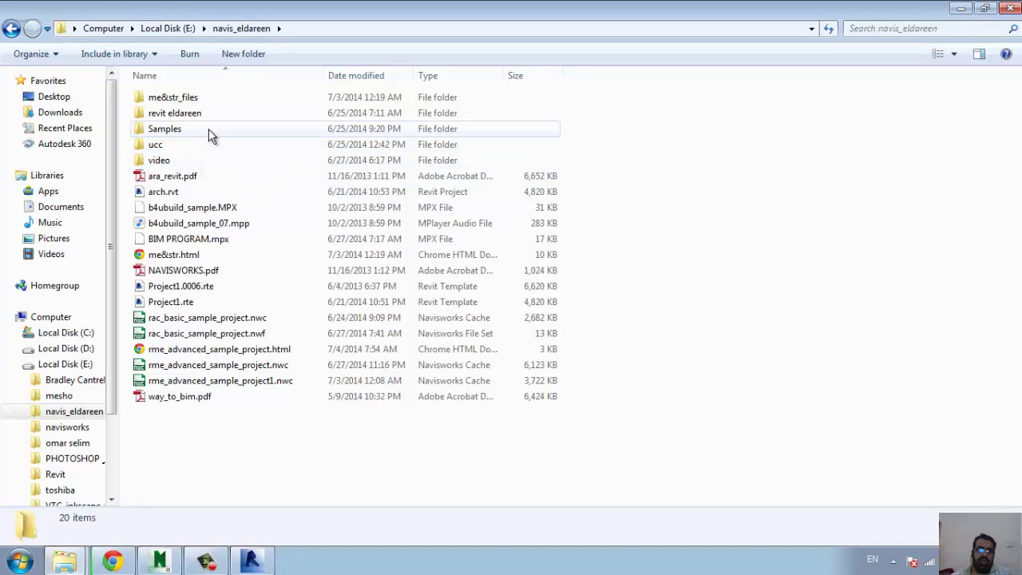
click(212, 355)
right_click(214, 356)
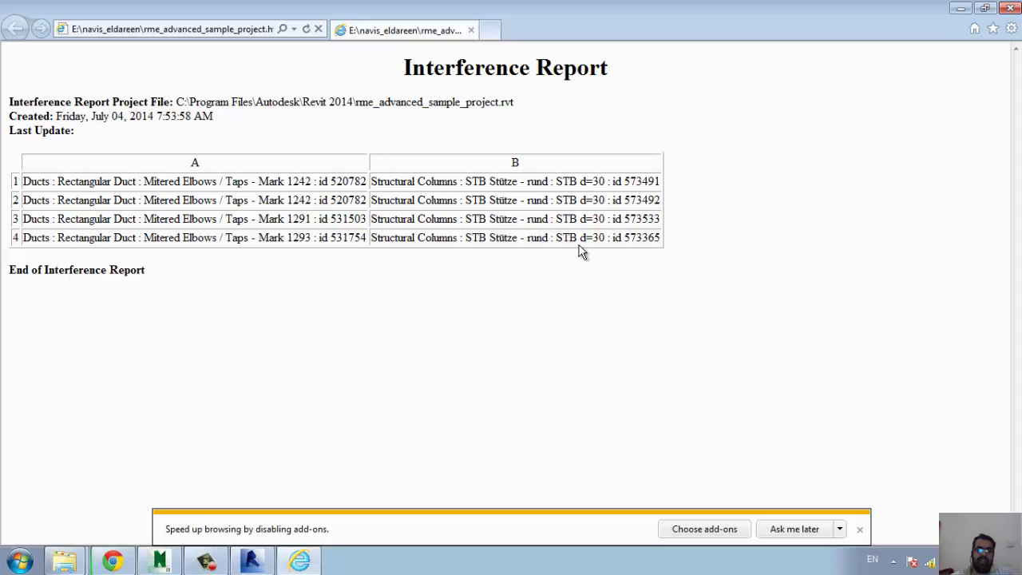
double_click(346, 183)
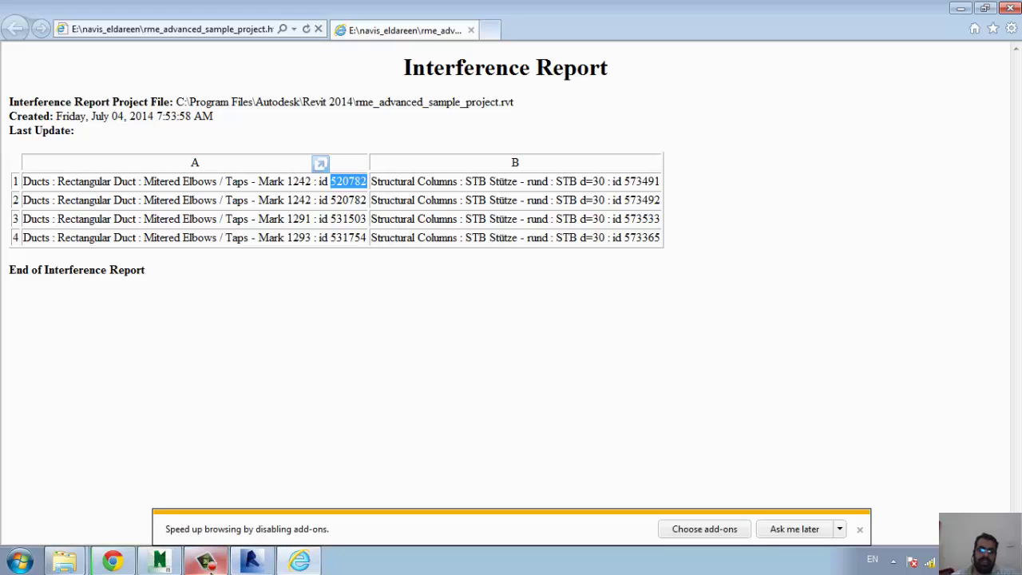
click(250, 561)
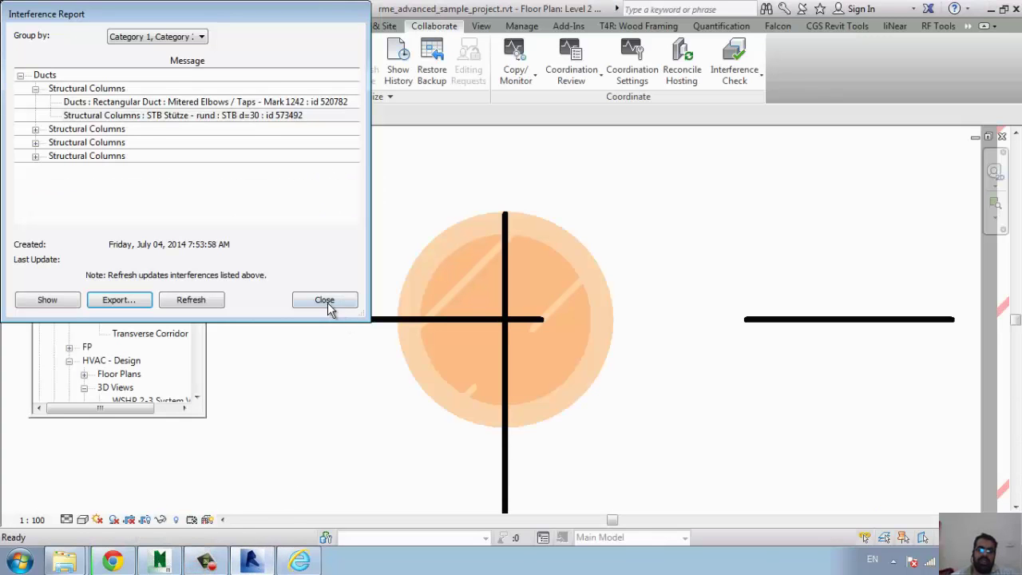
Close the Interference Report and open Select by ID from the Manage tab's Inquiry panel.
click(324, 301)
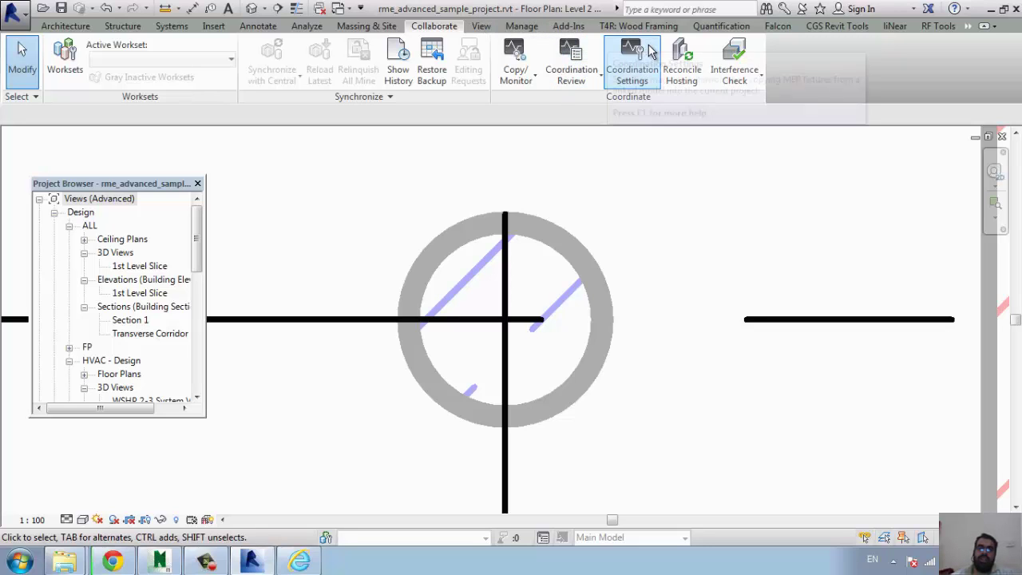
click(521, 26)
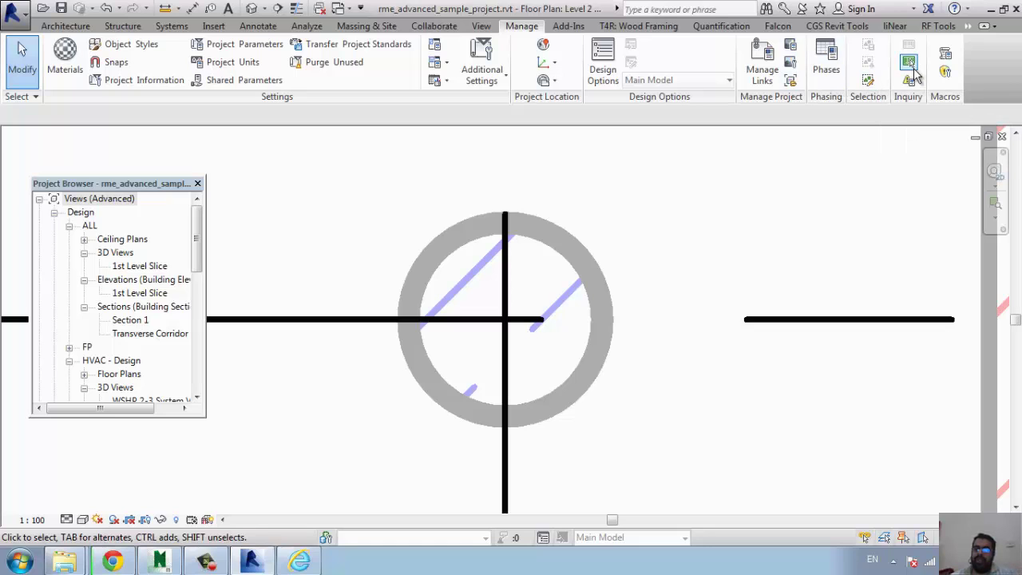
click(910, 64)
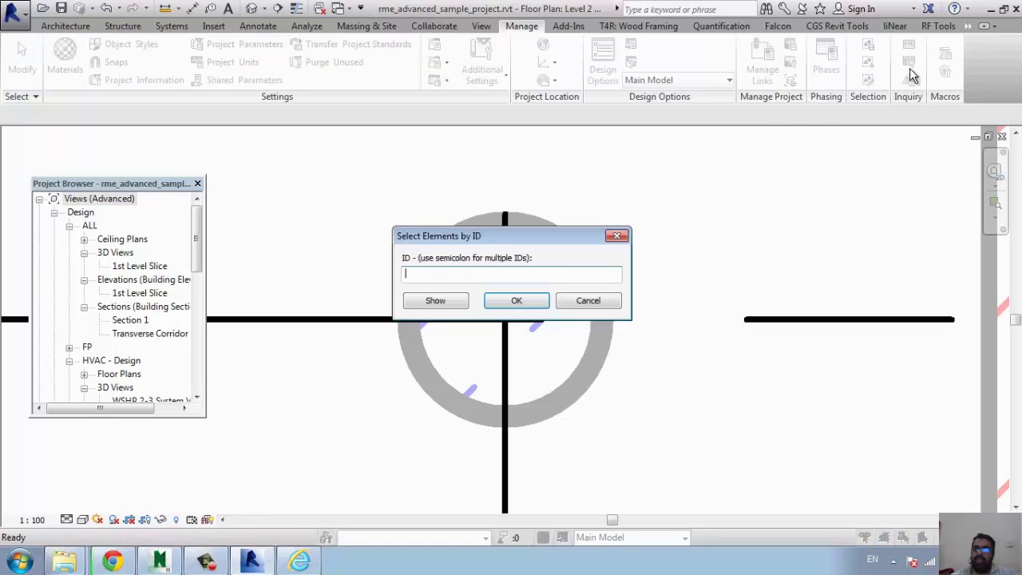
Enter element ID 520782, show it, and confirm the selection.
text(520782)
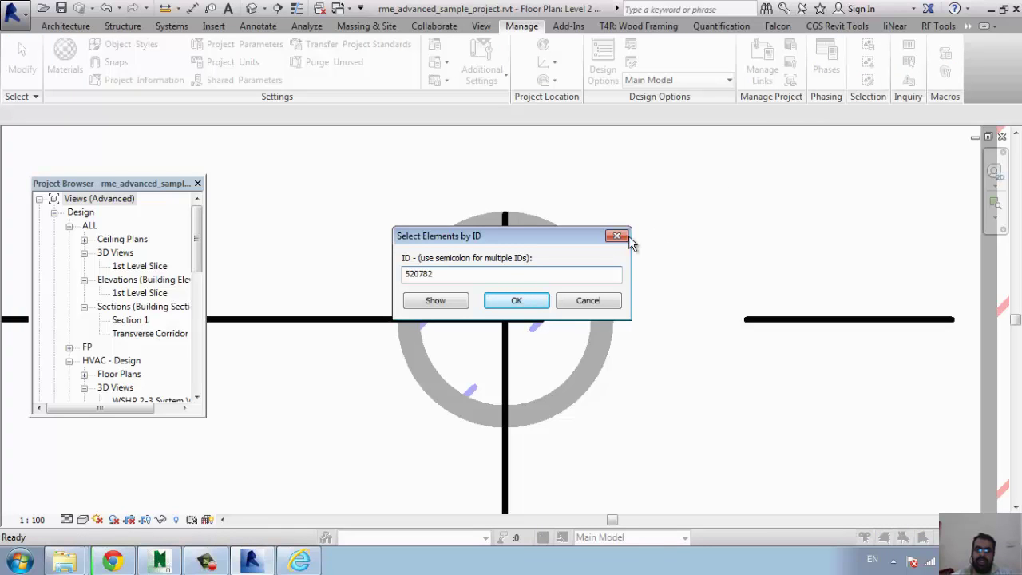
click(435, 302)
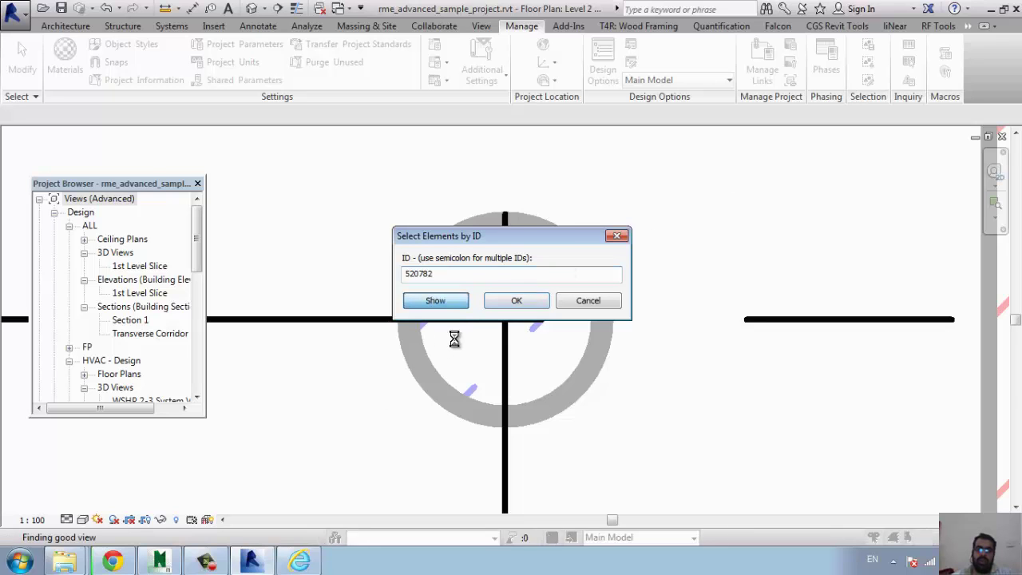
click(515, 301)
Select duct 520782, zoom out to the surrounding ductwork, and display its Properties (Level 2, offset 3010.0).
click(537, 395)
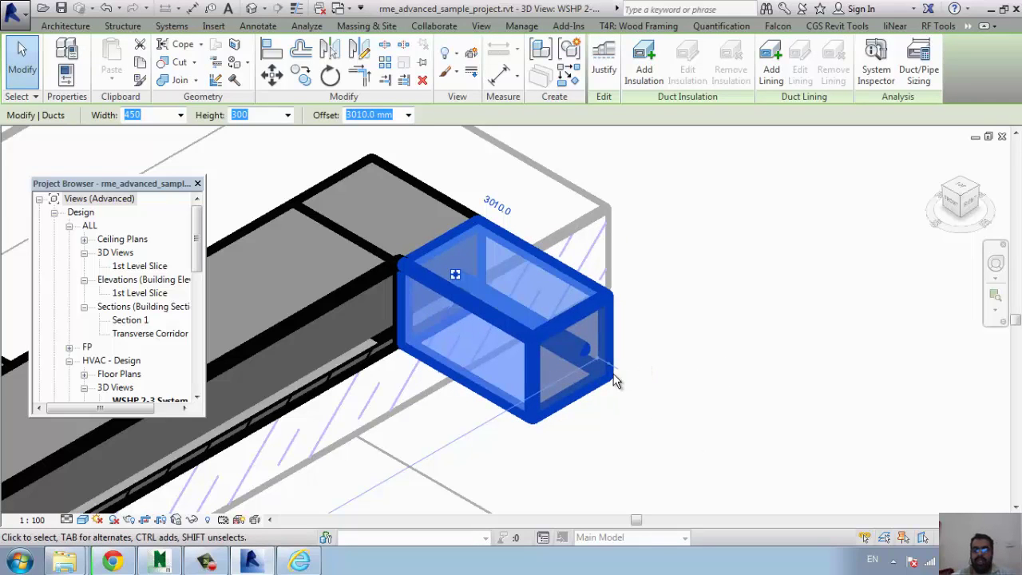
middle_drag(631, 384, 769, 311)
scroll(559, 208, down, 3)
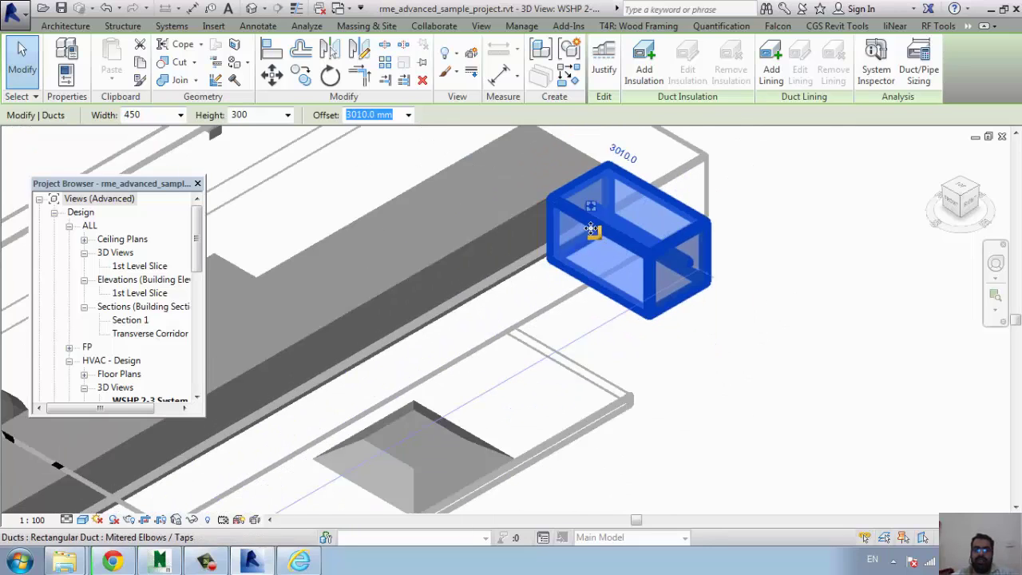
middle_drag(560, 208, 799, 240)
scroll(575, 219, up, 1)
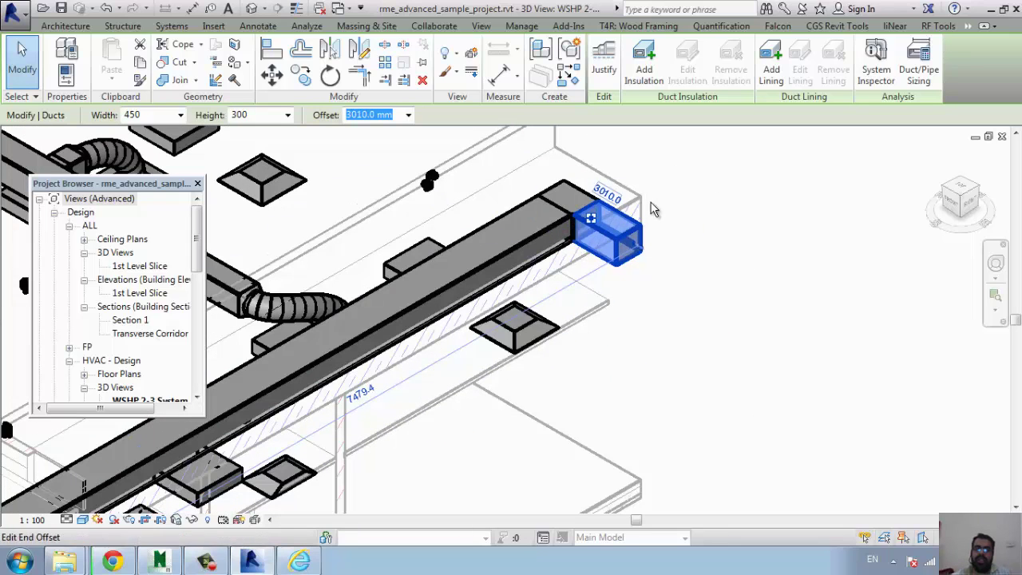
scroll(442, 181, down, 2)
scroll(442, 182, down, 1)
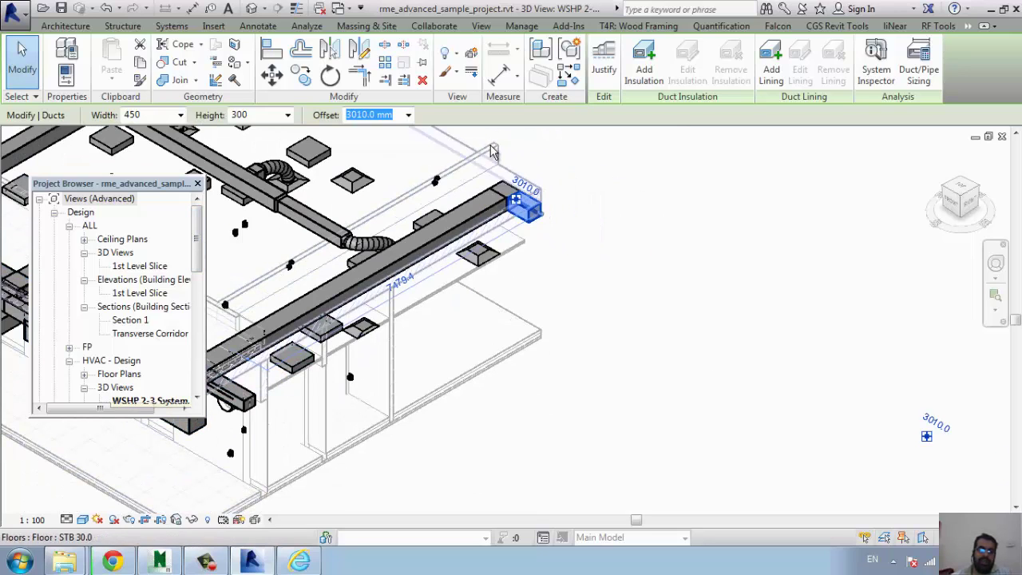
key(ctrl+1)
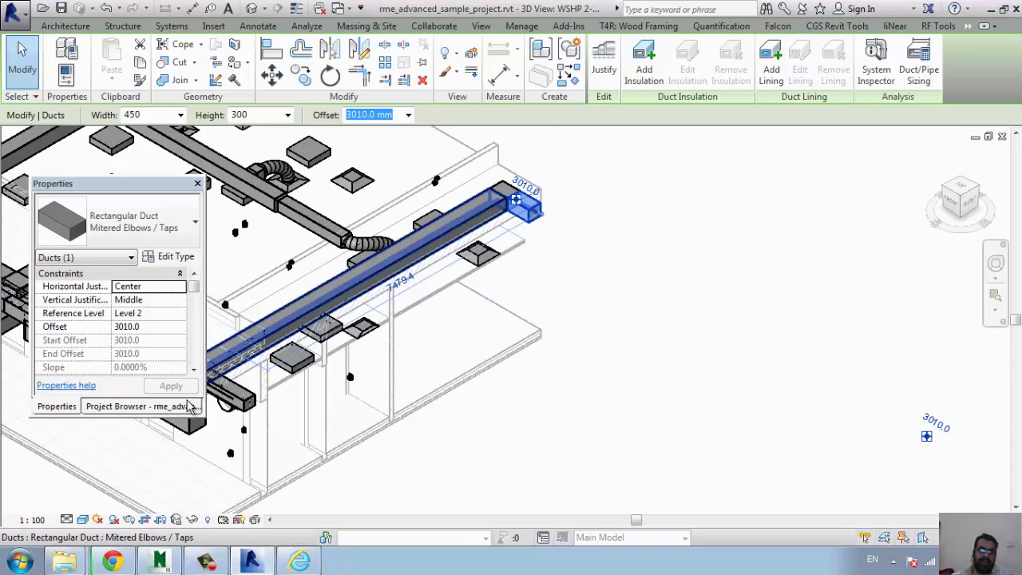
drag(194, 288, 205, 363)
Deselect the duct and tick Section Box under Extents for 3D view WSHP 2-3 S.
click(521, 404)
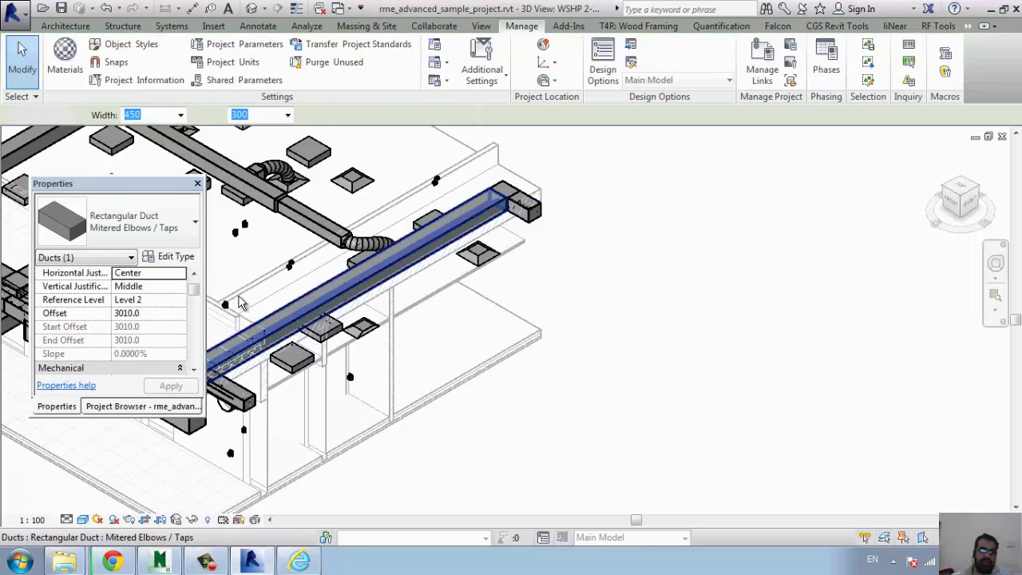
mouse_move(194, 289)
mouse_down()
mouse_move(200, 356)
mouse_move(198, 345)
mouse_up()
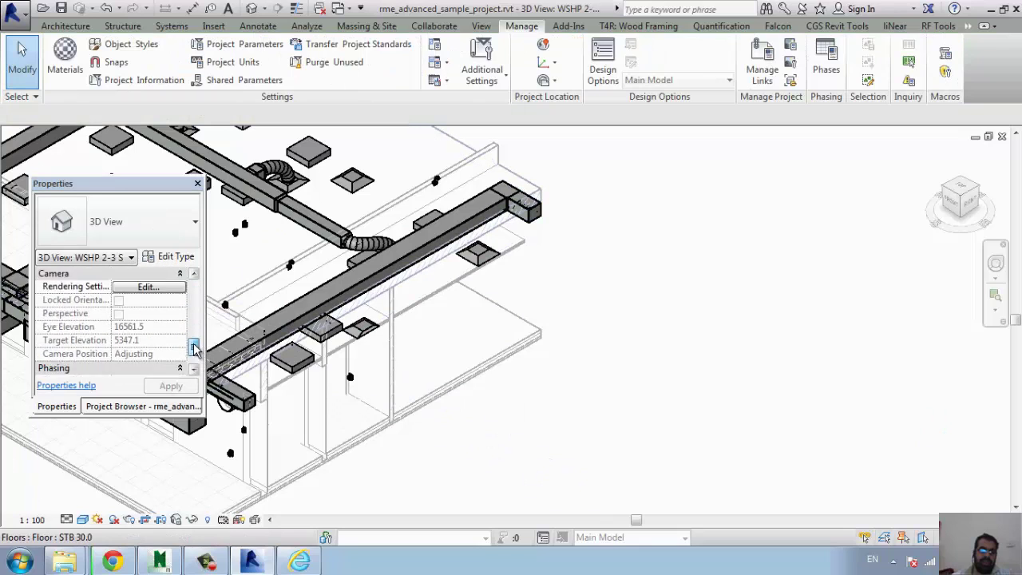
click(119, 314)
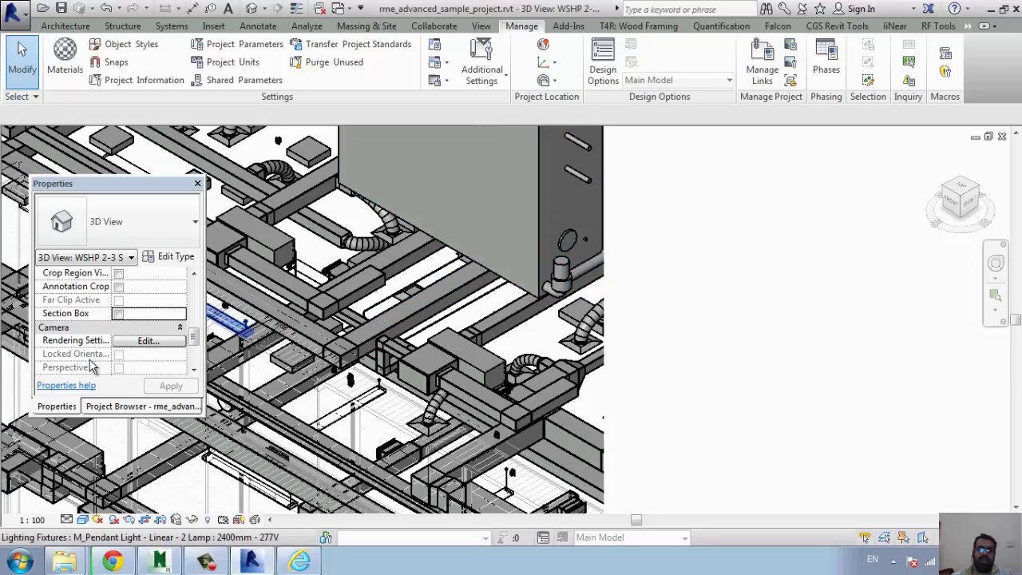
click(118, 314)
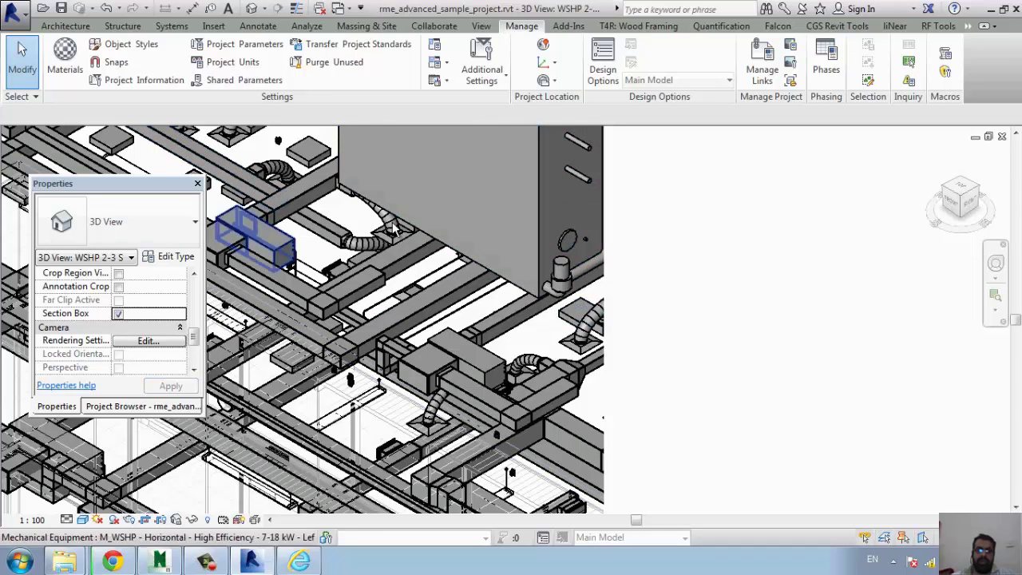
scroll(733, 287, down, 3)
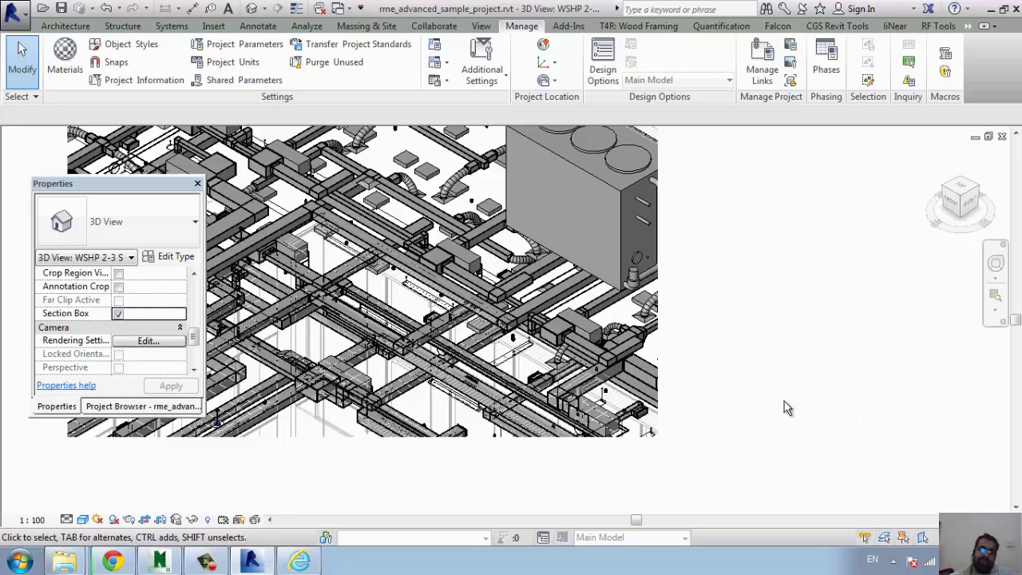
Review the four duct–column clashes in the Internet Explorer report, then close it.
click(303, 567)
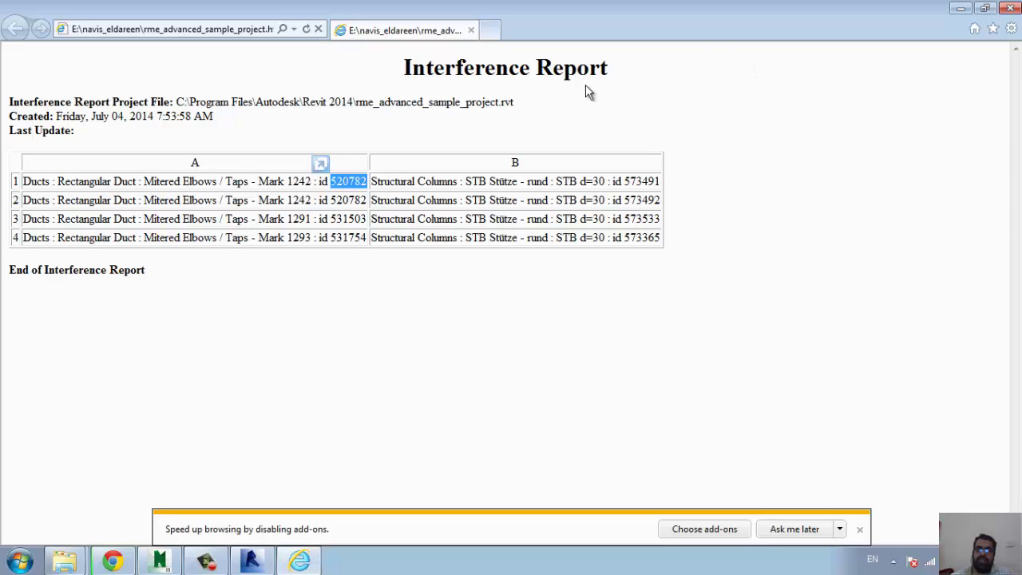
click(471, 31)
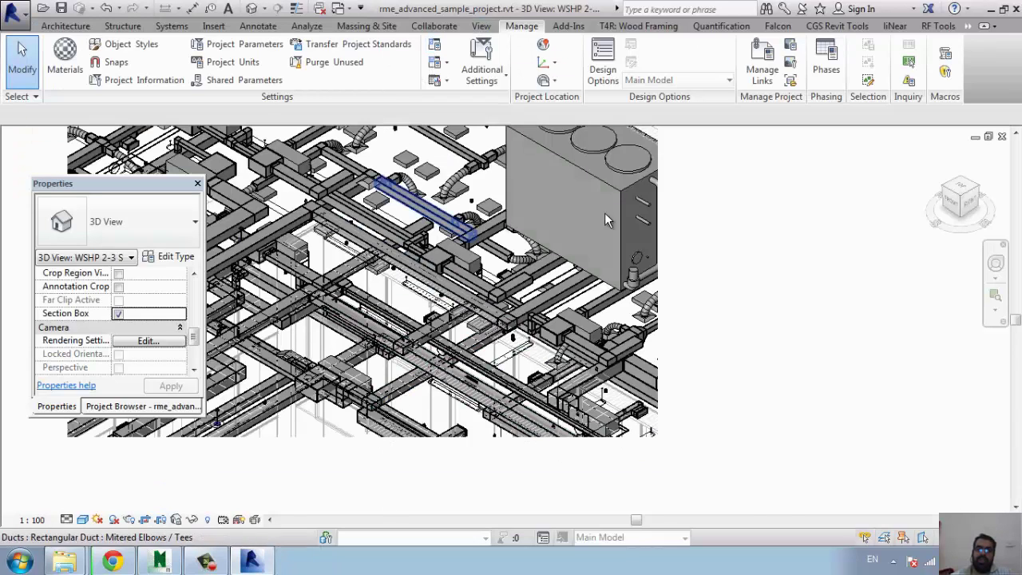
click(559, 32)
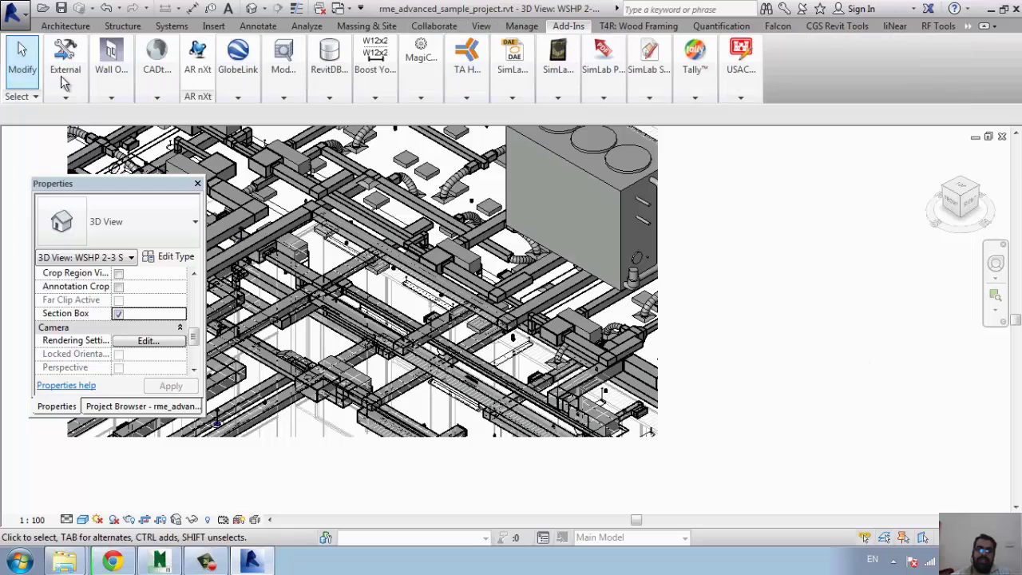
click(65, 88)
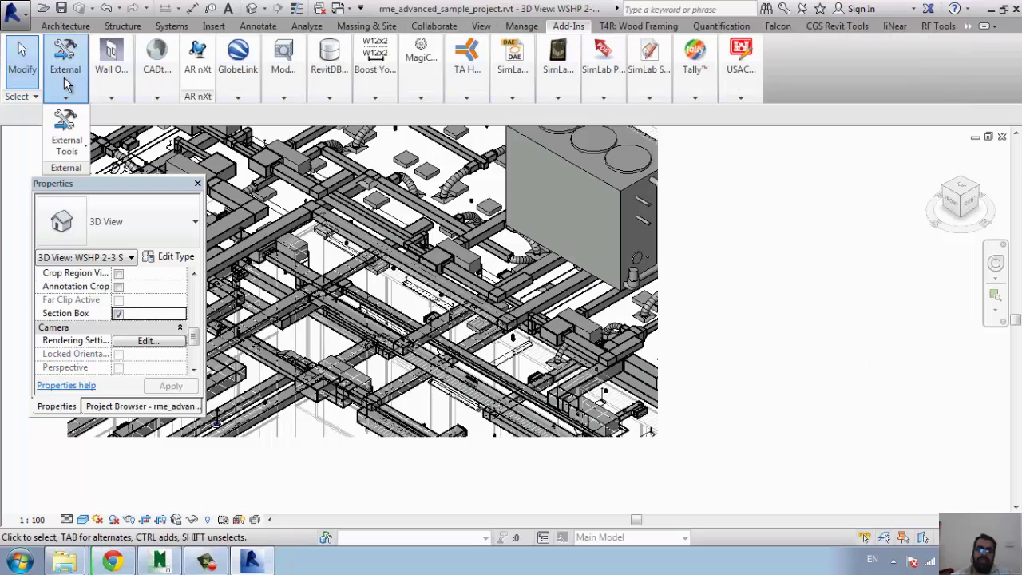
click(67, 151)
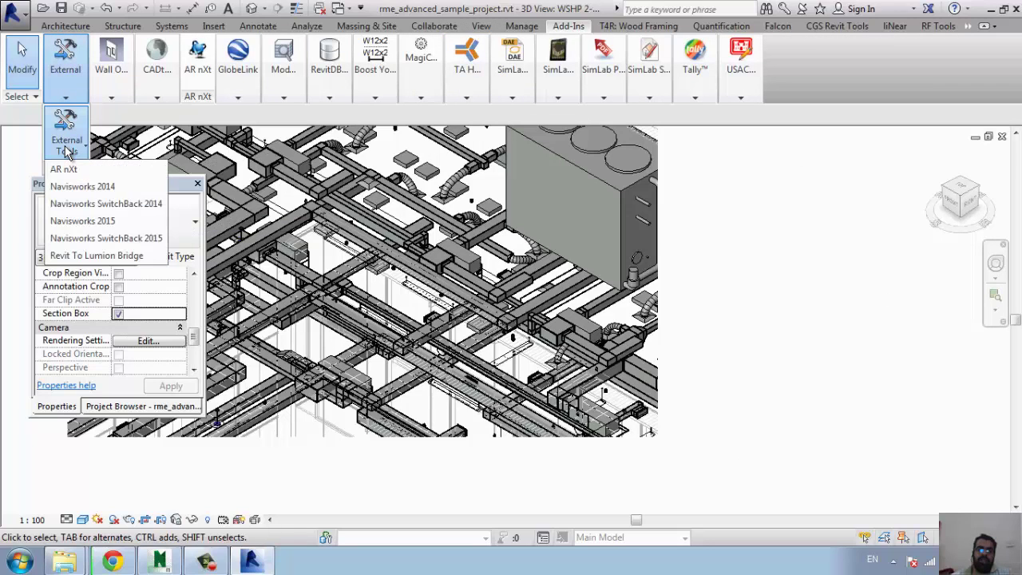
click(96, 186)
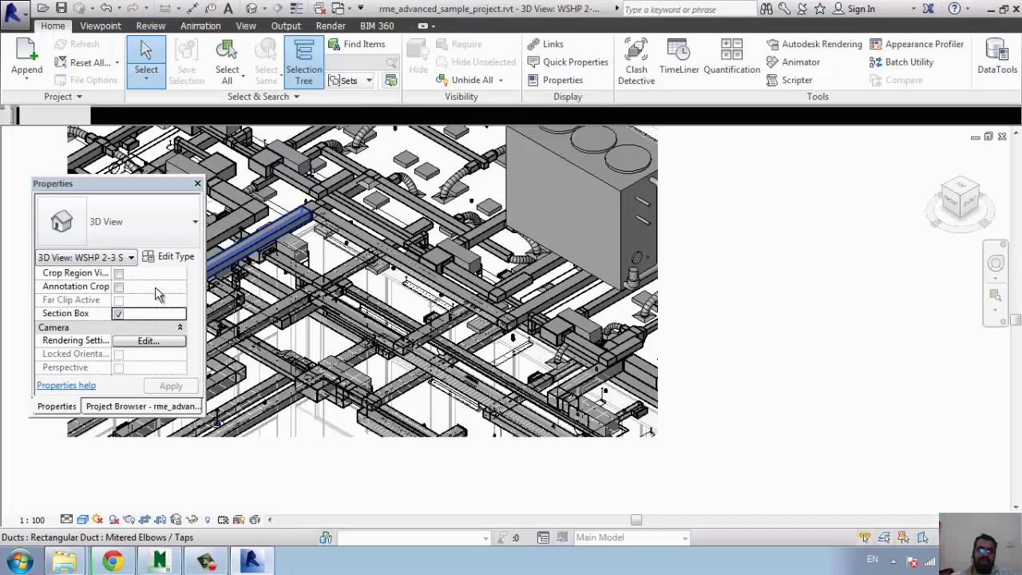
click(66, 64)
click(67, 134)
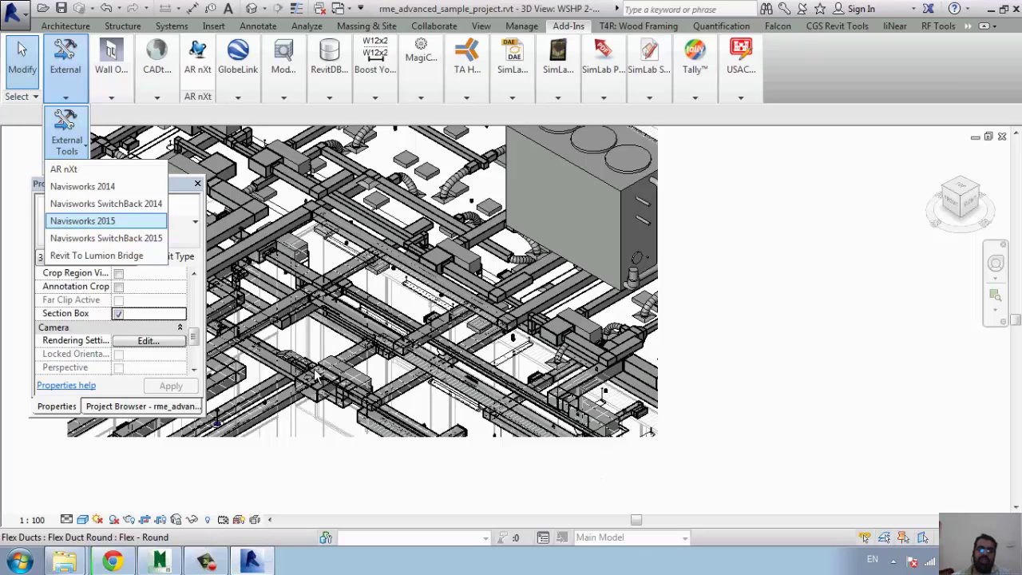
click(109, 242)
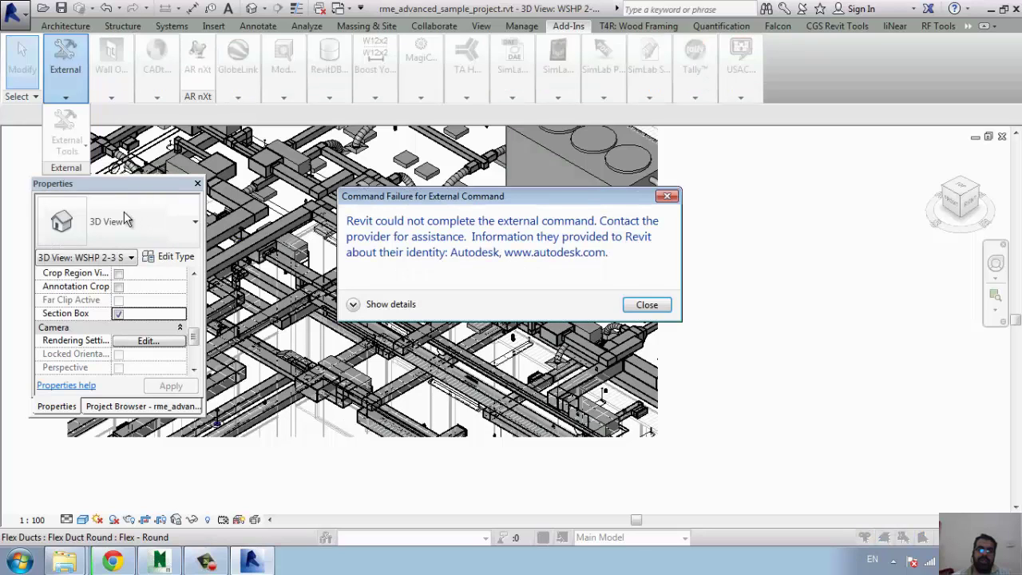
click(649, 305)
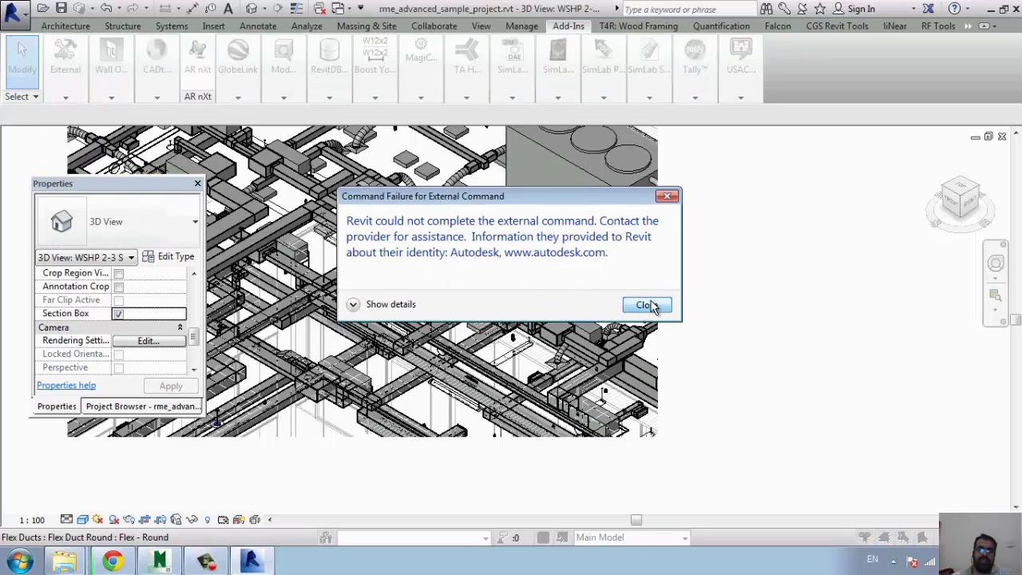
click(65, 97)
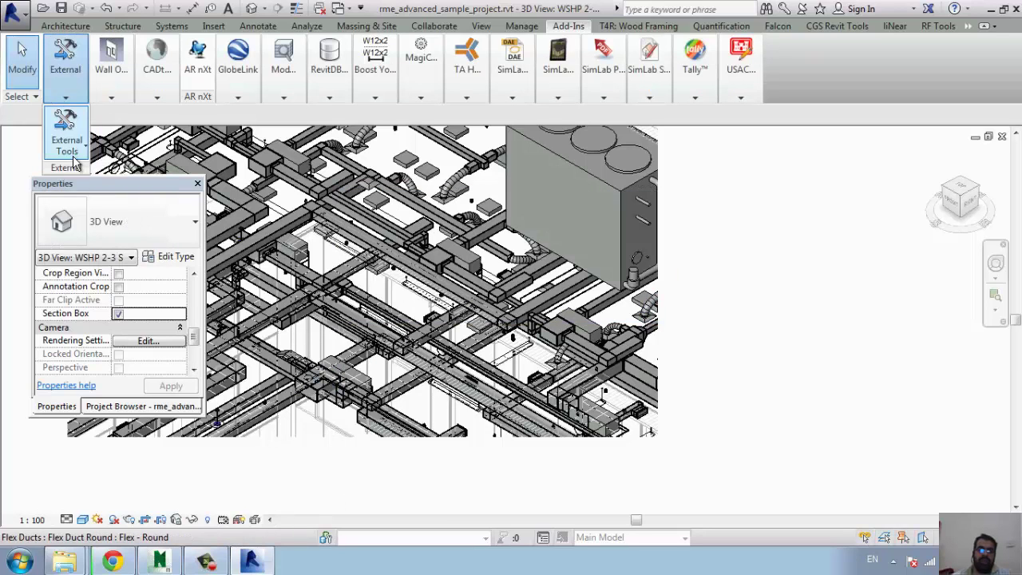
click(67, 142)
click(96, 207)
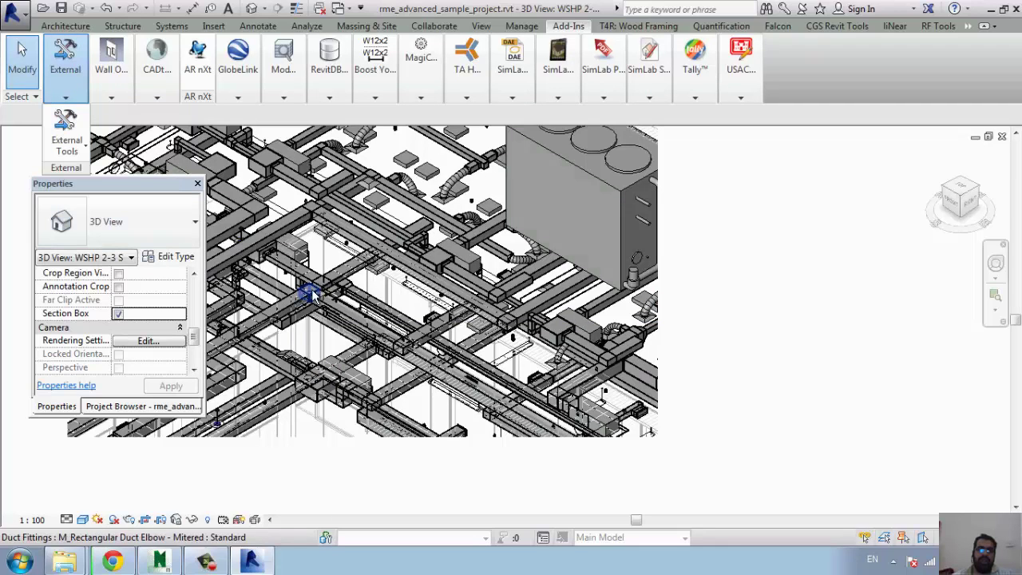
Check the selection tree in Navisworks Manage 2015, then return to Revit.
click(160, 562)
click(6, 133)
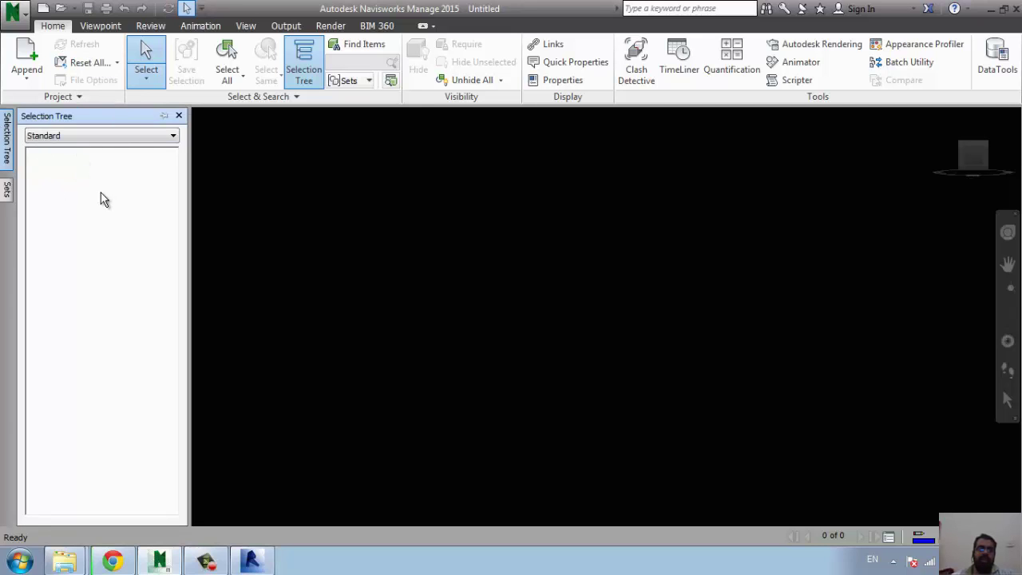
key(alt+Tab)
Launch Navisworks SwitchBack 2014 from External Tools and answer the fatal-error recovery prompt.
click(66, 84)
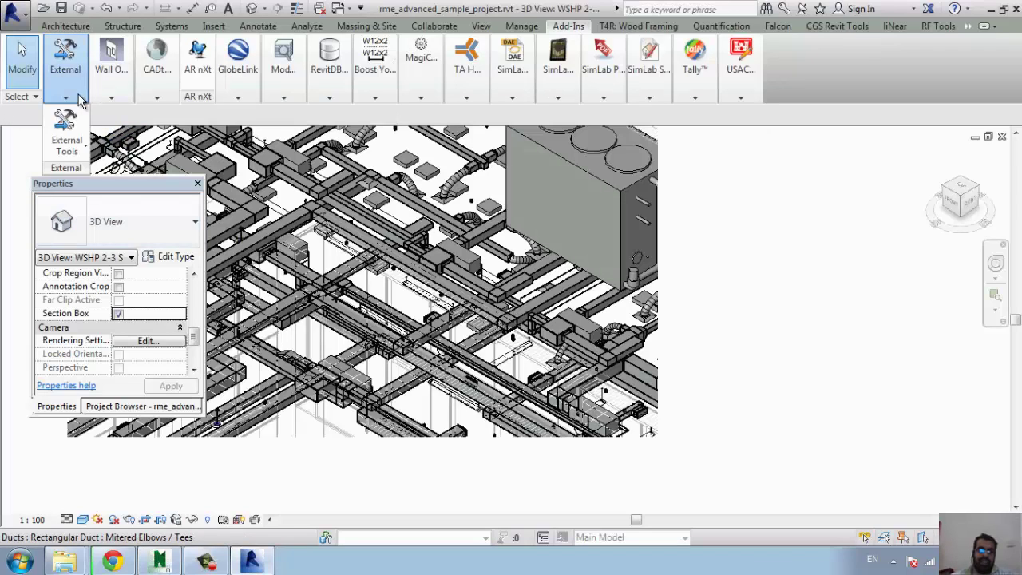
click(68, 137)
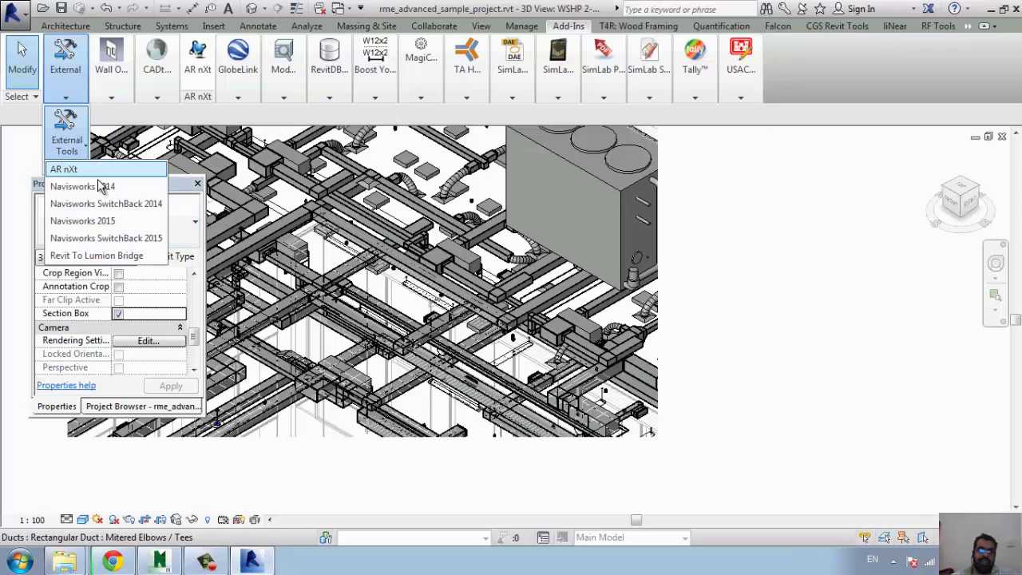
click(109, 224)
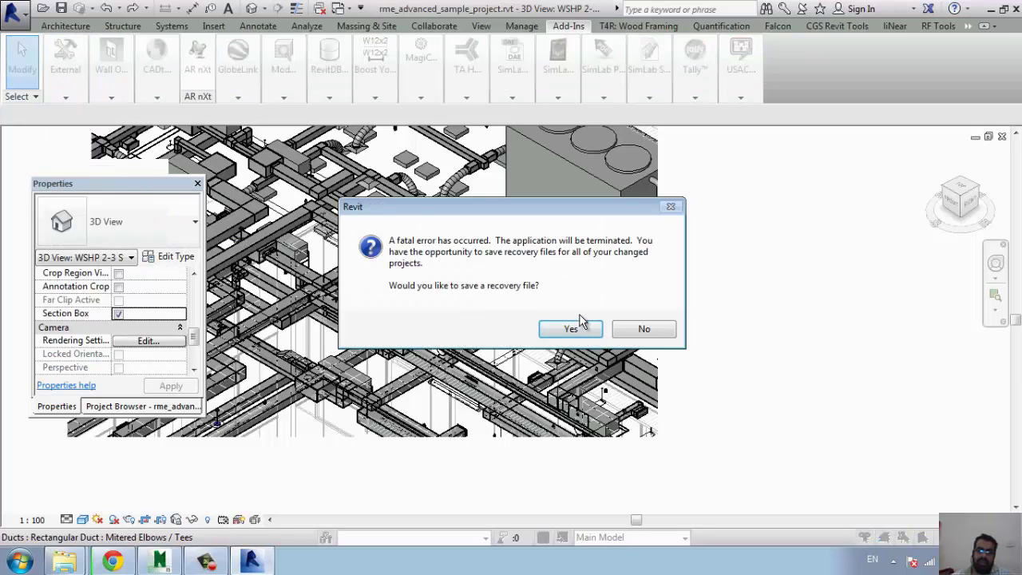
click(643, 329)
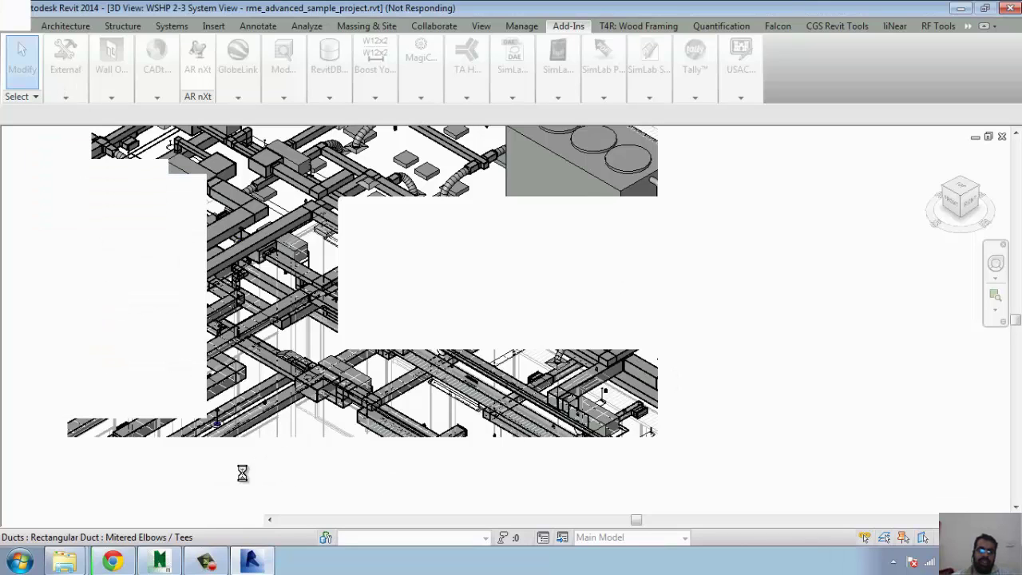
Dismiss the Revit error report and acknowledge its cancellation notice.
click(162, 565)
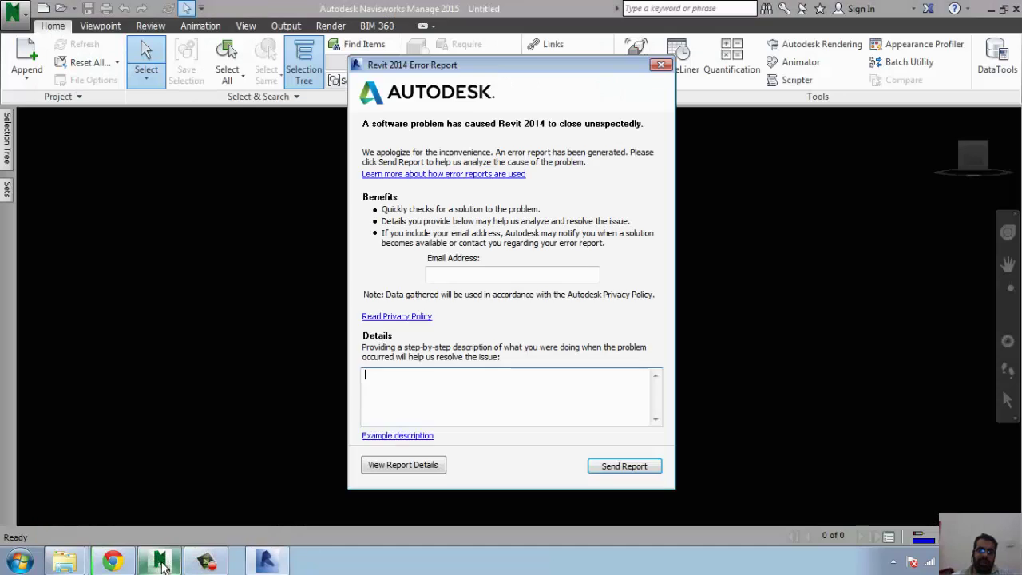
click(660, 68)
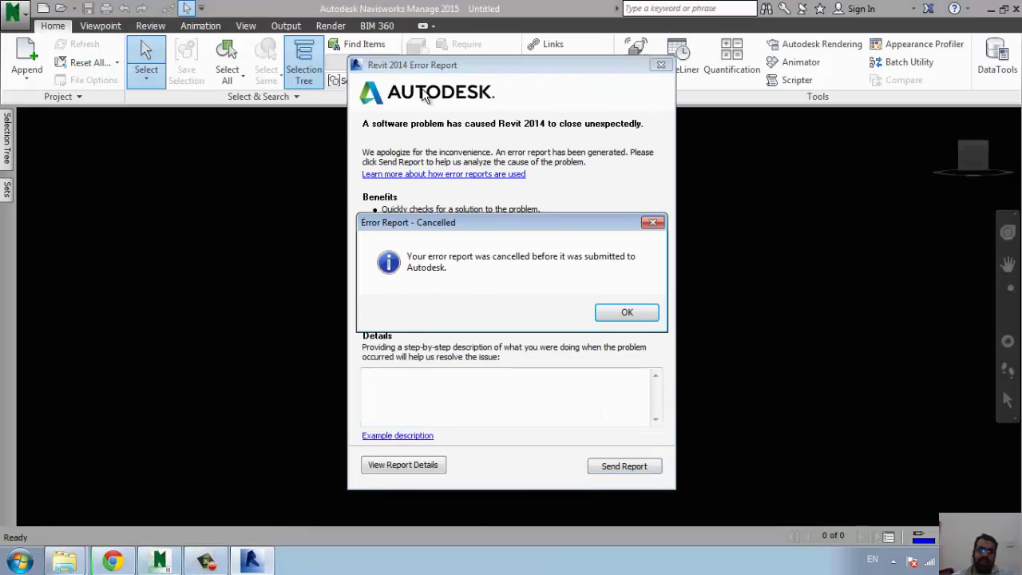
click(613, 314)
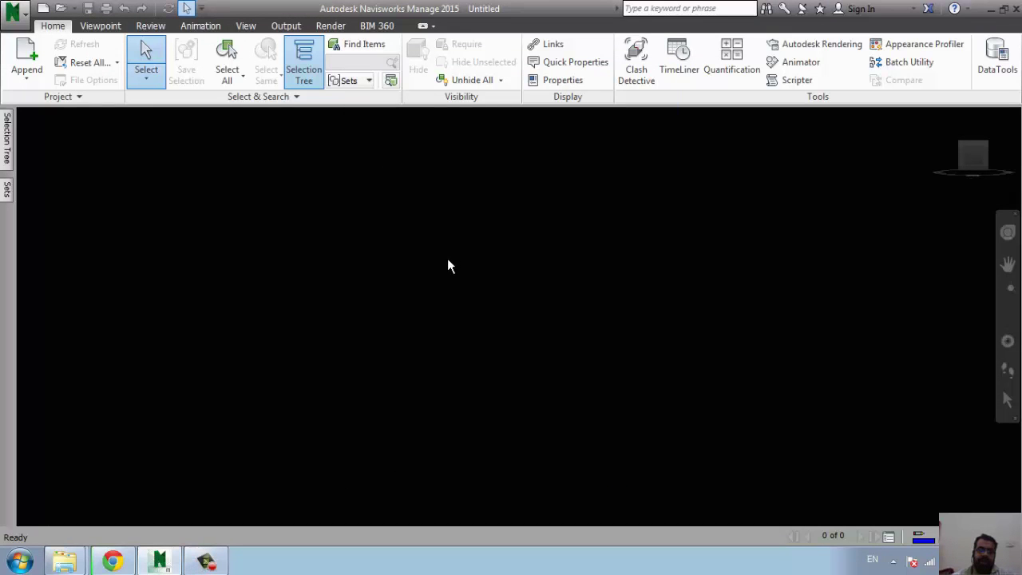
Open rme_advanced_sample_project1.nwc from navis_eldareen, filtering by Navisworks Cache (*.nwc).
click(60, 8)
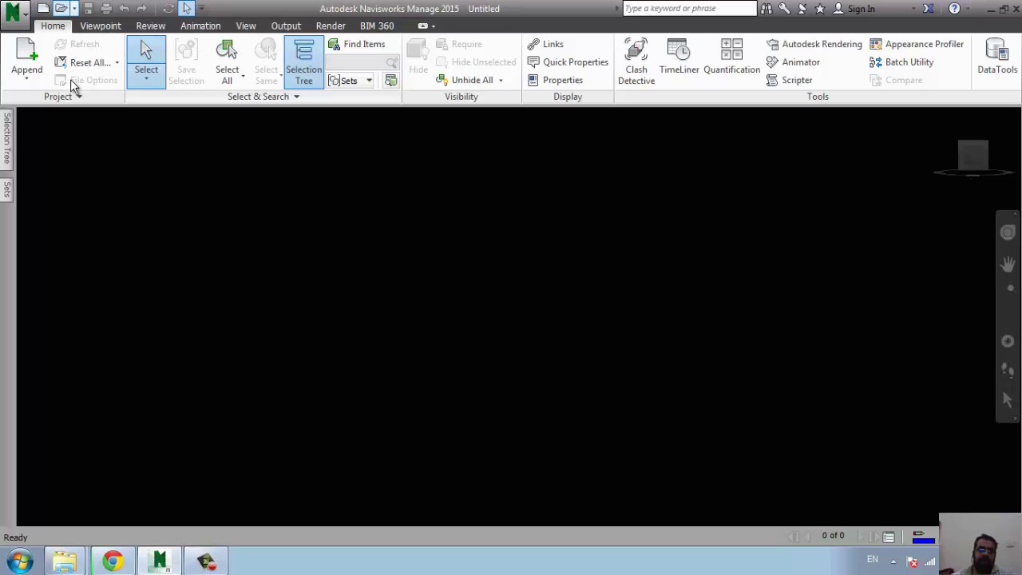
click(522, 153)
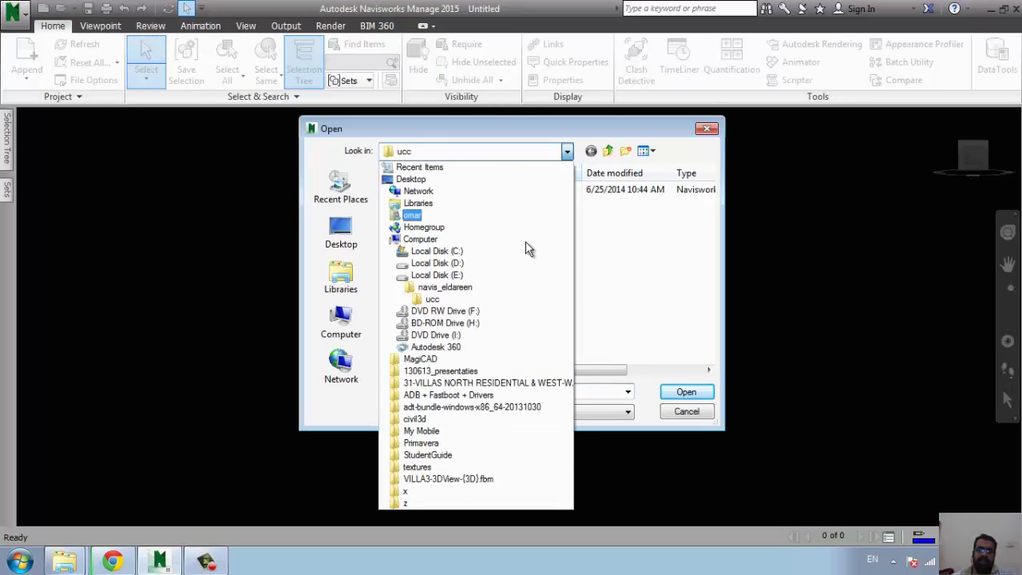
click(514, 288)
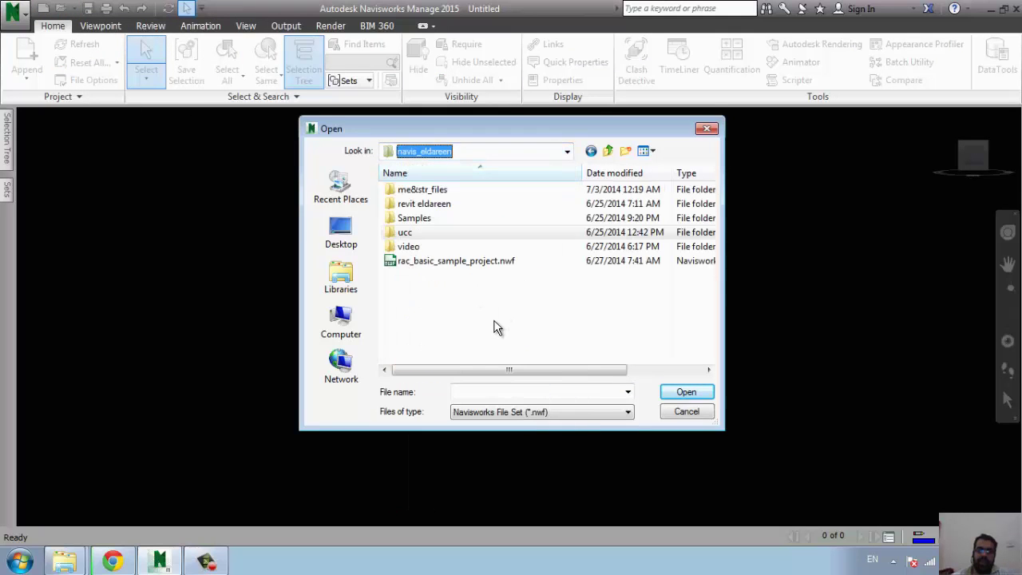
click(533, 413)
scroll(536, 351, up, 1)
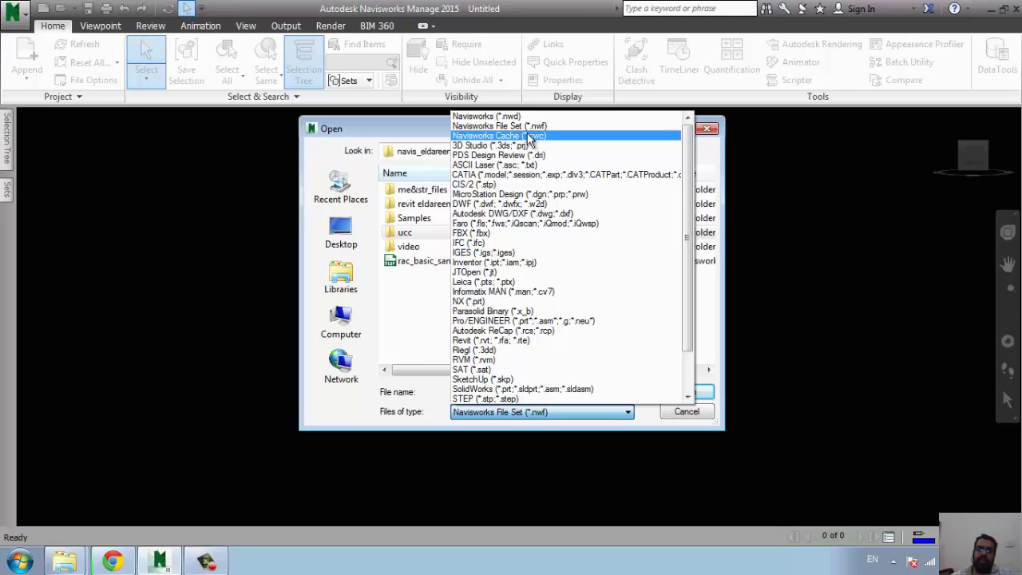
click(529, 138)
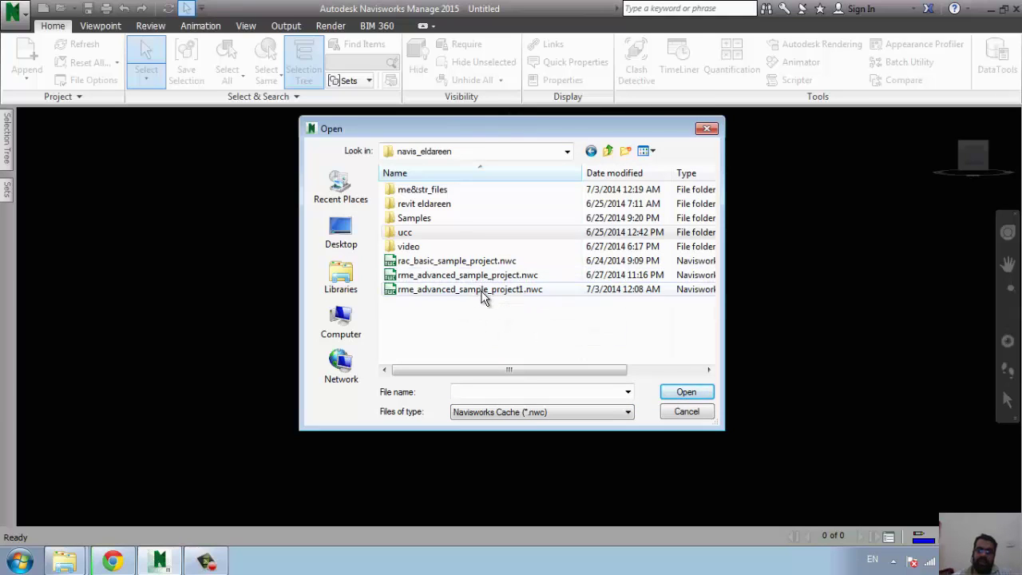
click(483, 291)
click(685, 392)
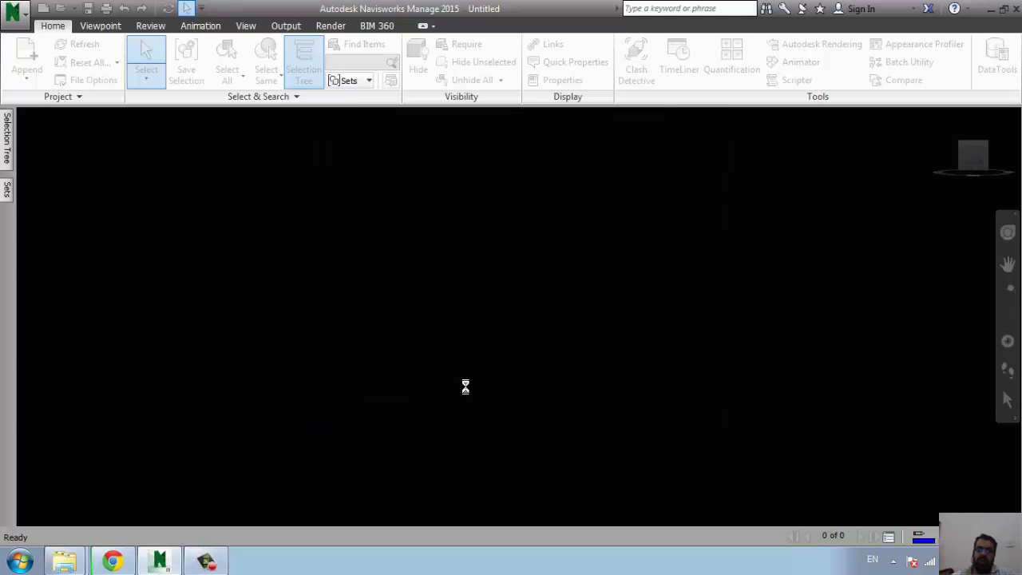
Skip the missing reference so the model finishes loading, then zoom in.
click(506, 328)
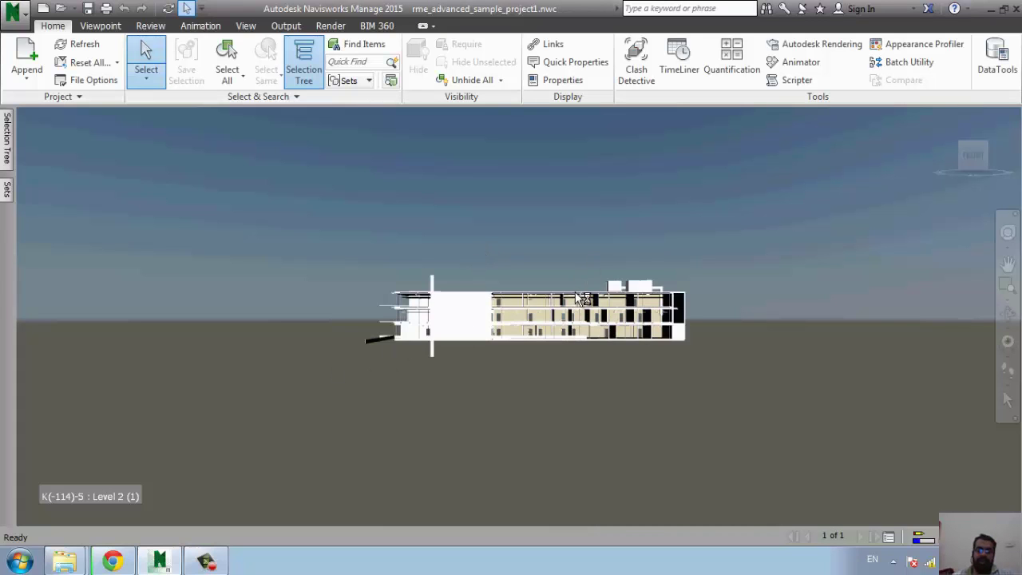
scroll(543, 384, up, 1)
scroll(520, 463, up, 1)
scroll(520, 463, up, 1)
scroll(511, 447, up, 1)
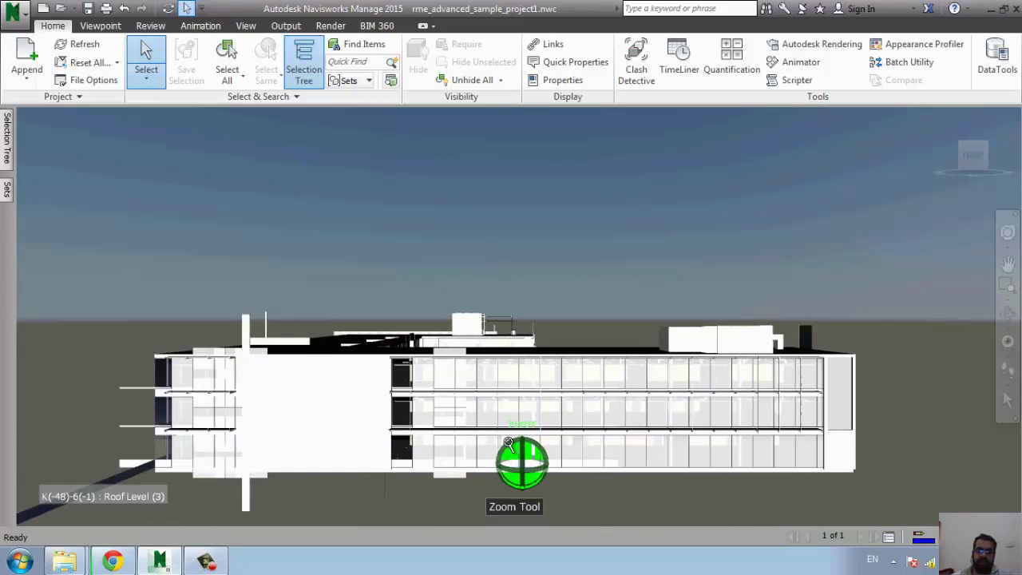
scroll(498, 433, up, 1)
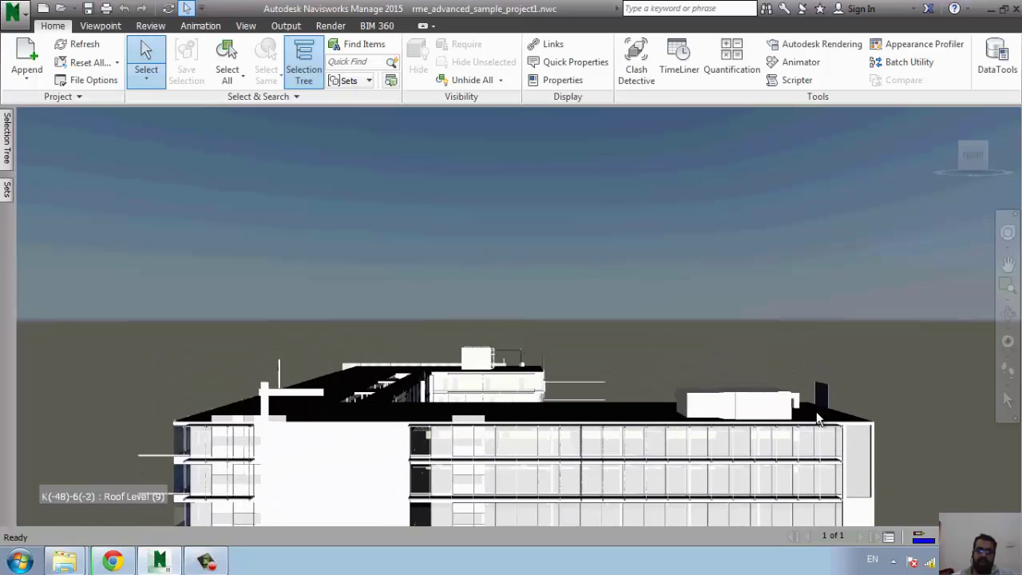
Frame the L-shaped building in an elevated three-quarter view from the ViewCube corner.
click(962, 150)
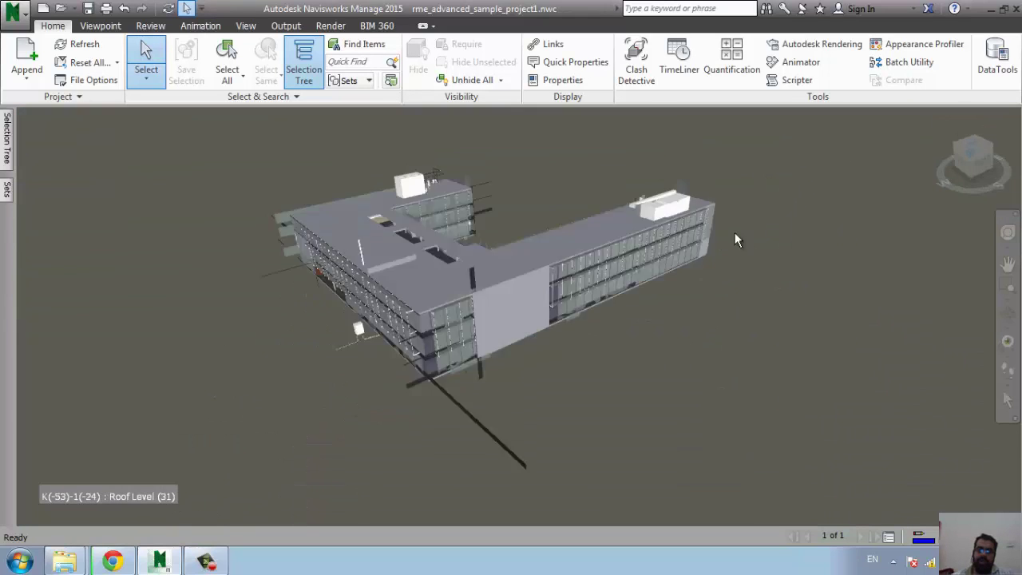
scroll(431, 276, up, 1)
scroll(450, 274, up, 1)
middle_drag(449, 274, 319, 304)
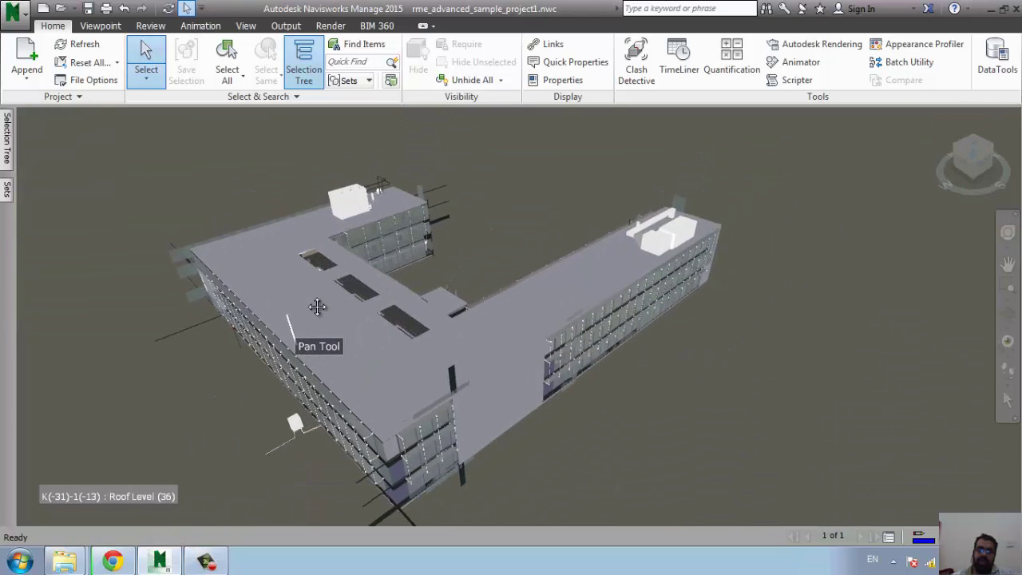
scroll(407, 410, up, 1)
scroll(408, 409, up, 1)
scroll(407, 410, up, 1)
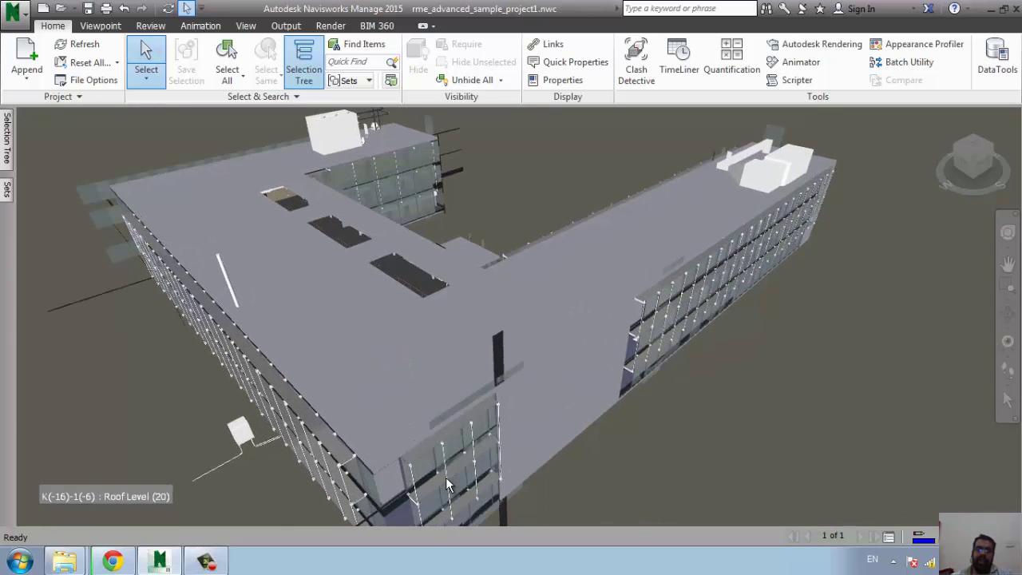
mouse_move(408, 409)
middle_down()
mouse_move(462, 433)
mouse_move(466, 500)
middle_up()
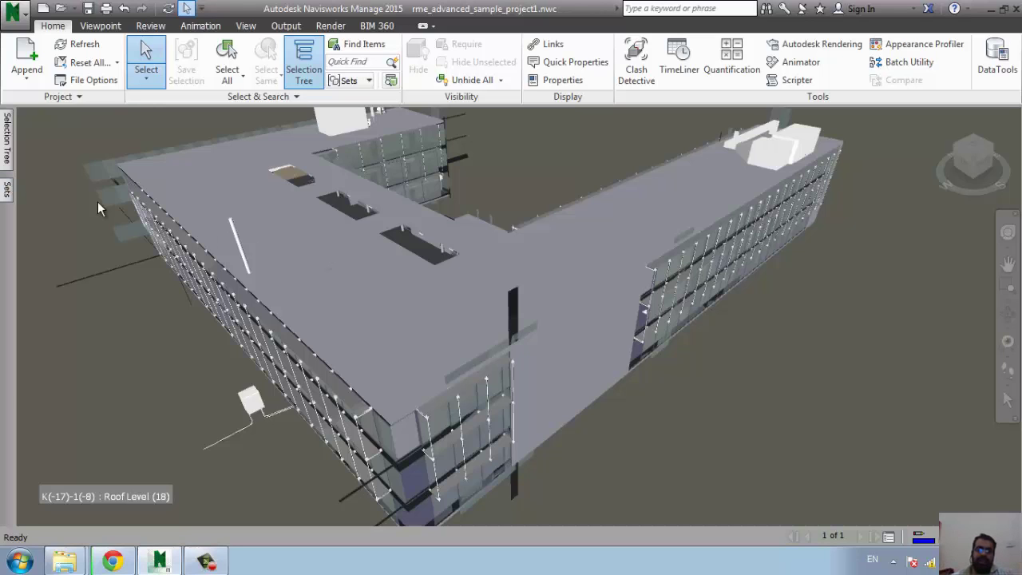
Expand the Selection Tree to Level 1 and preview Air Terminals and Cable Trays.
click(6, 159)
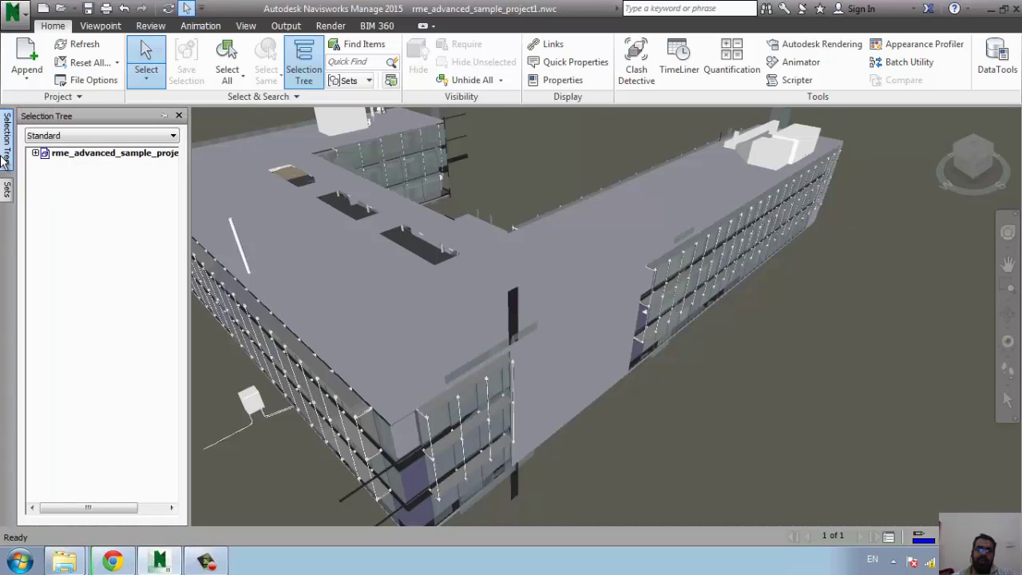
click(35, 152)
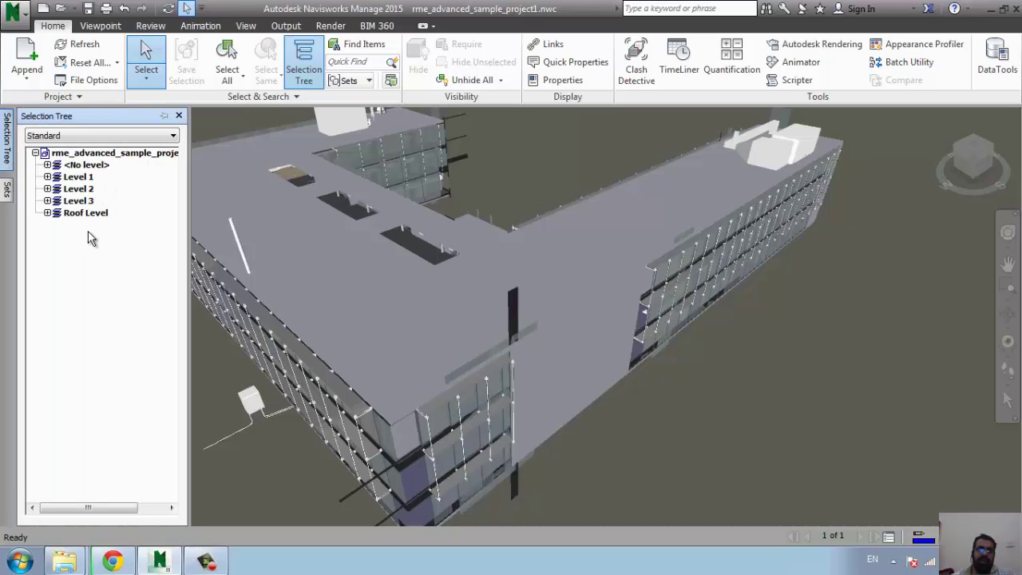
click(48, 177)
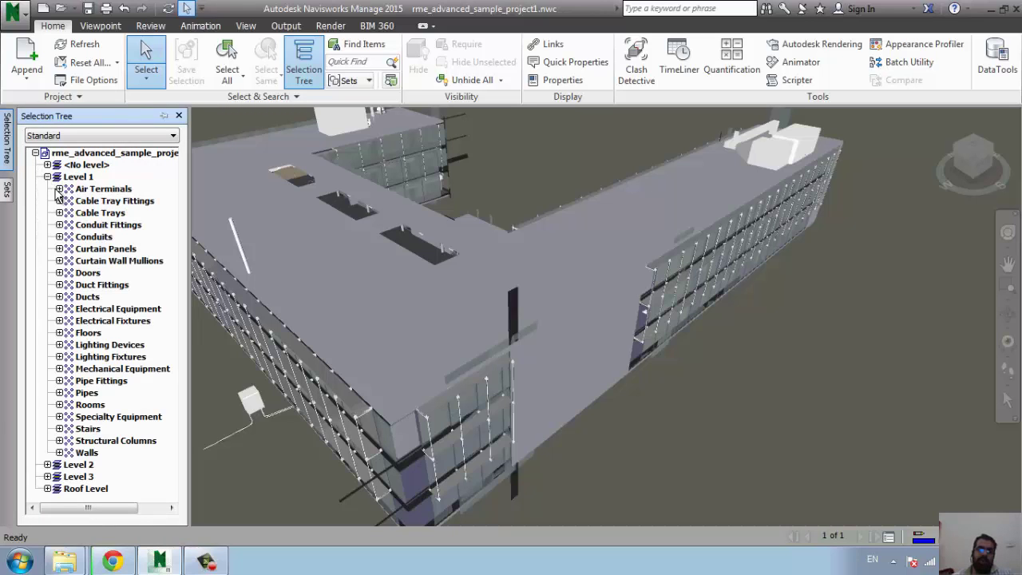
click(83, 189)
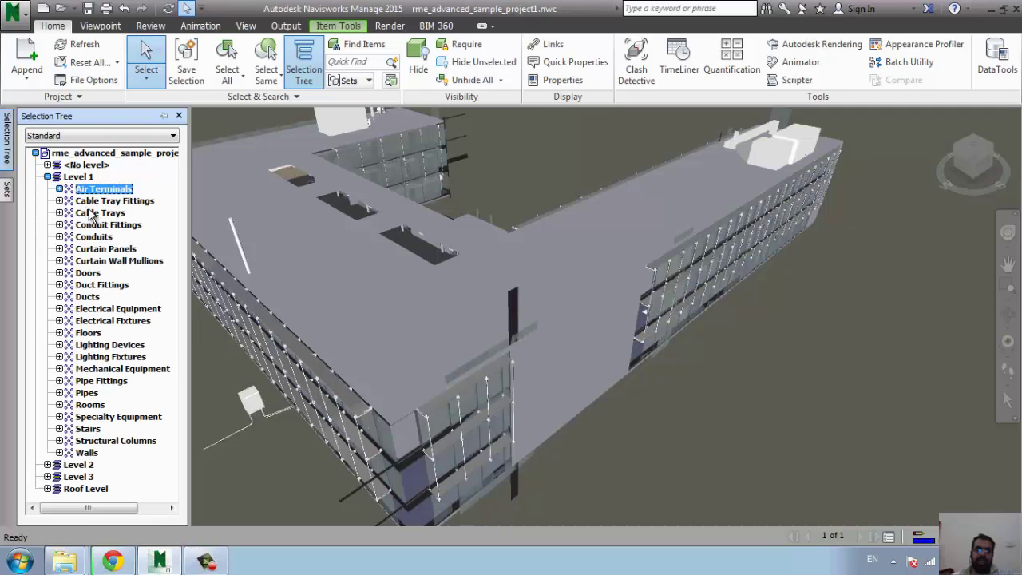
click(94, 213)
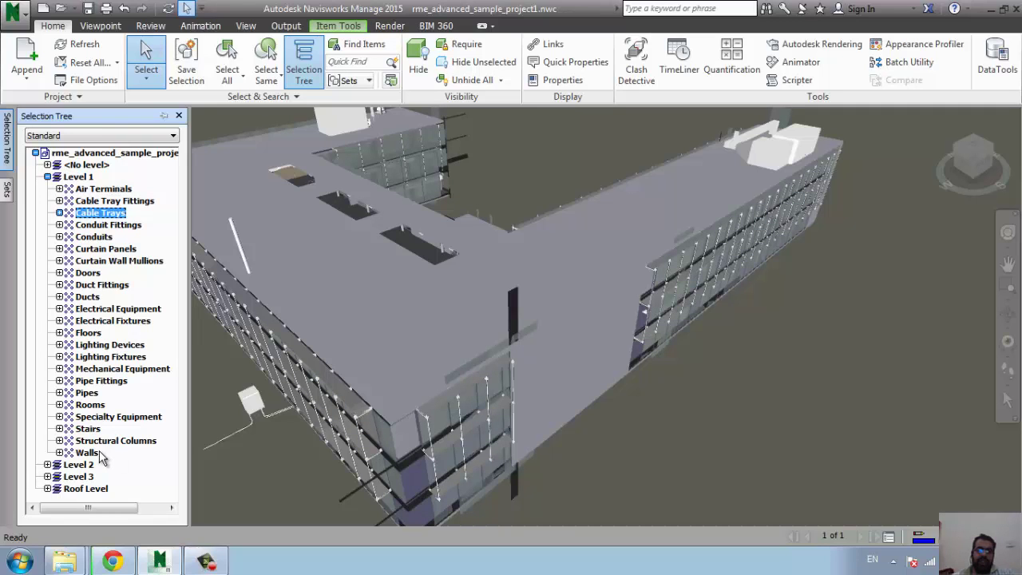
key(Escape)
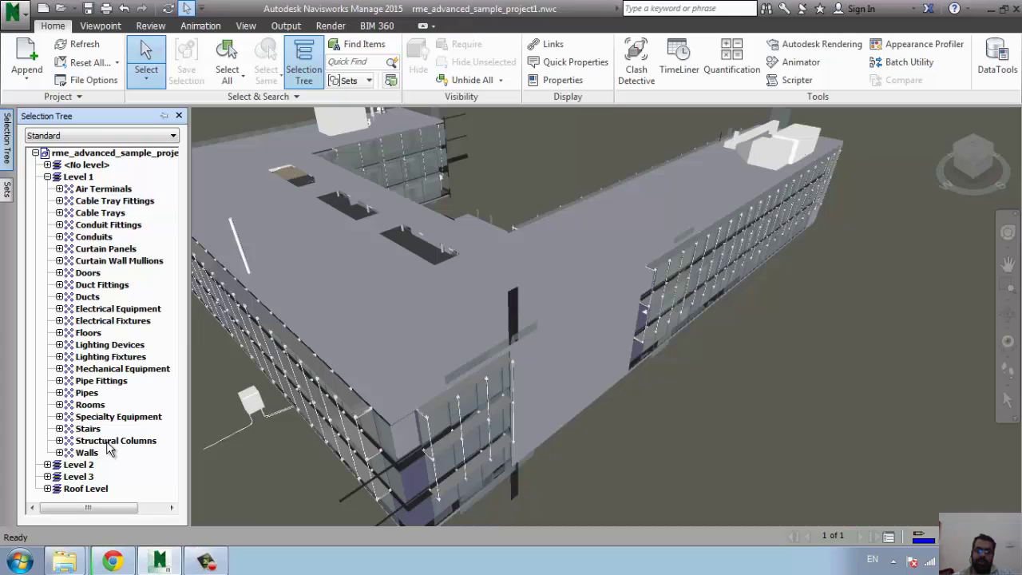
Preview Level 1's columns, stairs, rooms, floors, electrical, duct and mechanical categories.
click(108, 443)
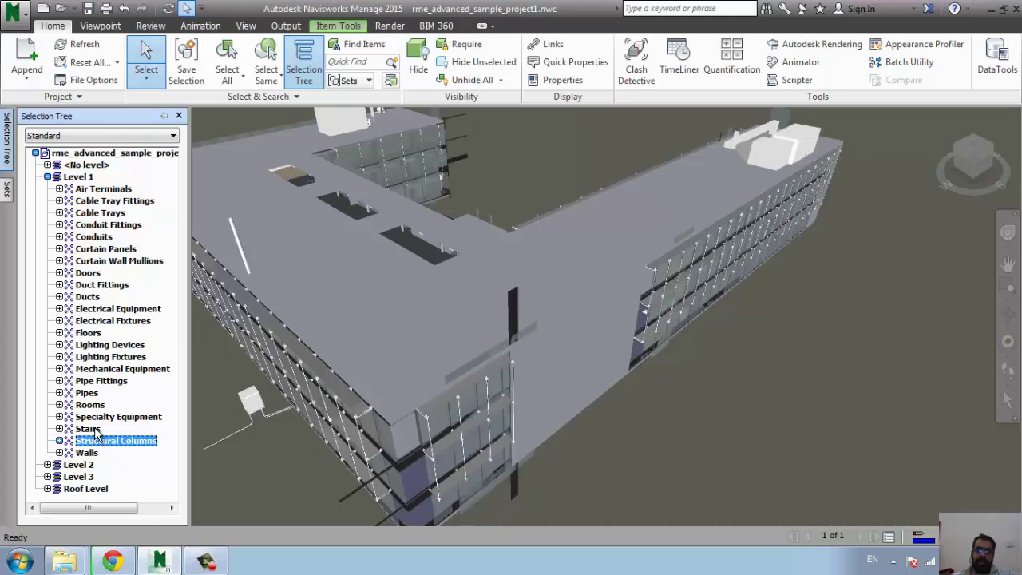
click(94, 432)
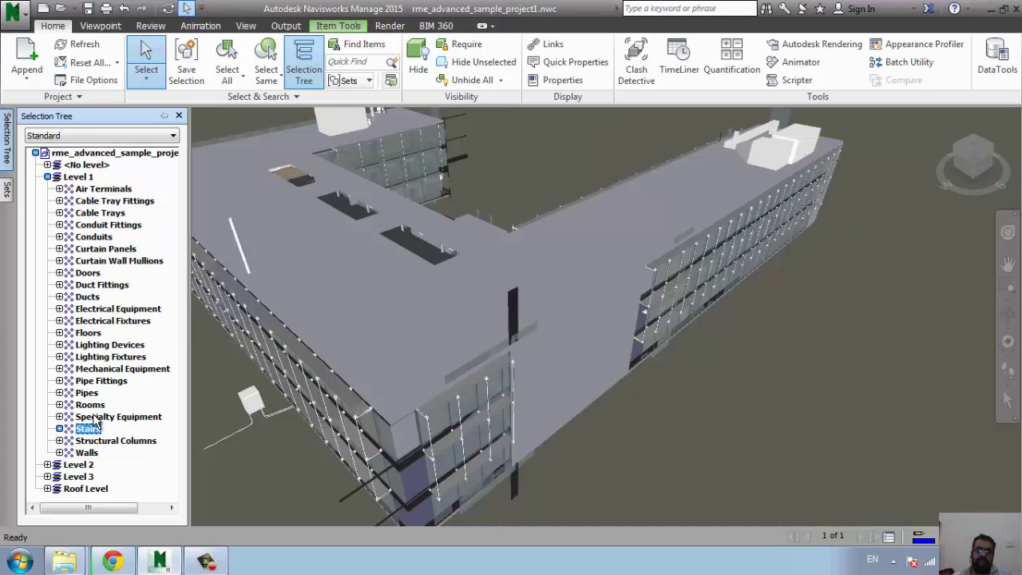
click(90, 405)
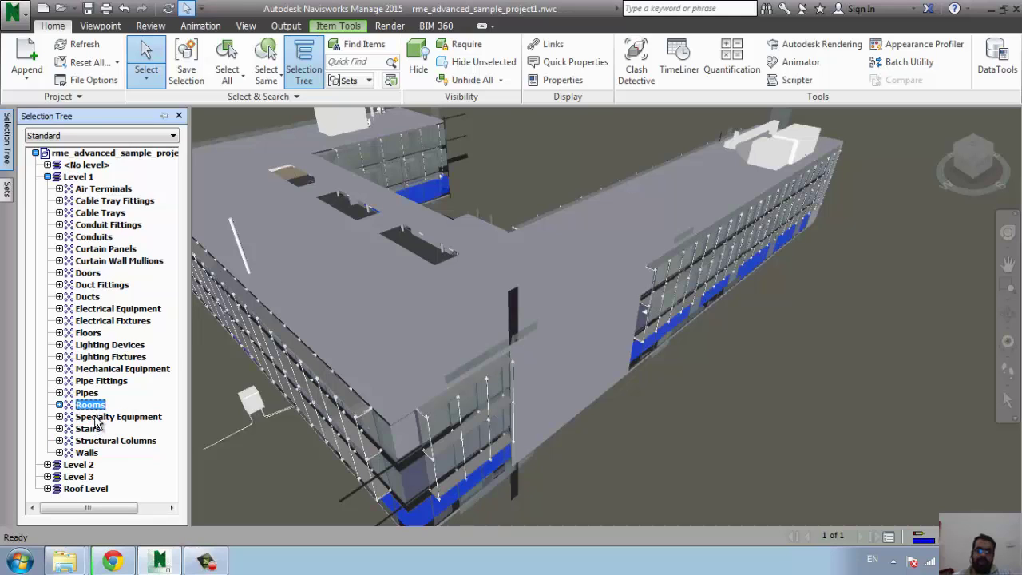
click(94, 333)
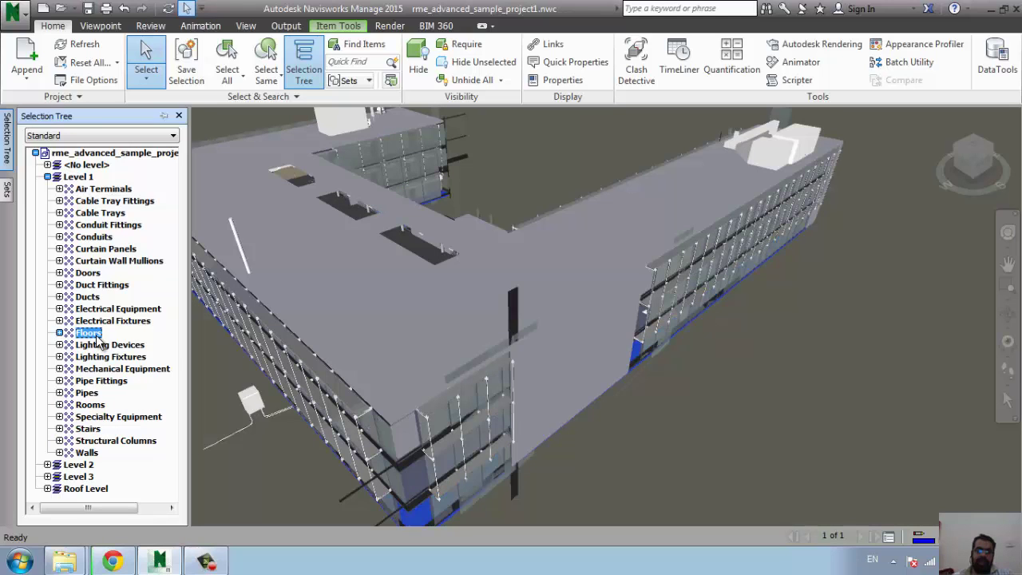
click(94, 320)
click(95, 309)
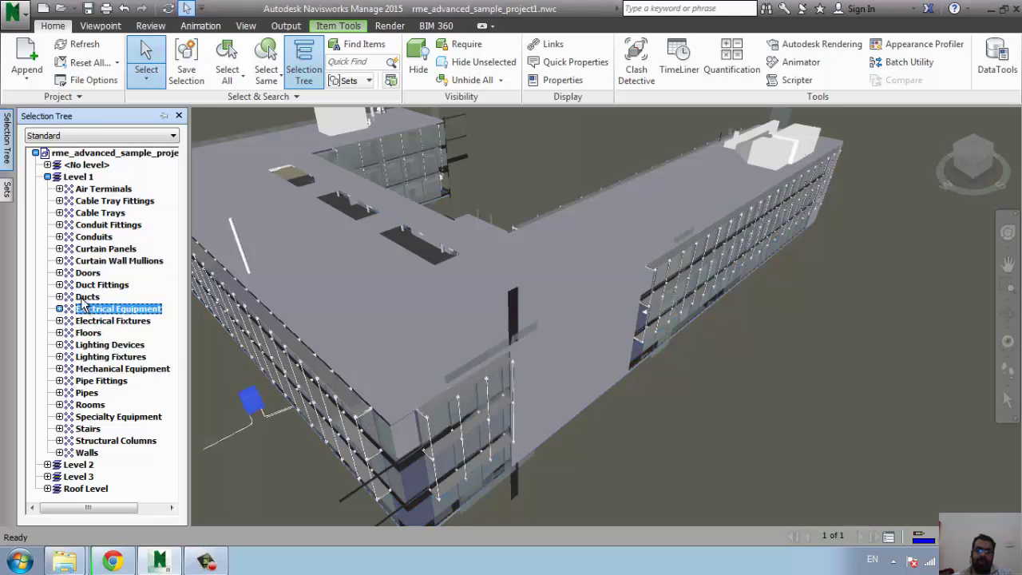
click(84, 286)
click(90, 298)
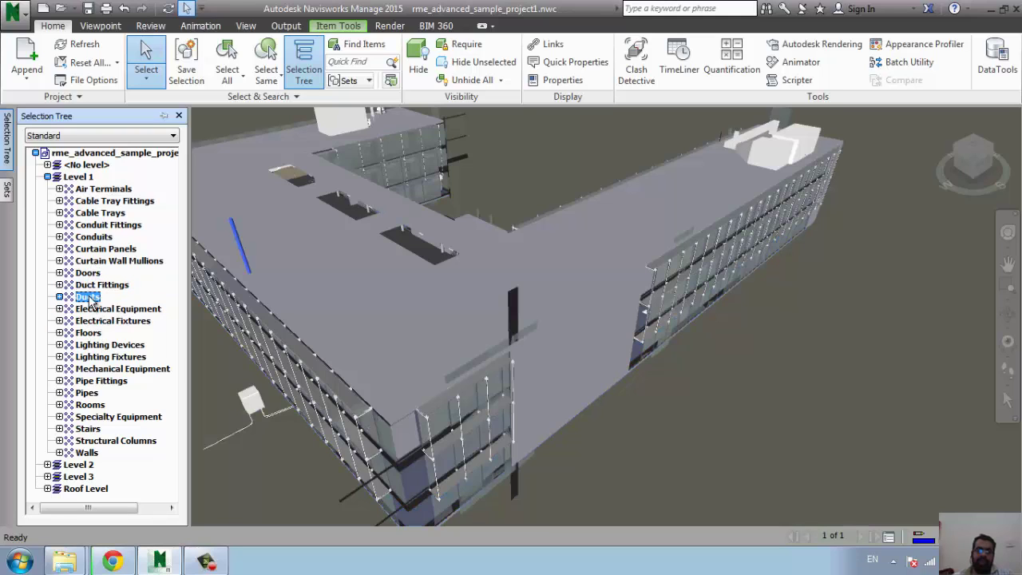
click(94, 310)
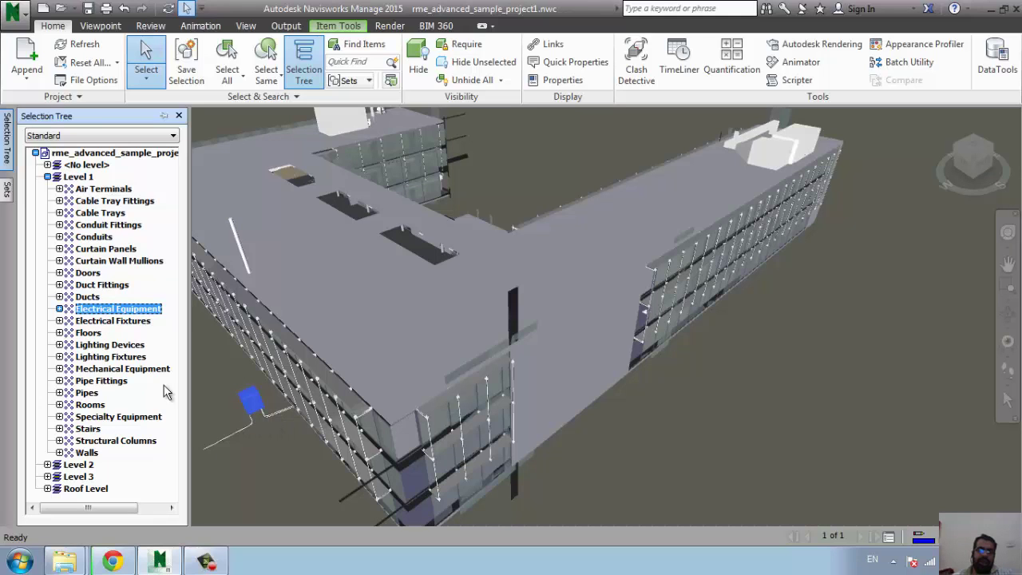
click(143, 372)
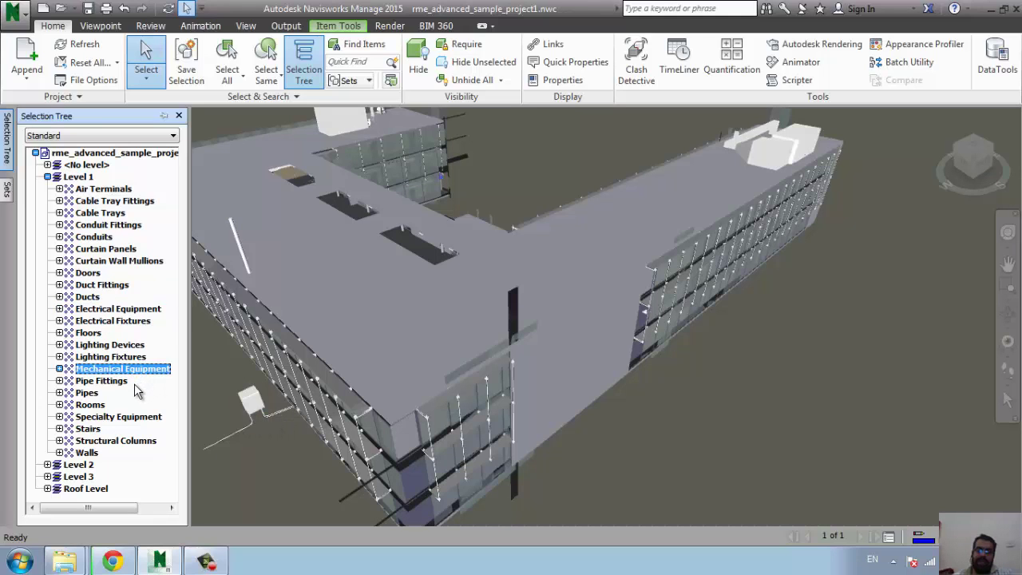
click(89, 212)
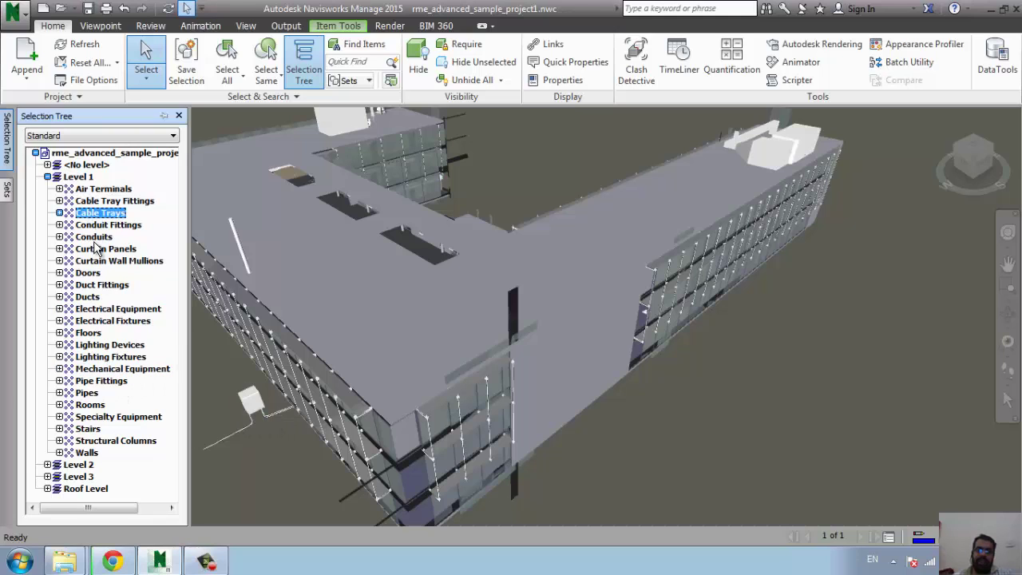
key(Escape)
Expand Roof Level and highlight its Mechanical Equipment, Ducts, Electrical Equipment and Duct Fittings.
click(83, 488)
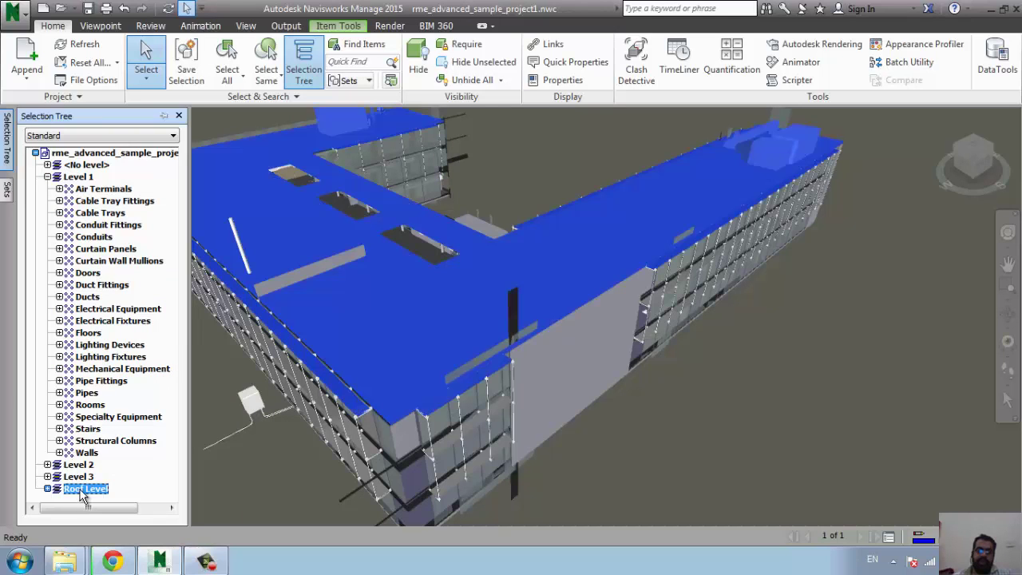
click(47, 489)
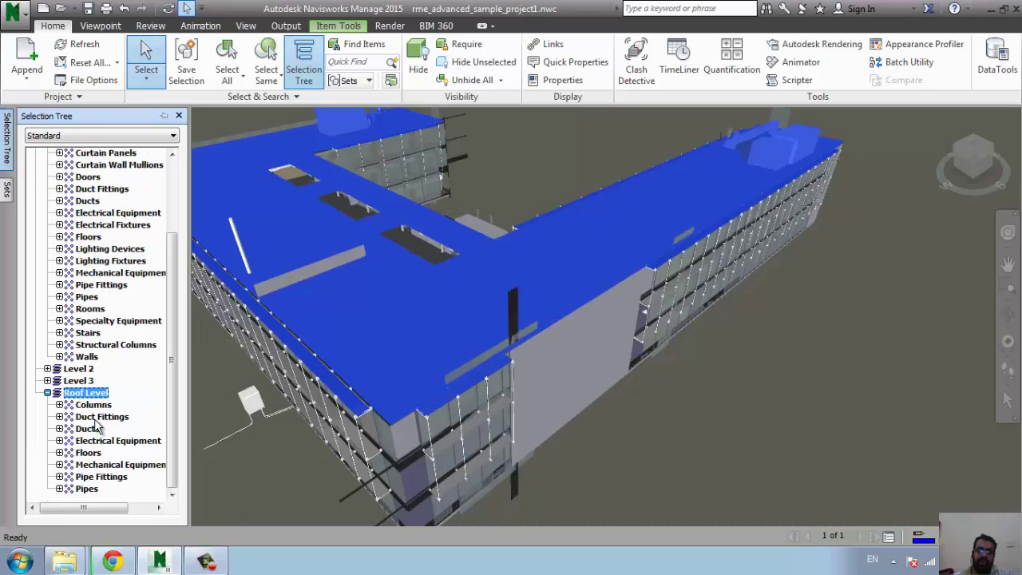
click(107, 465)
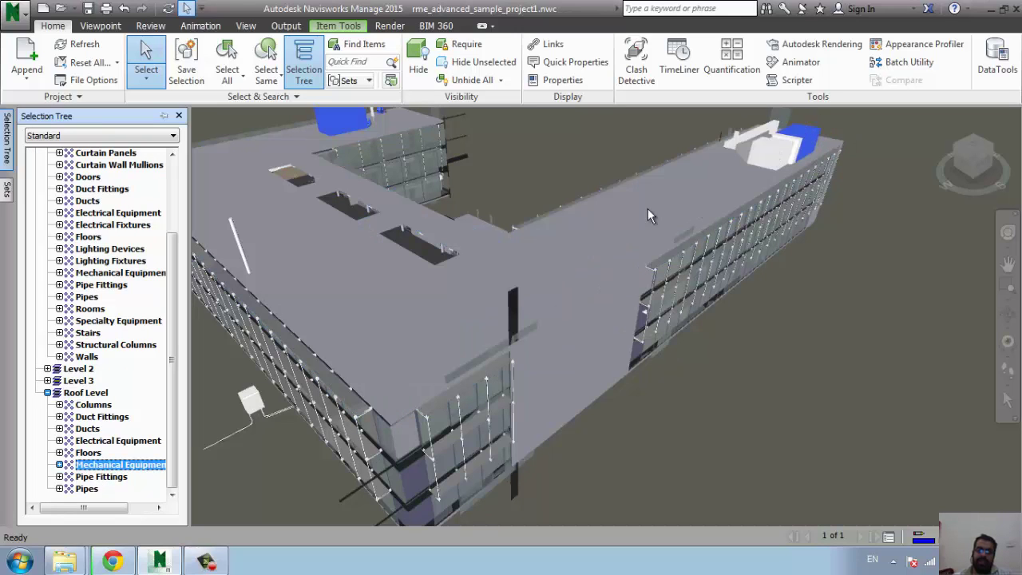
click(88, 428)
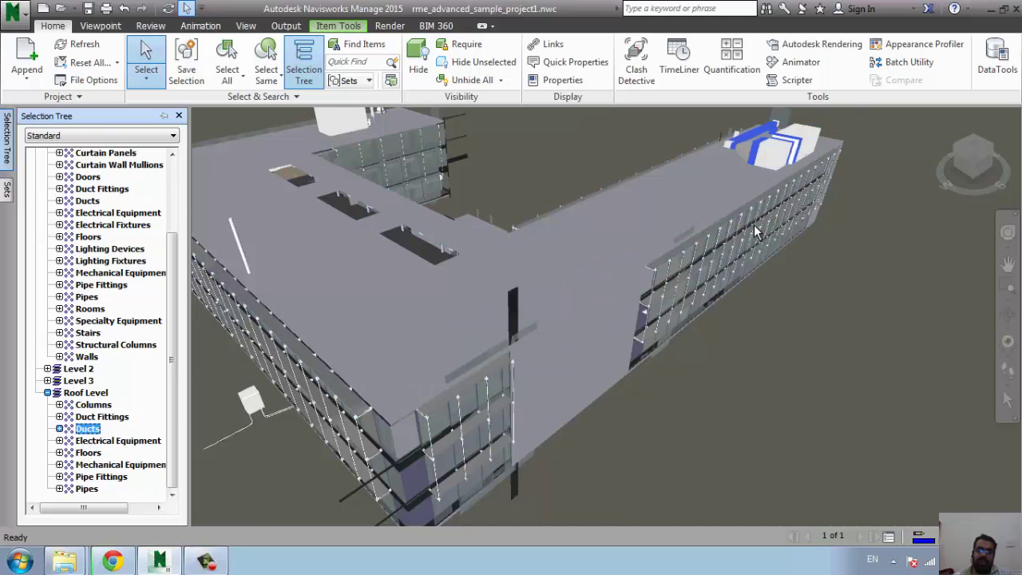
click(104, 440)
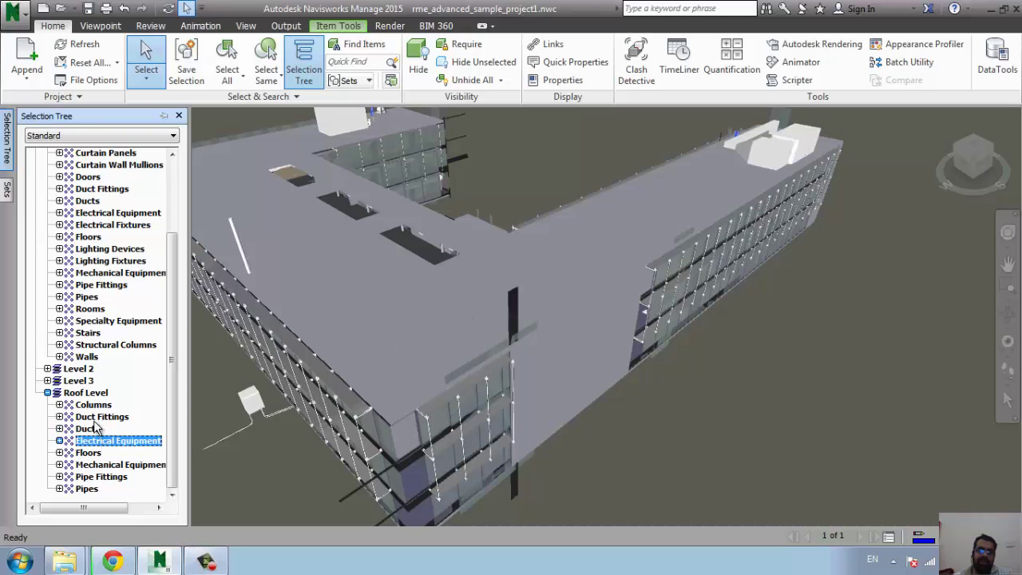
click(106, 417)
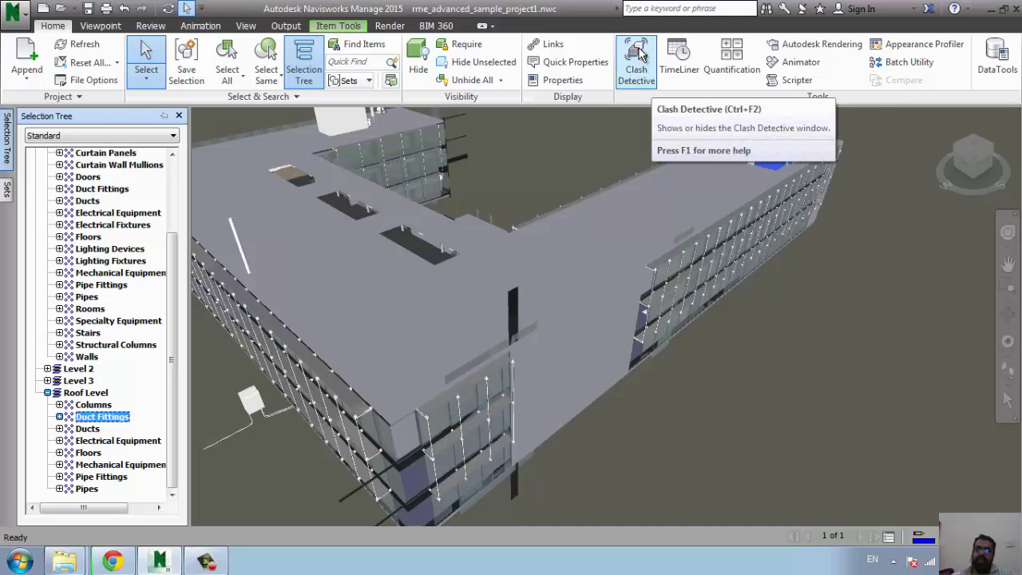
Open Clash Detective and dock its panel along the bottom beneath the model view.
click(639, 56)
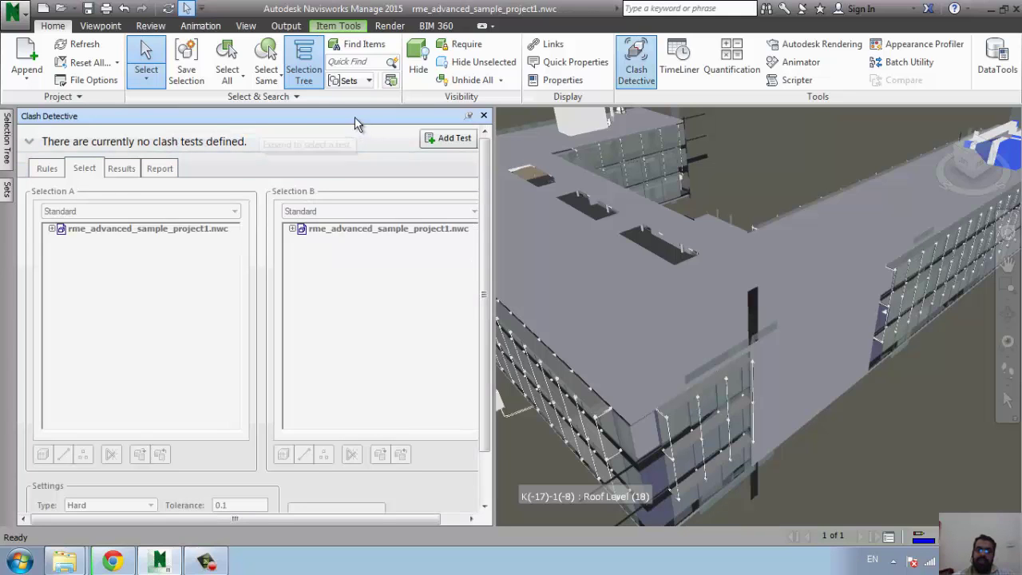
mouse_move(196, 113)
mouse_down()
mouse_move(470, 374)
mouse_move(518, 503)
mouse_up()
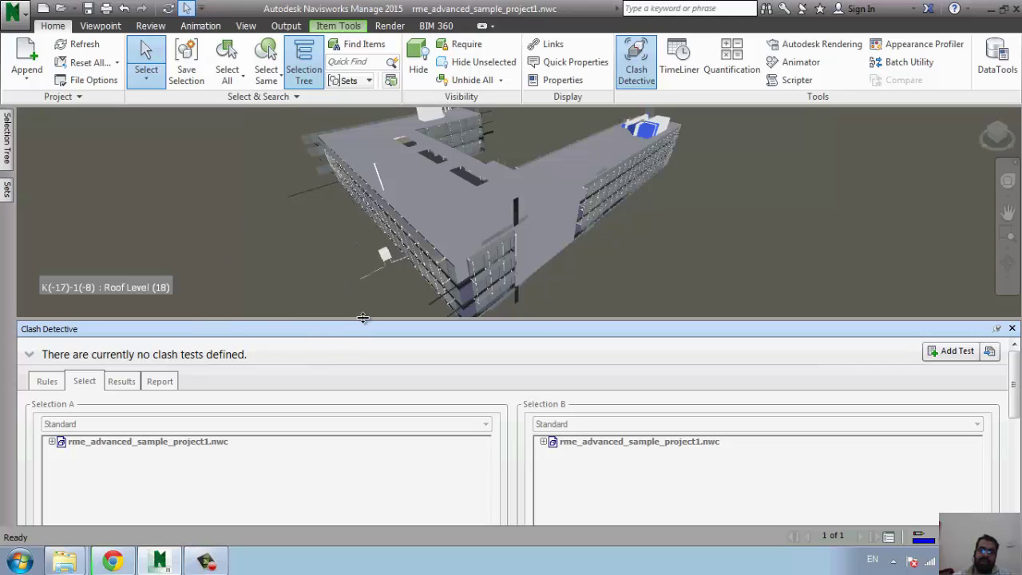
drag(363, 318, 363, 303)
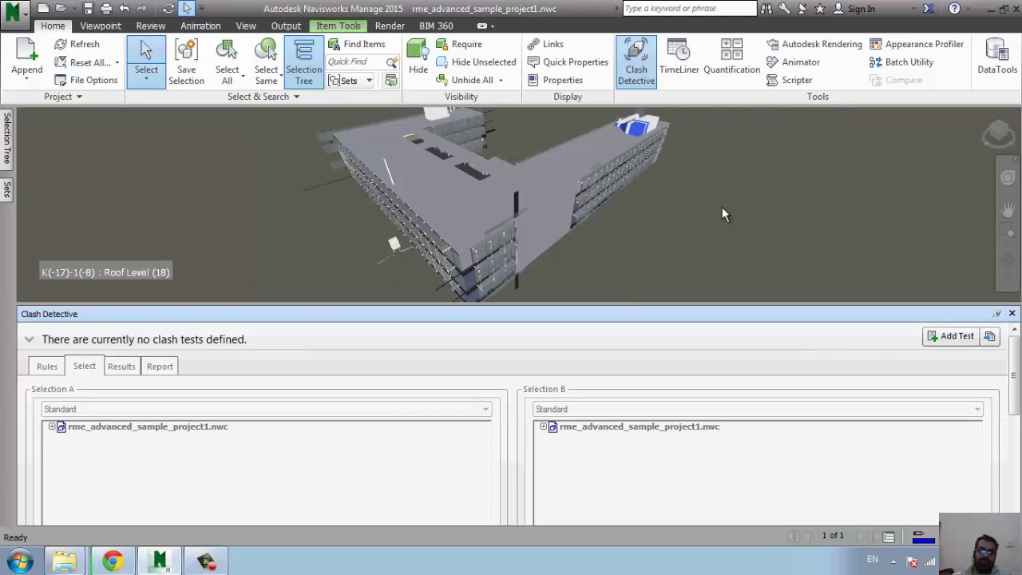
click(722, 207)
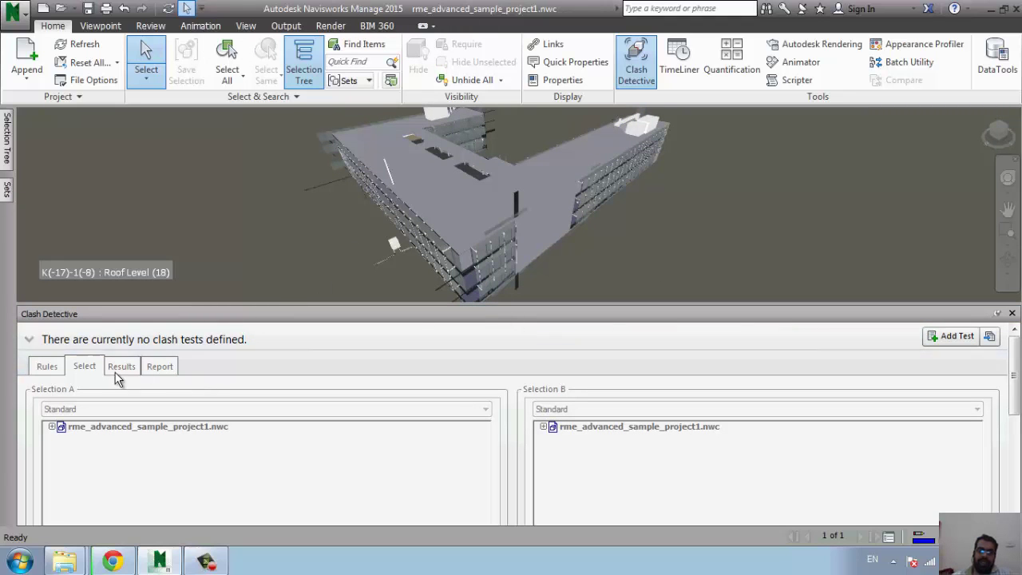
click(45, 376)
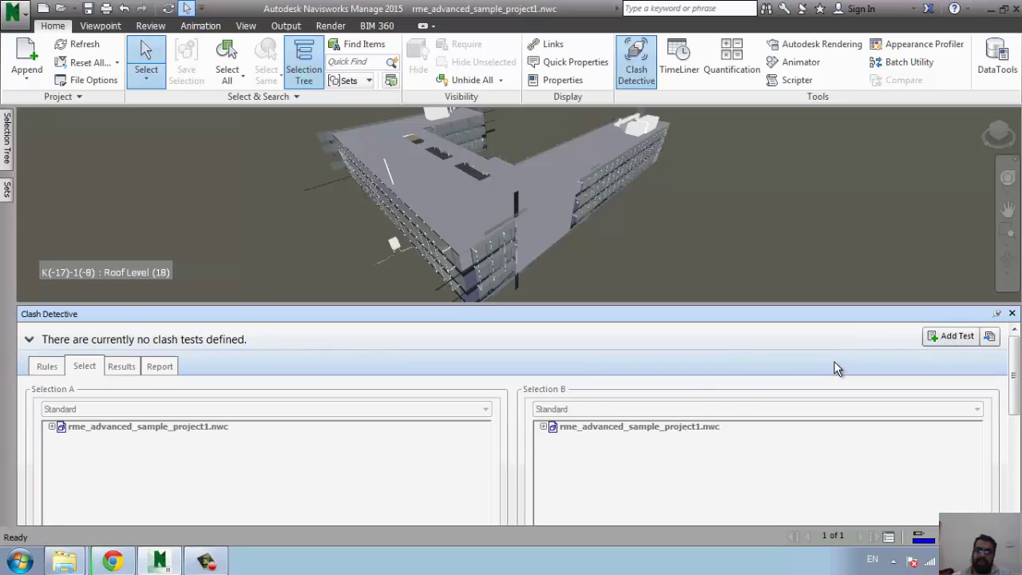
Add a new clash test and rename it mech&str.
click(950, 341)
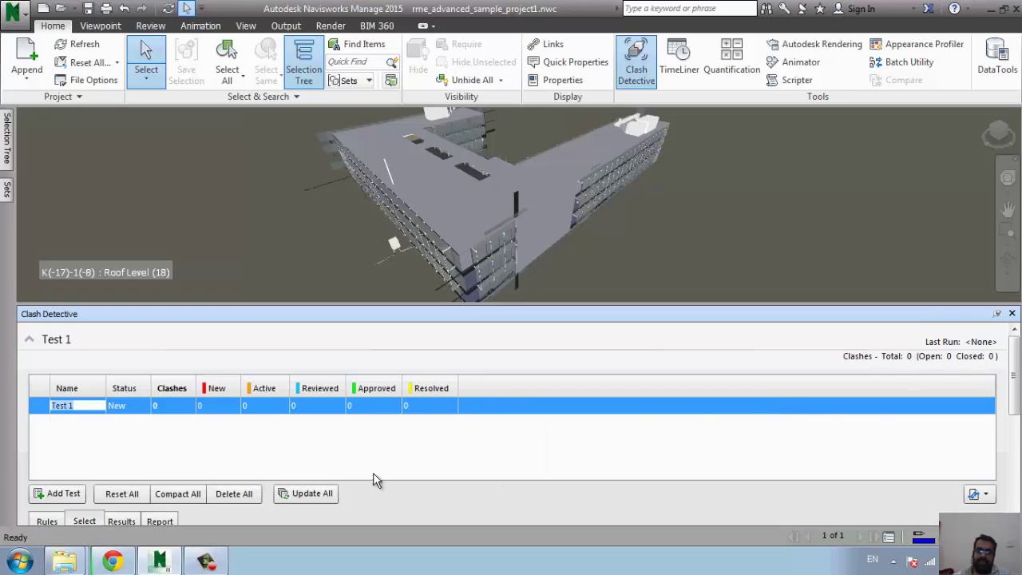
text(mech&str)
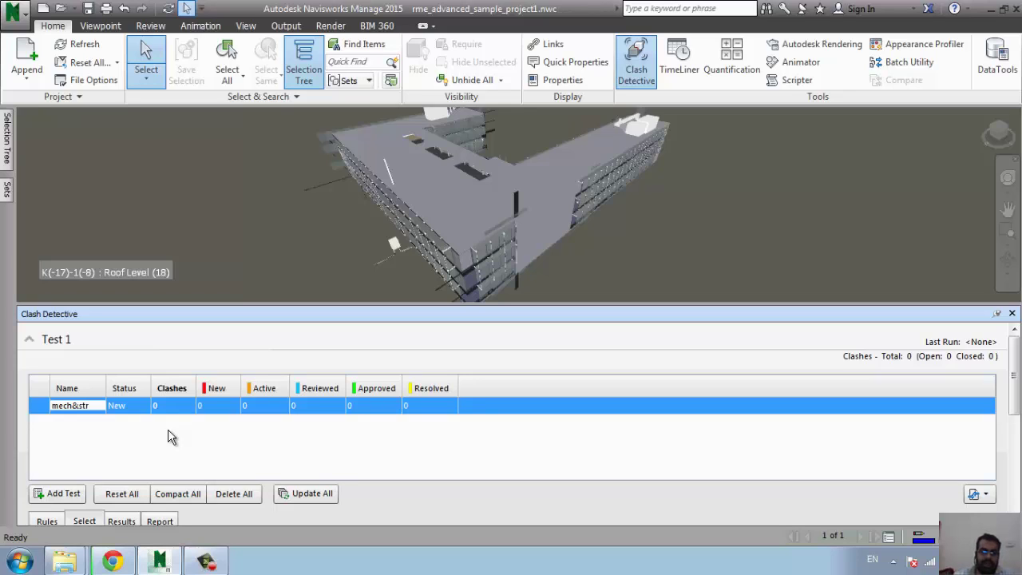
key(Return)
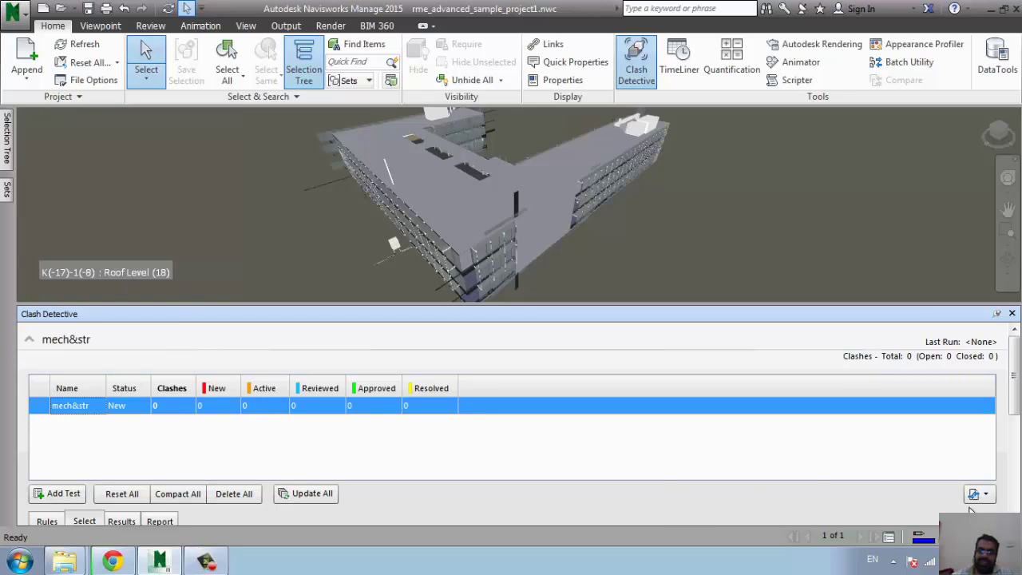
Go to the Select tab and choose the entire rme_advanced_sample_project1.nwc as Selection A.
drag(1014, 375, 1013, 416)
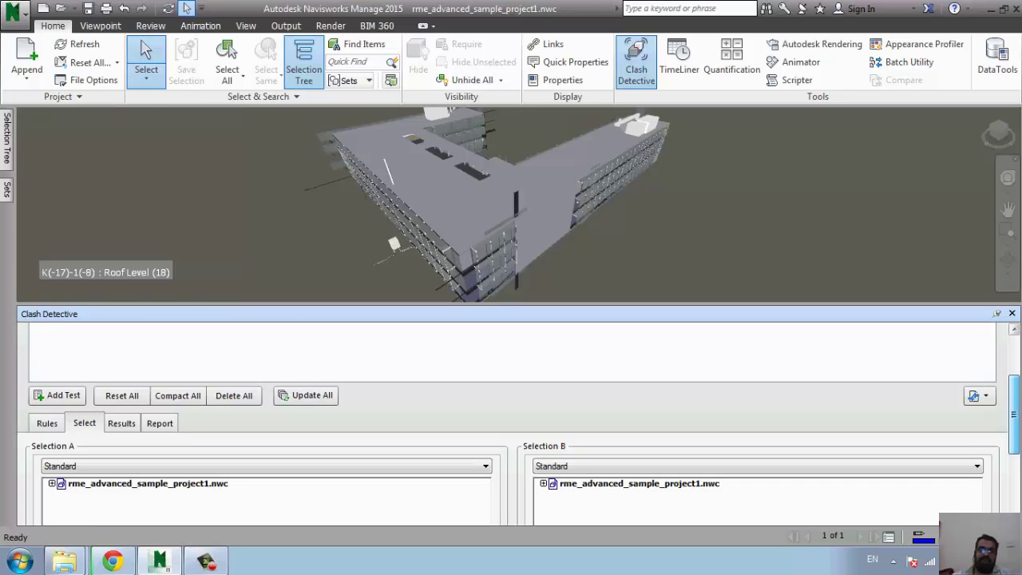
drag(1014, 415, 1016, 509)
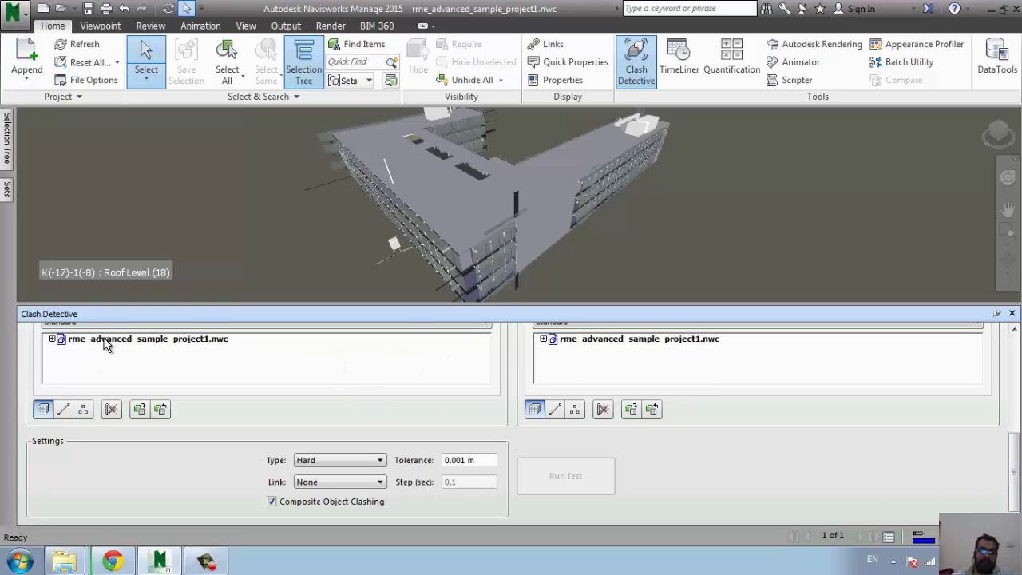
scroll(120, 336, up, 5)
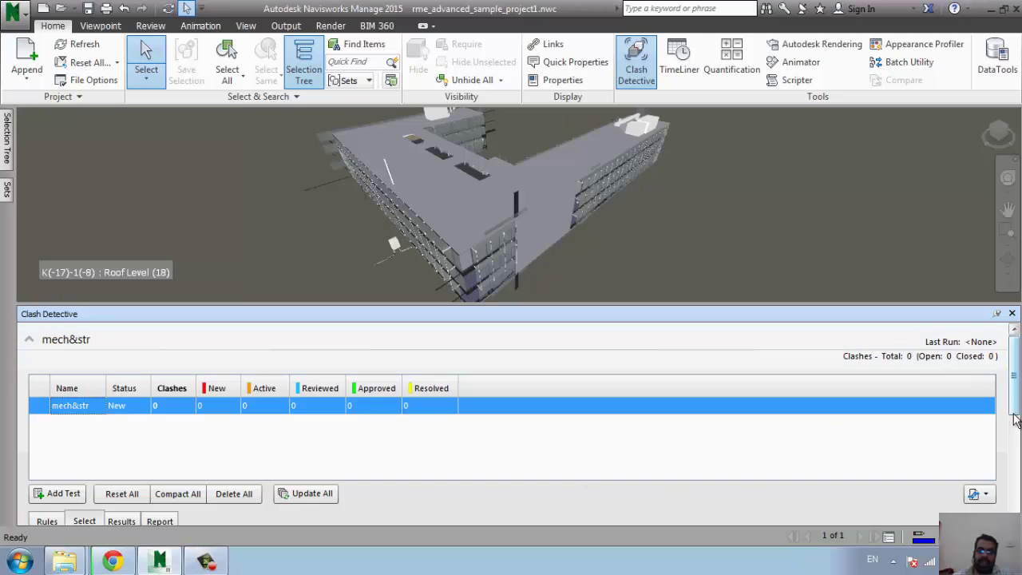
scroll(1016, 421, down, 5)
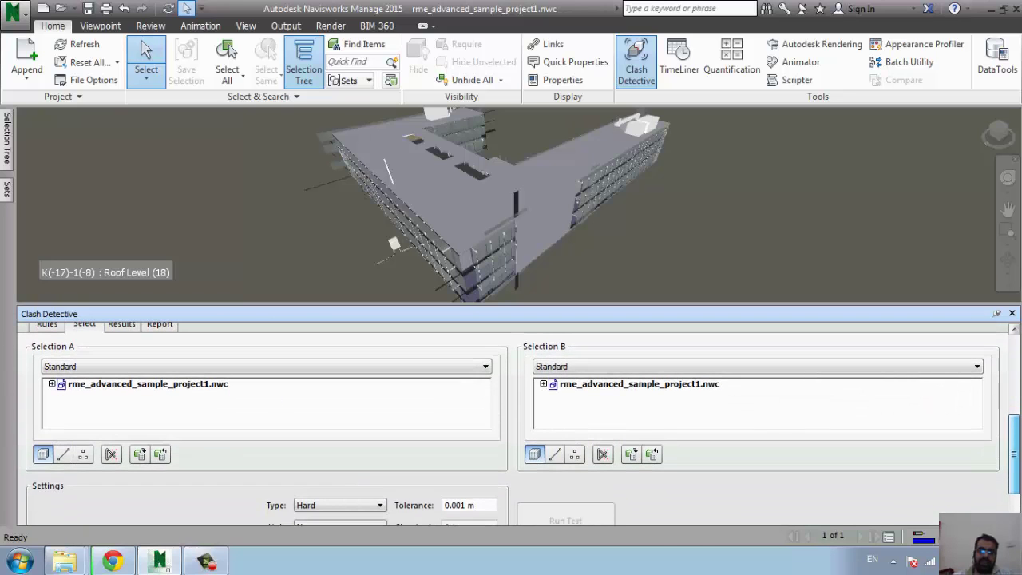
click(51, 384)
click(51, 385)
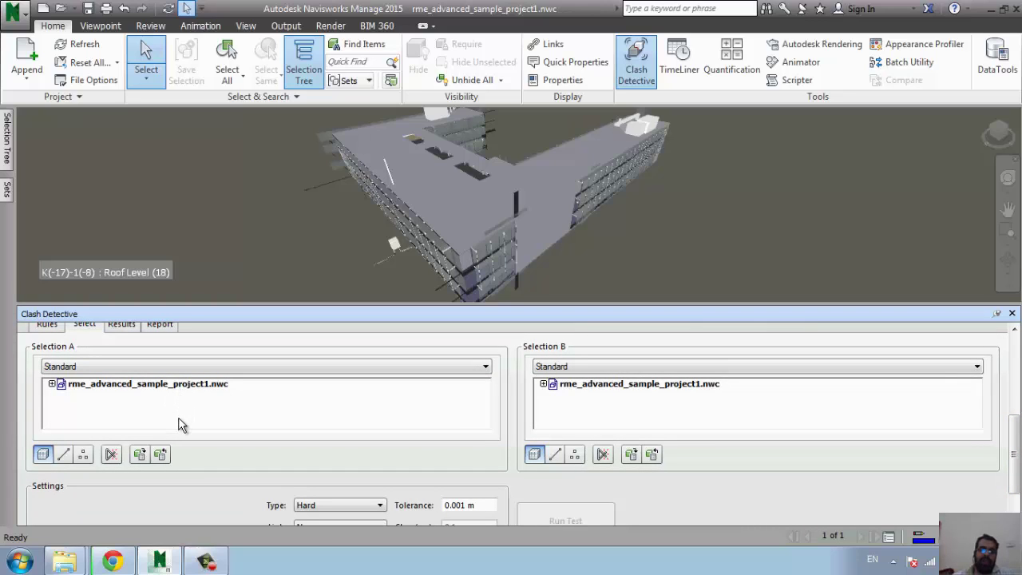
click(130, 383)
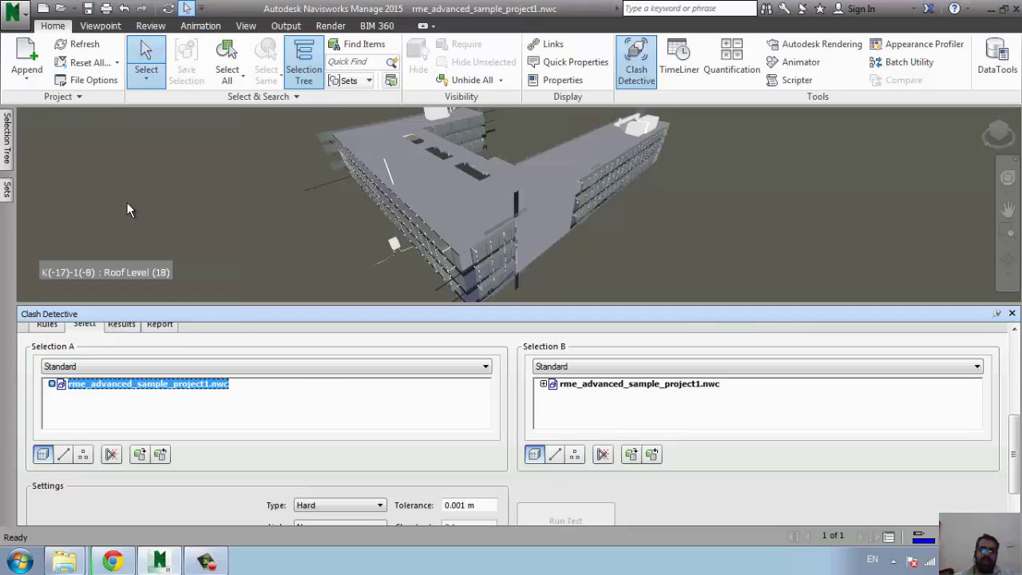
Start appending another model file, then cancel it.
click(29, 89)
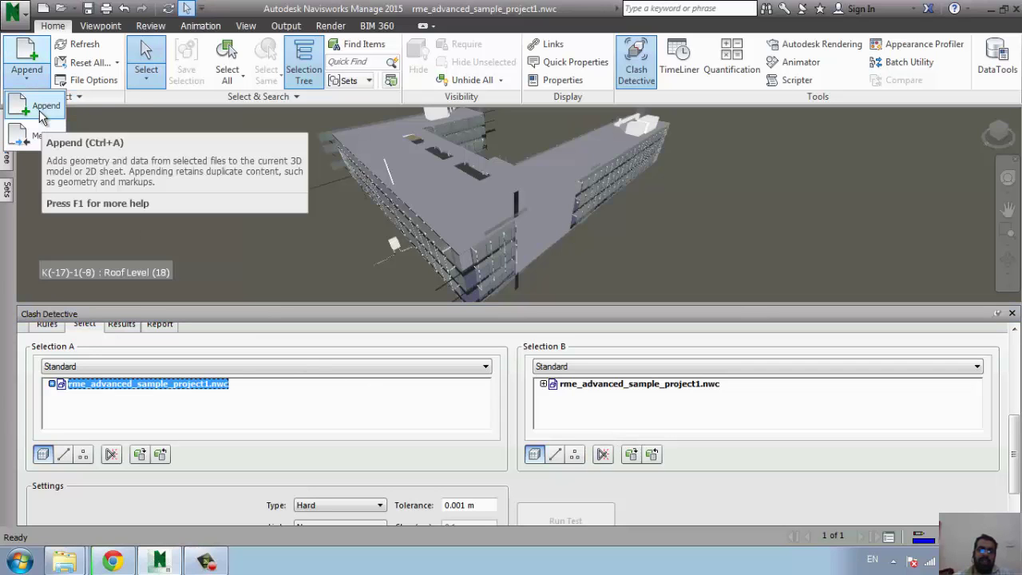
click(41, 109)
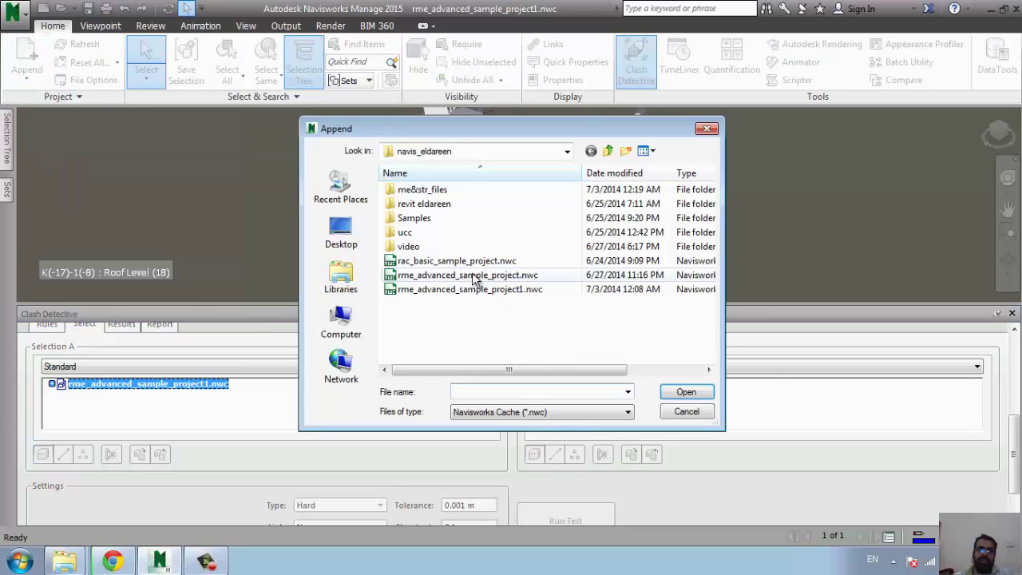
click(687, 412)
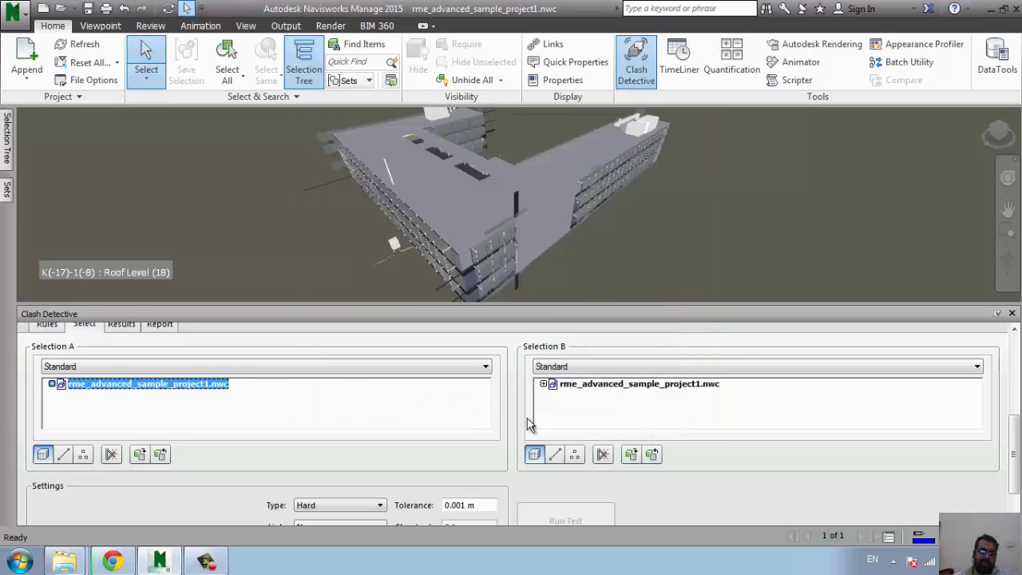
Expand Level 1 in Selection A and pick Ducts and Duct Fittings.
click(52, 385)
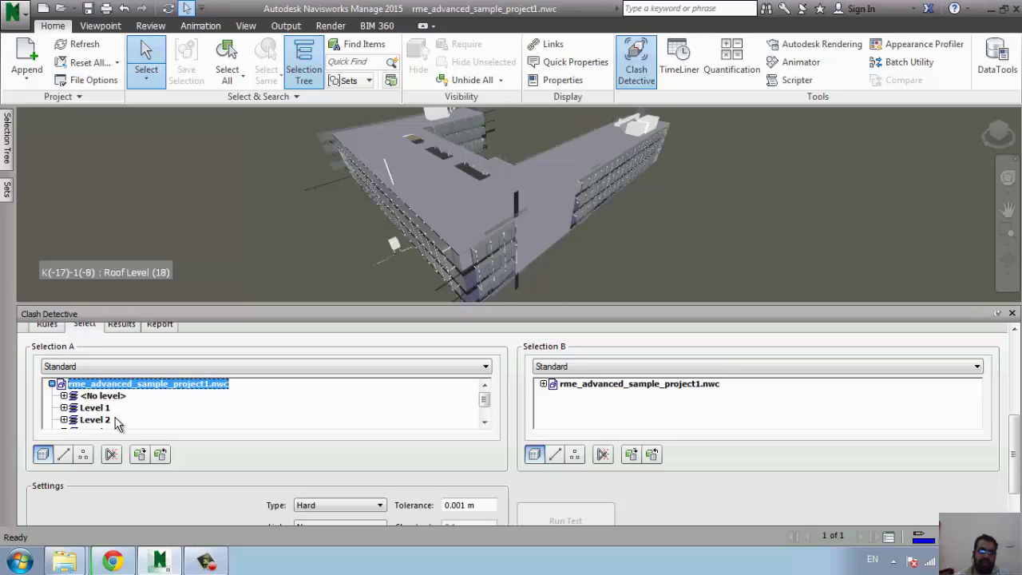
click(64, 407)
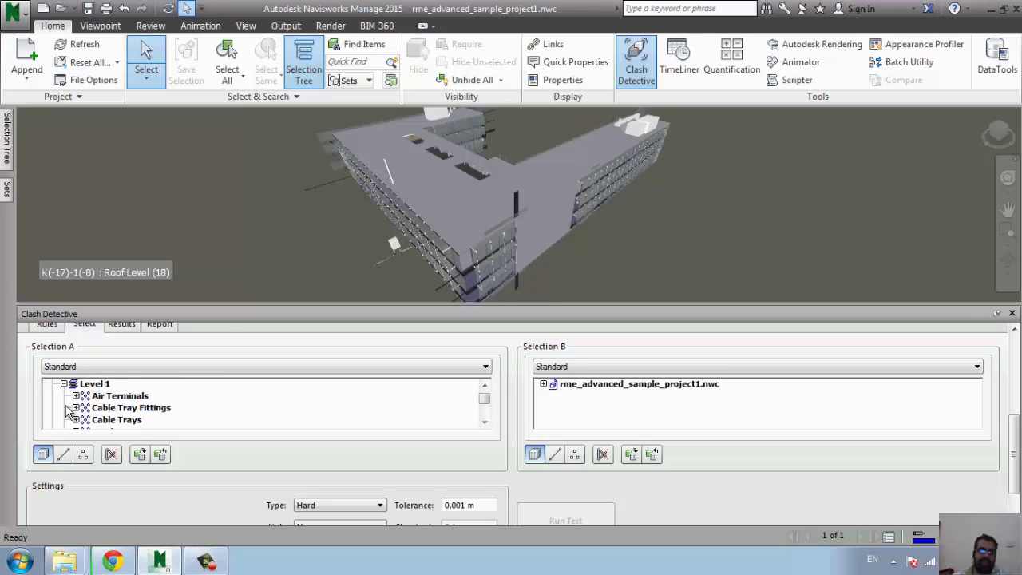
click(127, 420)
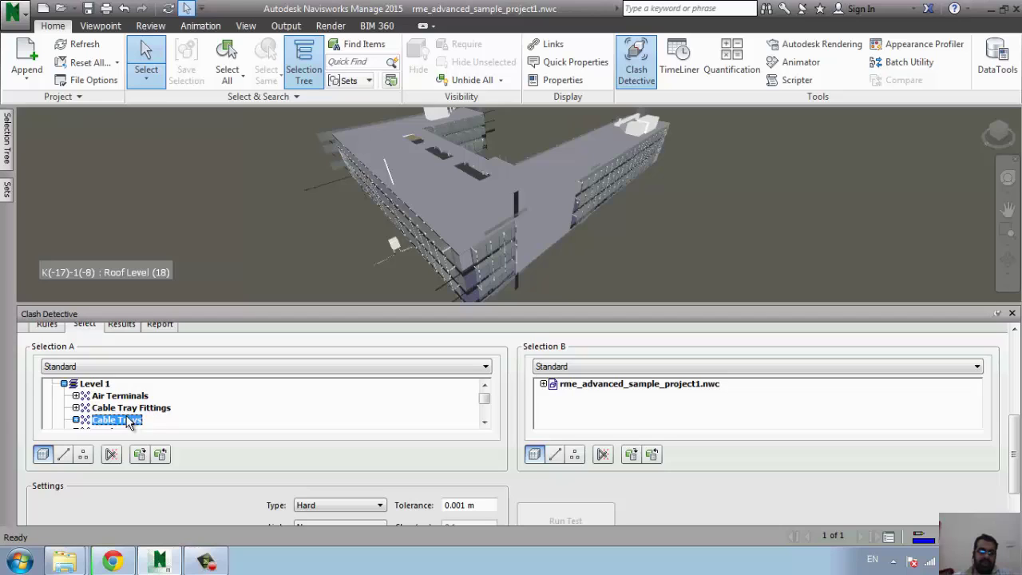
scroll(191, 428, down, 2)
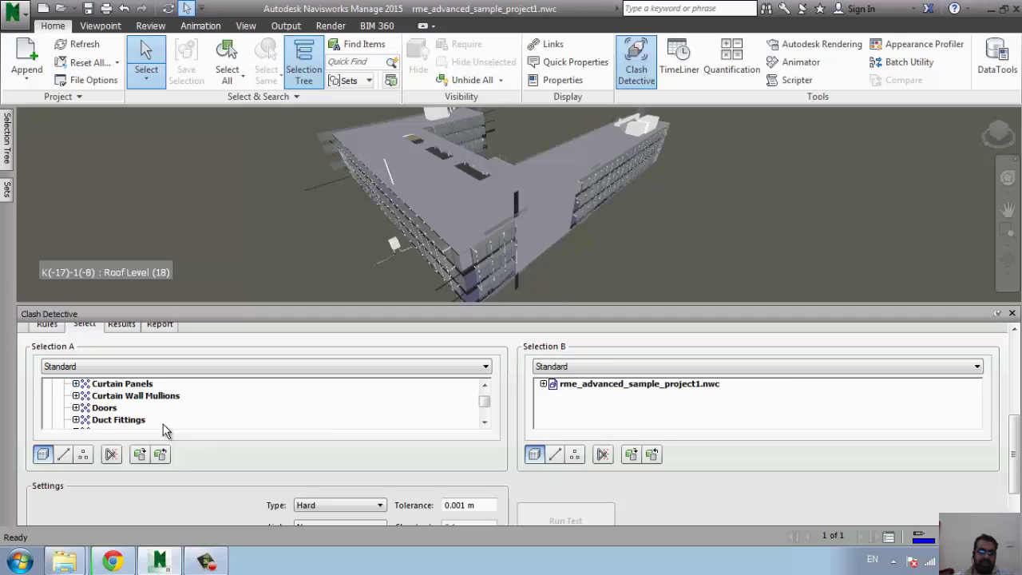
scroll(146, 434, down, 1)
click(106, 396)
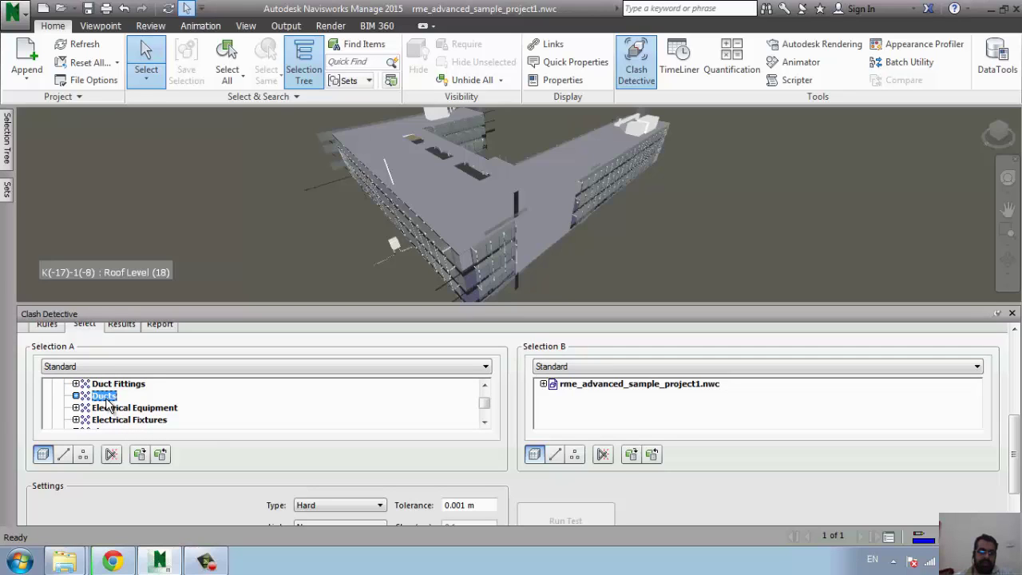
ctrl+click(118, 384)
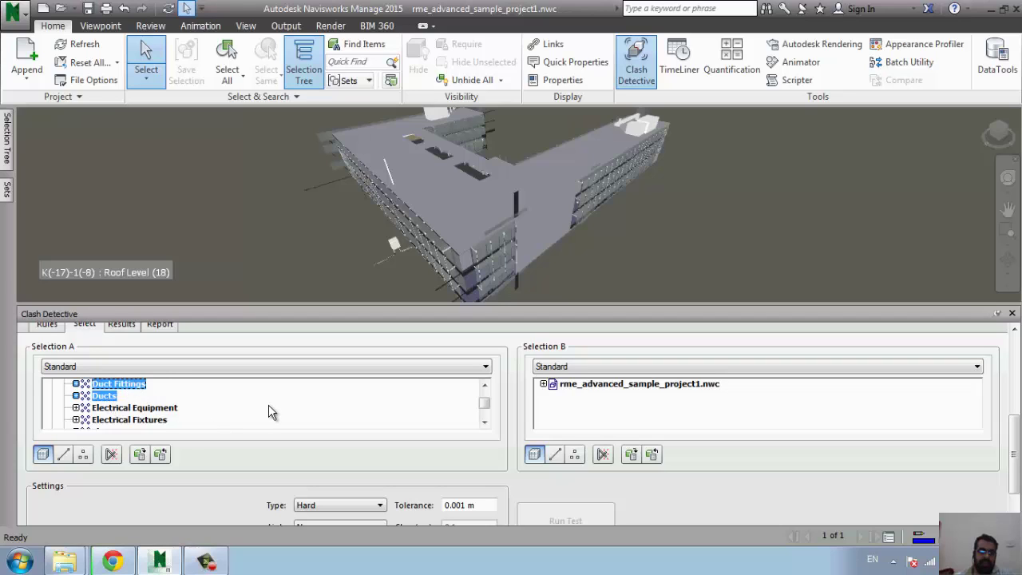
scroll(269, 412, down, 5)
scroll(269, 412, down, 1)
Pick Ducts and Duct Fittings on Levels 2 and 3 for Selection A.
click(64, 397)
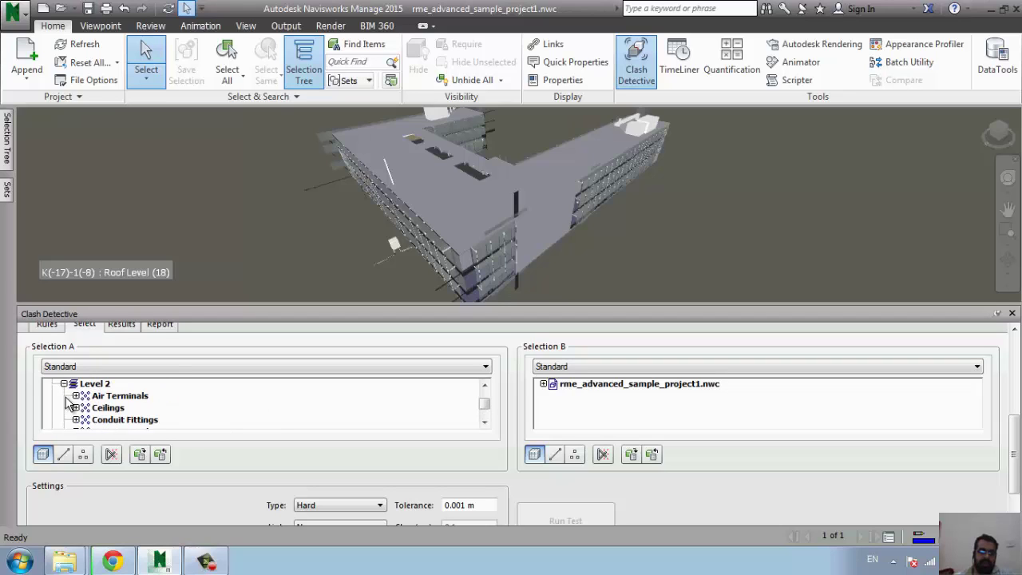
scroll(179, 421, down, 2)
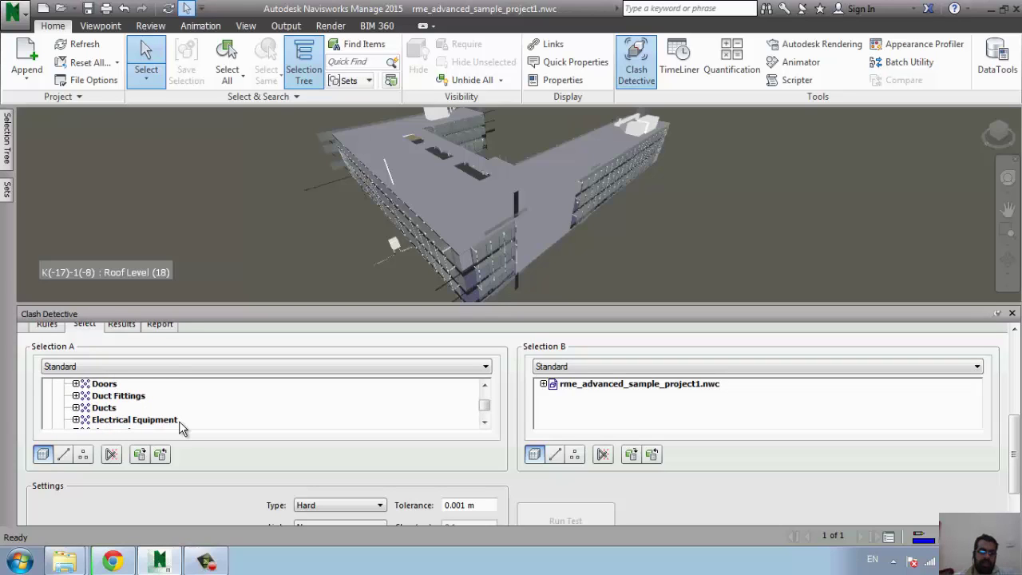
ctrl+click(105, 408)
ctrl+click(118, 397)
scroll(227, 412, down, 2)
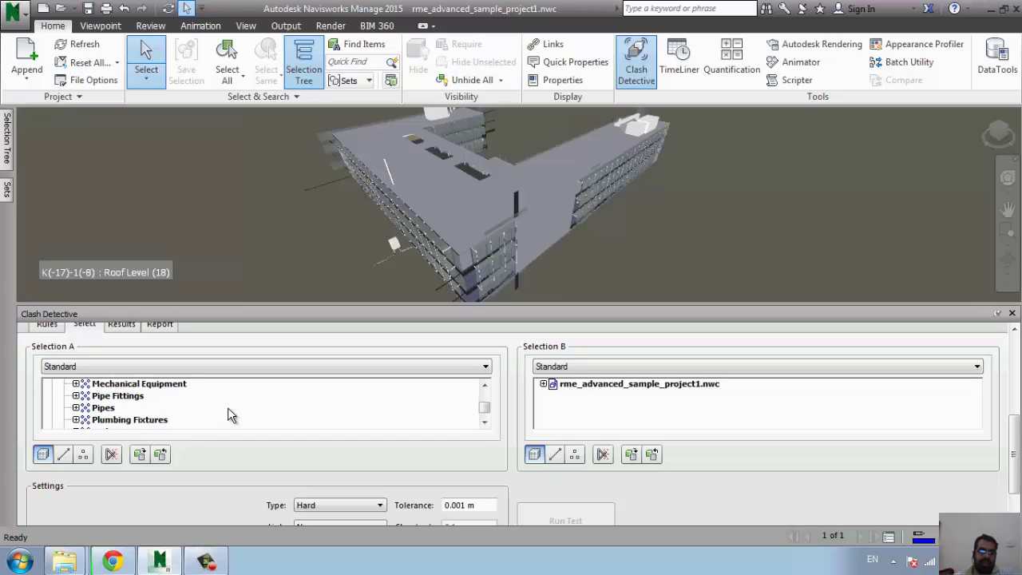
scroll(228, 411, down, 3)
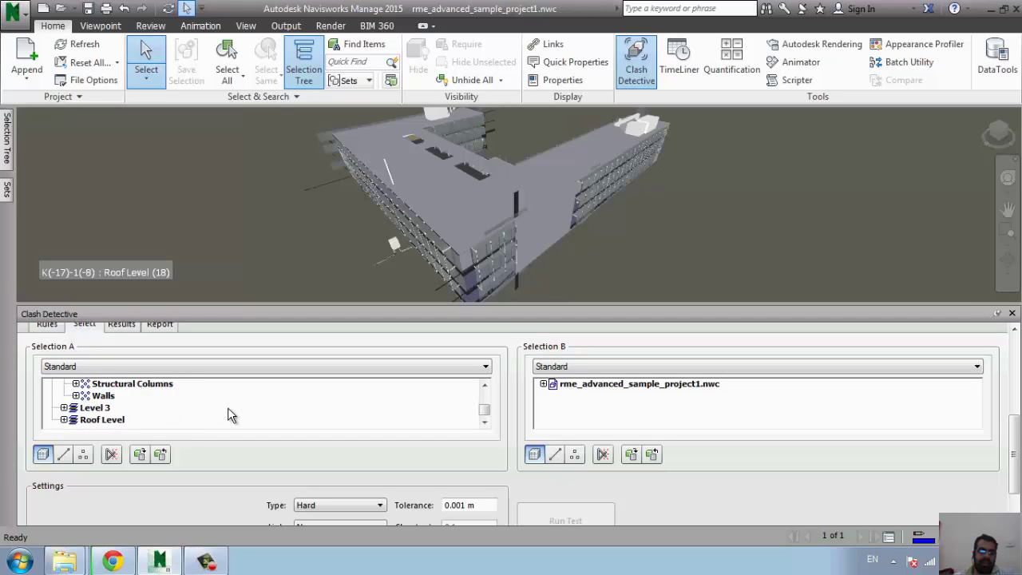
click(64, 408)
scroll(153, 420, down, 2)
scroll(156, 419, down, 1)
scroll(156, 420, up, 1)
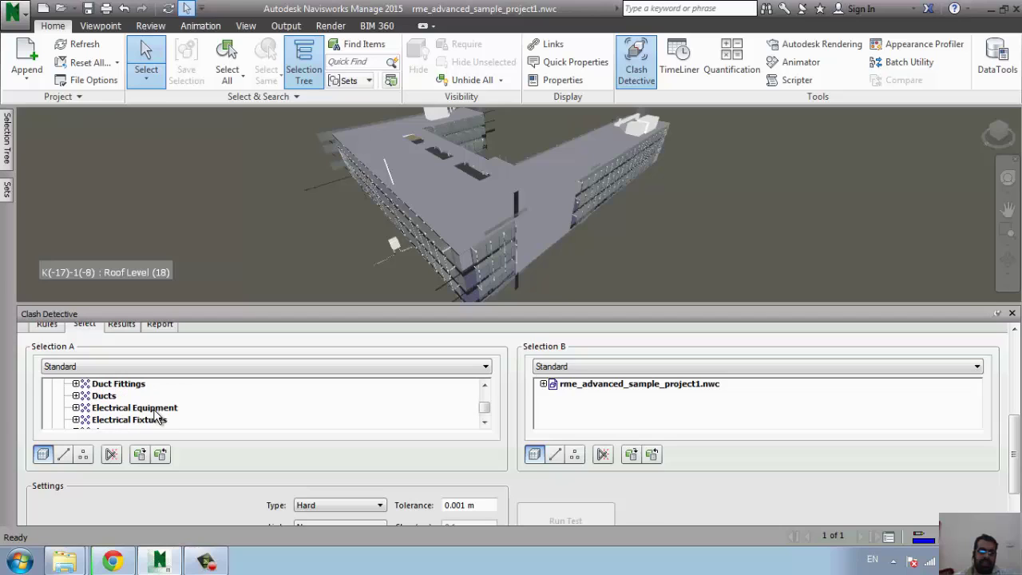
click(105, 396)
ctrl+click(114, 385)
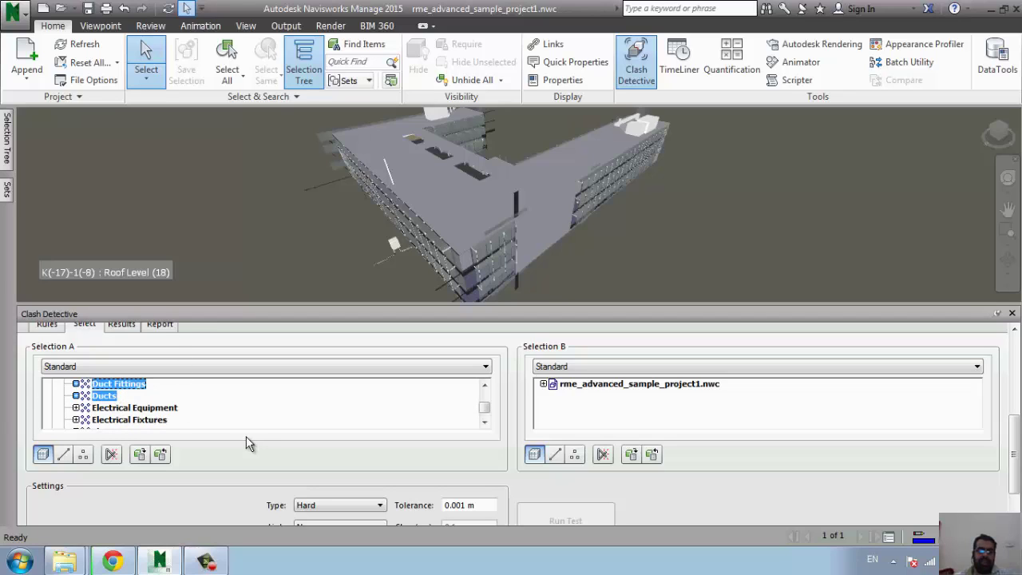
Expand Selection B and pick Structural Columns on Level 1 and Level 2.
click(553, 385)
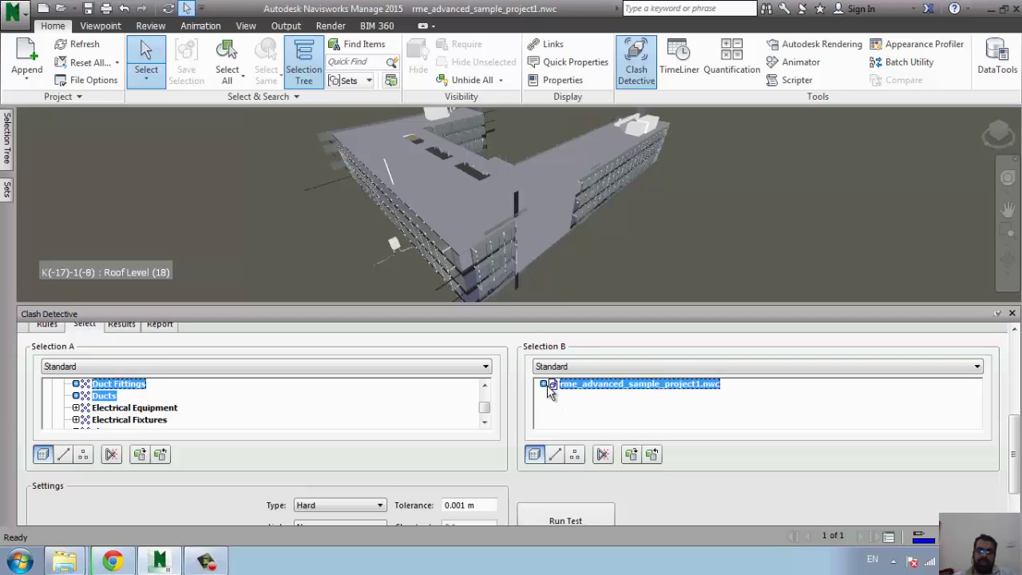
click(543, 384)
double_click(563, 409)
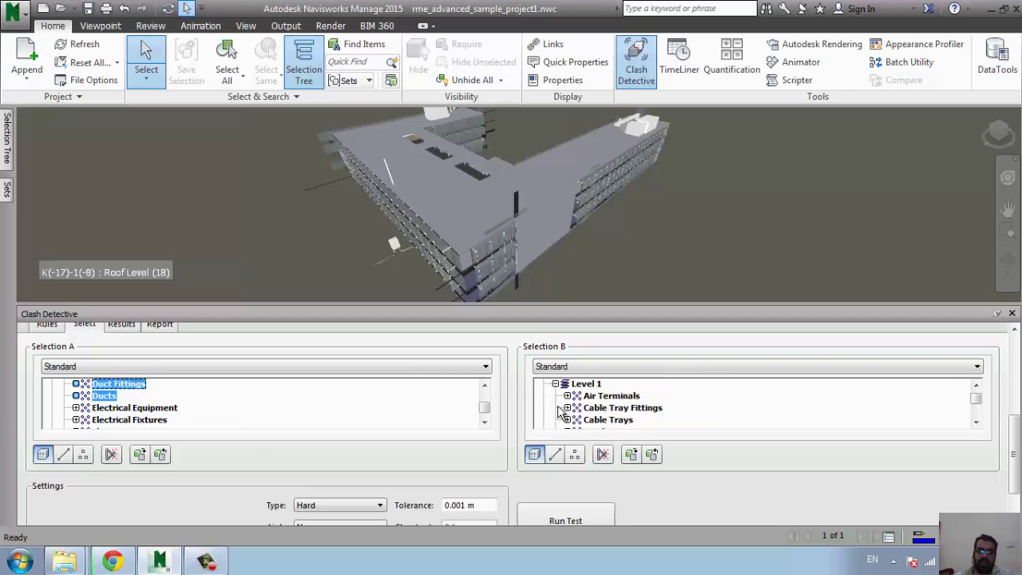
scroll(605, 413, down, 5)
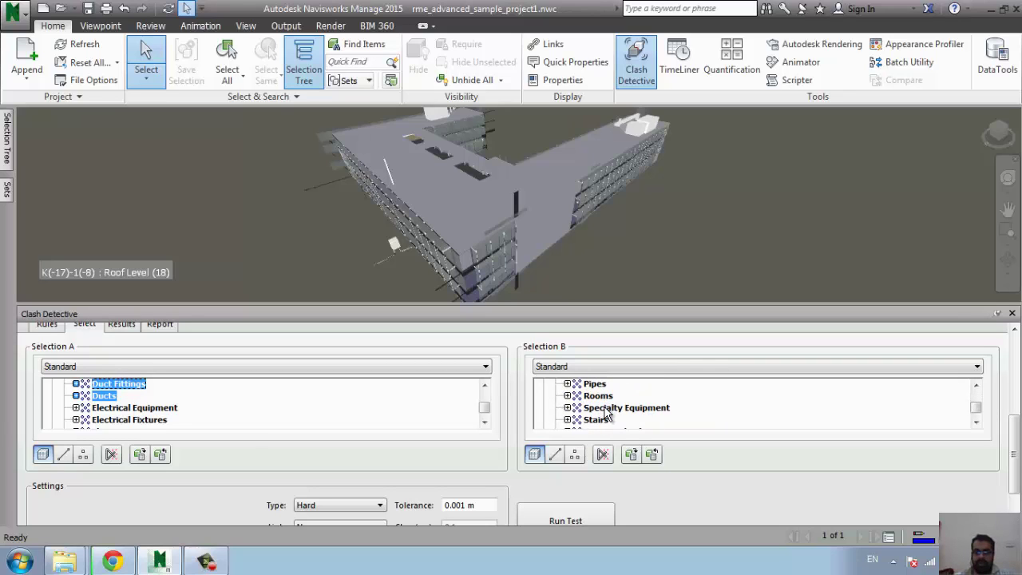
scroll(606, 413, down, 1)
click(624, 396)
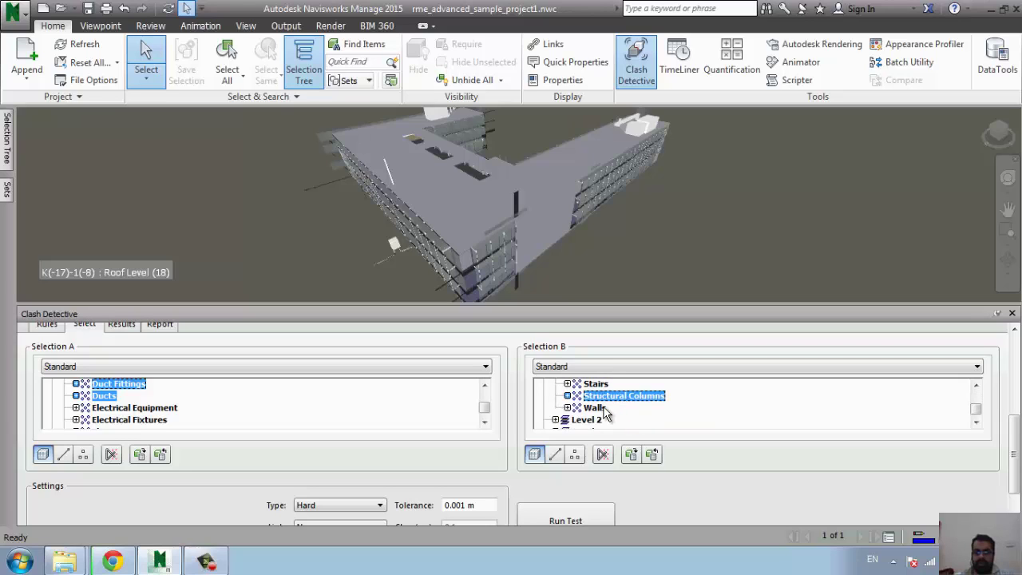
click(556, 419)
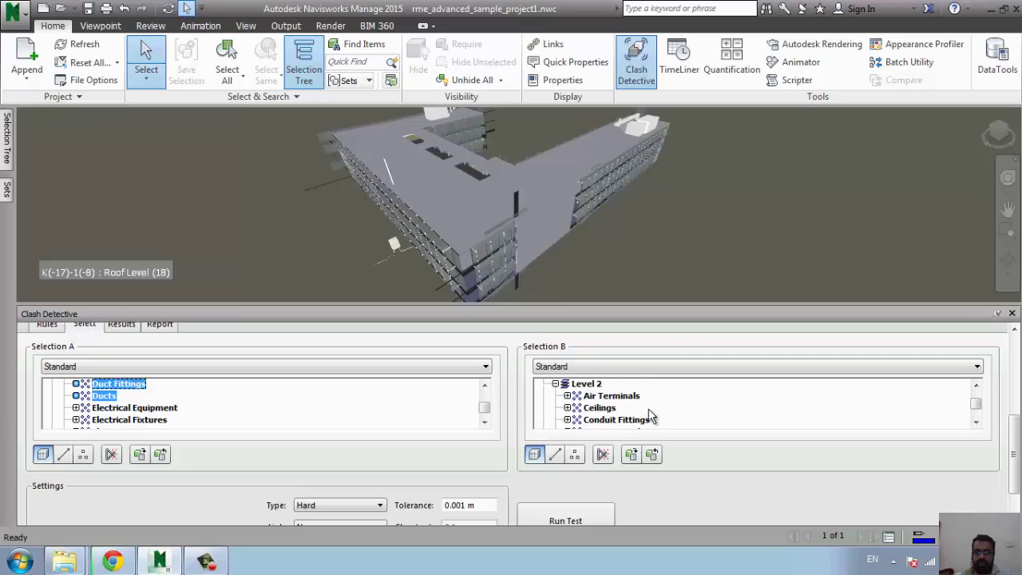
scroll(649, 416, down, 5)
scroll(652, 416, down, 1)
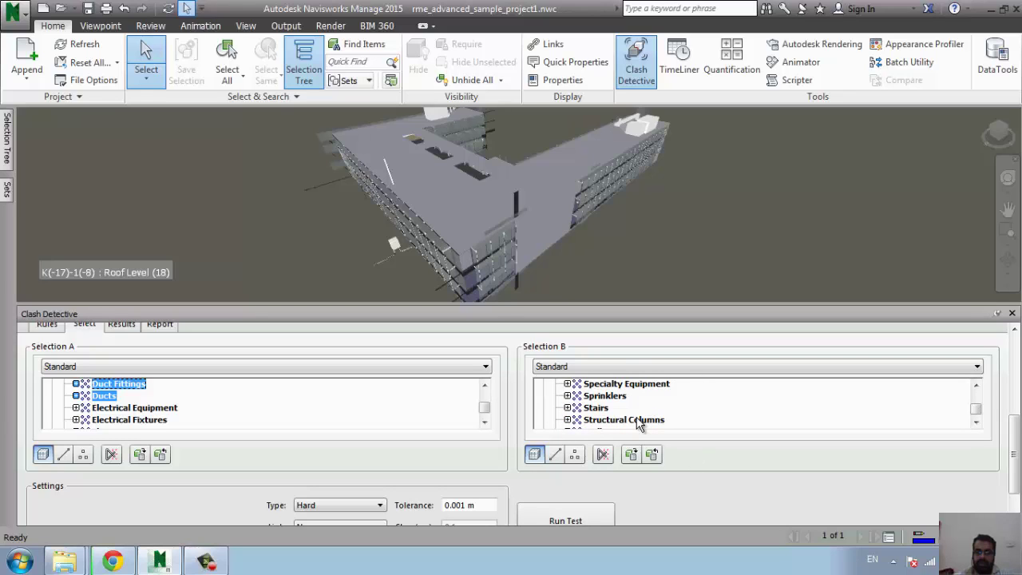
click(639, 422)
Expand Level 3 in Selection B and pick its Structural Columns.
scroll(639, 423, down, 1)
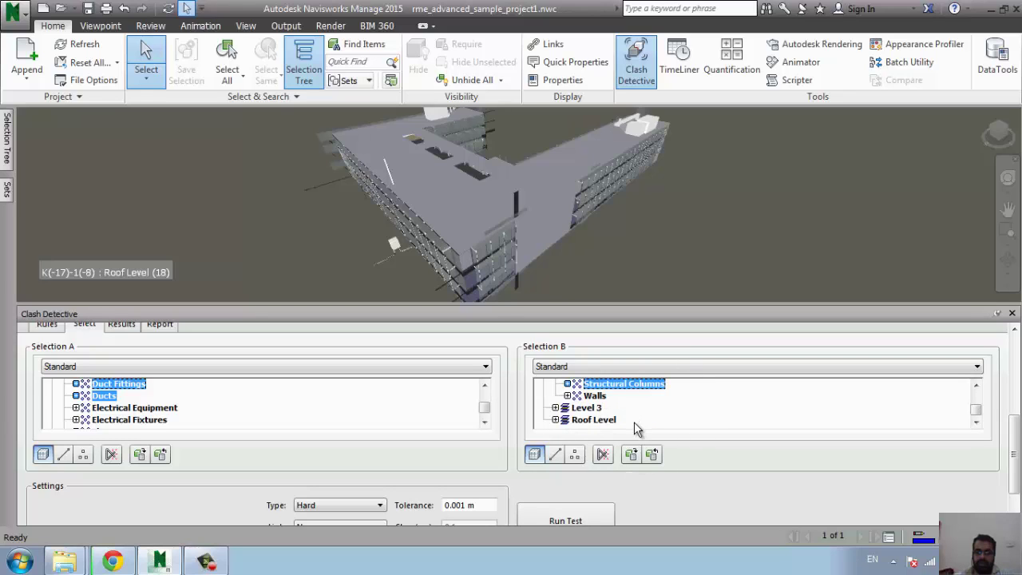
click(572, 408)
click(556, 407)
scroll(634, 413, down, 2)
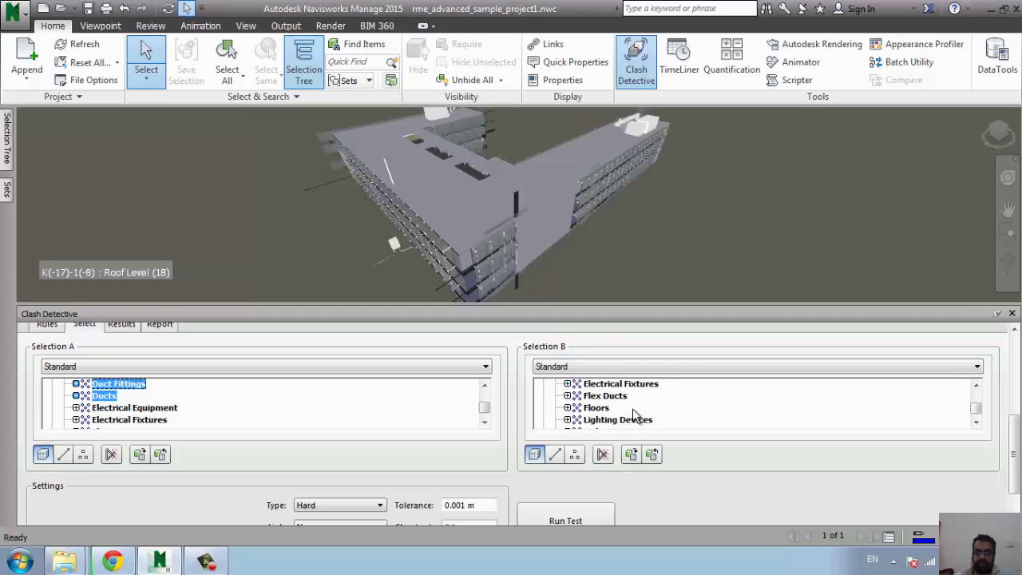
scroll(633, 413, down, 2)
click(635, 409)
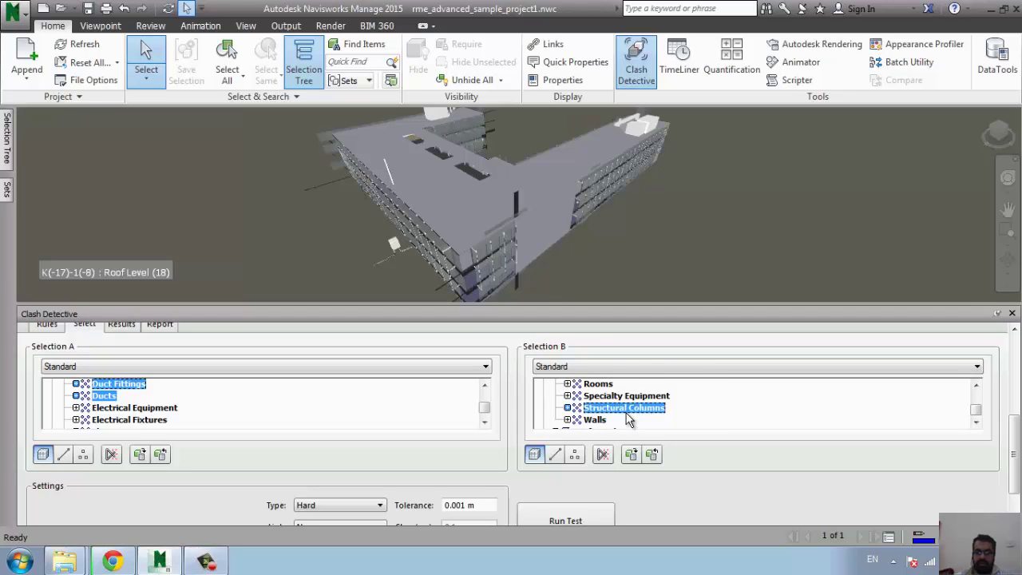
scroll(628, 418, up, 3)
scroll(628, 418, up, 2)
scroll(627, 422, up, 2)
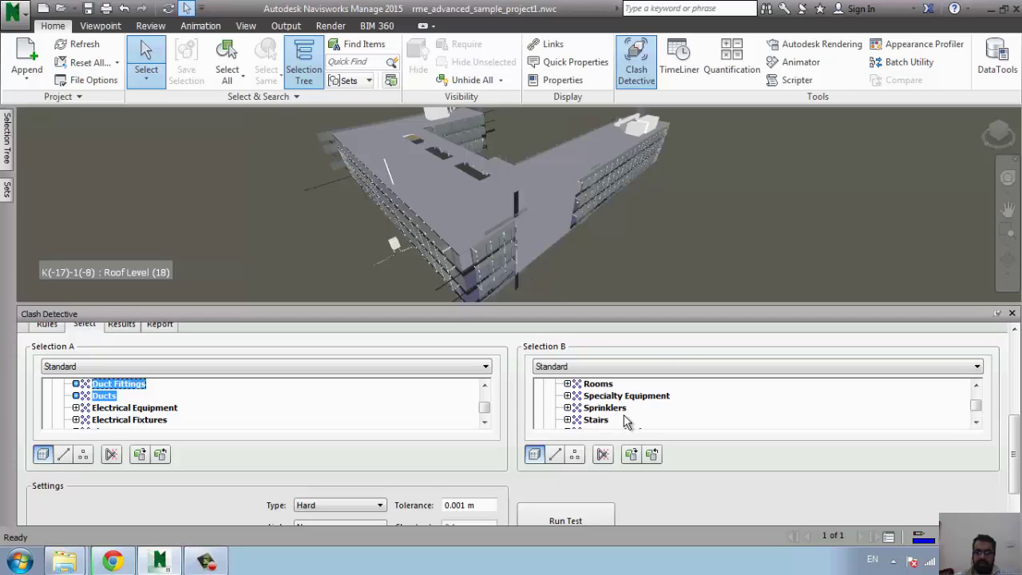
scroll(627, 422, down, 1)
click(627, 420)
scroll(625, 401, up, 3)
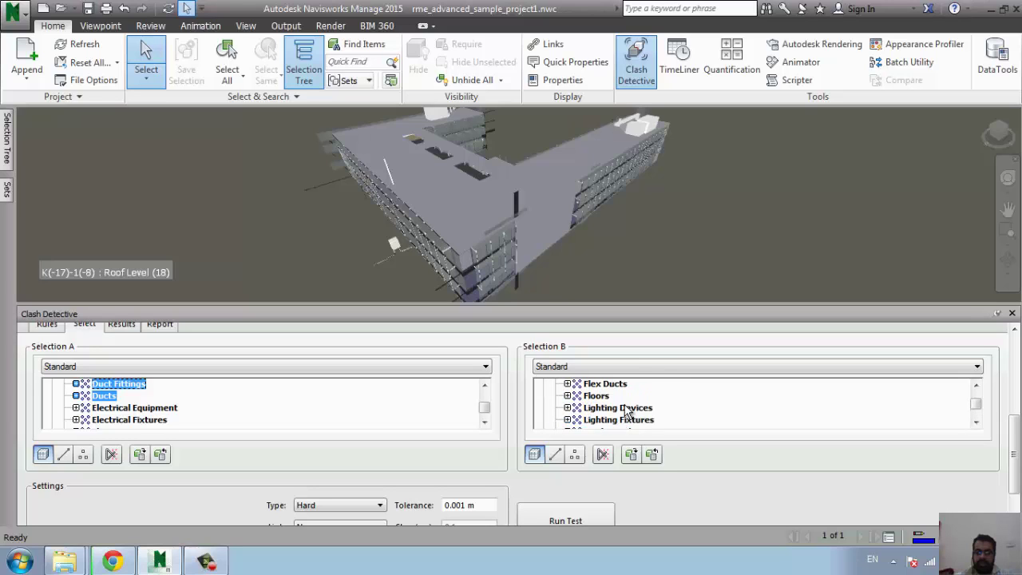
scroll(625, 403, up, 2)
scroll(626, 406, down, 5)
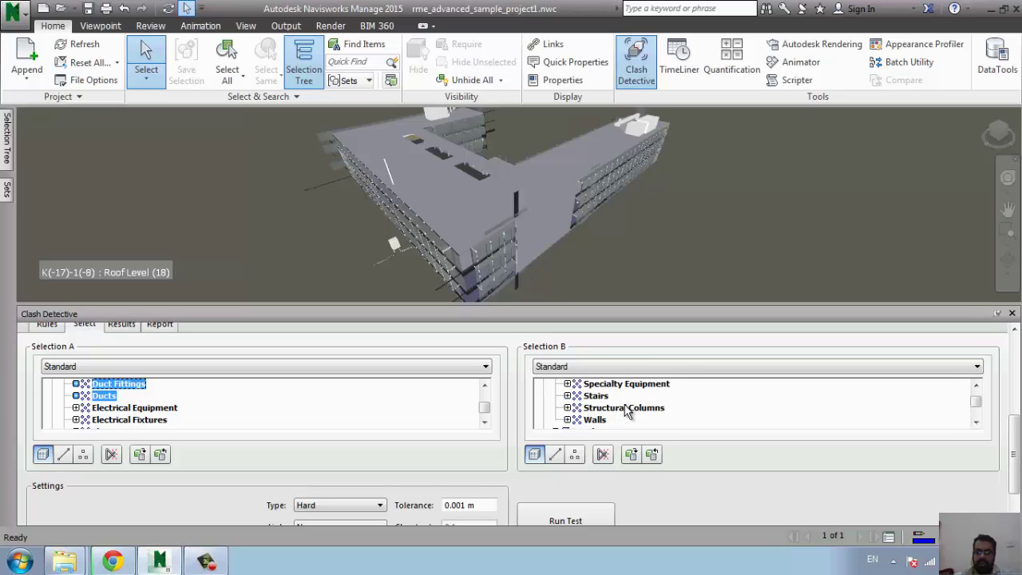
click(627, 409)
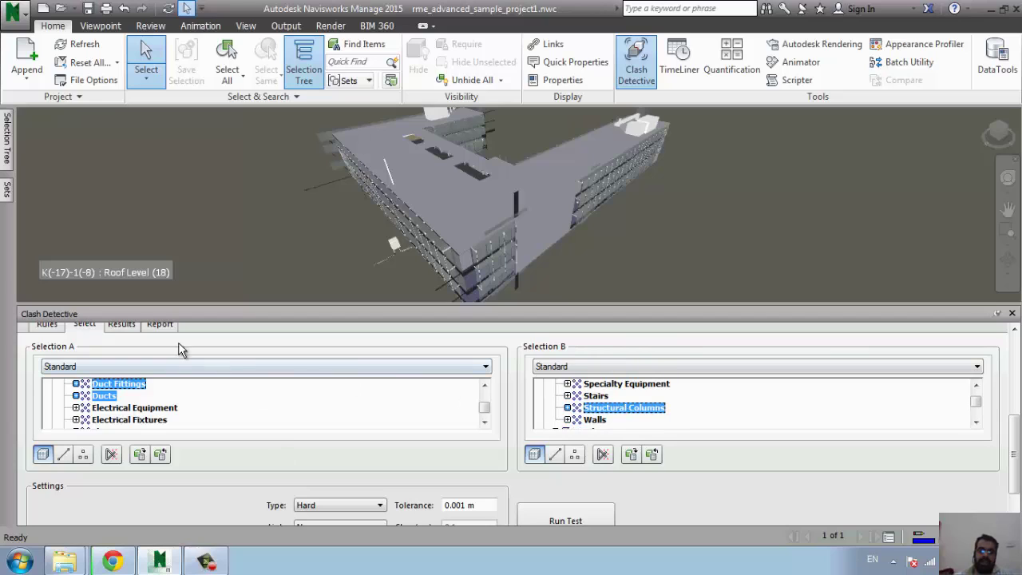
scroll(1015, 508, down, 1)
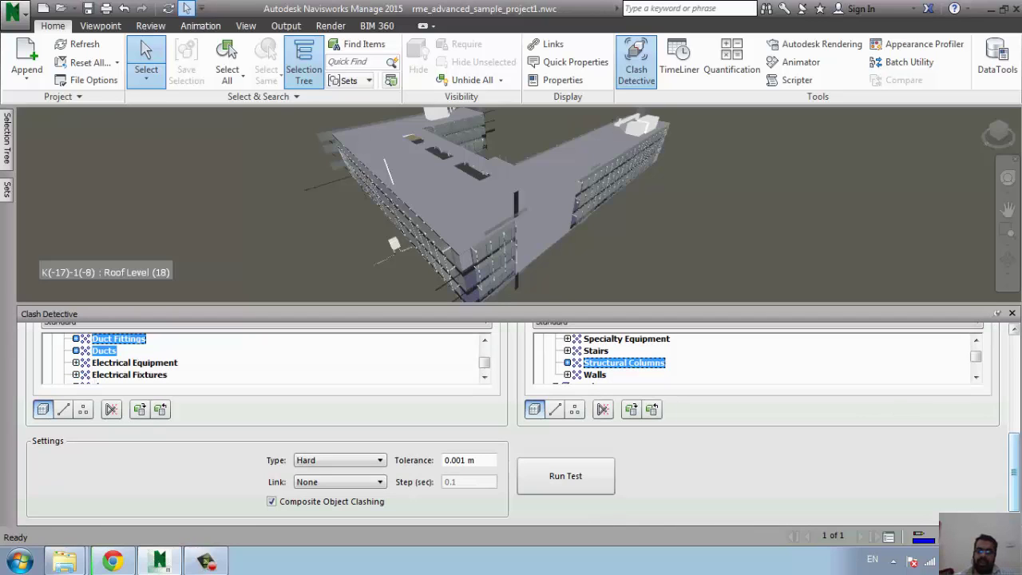
click(367, 468)
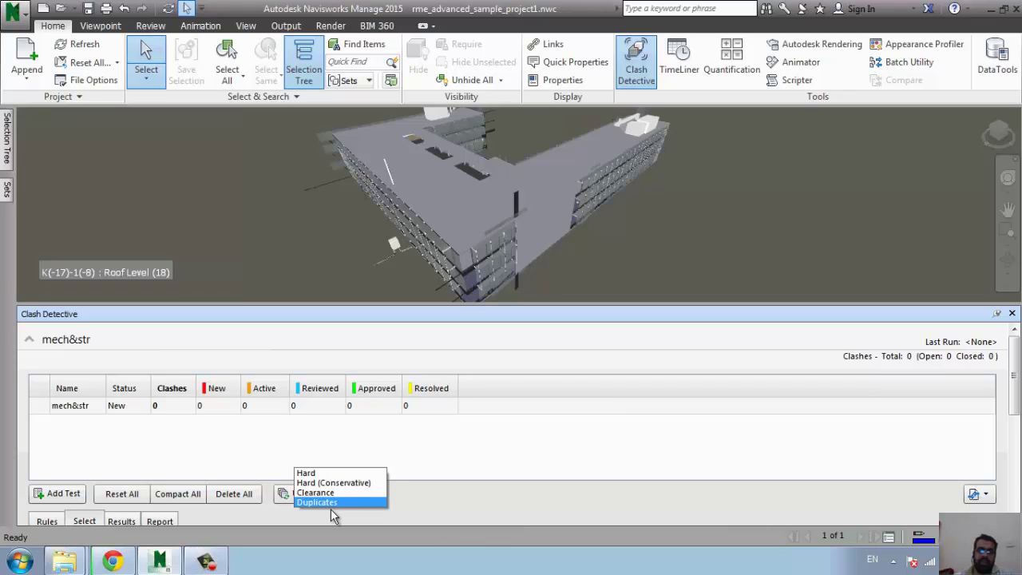
click(1019, 500)
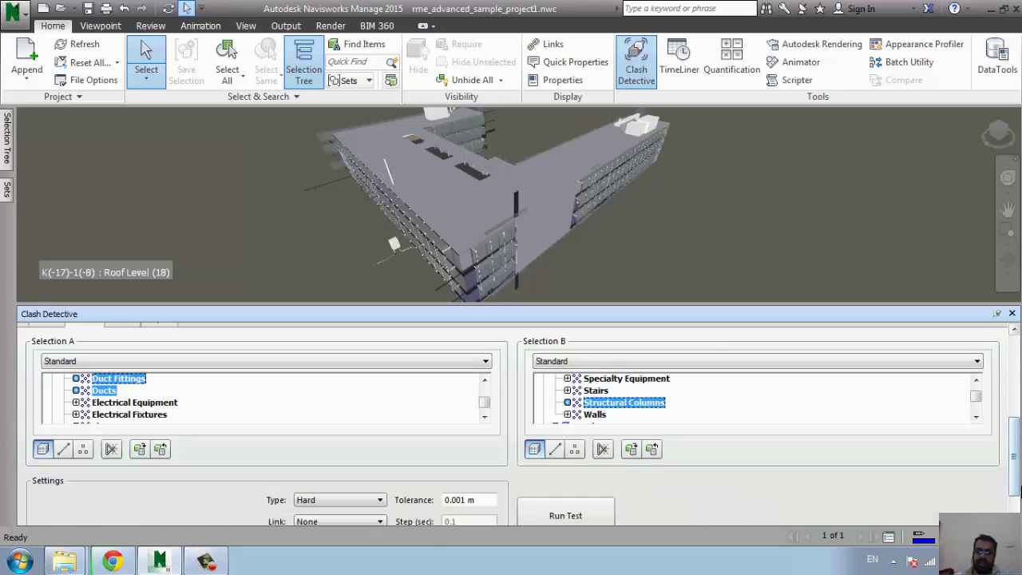
click(1019, 500)
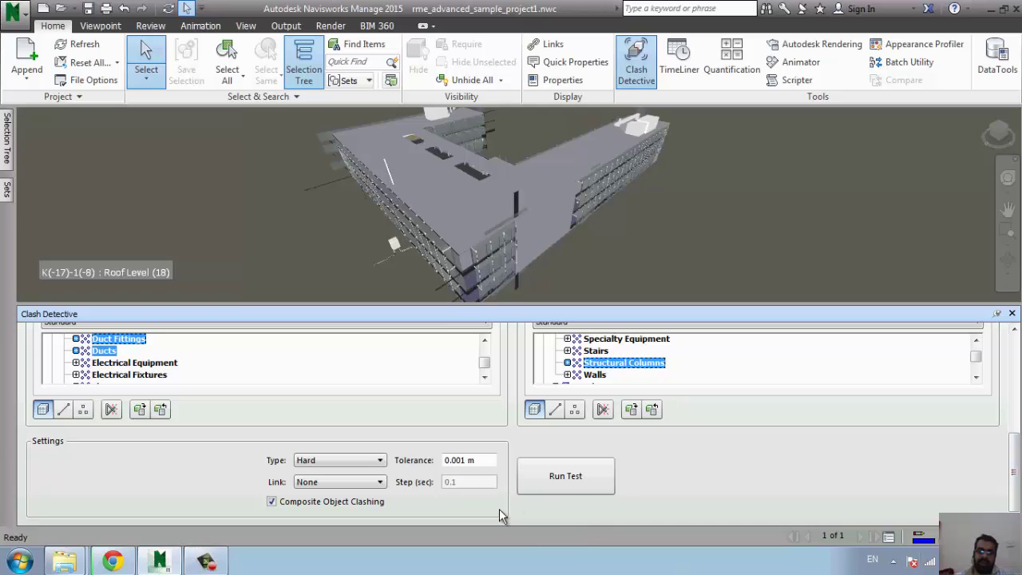
Run the mech&str clash test and view Clash2, Clash4, Clash6, Clash8 and Clash9 in 3D.
click(567, 491)
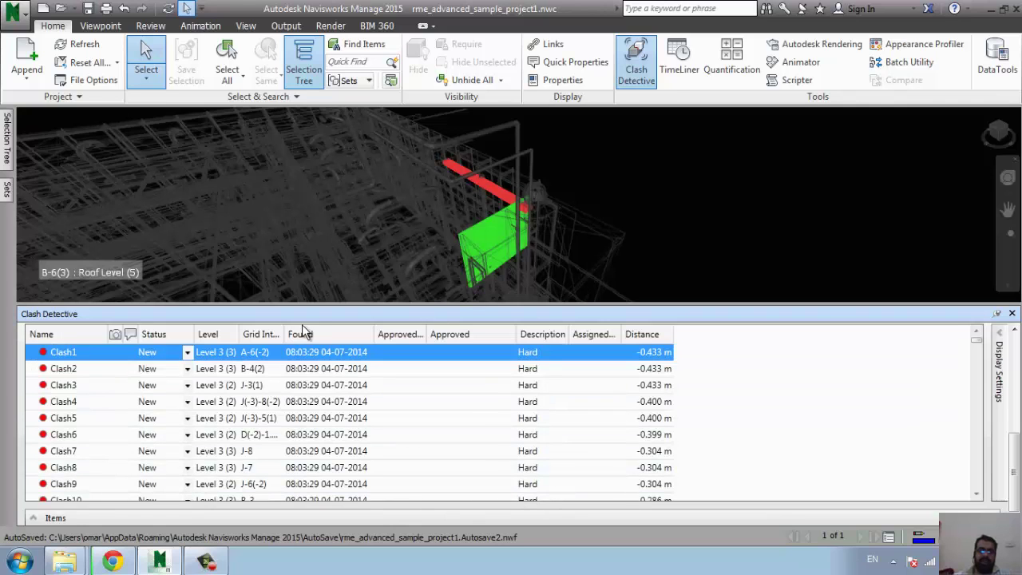
click(104, 369)
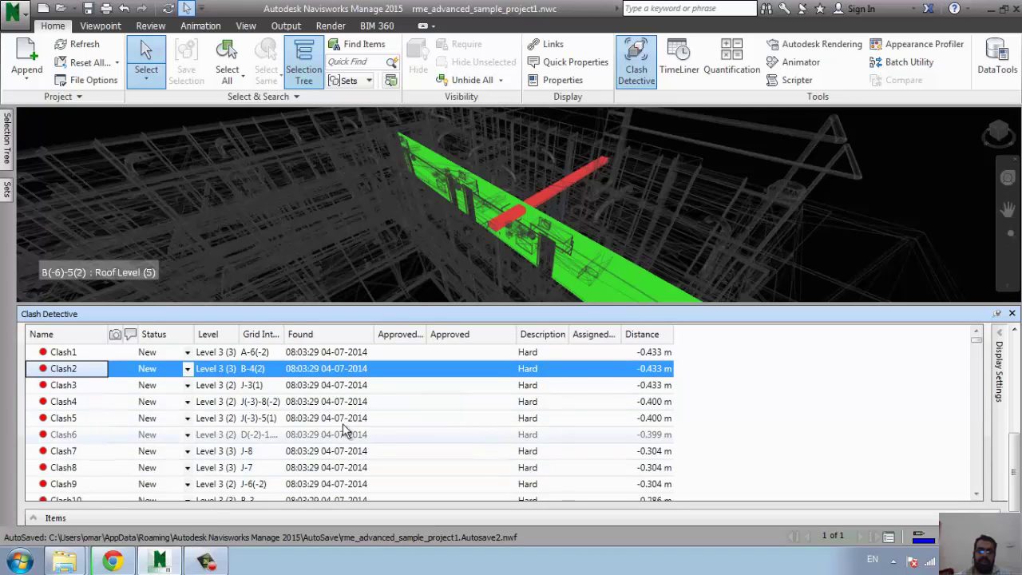
click(95, 406)
click(87, 435)
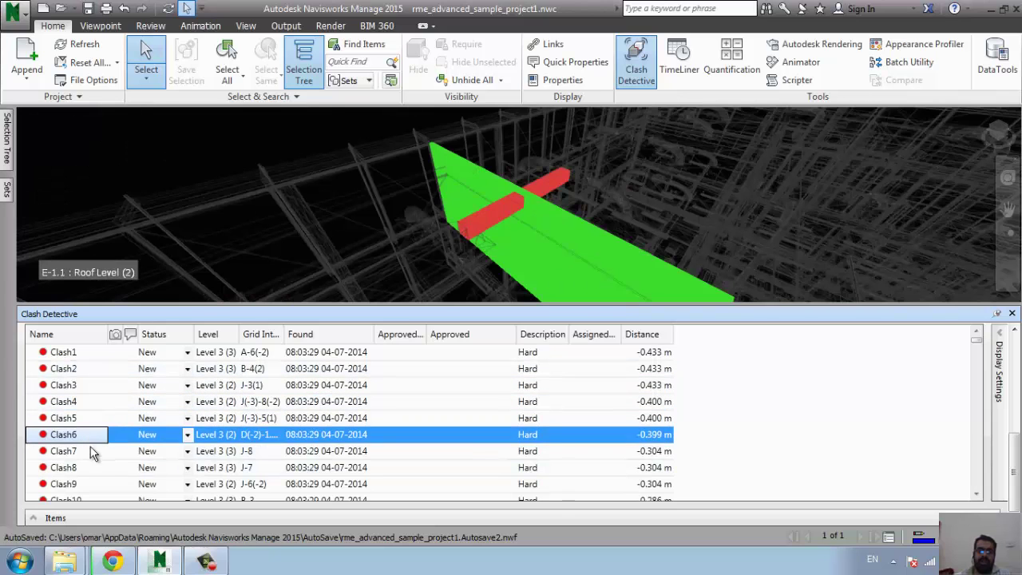
click(93, 469)
click(100, 487)
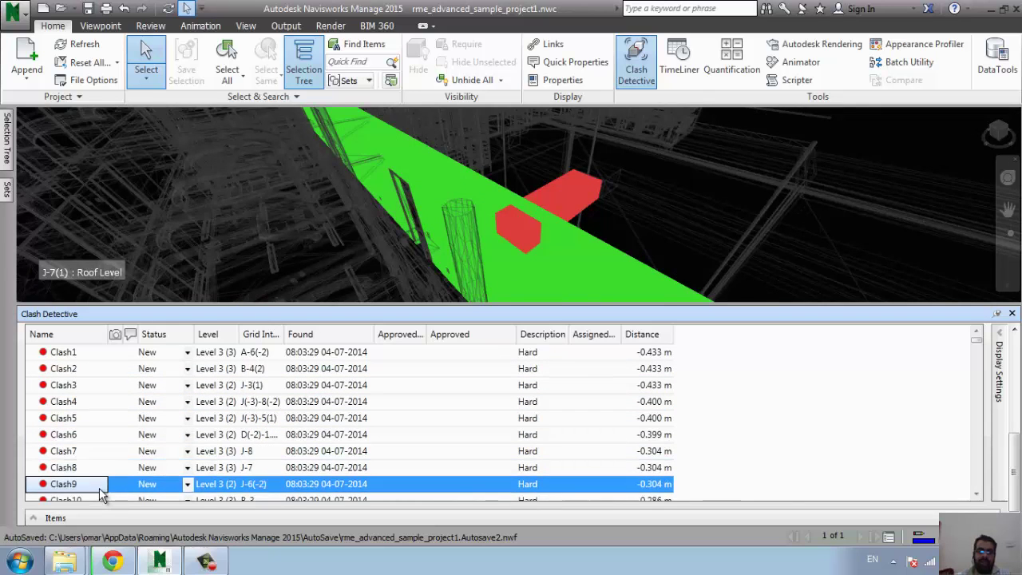
Further down the list, view Clash24, Clash38, Clash40, Clash62 and Clash79 in 3D.
scroll(99, 488, down, 2)
scroll(80, 472, down, 3)
click(73, 465)
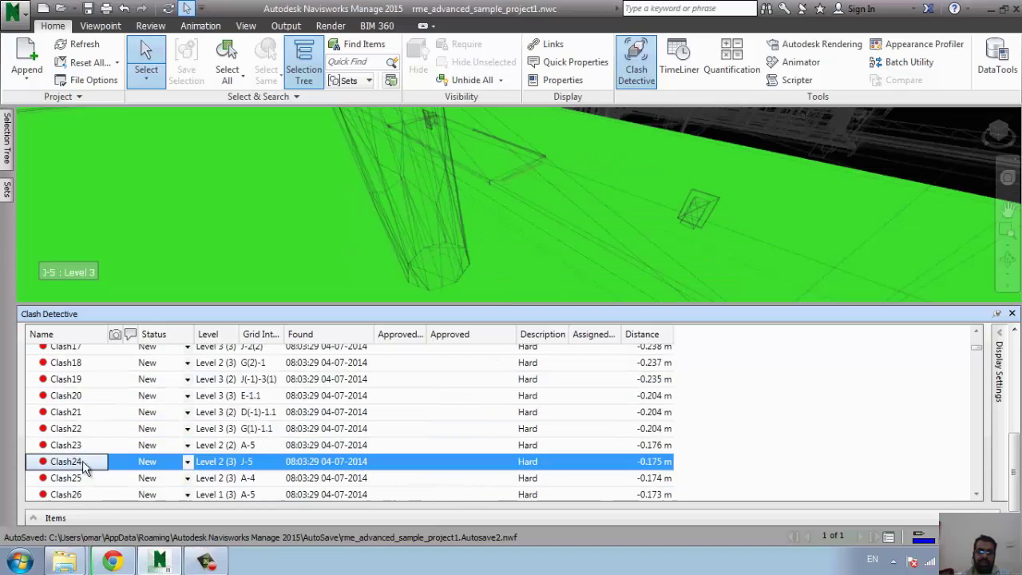
scroll(96, 443, down, 3)
scroll(100, 433, down, 2)
click(99, 429)
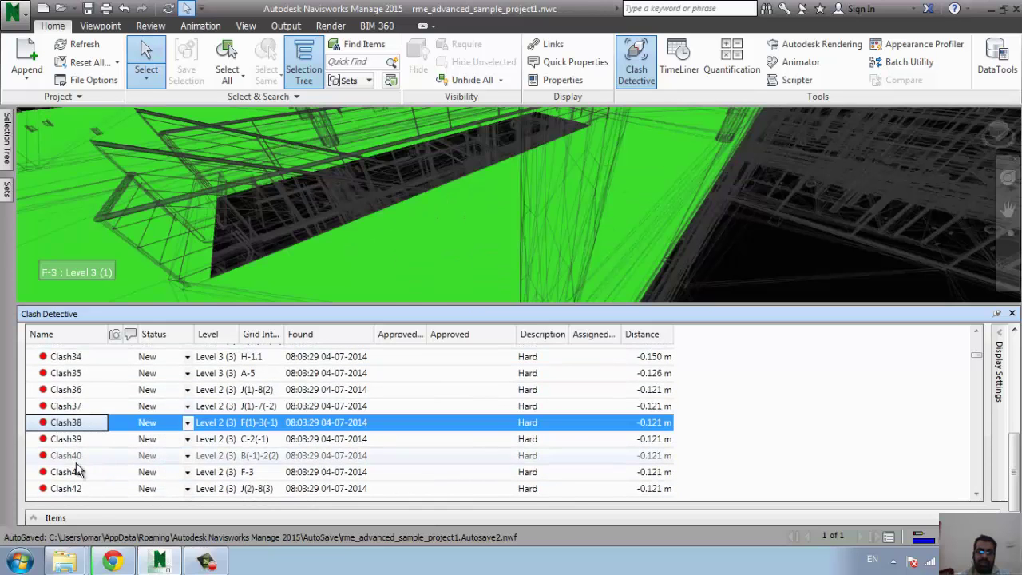
click(80, 457)
scroll(78, 467, down, 7)
click(78, 463)
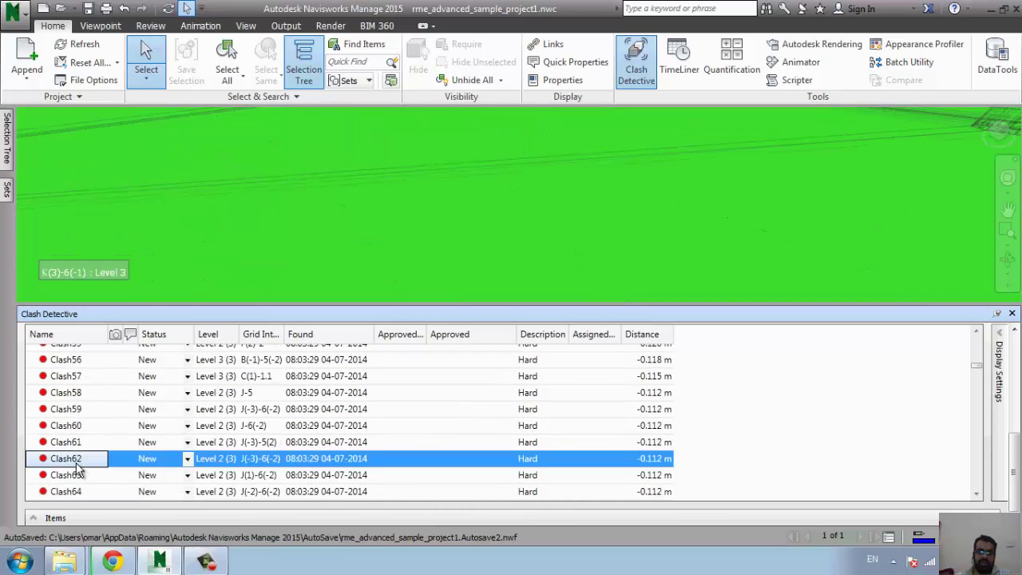
scroll(78, 469, down, 6)
click(78, 469)
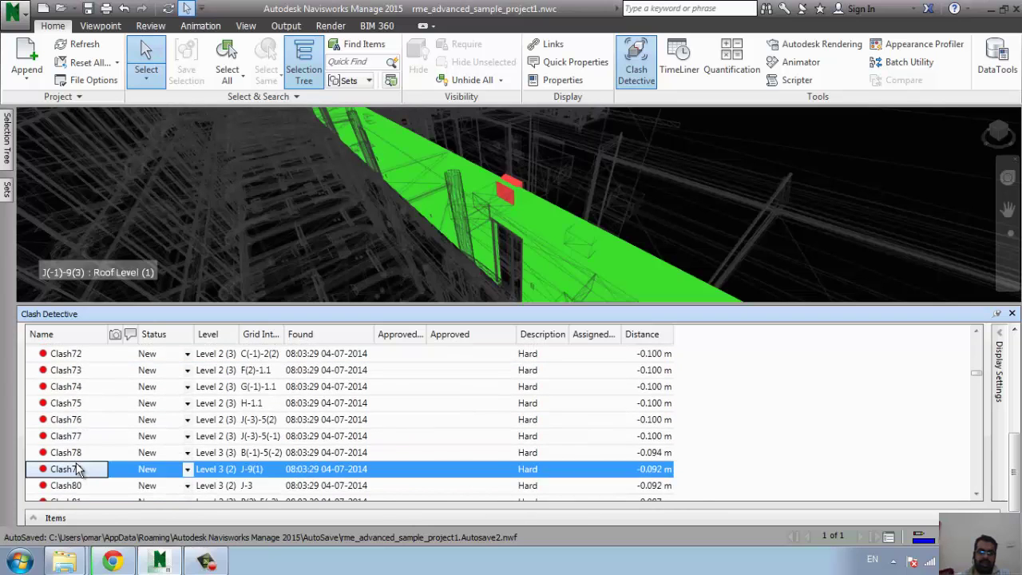
scroll(77, 452, down, 2)
scroll(78, 455, down, 4)
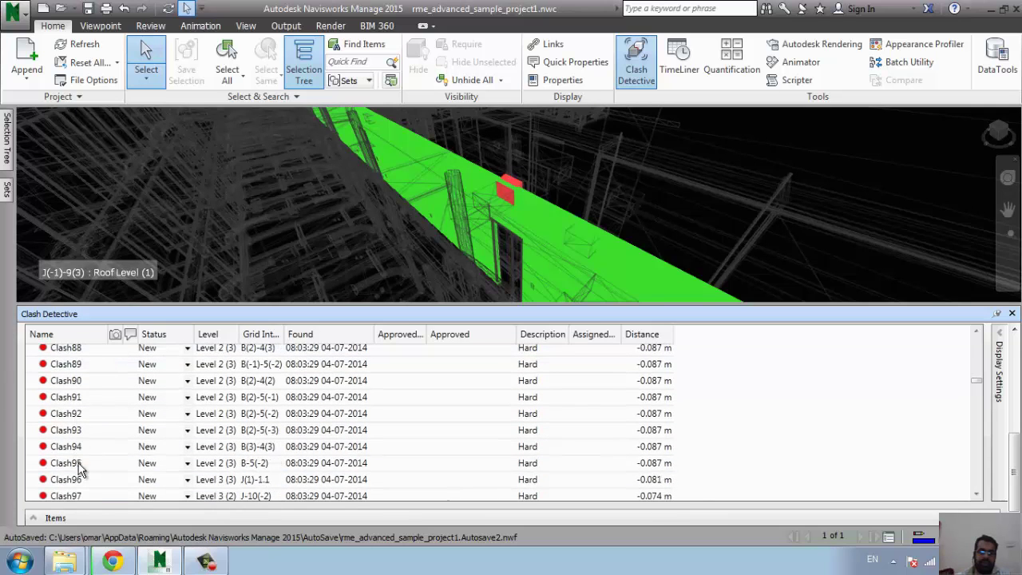
View later clashes, including Clash123, Clash166 and Clash182, in the 3D view.
click(77, 466)
scroll(82, 474, down, 9)
click(83, 474)
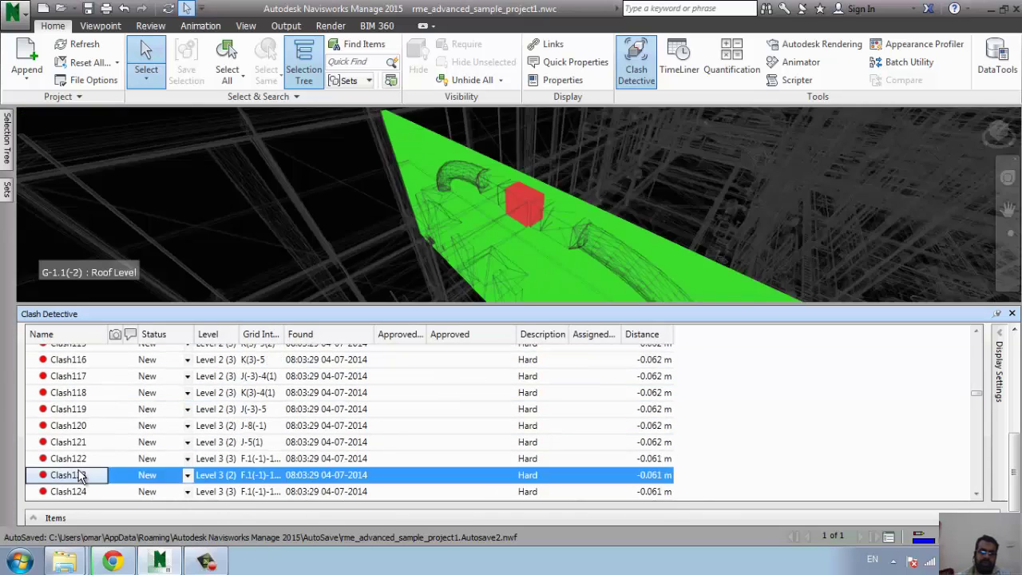
scroll(80, 475, down, 2)
scroll(80, 475, down, 3)
click(79, 475)
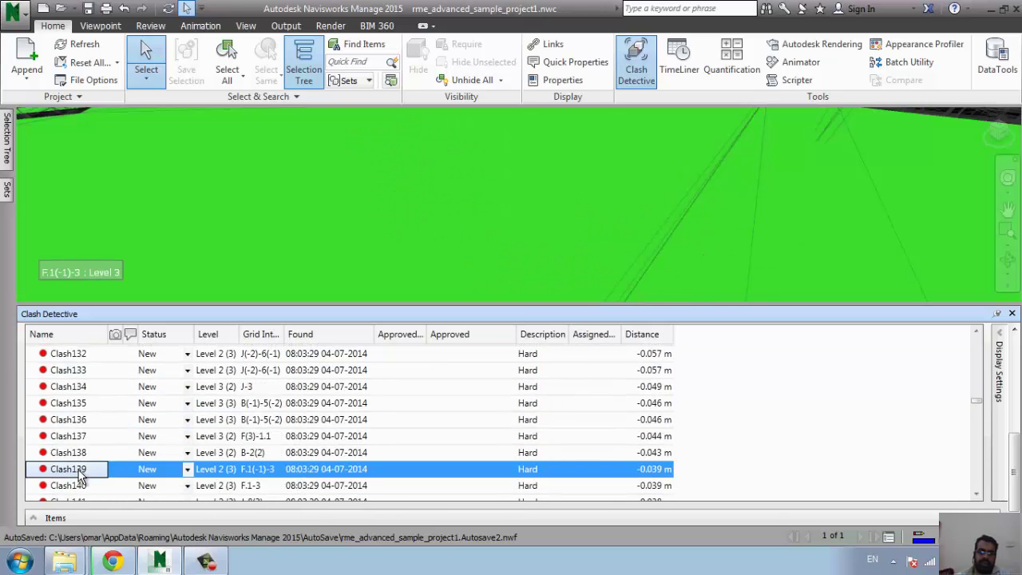
scroll(80, 477, down, 5)
scroll(80, 472, down, 4)
click(79, 468)
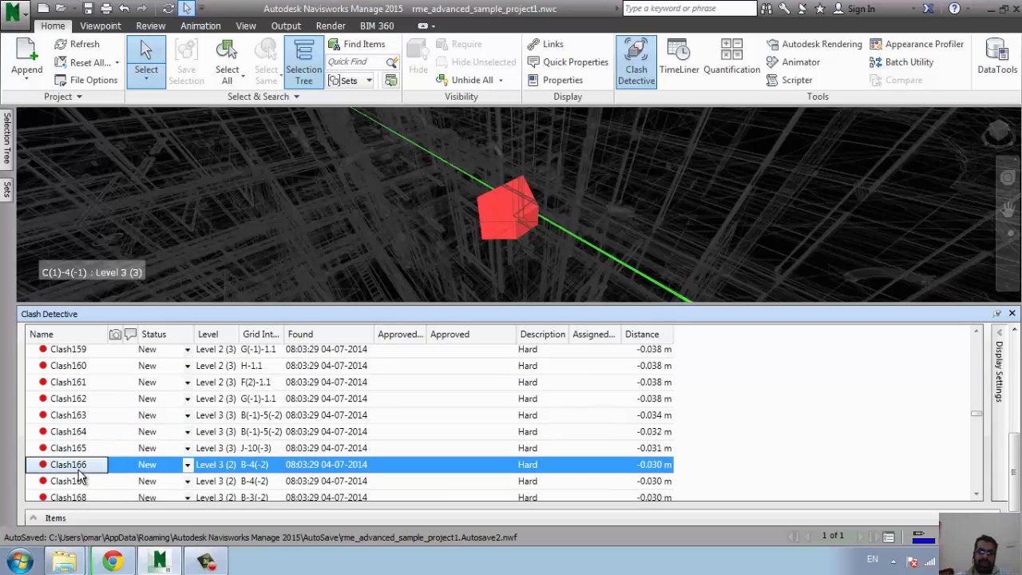
scroll(88, 463, down, 5)
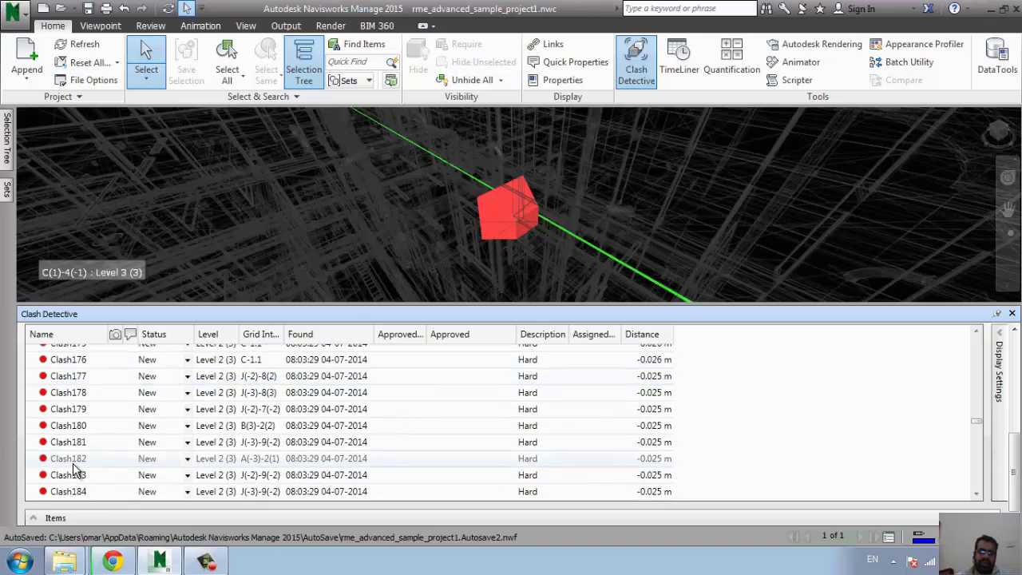
click(73, 460)
View Clash221, Clash248 and Clash250 near the end of the results.
scroll(91, 472, down, 4)
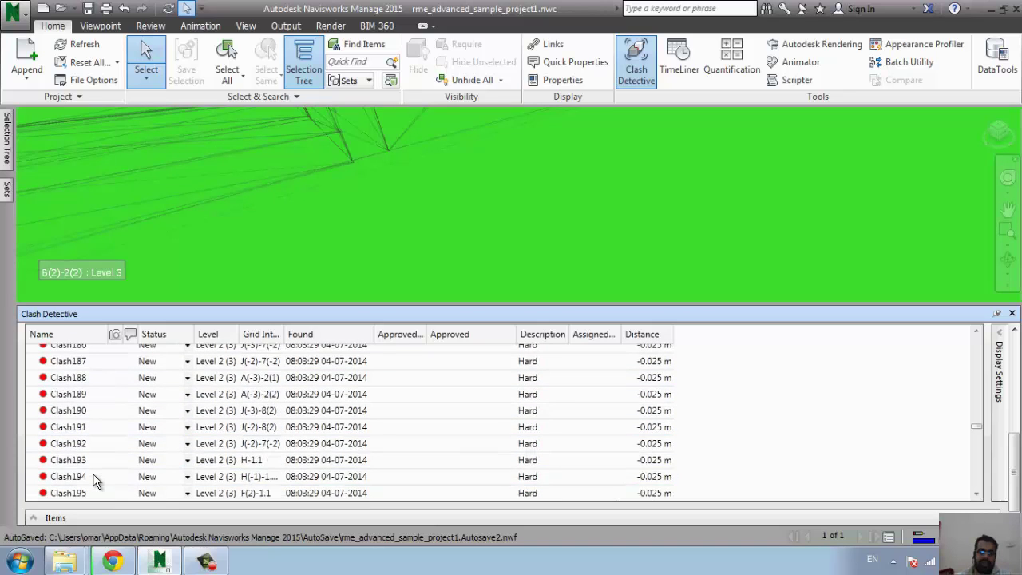
click(91, 472)
scroll(91, 479, down, 9)
click(91, 472)
scroll(91, 477, down, 4)
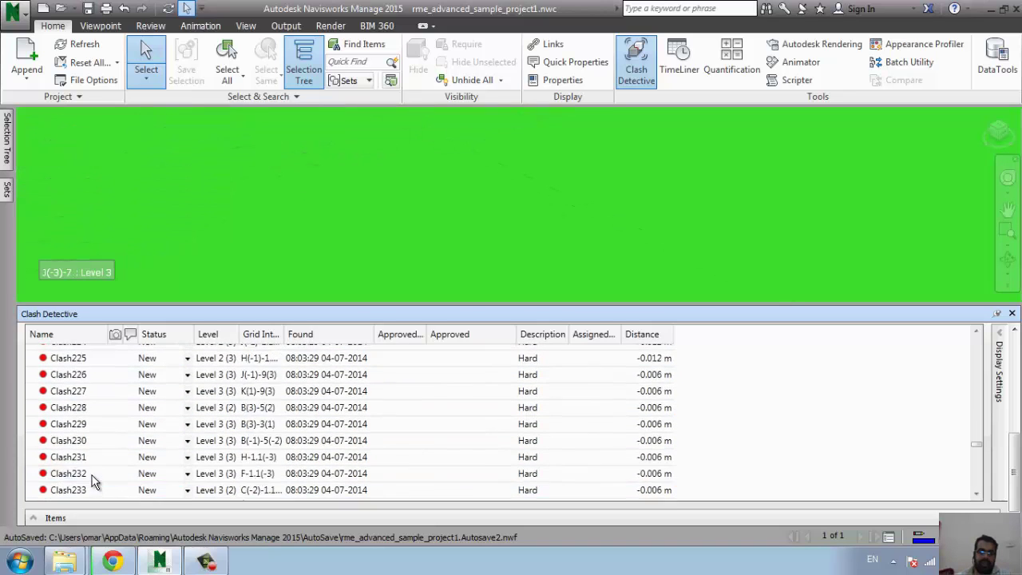
scroll(91, 482, down, 5)
click(90, 467)
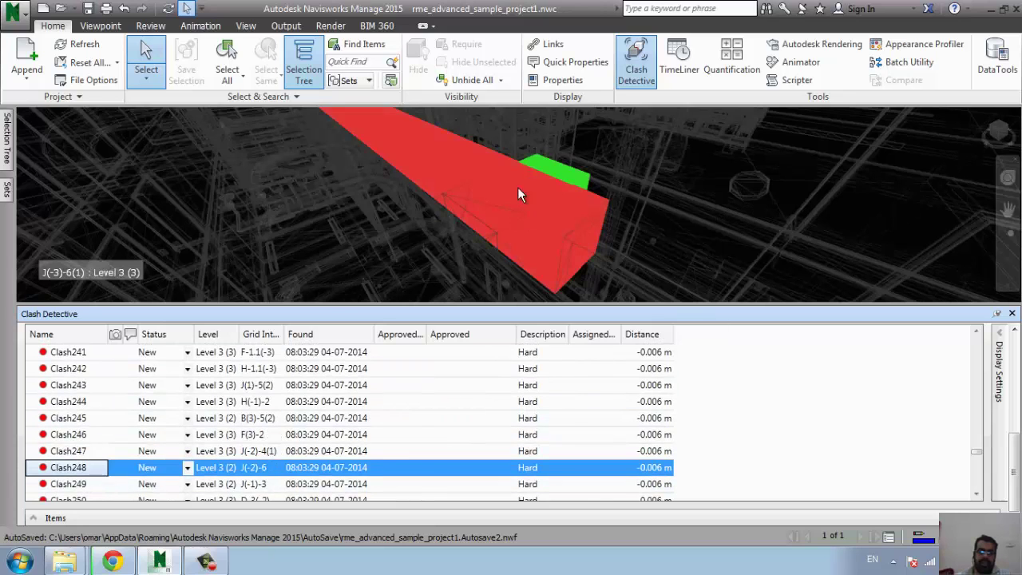
click(88, 497)
scroll(192, 467, down, 9)
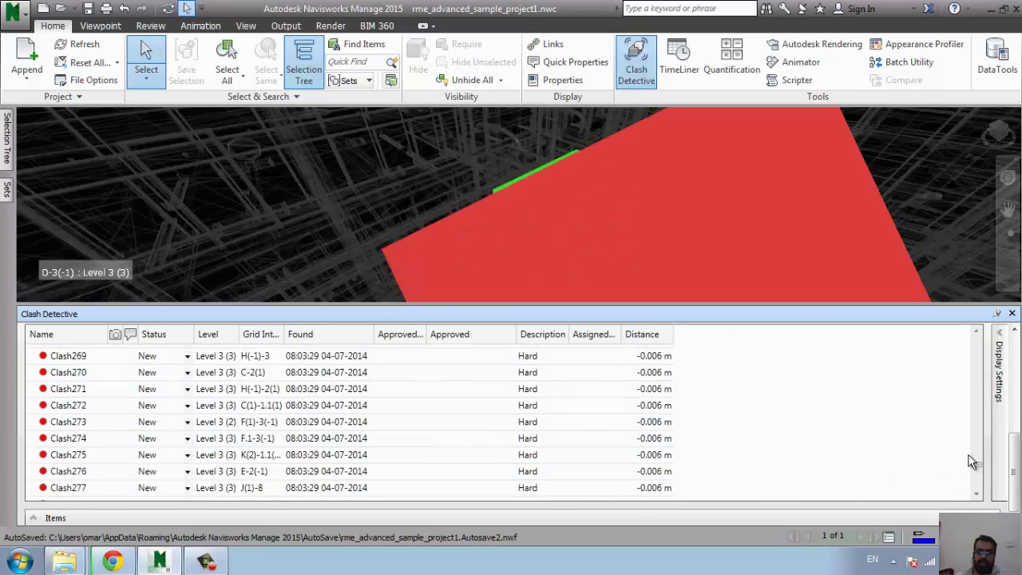
scroll(1013, 329, up, 5)
scroll(511, 432, down, 2)
scroll(511, 431, down, 1)
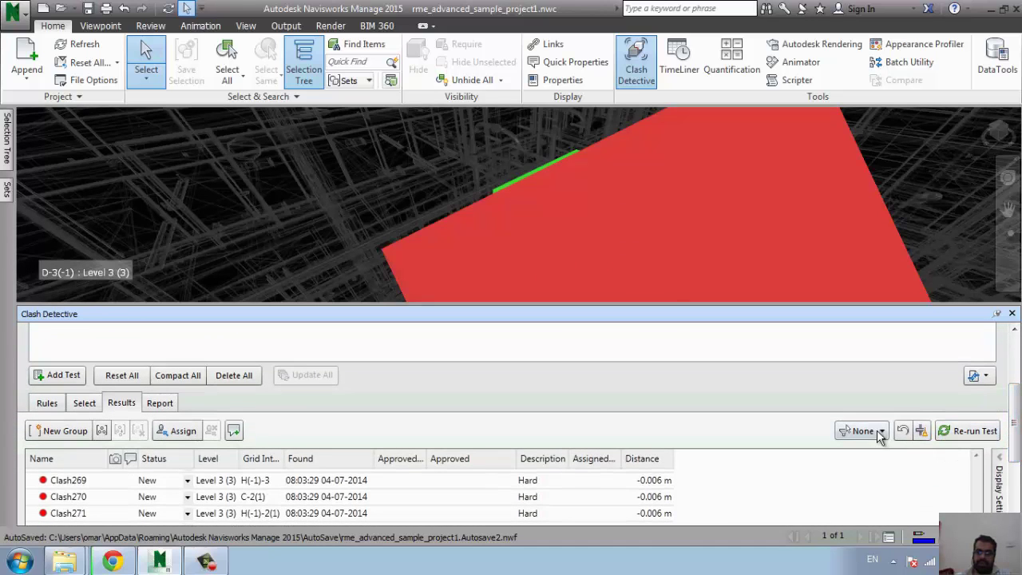
Check the highlighting filter choices, leaving it at None, and view another clash.
click(885, 432)
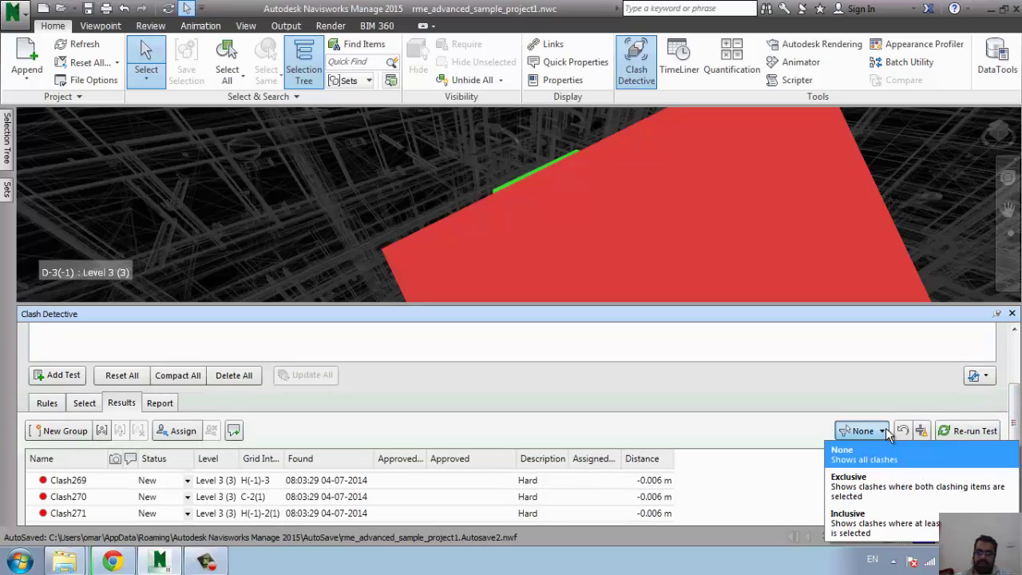
click(886, 431)
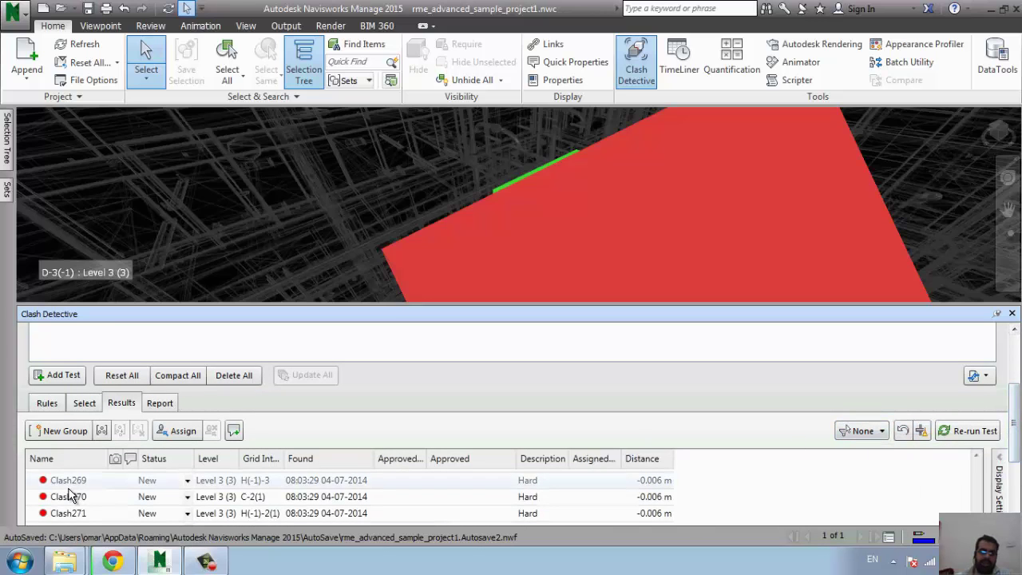
click(69, 513)
Return to the top of the results list and select Clash1.
scroll(72, 511, up, 3)
scroll(73, 515, up, 15)
scroll(78, 519, up, 6)
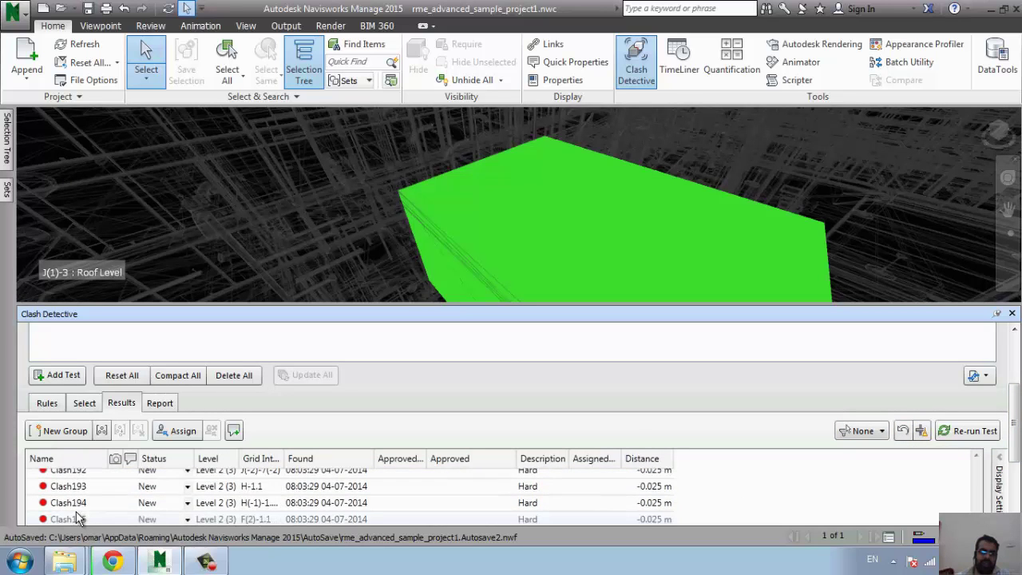
scroll(77, 518, up, 20)
scroll(72, 511, up, 20)
scroll(64, 503, up, 7)
scroll(44, 479, up, 8)
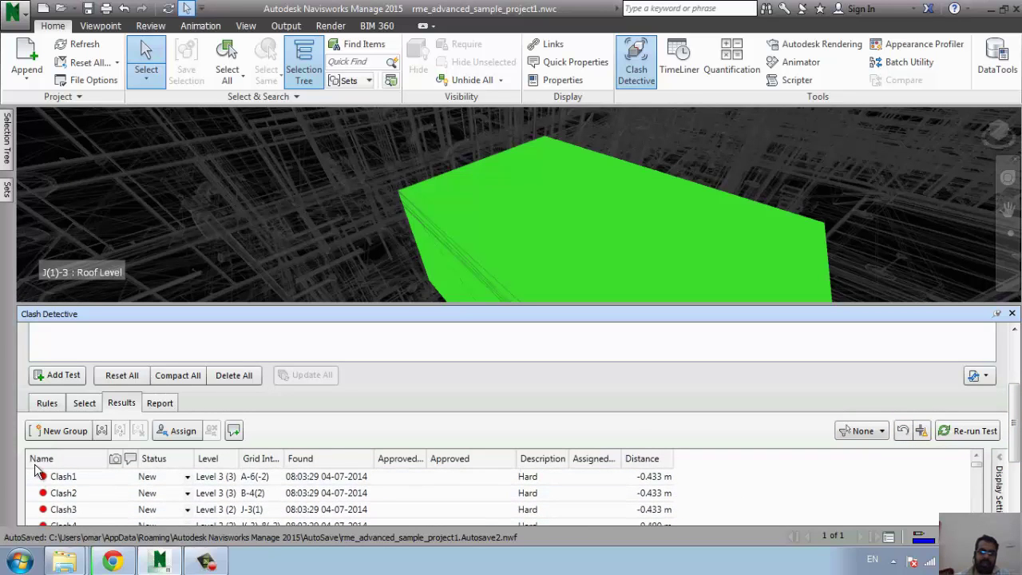
click(57, 430)
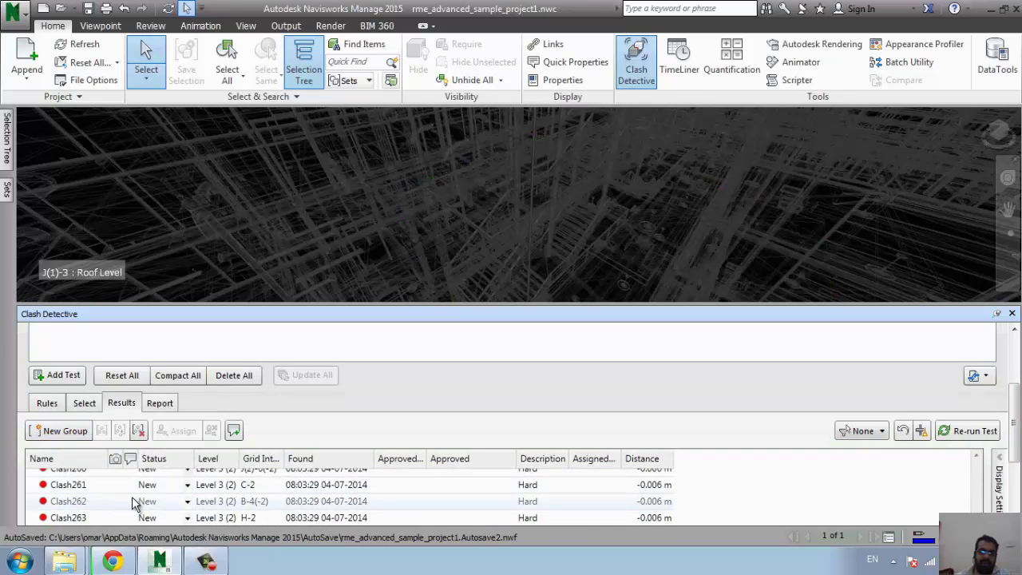
scroll(134, 504, down, 4)
scroll(160, 507, up, 20)
scroll(199, 511, up, 15)
scroll(799, 511, up, 5)
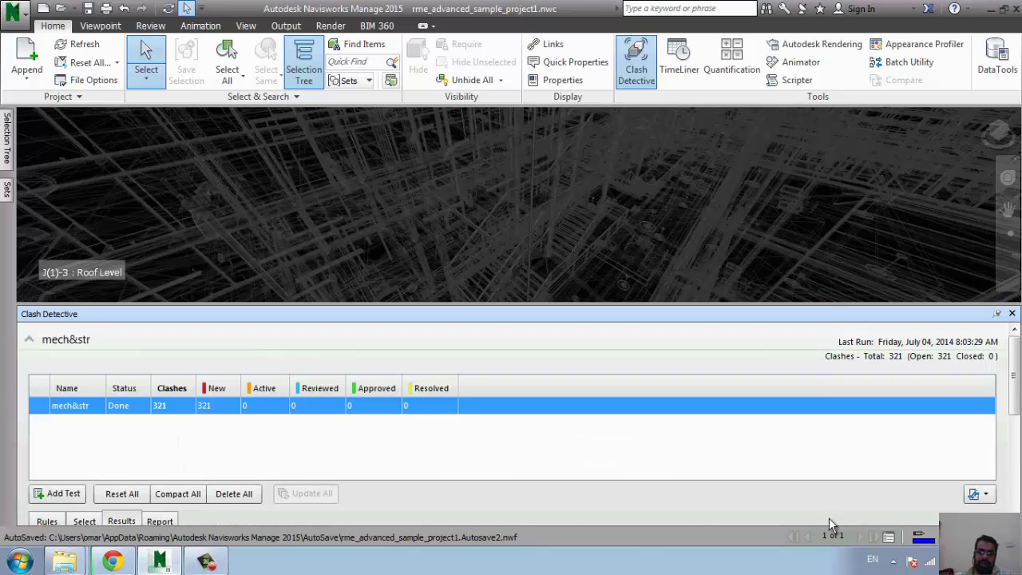
scroll(399, 511, down, 3)
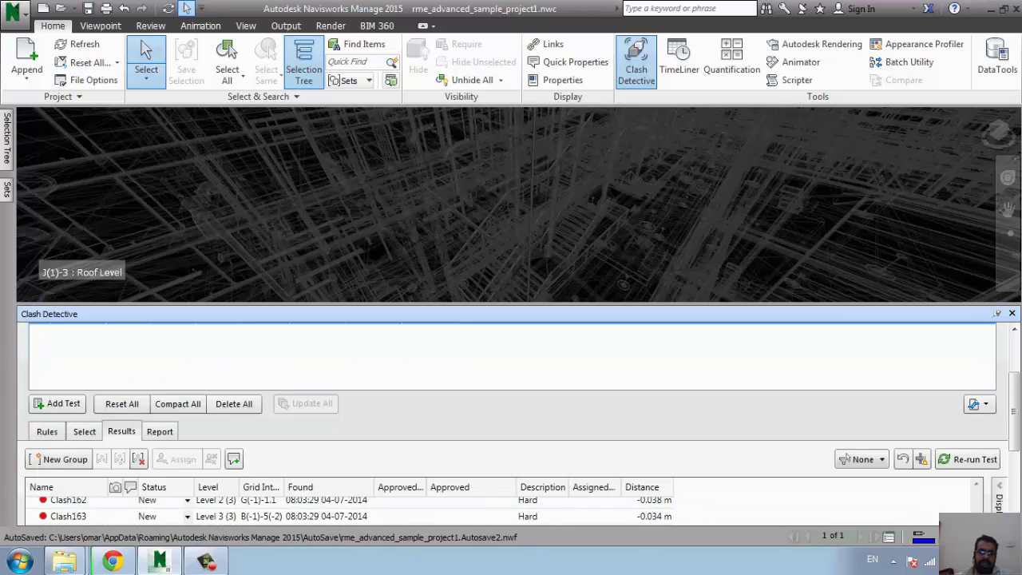
scroll(1016, 431, down, 2)
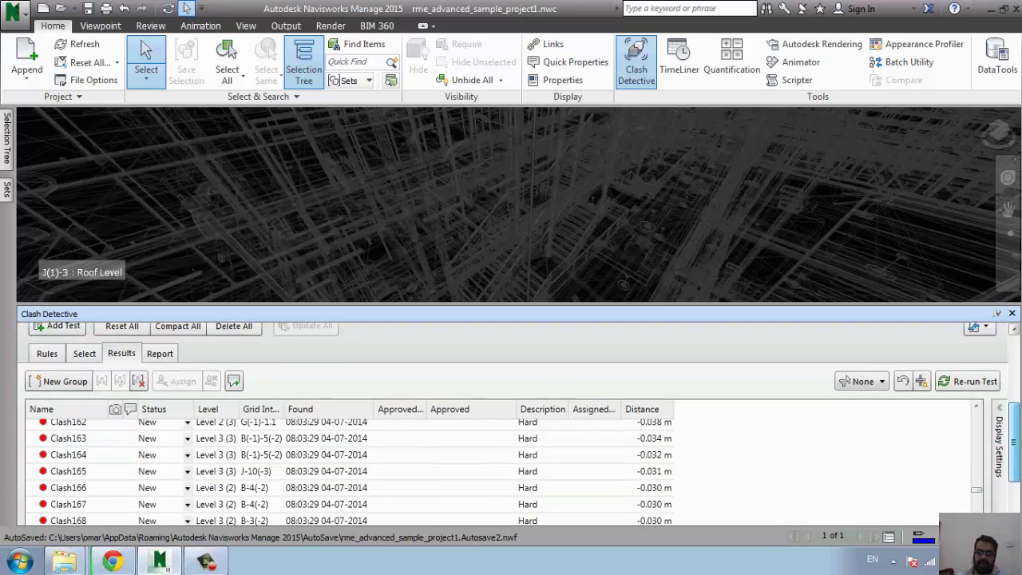
drag(977, 485, 977, 409)
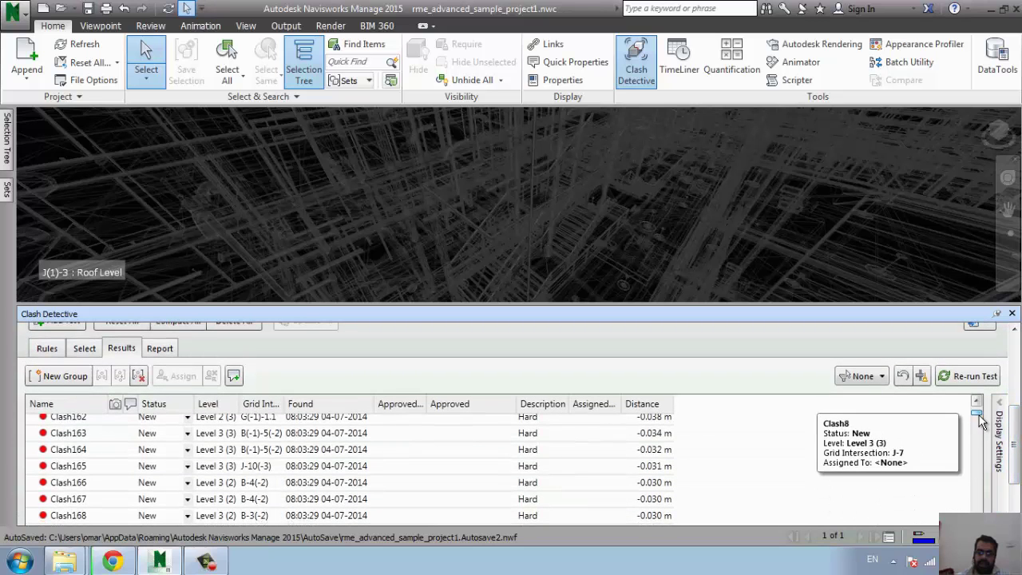
Create a new clash group named m.a.
click(82, 423)
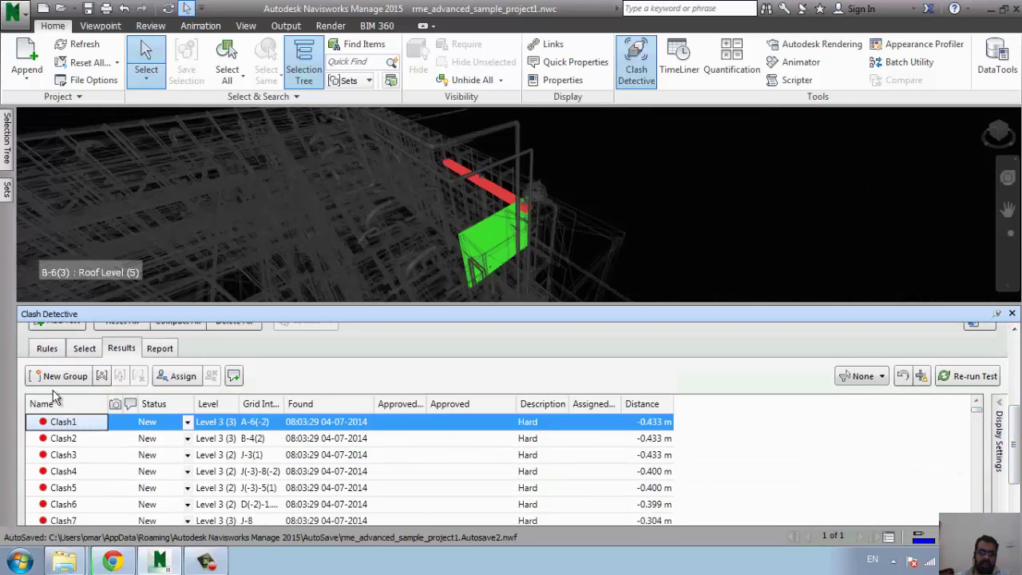
click(54, 380)
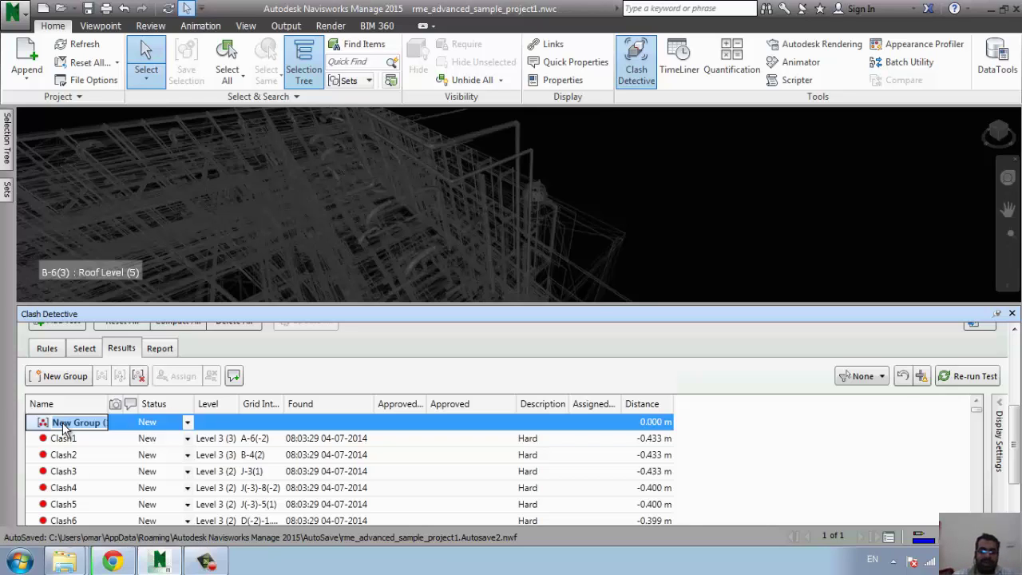
text(m)
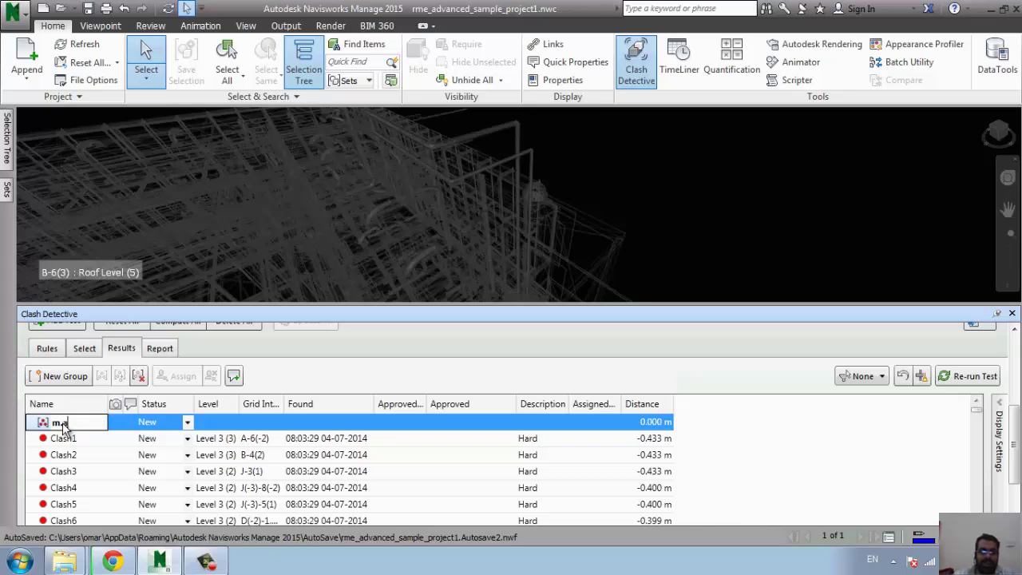
key(Return)
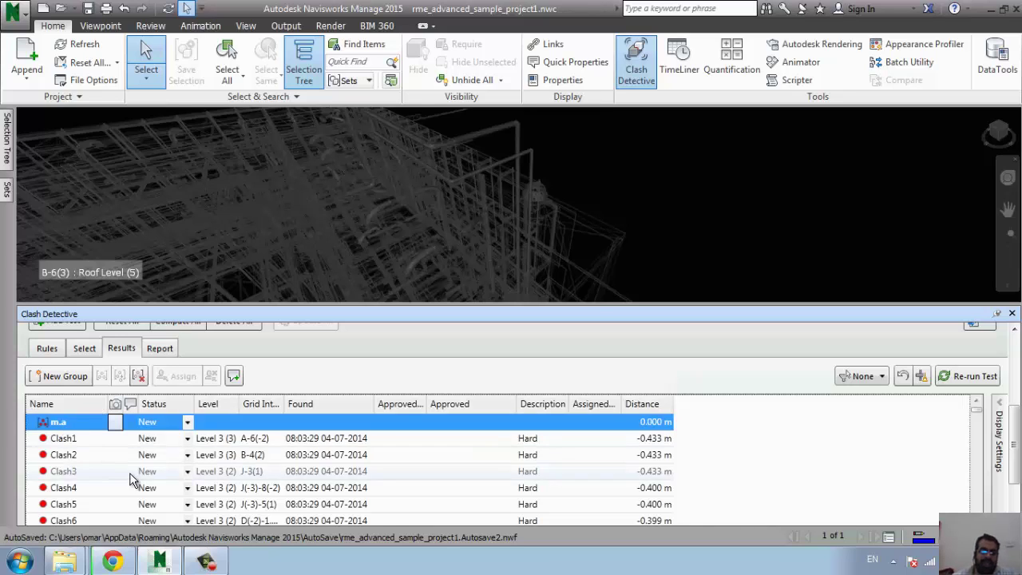
Move Clash1 through Clash5 into the m.a group, then add another new group.
click(64, 438)
shift+click(72, 504)
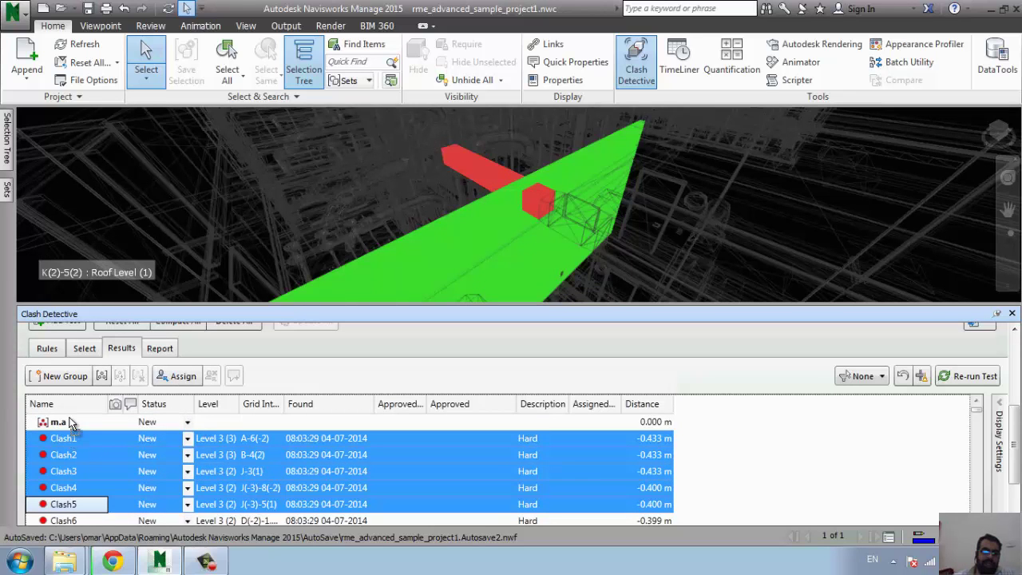
drag(79, 432, 80, 423)
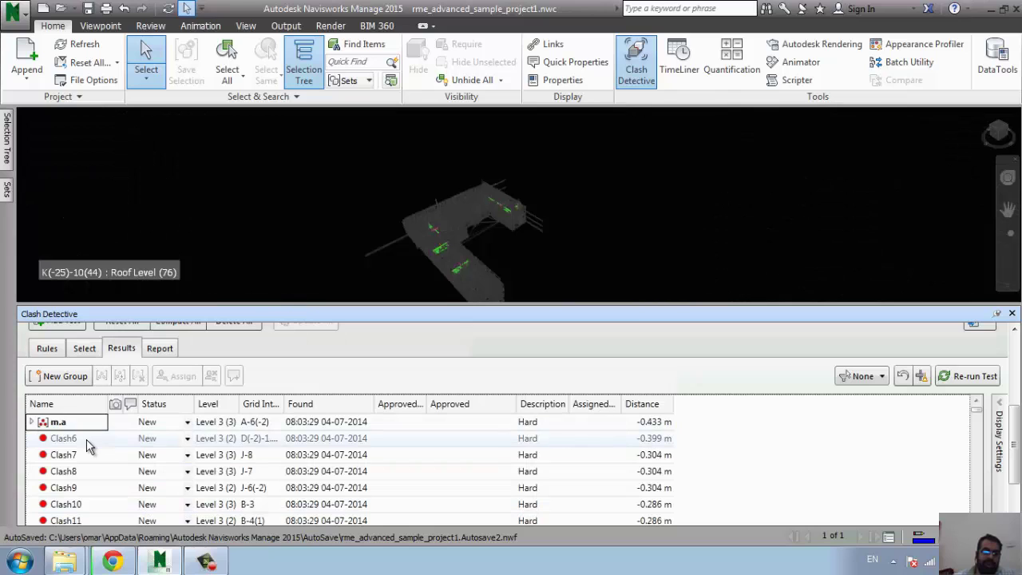
click(58, 376)
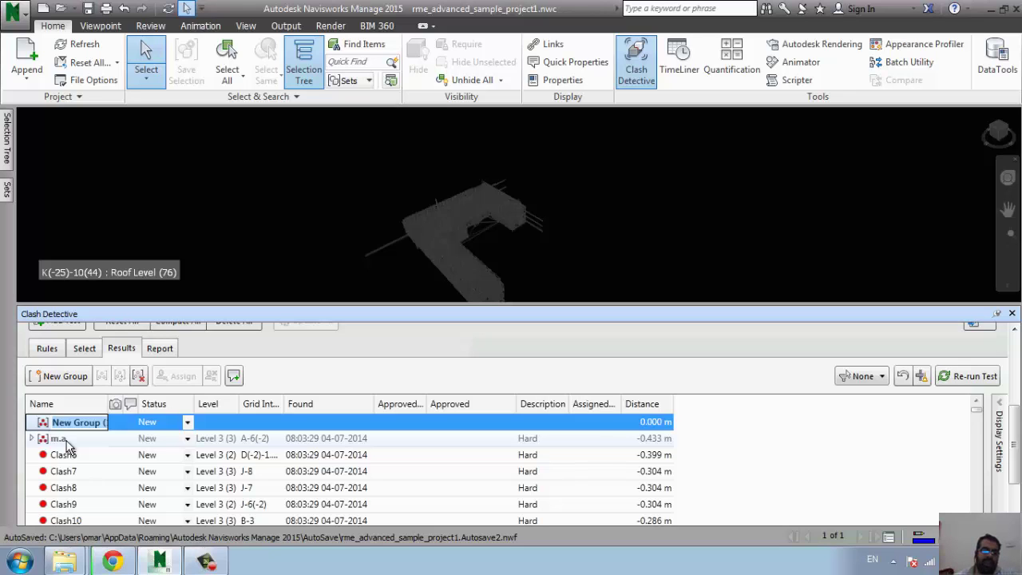
Set Clash8's status to Approved, then show the Report settings.
click(71, 488)
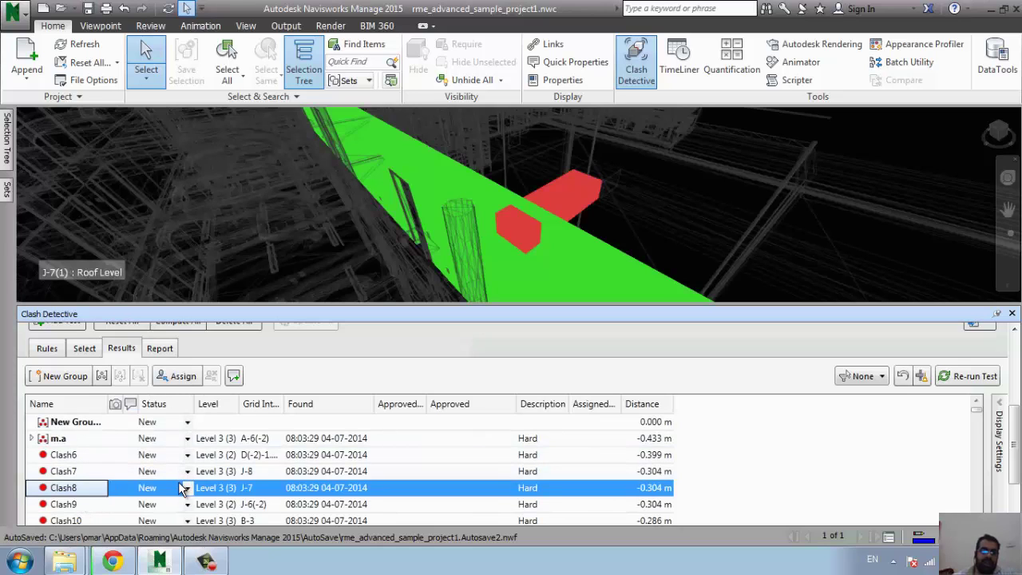
click(187, 491)
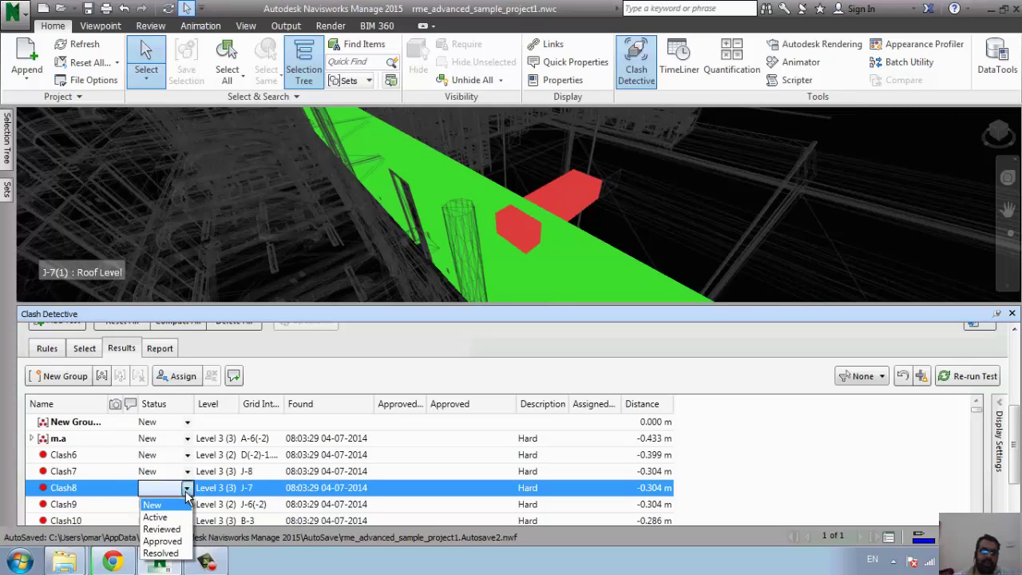
click(162, 541)
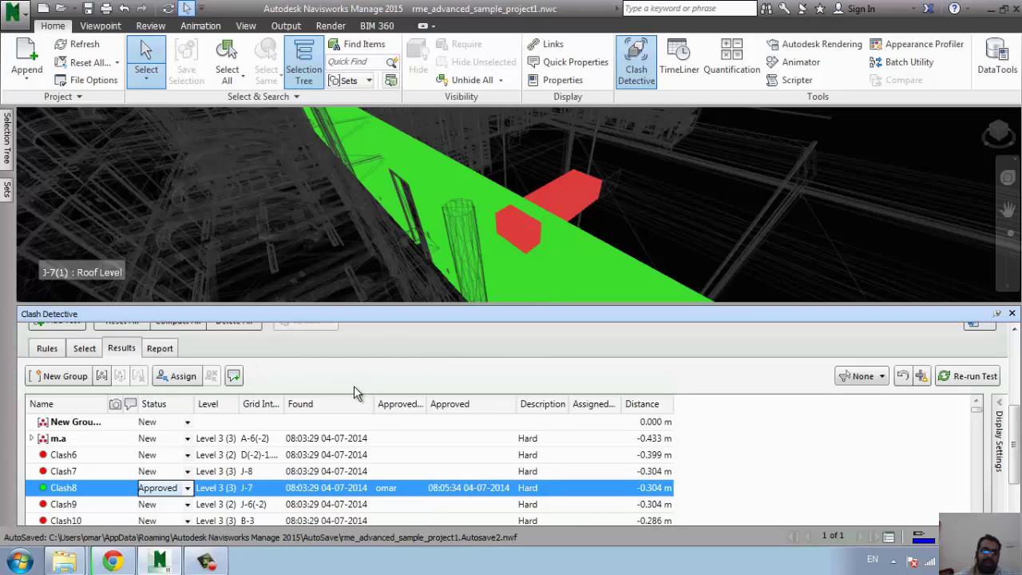
click(159, 350)
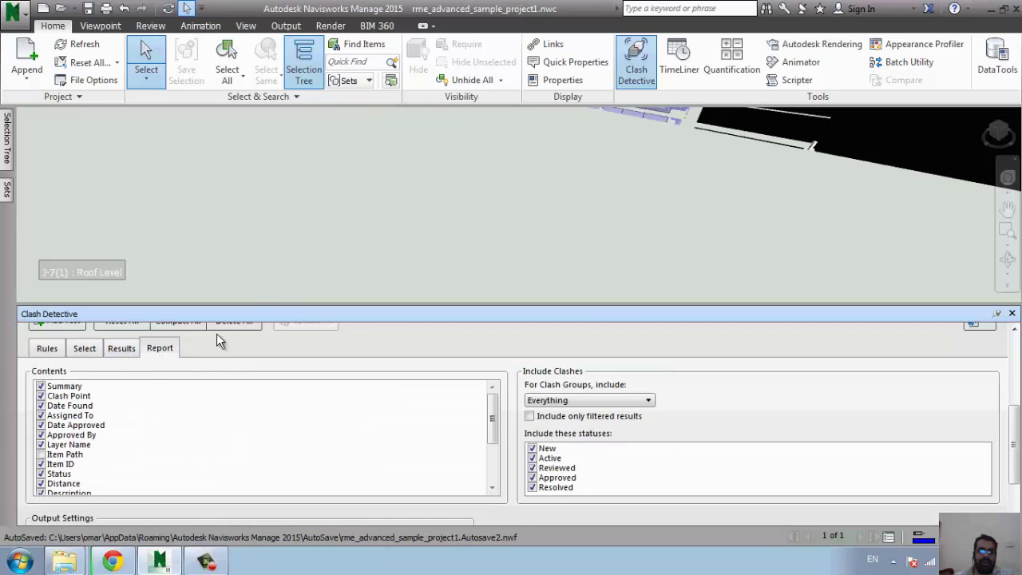
Enlarge the Clash Detective panel and keep Report Type 'Current test' and Report Format 'HTML'.
drag(261, 303, 265, 161)
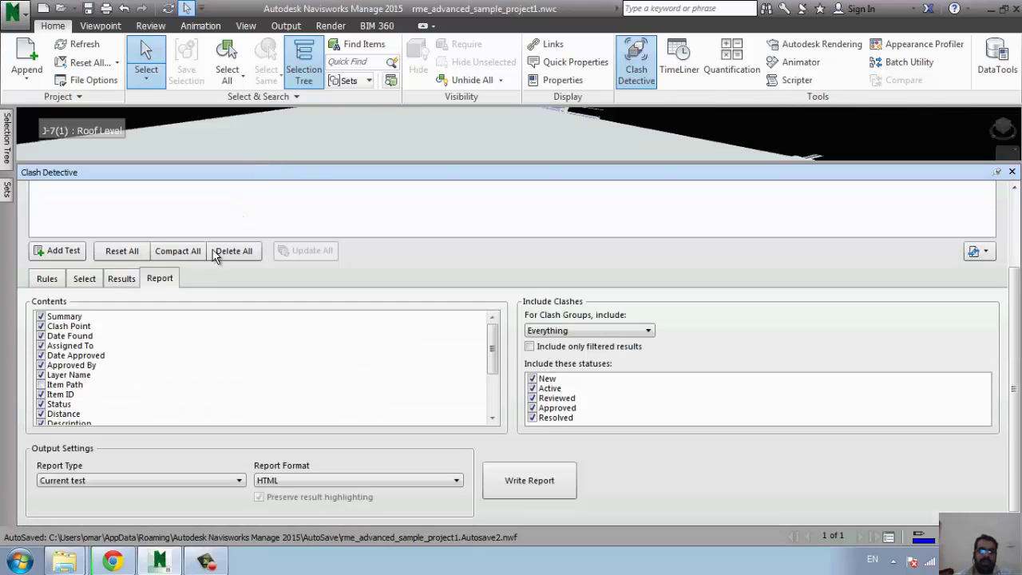
scroll(55, 400, down, 1)
scroll(120, 404, down, 2)
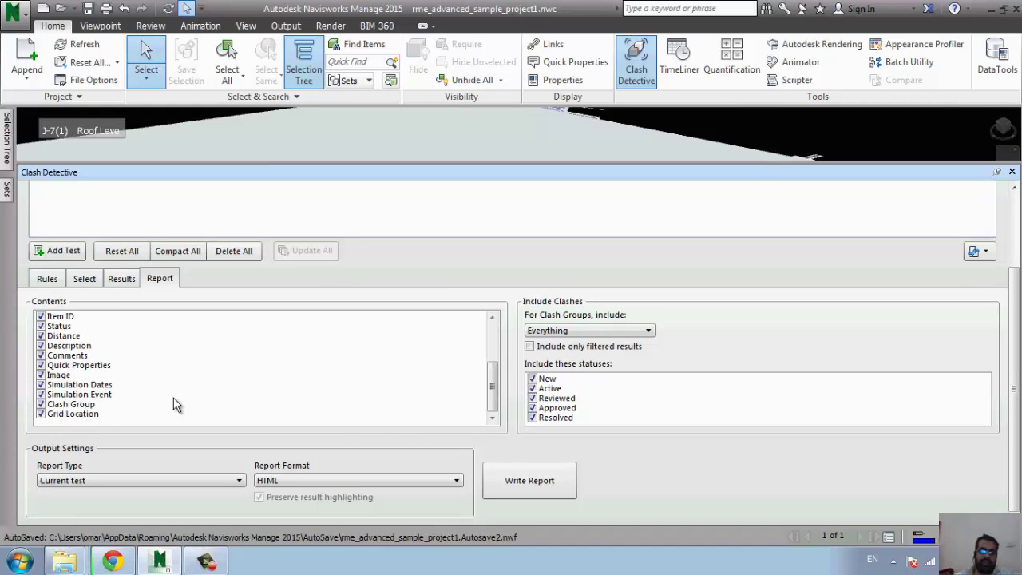
scroll(159, 402, up, 3)
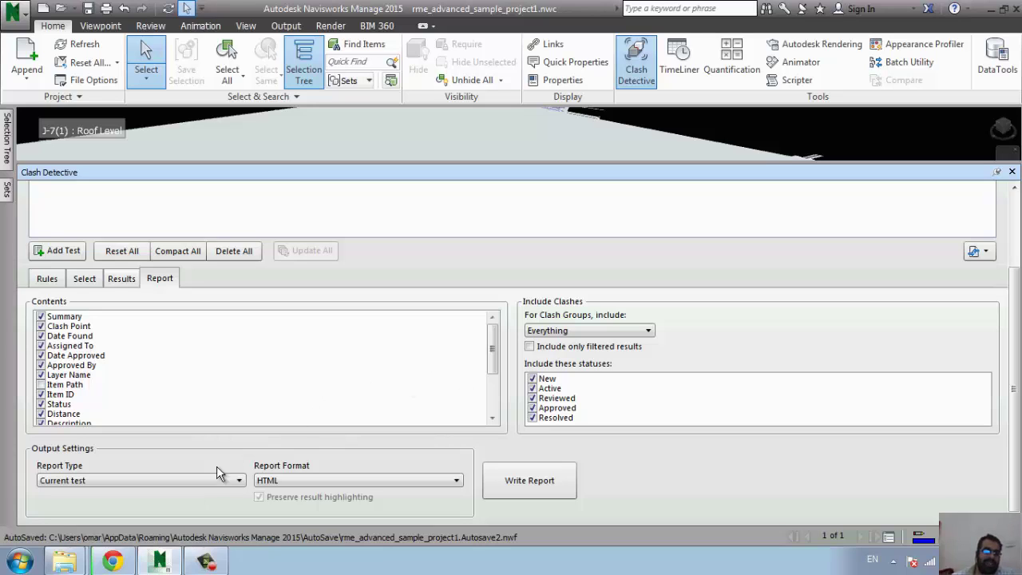
click(212, 478)
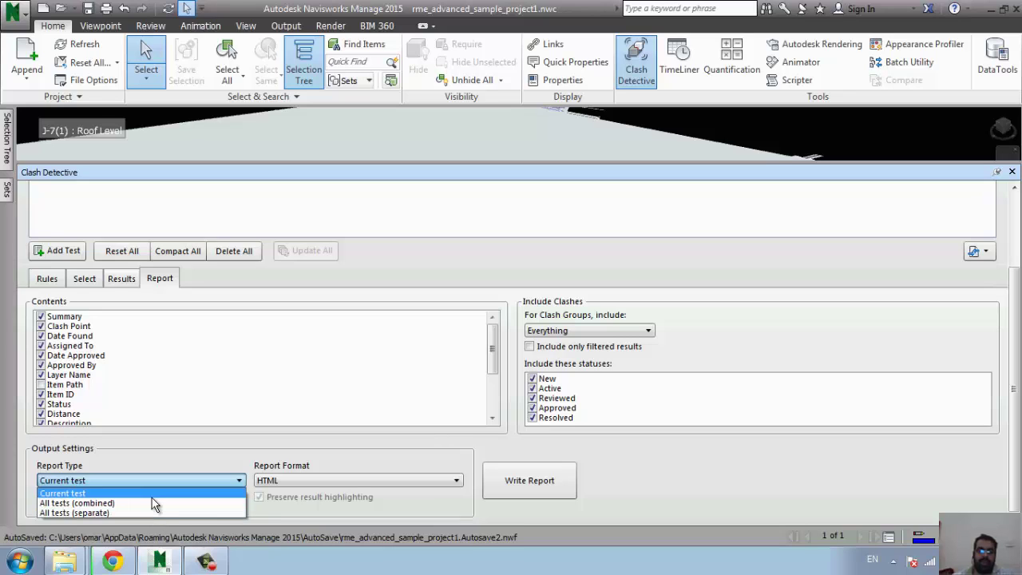
click(151, 494)
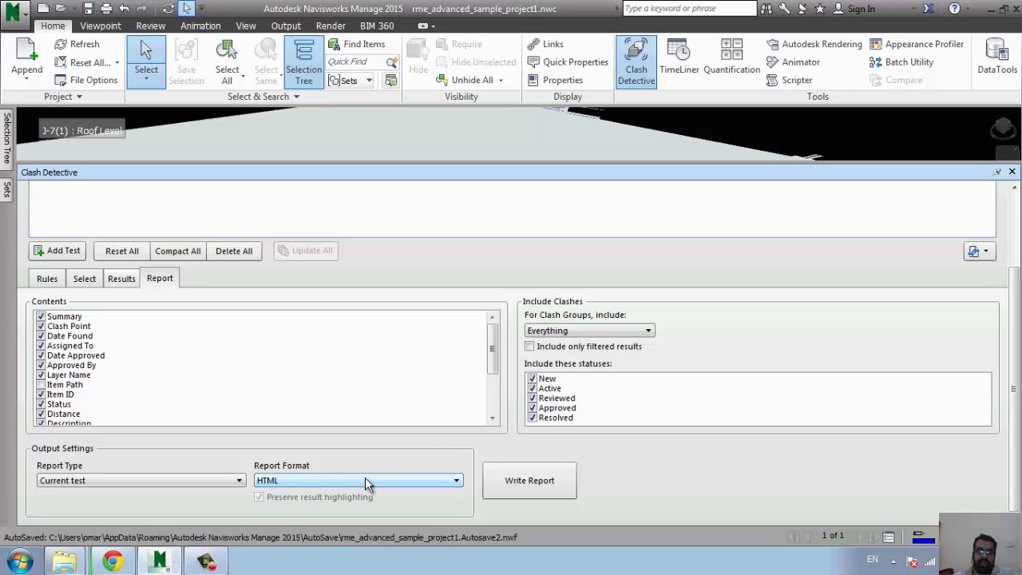
click(366, 478)
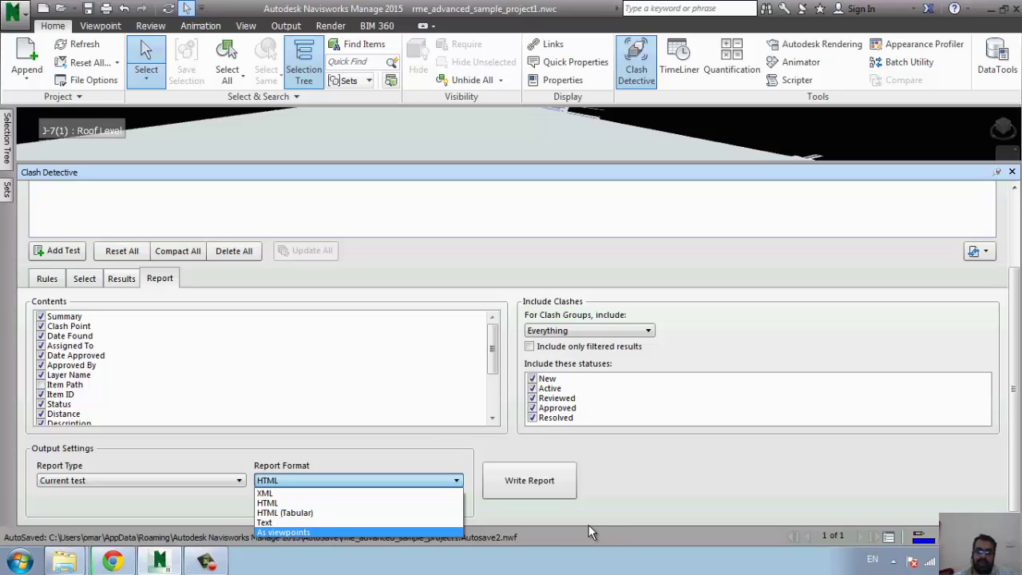
click(549, 485)
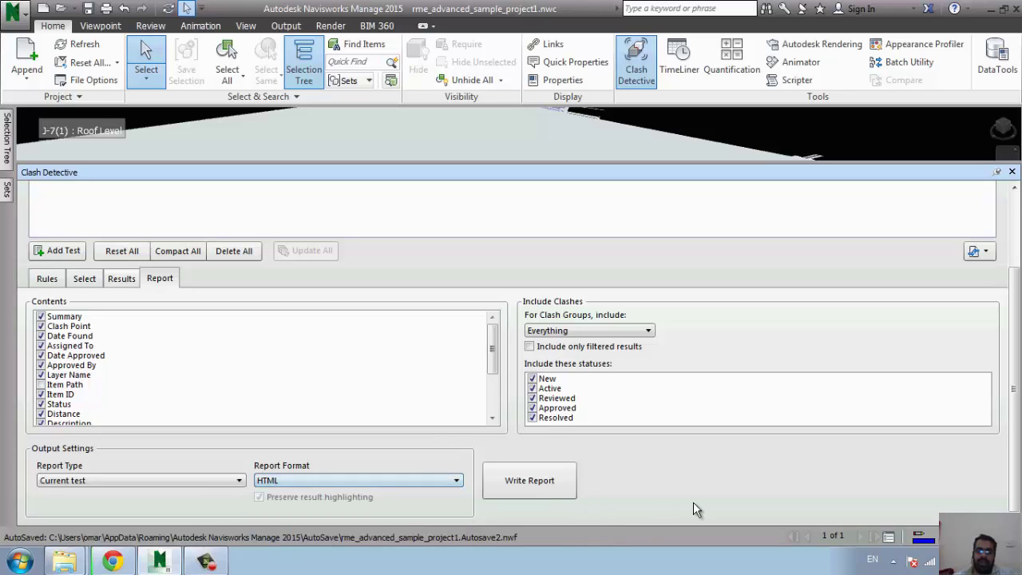
Write the HTML clash report over the existing me&str.html file.
click(531, 489)
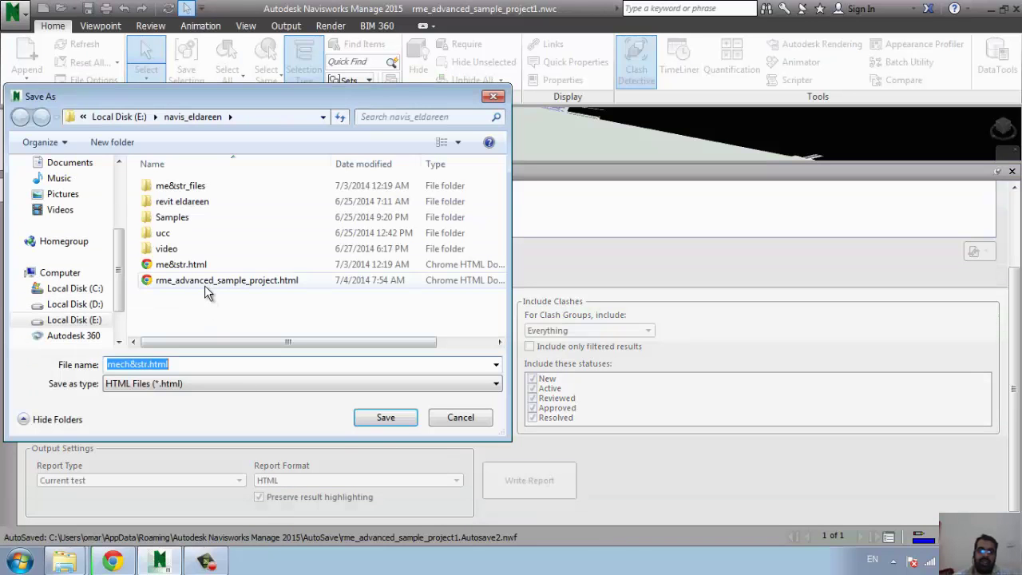
click(182, 264)
click(363, 424)
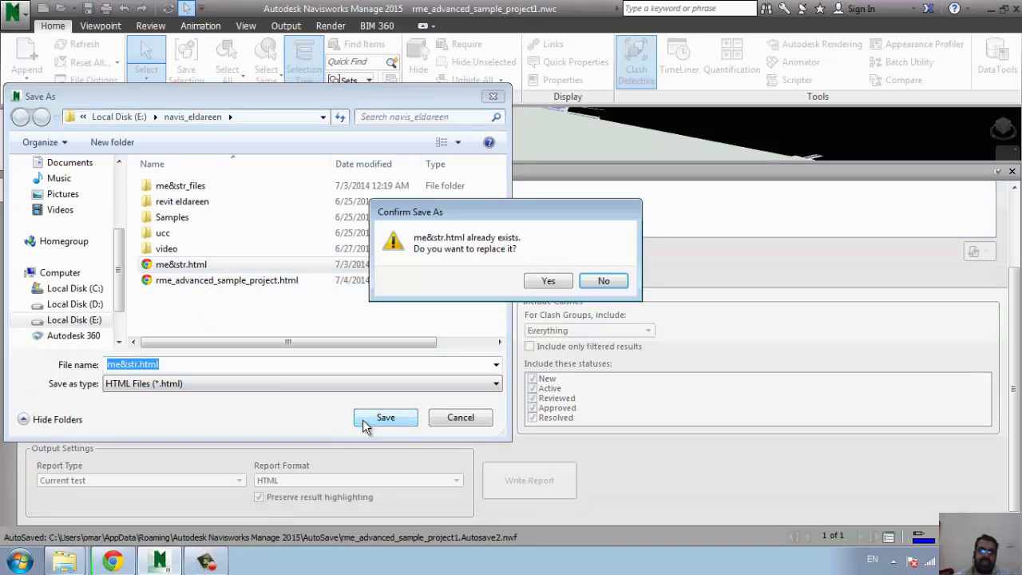
click(547, 283)
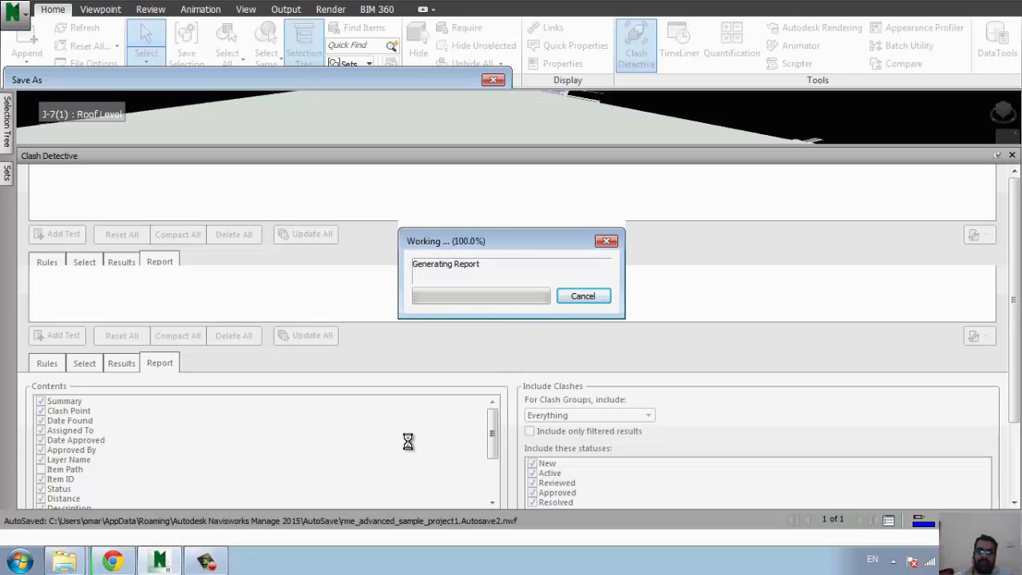
mouse_move(64, 561)
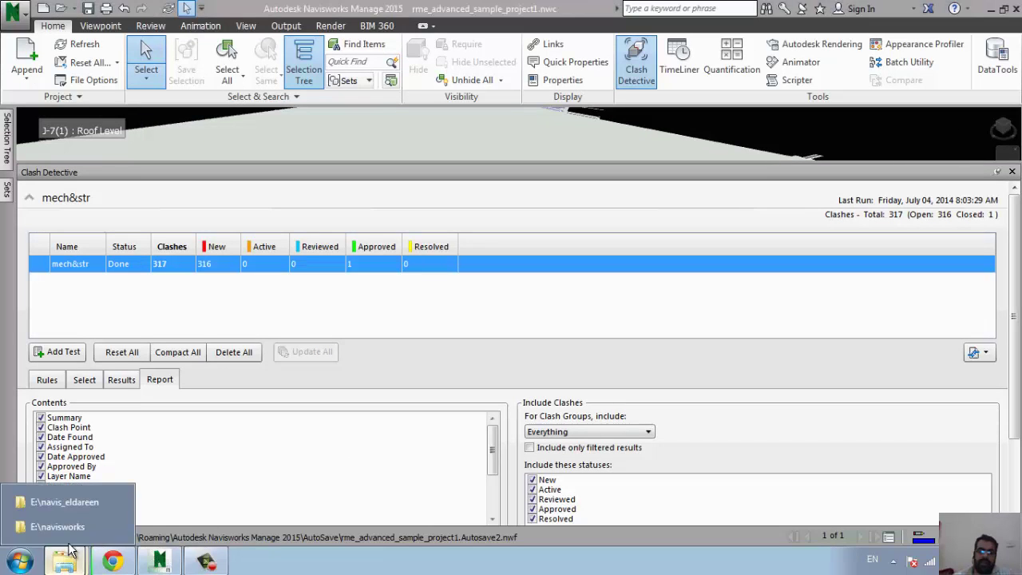
In the navis_eldareen folder, select me&str.html and bring up its Open with choices.
click(80, 503)
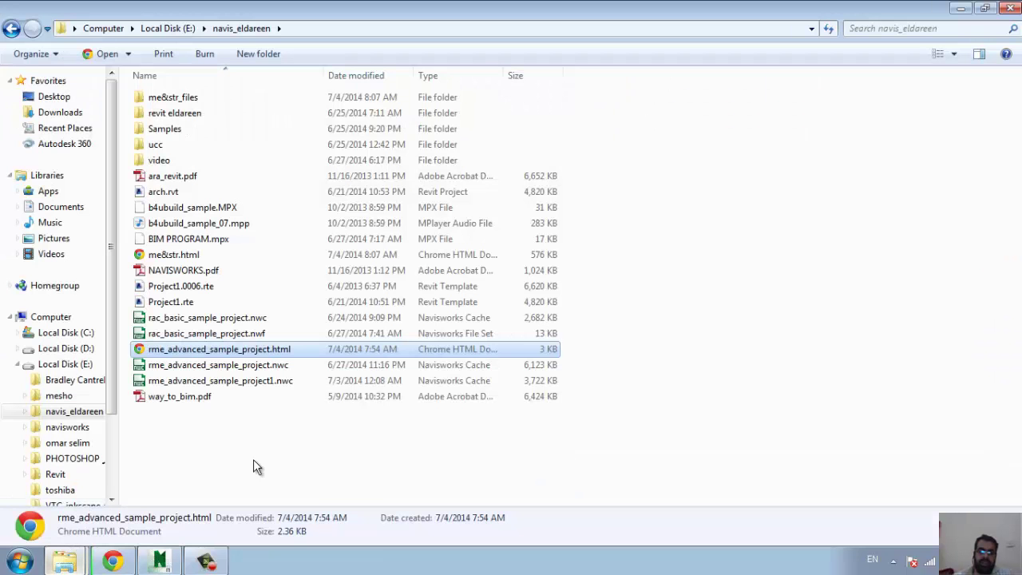
click(191, 260)
right_click(192, 266)
mouse_move(237, 313)
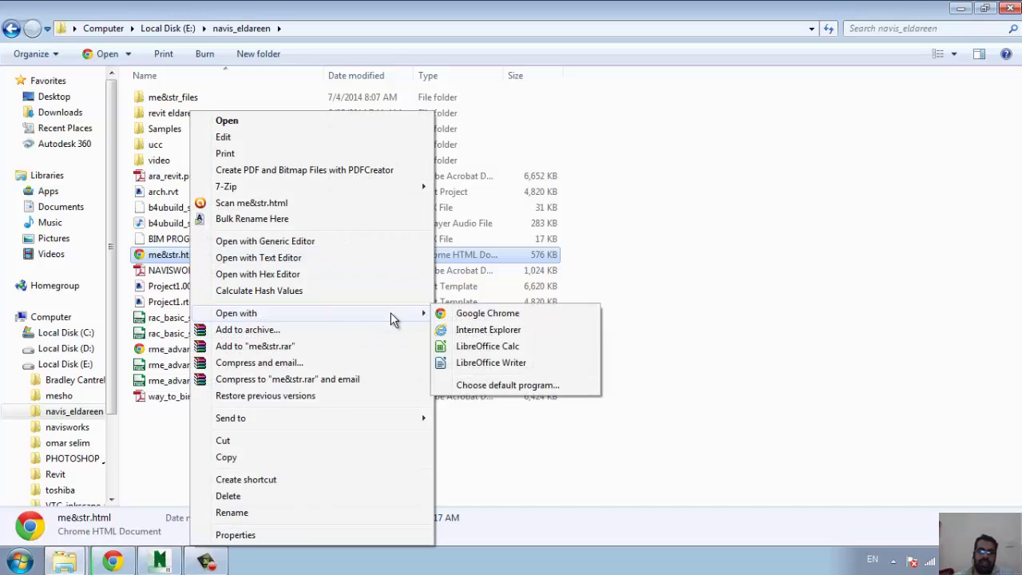
Open me&str.html in Internet Explorer and scroll through the clash entries.
click(472, 334)
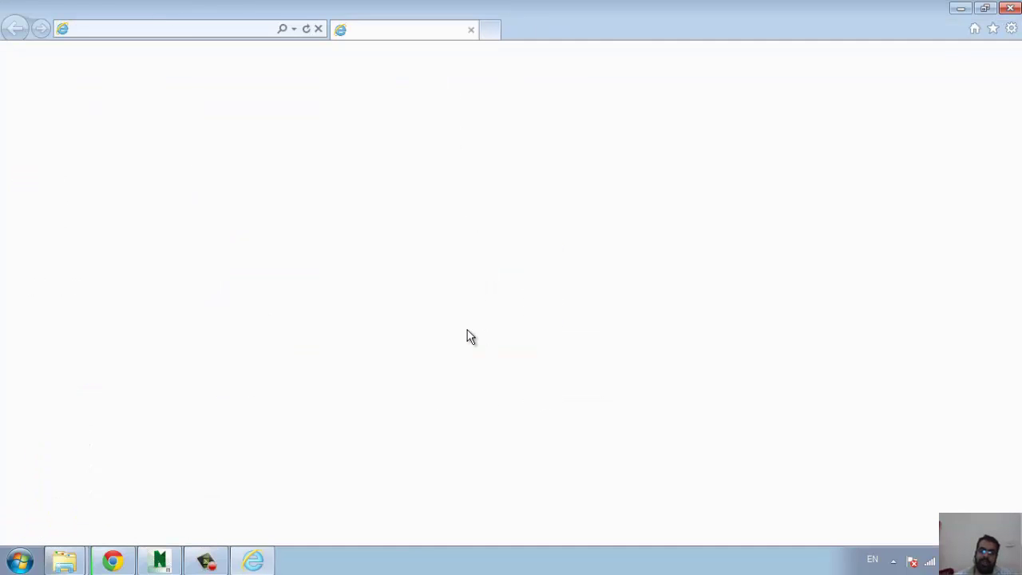
scroll(515, 378, down, 1)
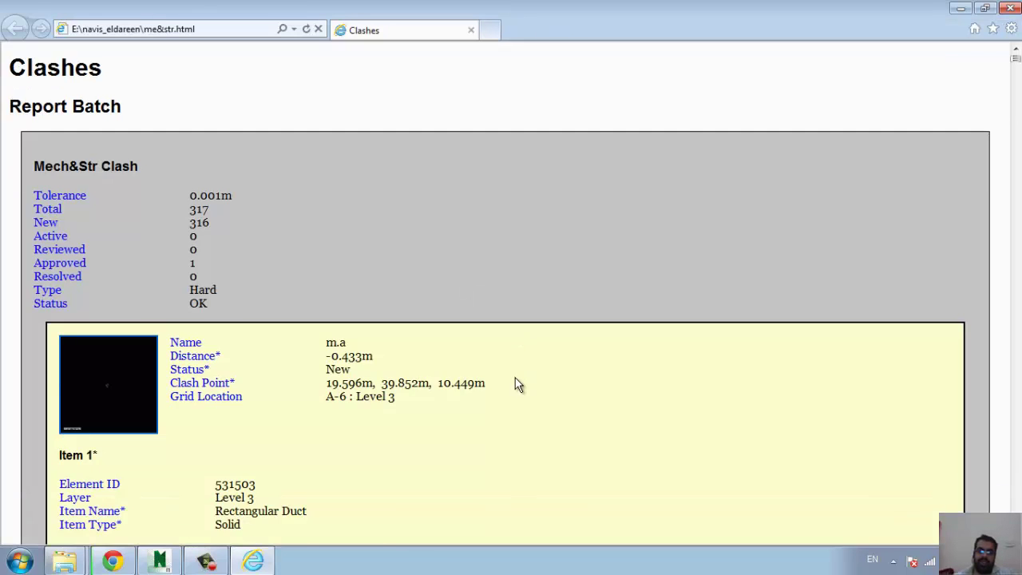
scroll(514, 375, down, 4)
scroll(514, 375, down, 1)
scroll(514, 376, down, 3)
scroll(515, 384, down, 1)
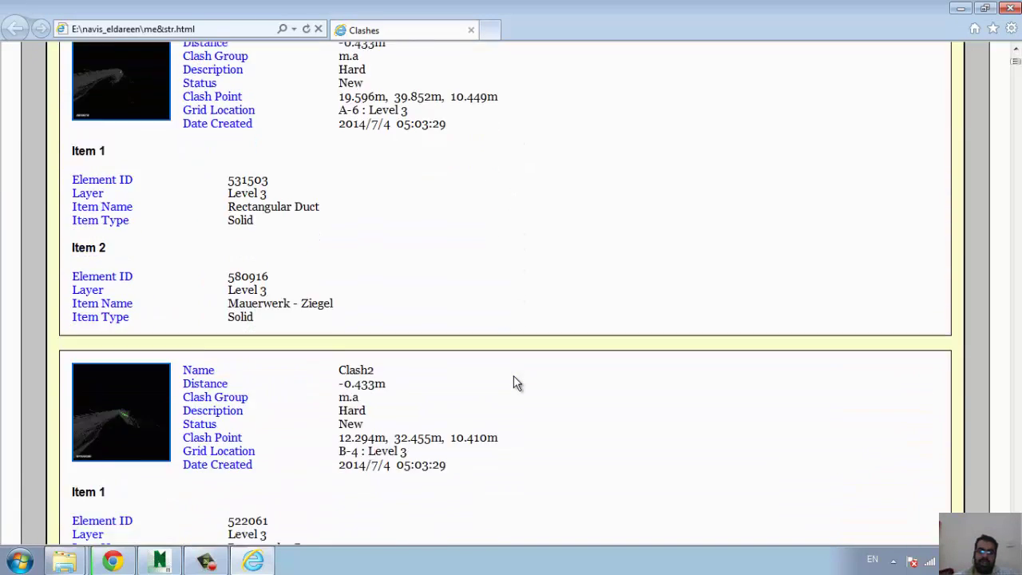
scroll(515, 384, down, 3)
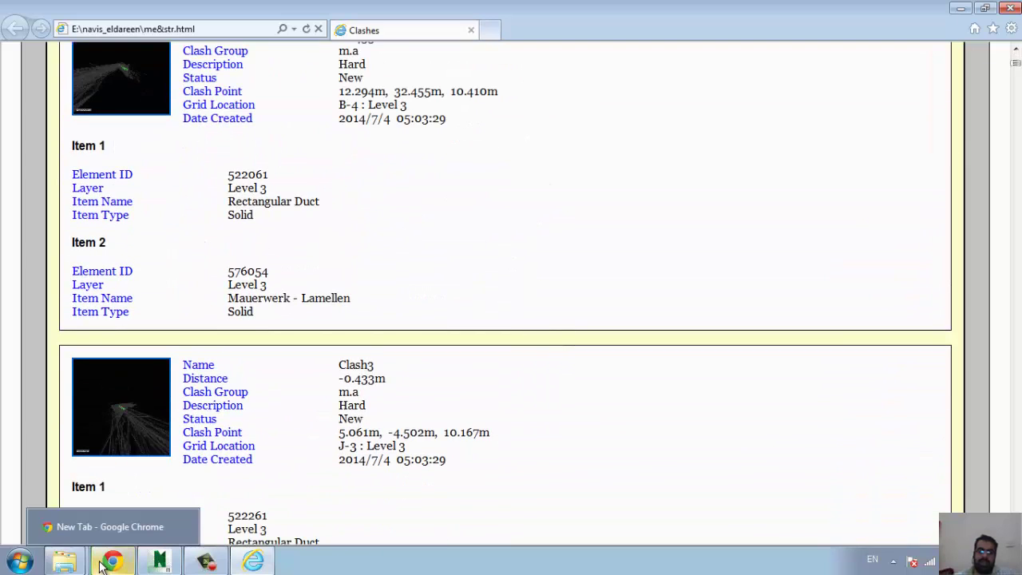
scroll(447, 364, down, 3)
scroll(407, 343, up, 1)
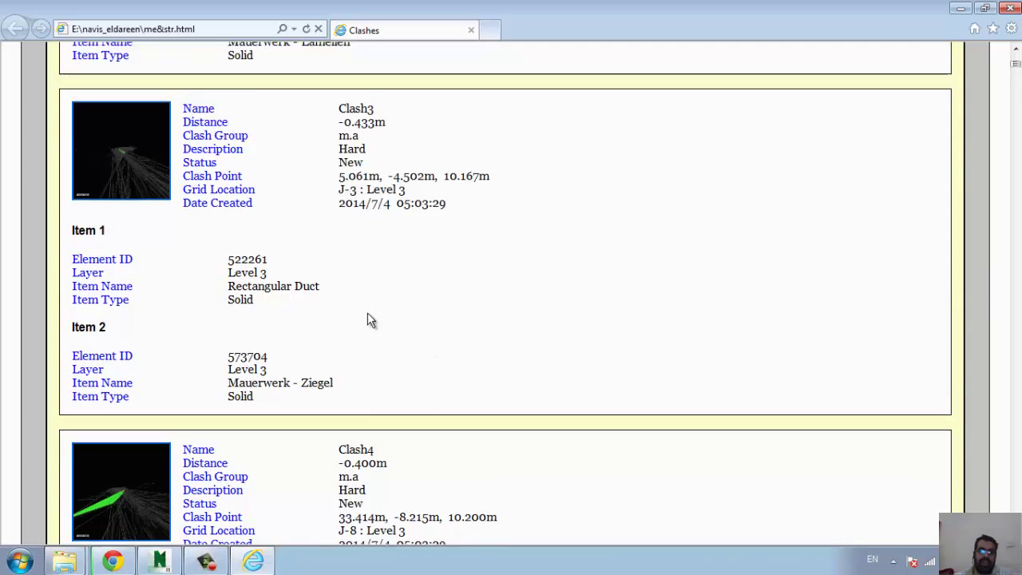
scroll(369, 318, up, 5)
scroll(343, 318, up, 3)
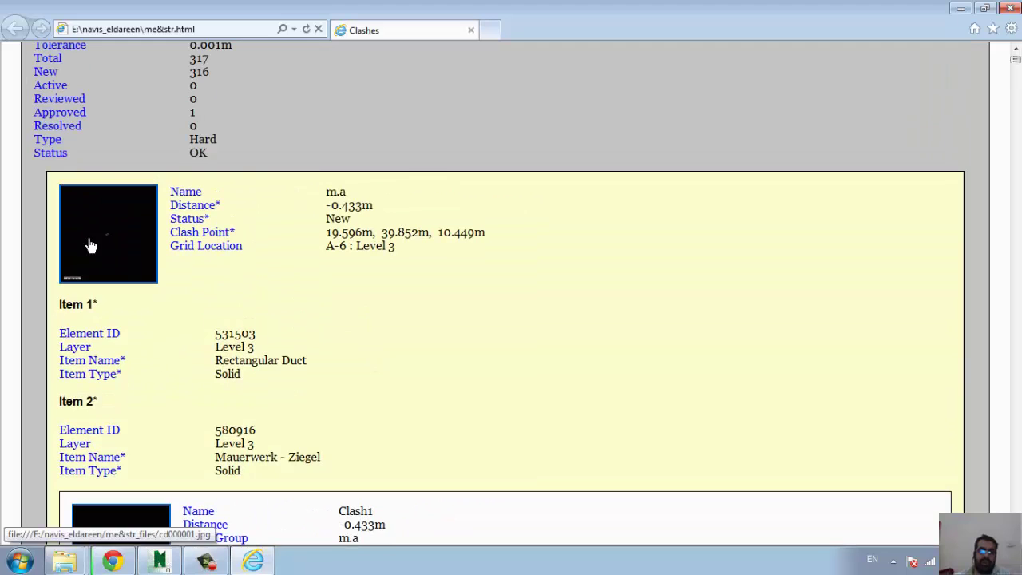
scroll(320, 285, down, 5)
scroll(317, 279, down, 3)
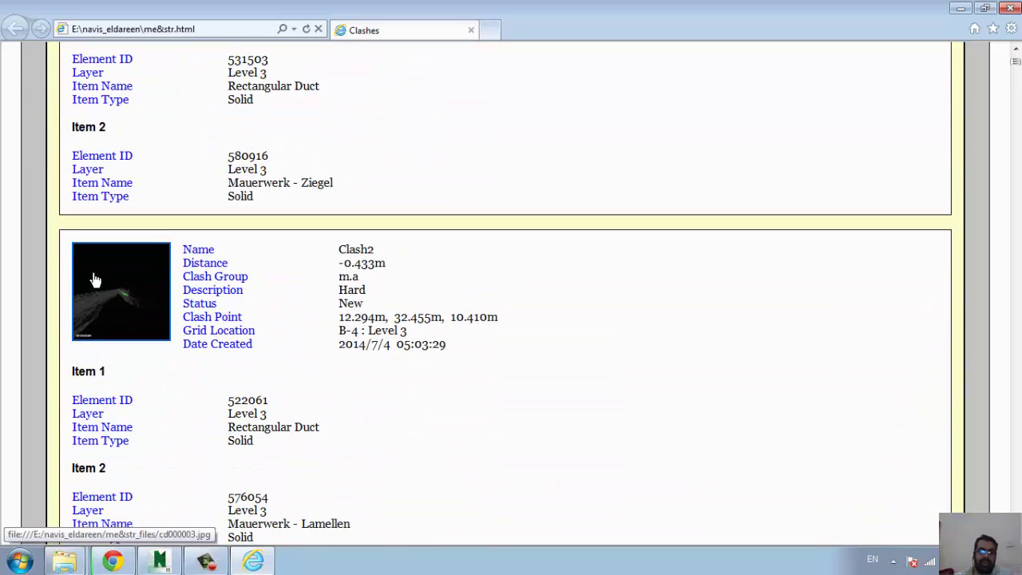
View Clash2's snapshot full size, go back, and select Element ID 531503, Rectangular Duct and Solid.
click(166, 328)
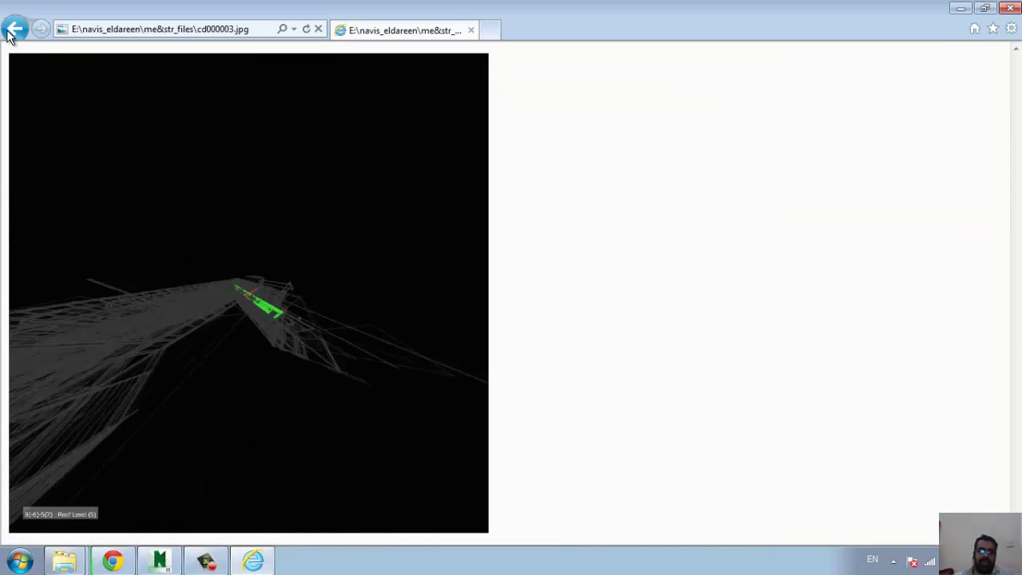
click(14, 29)
scroll(366, 344, up, 1)
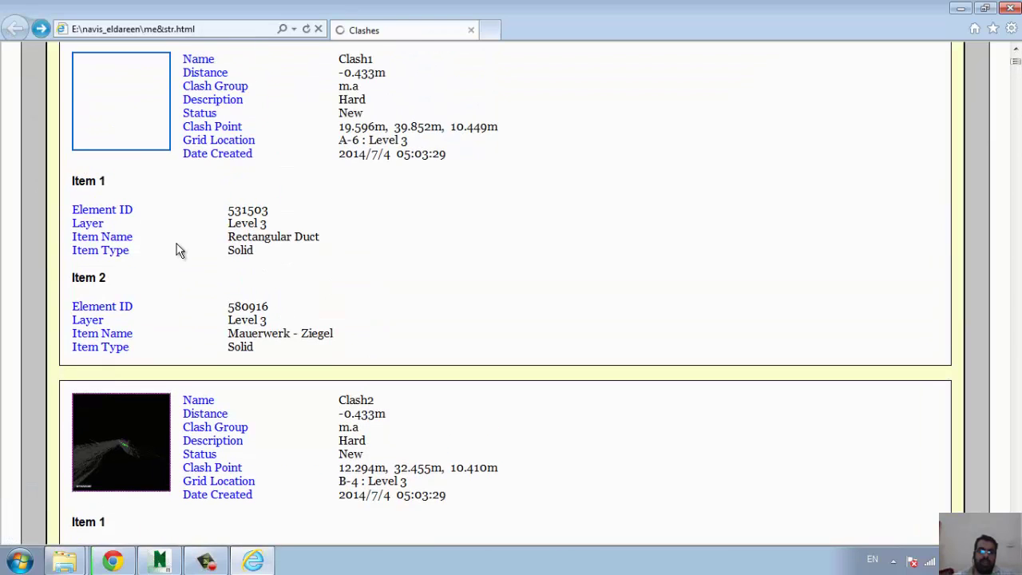
double_click(248, 211)
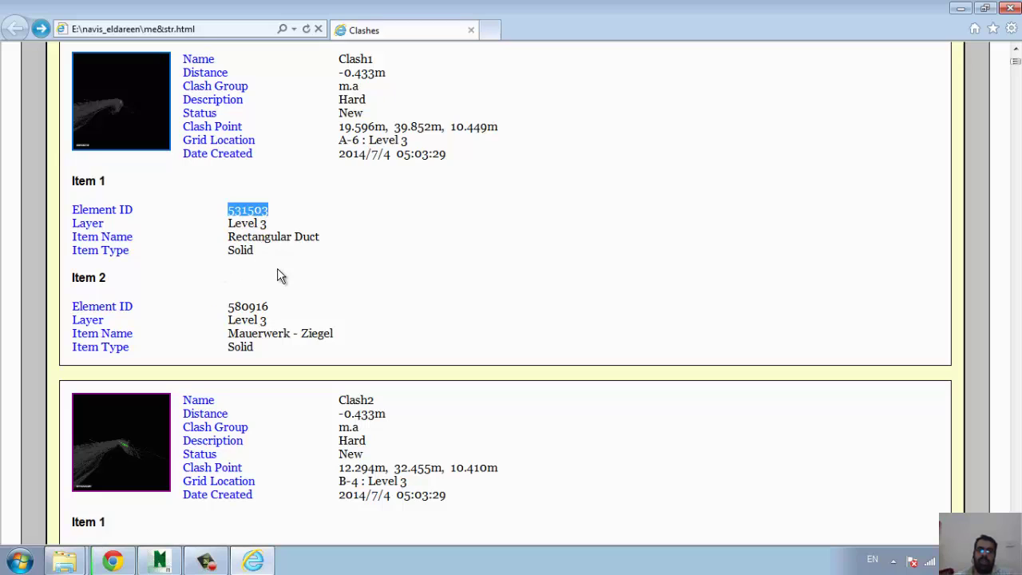
triple_click(299, 240)
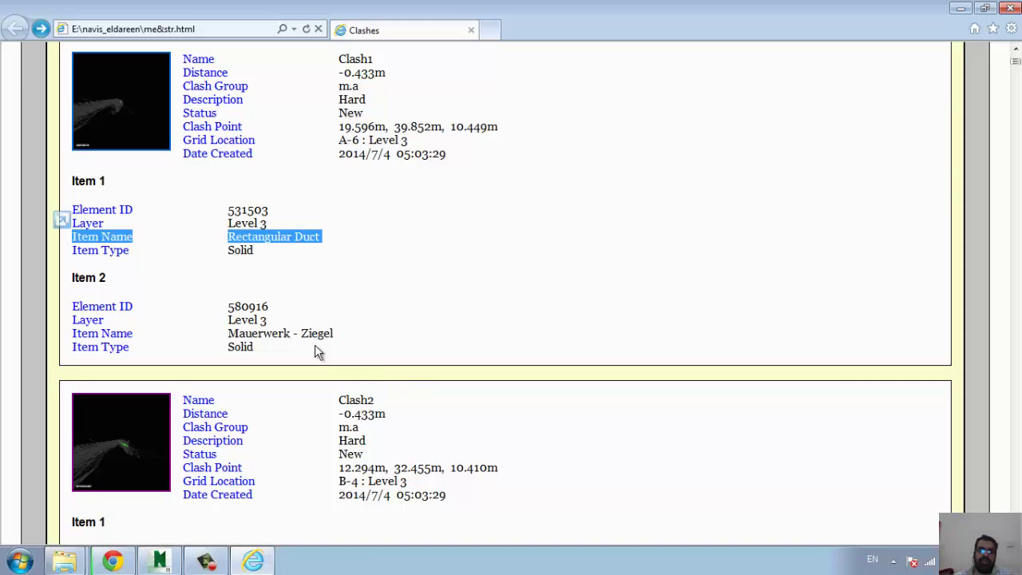
click(250, 254)
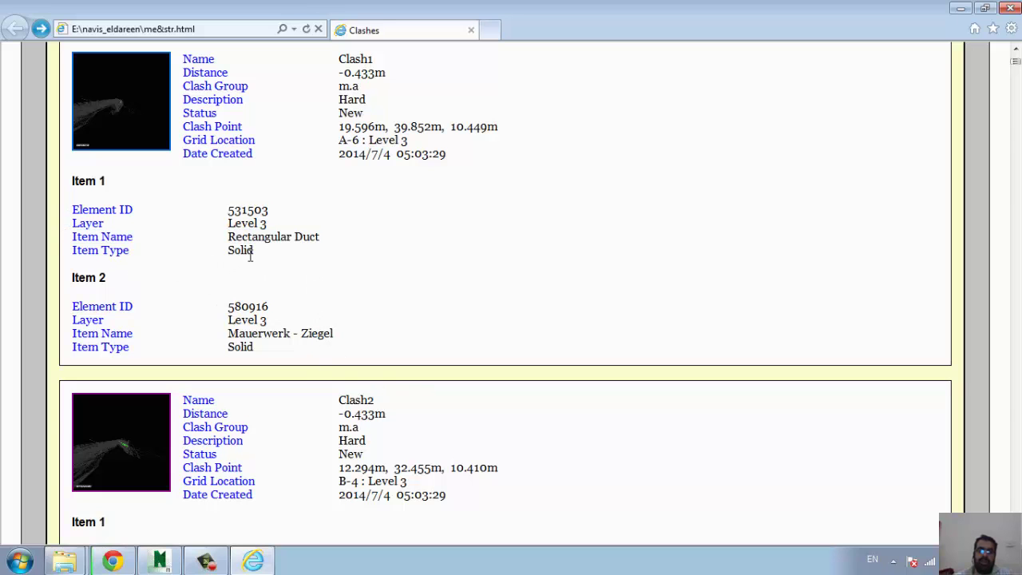
double_click(250, 254)
Scroll down through the rest of the report, then return to Navisworks Manage.
scroll(516, 341, down, 2)
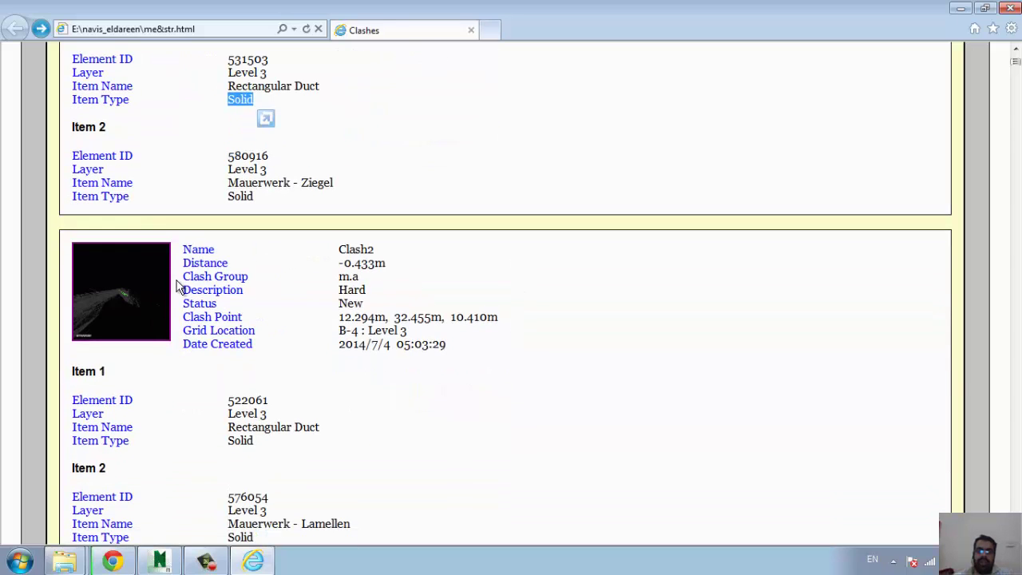
scroll(443, 347, down, 3)
scroll(445, 350, down, 2)
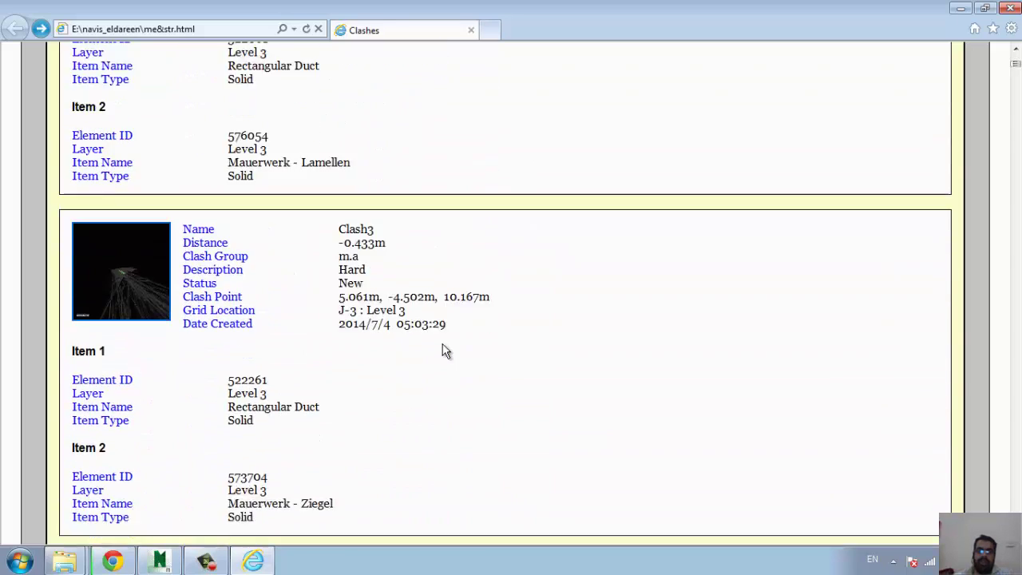
scroll(445, 350, down, 3)
scroll(445, 349, down, 3)
scroll(445, 349, down, 8)
scroll(455, 346, down, 8)
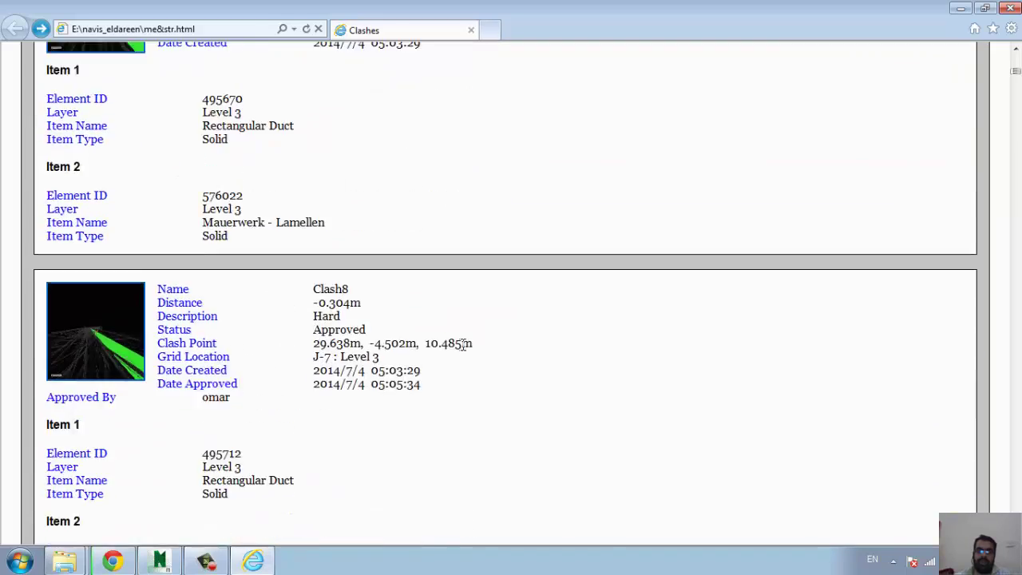
scroll(462, 346, down, 6)
scroll(461, 347, down, 10)
scroll(461, 348, down, 5)
scroll(459, 352, down, 5)
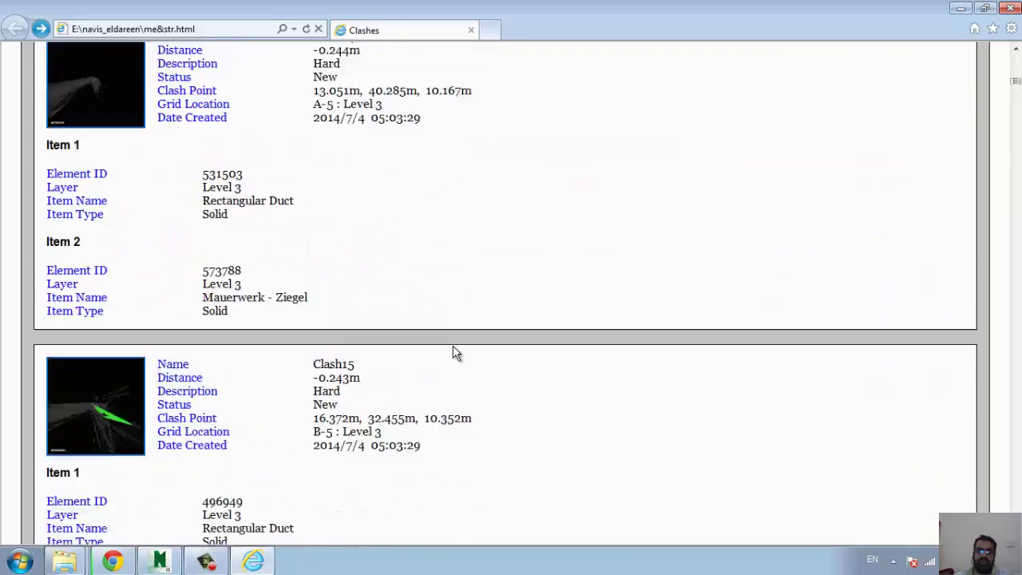
scroll(456, 353, down, 10)
scroll(450, 358, down, 3)
scroll(448, 359, down, 9)
scroll(436, 367, down, 7)
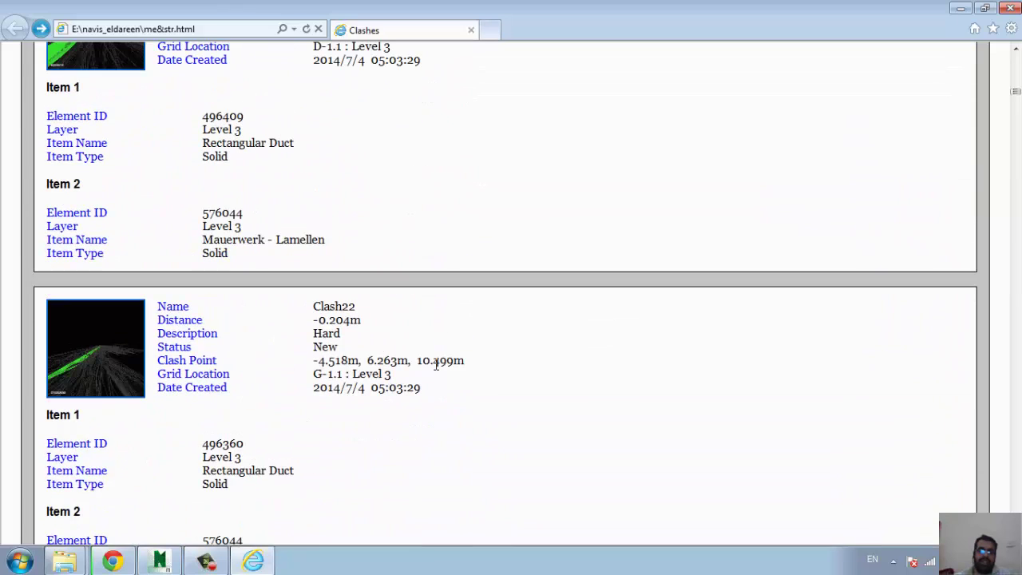
click(160, 561)
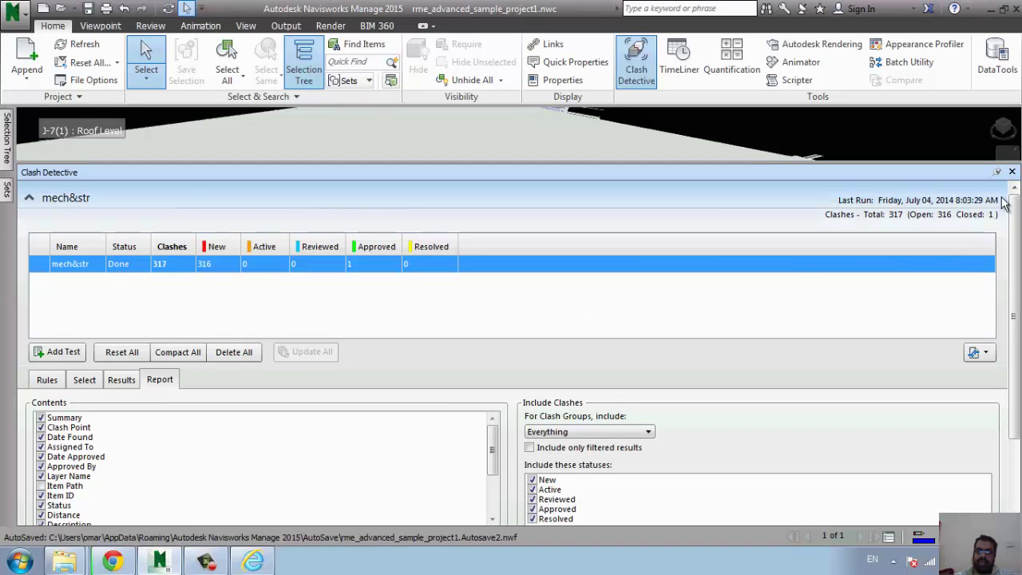
Add a new clash test and rename it from Test 1 to 'elec &pipe'.
click(64, 352)
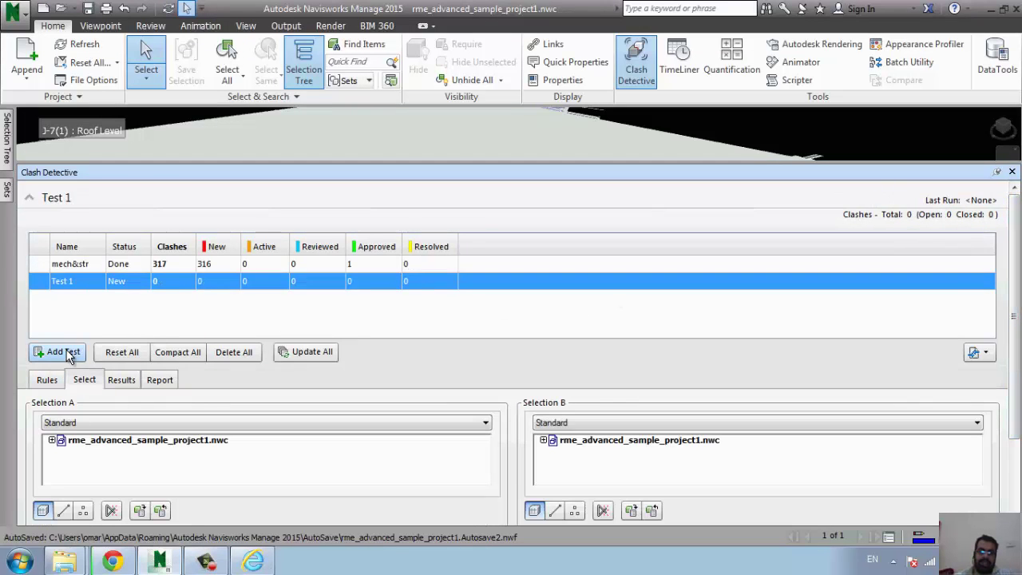
click(82, 281)
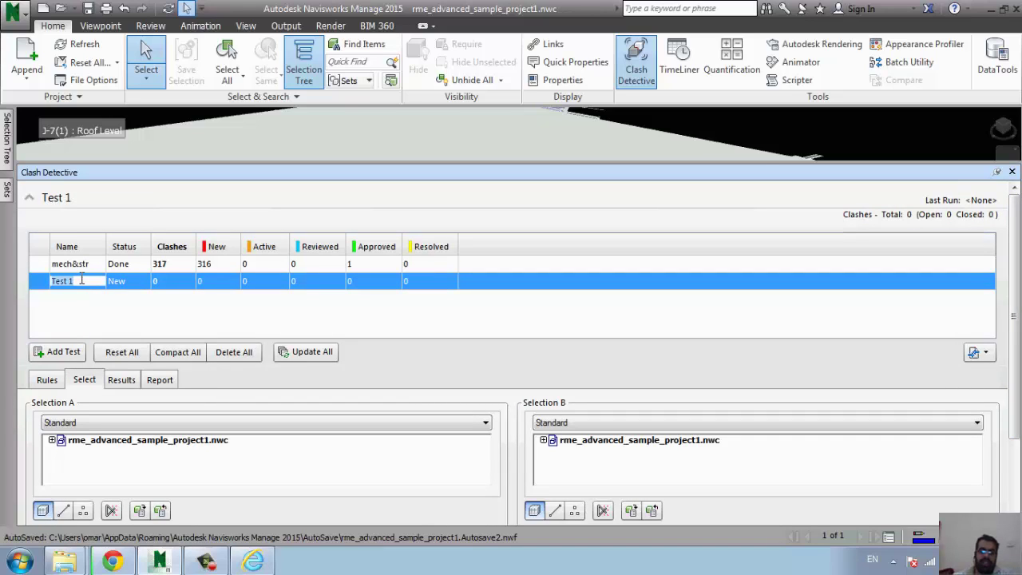
text(elec &pipe)
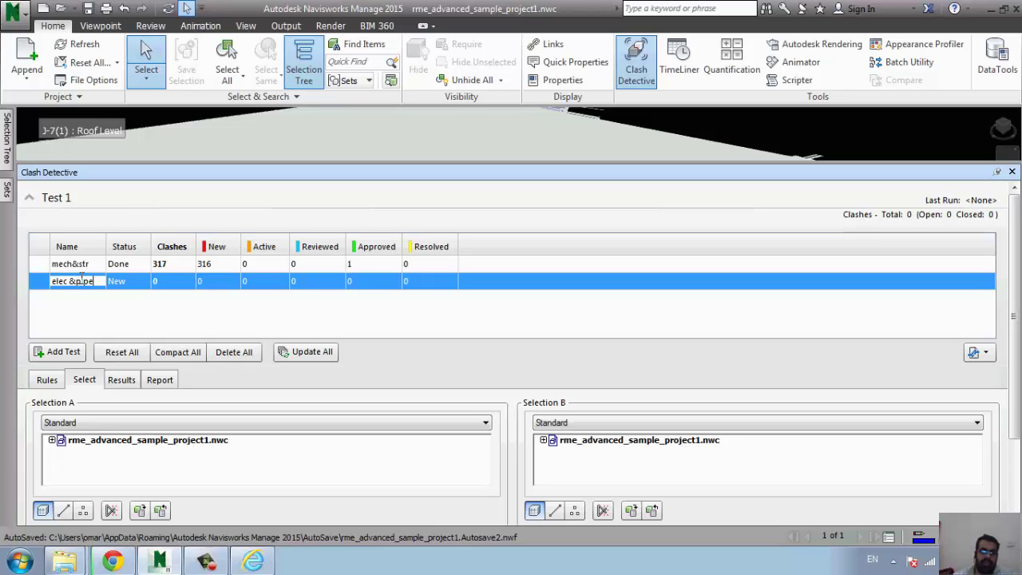
key(Return)
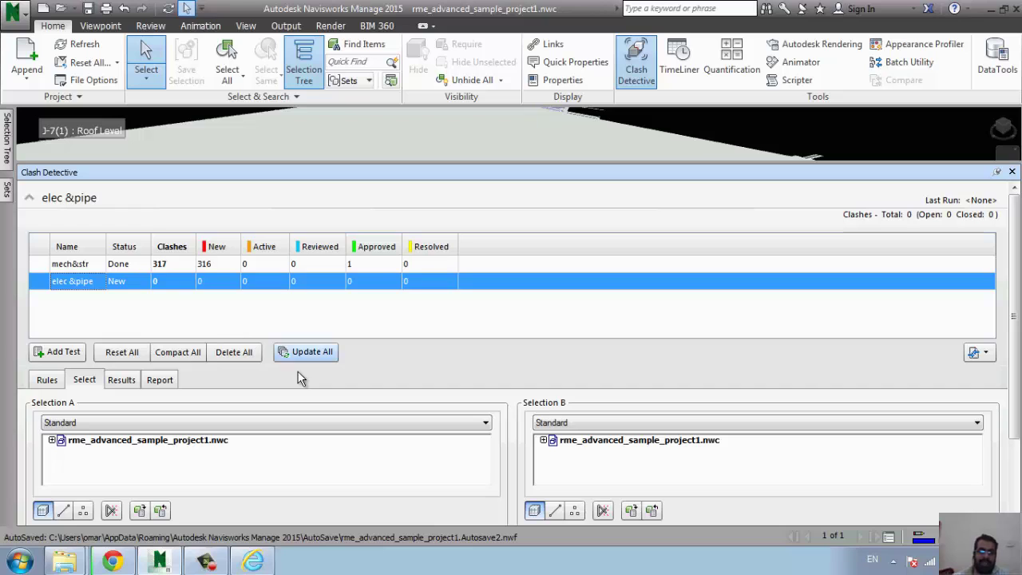
Check elec &pipe's Rules, expand the model under Selection A, and shrink the clash panel.
click(50, 382)
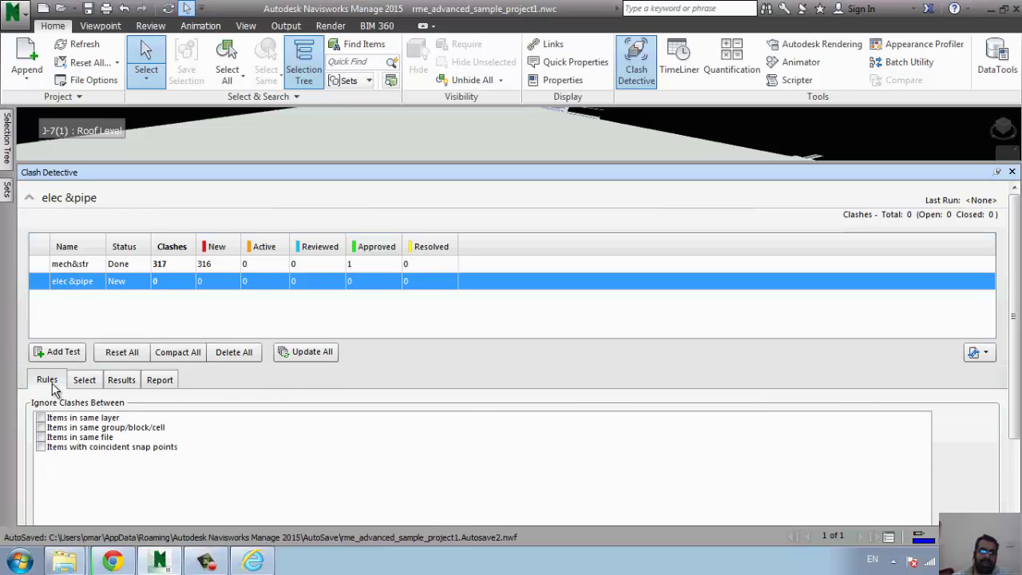
click(85, 382)
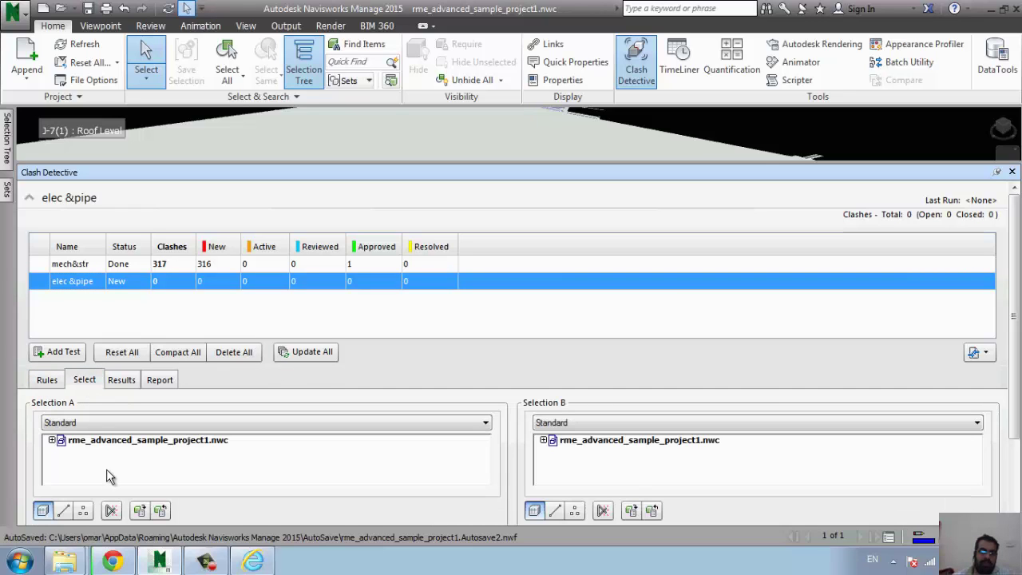
click(52, 441)
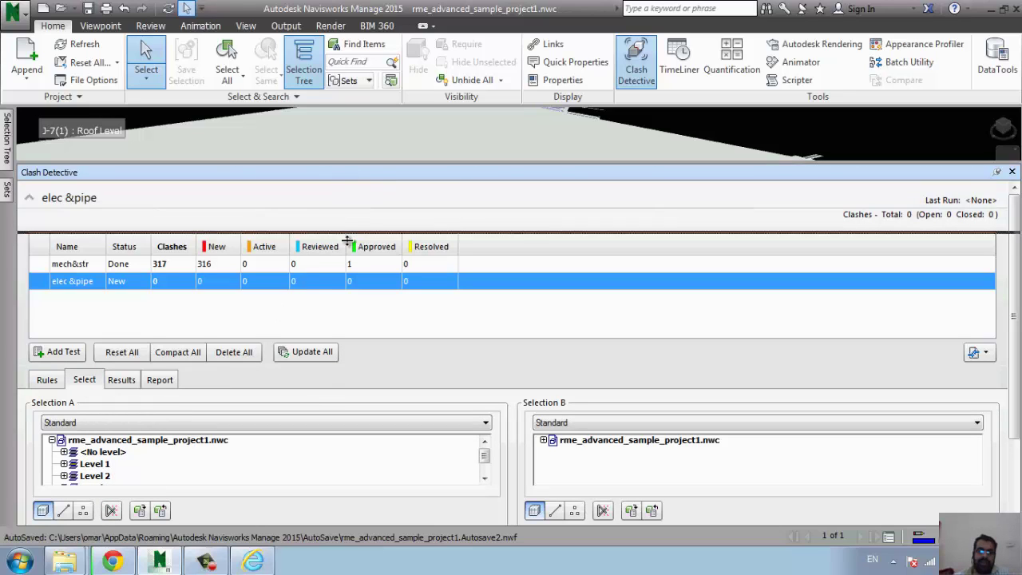
drag(344, 163, 344, 336)
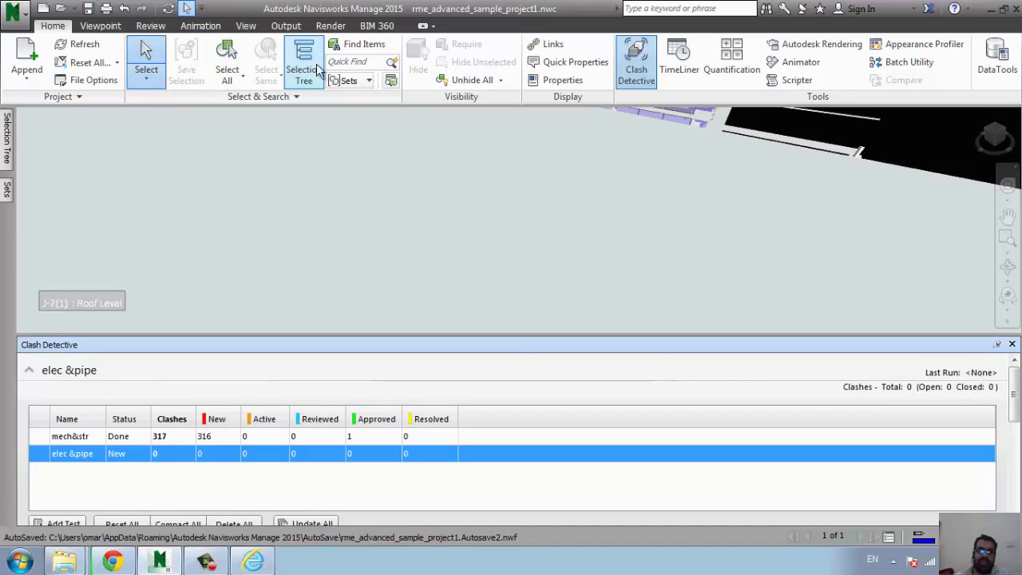
Open Find Items, move it clear of the clash panel, and expand the project's levels.
click(361, 44)
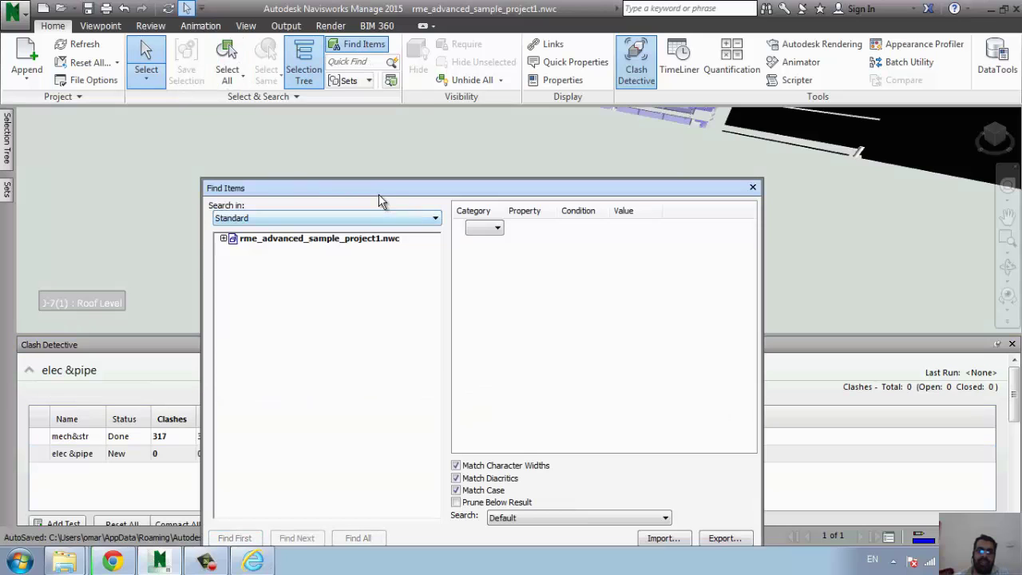
drag(385, 190, 248, 112)
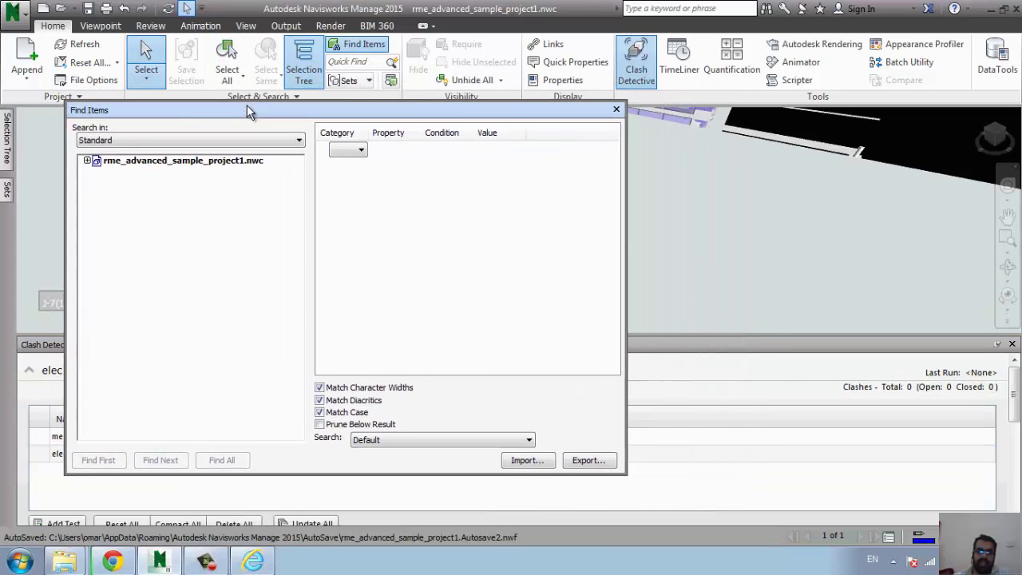
click(87, 161)
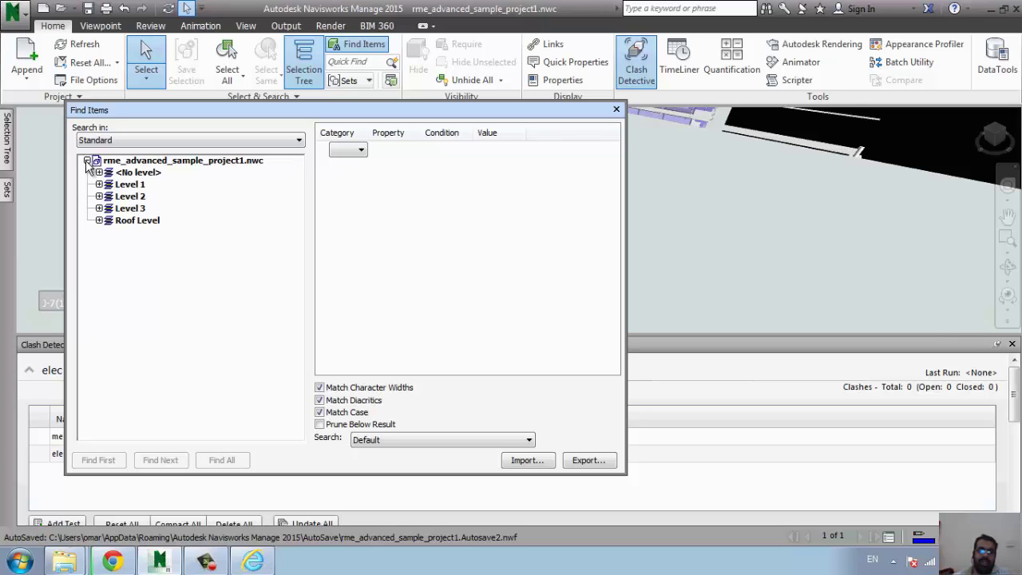
Widen the Category column and browse the available search categories.
click(358, 153)
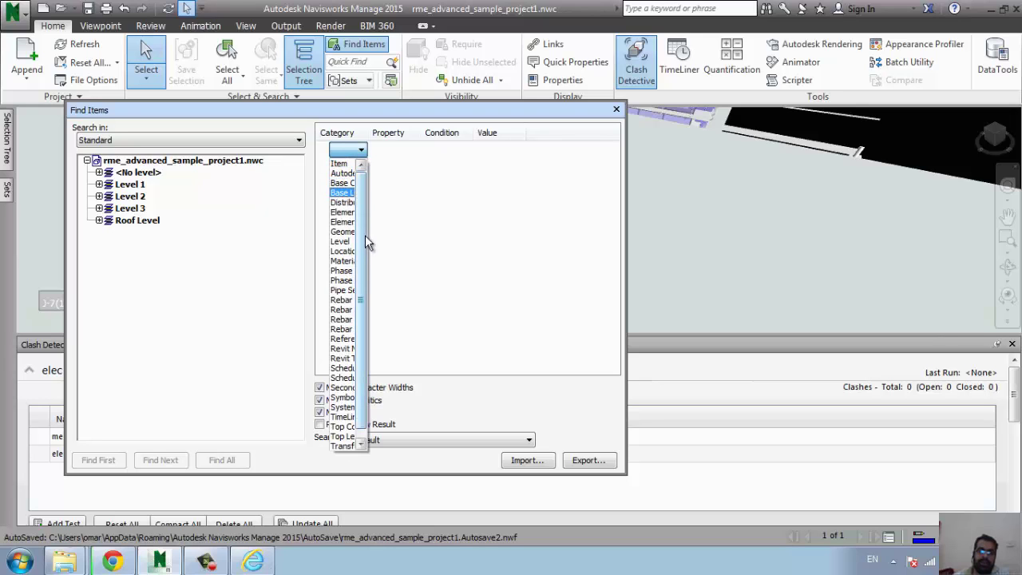
click(370, 136)
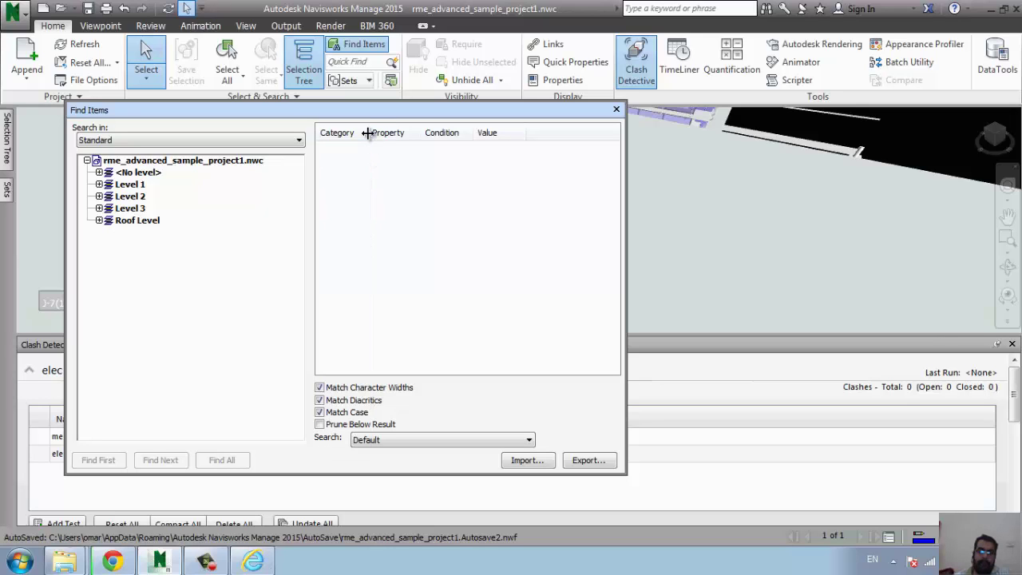
drag(369, 132, 403, 133)
click(396, 151)
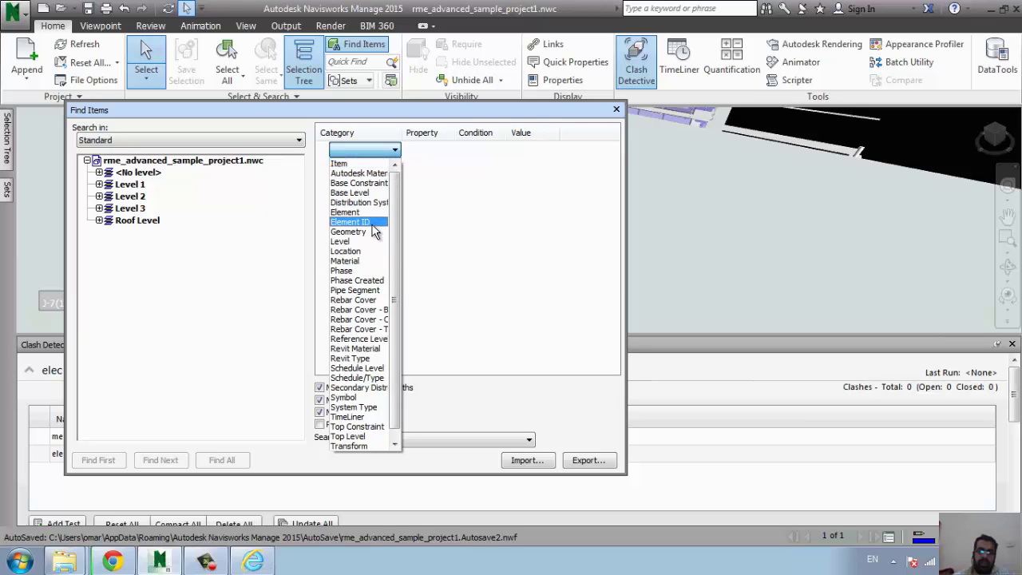
scroll(376, 232, down, 1)
scroll(368, 274, up, 1)
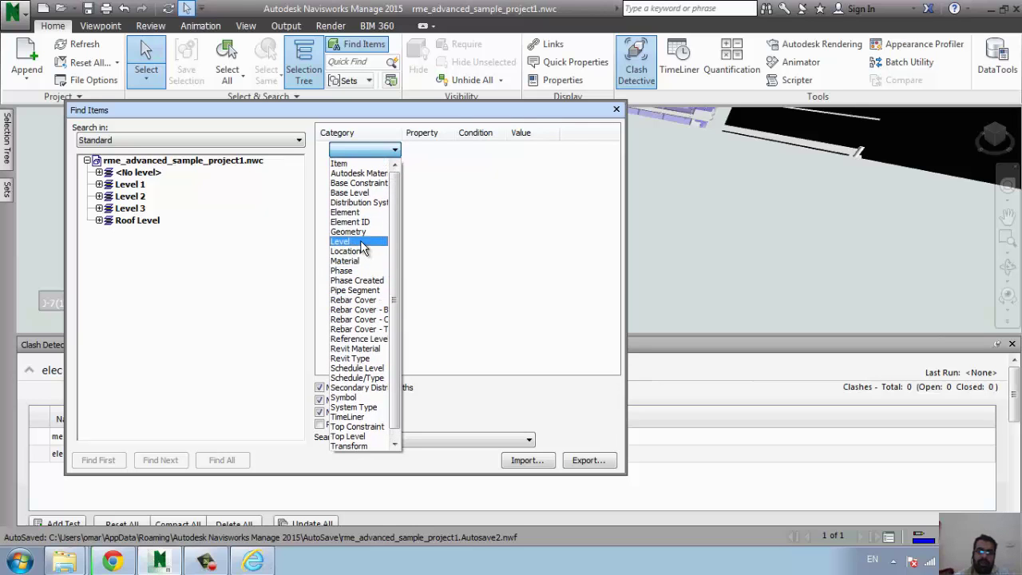
Try a first criterion of Item, Name, '=' with no value picked.
click(375, 163)
click(436, 153)
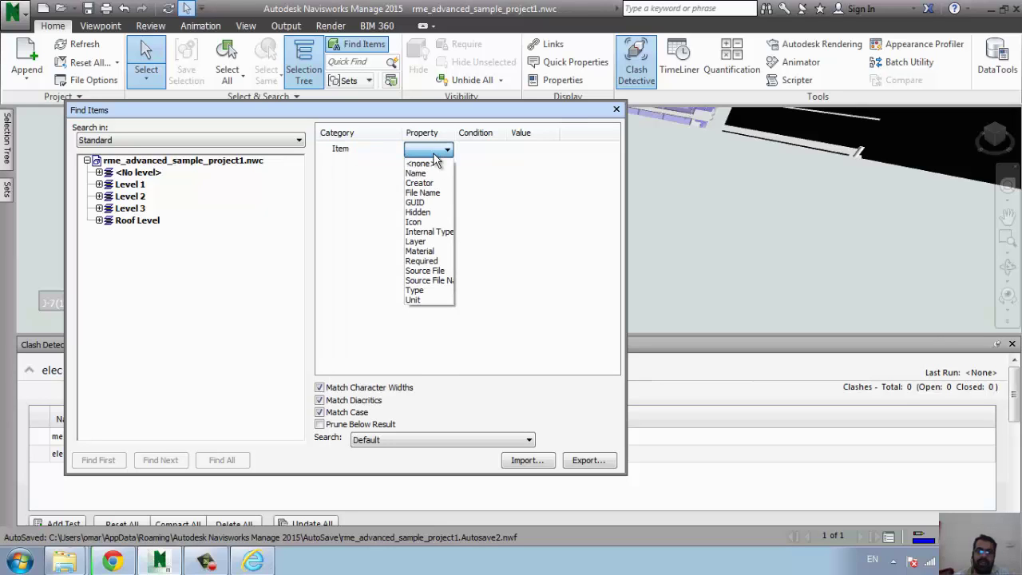
click(437, 174)
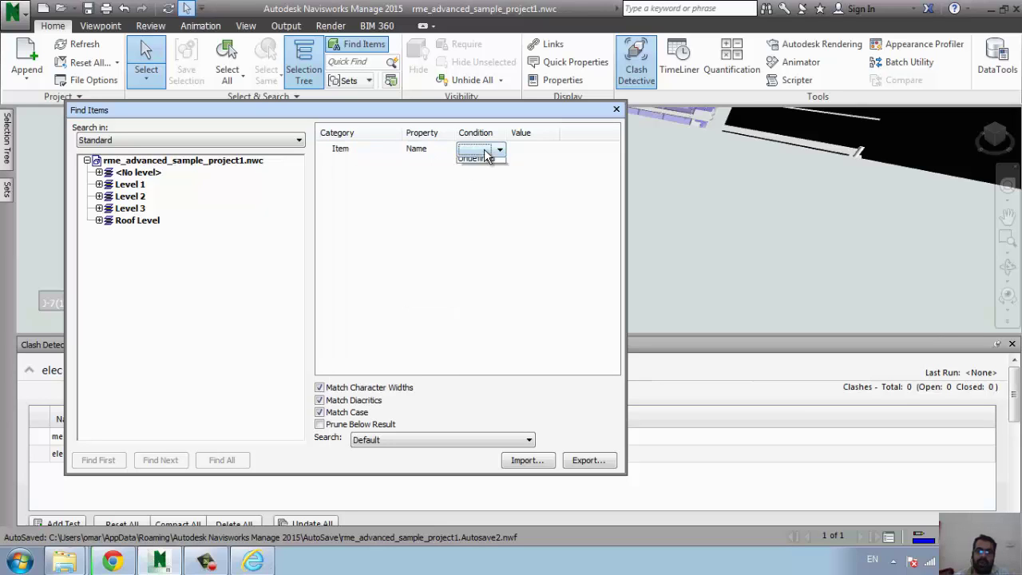
click(494, 164)
click(551, 151)
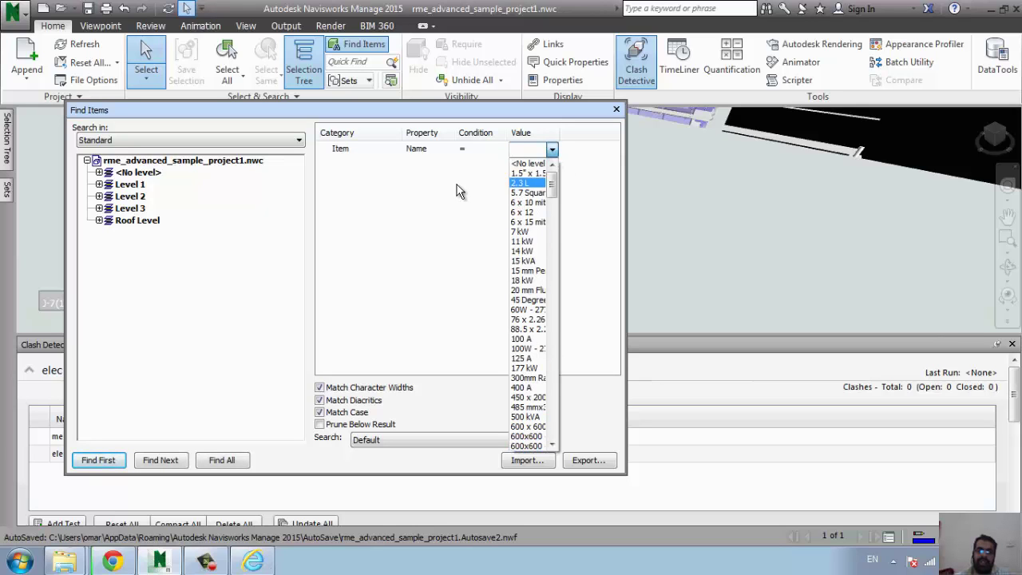
click(383, 172)
Change the criterion's category to Element, keeping Name as the property.
click(389, 152)
click(395, 151)
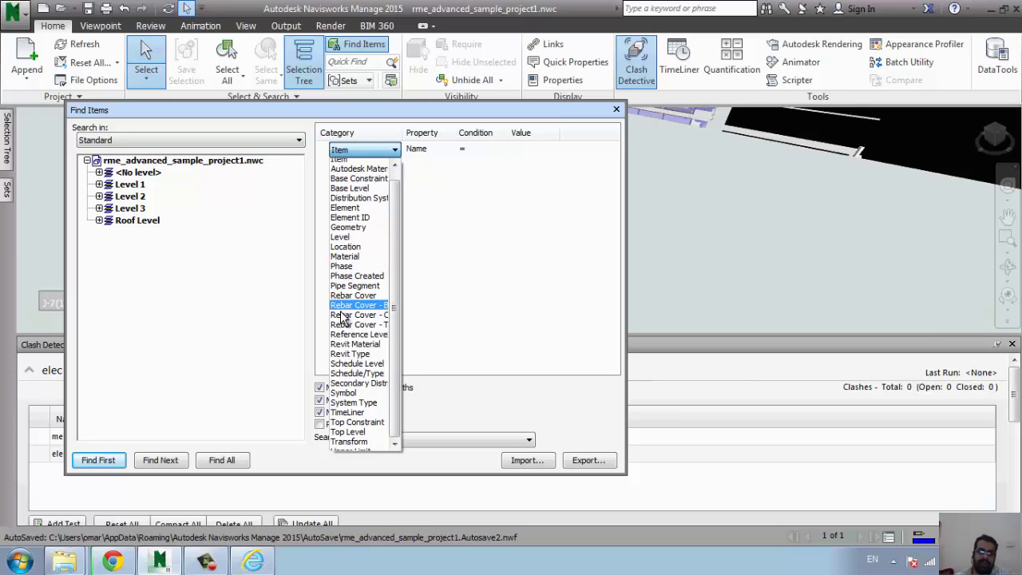
scroll(363, 311, down, 2)
scroll(375, 200, up, 1)
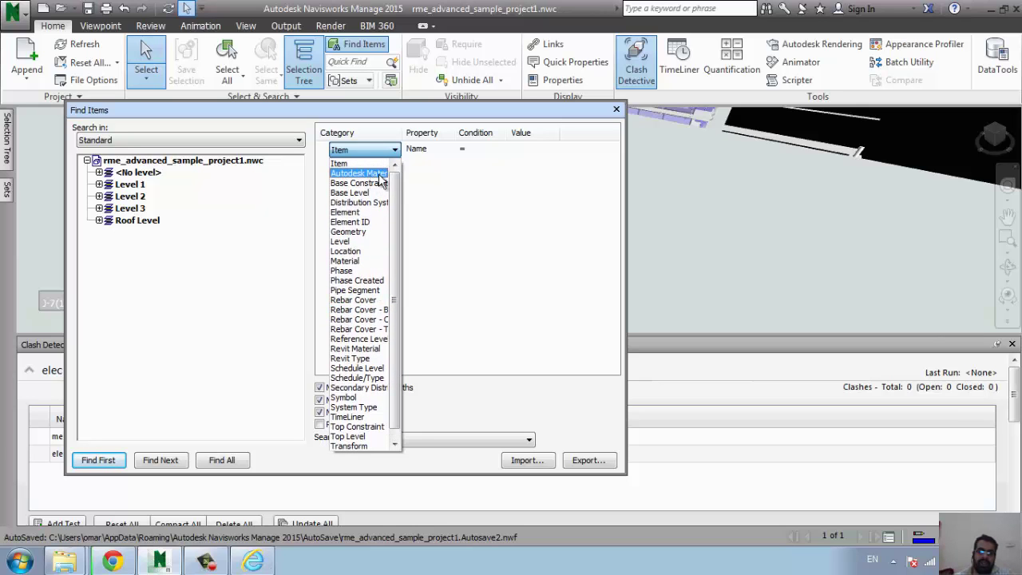
click(372, 213)
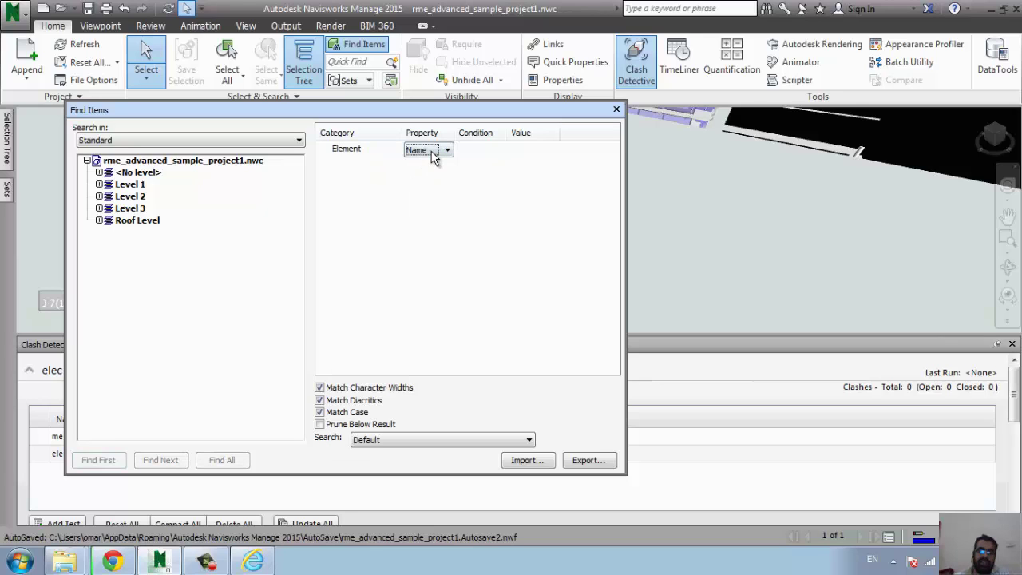
click(434, 153)
click(434, 154)
Set the Element Name condition to '=' and leave the value empty.
click(492, 152)
click(480, 163)
click(550, 149)
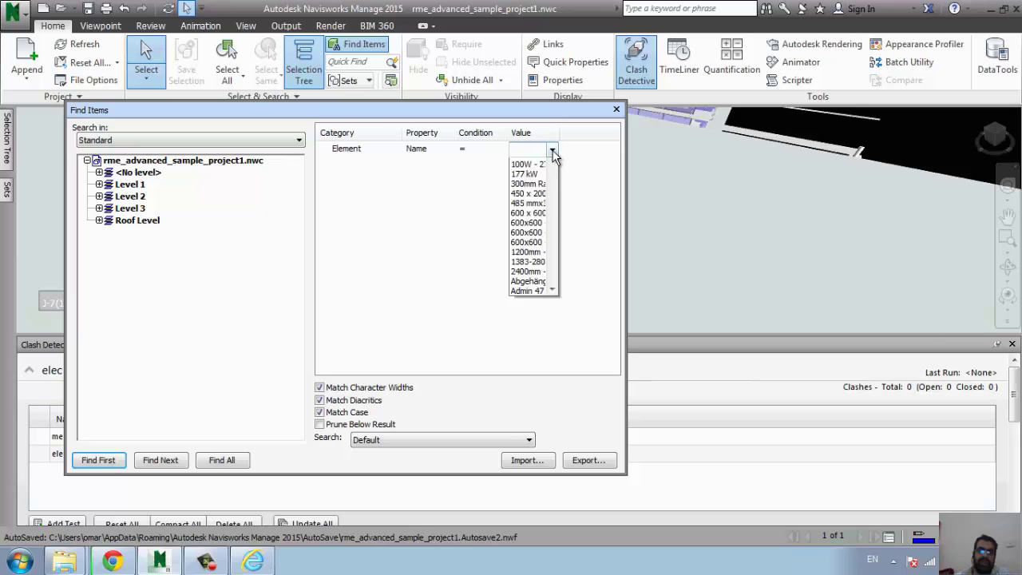
click(557, 158)
click(351, 148)
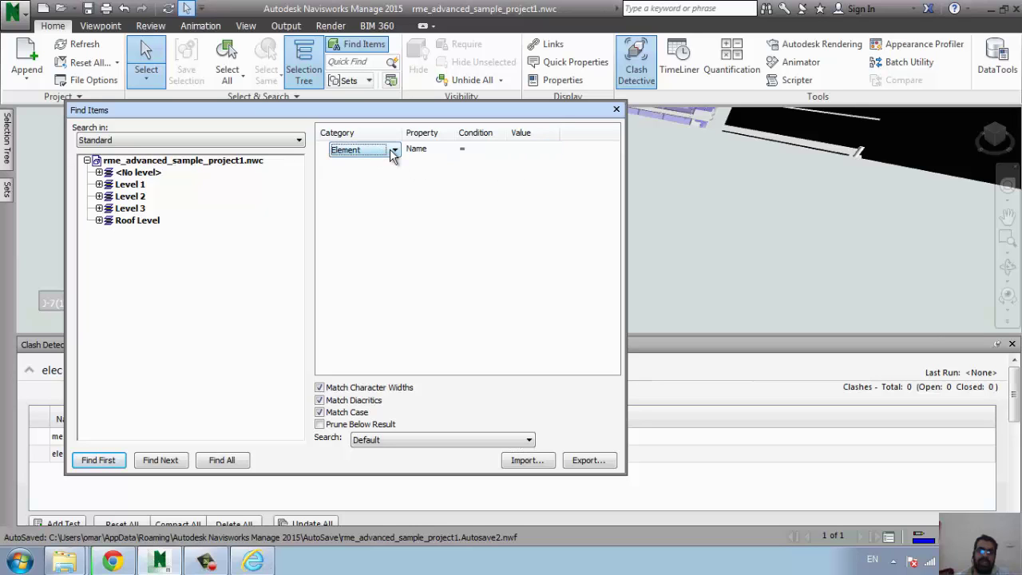
click(394, 149)
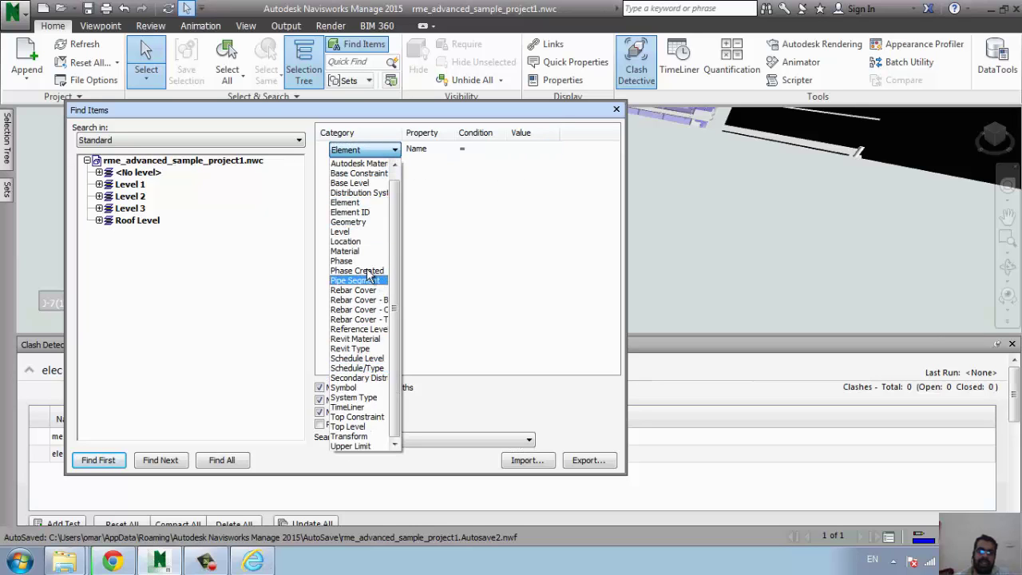
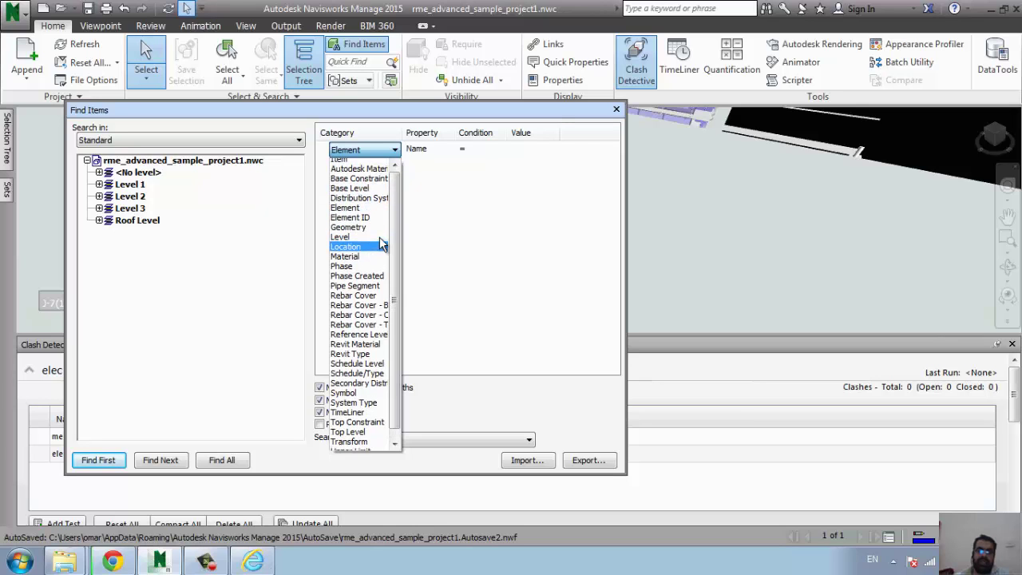
Close the Find Items window and bring up the Selection Tree.
scroll(375, 194, up, 1)
click(460, 220)
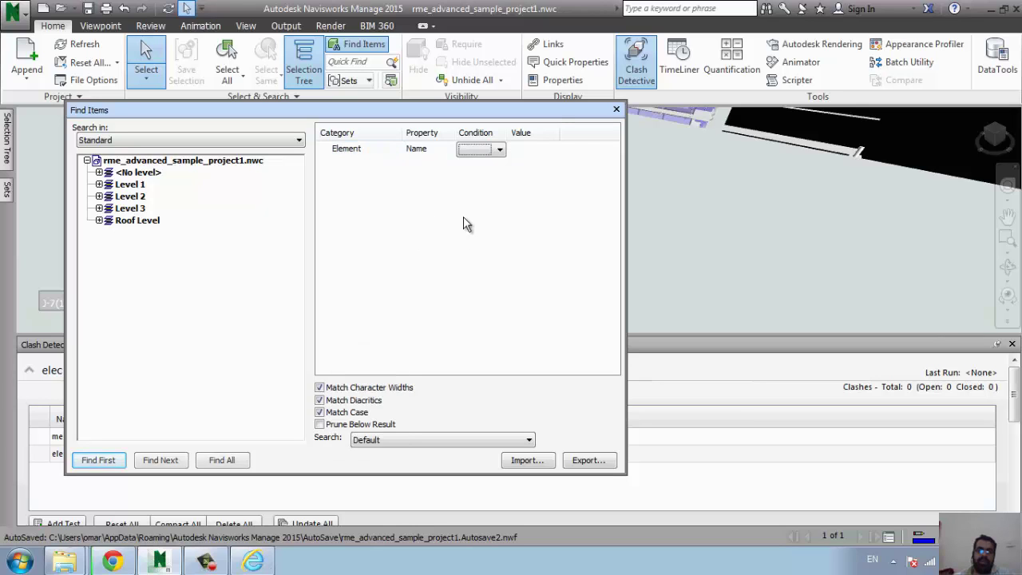
click(617, 110)
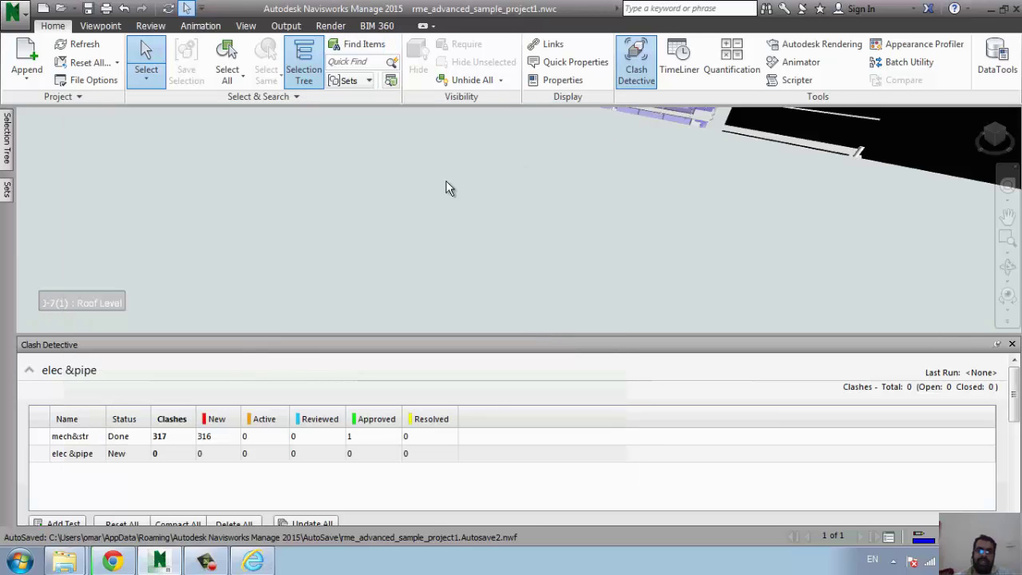
click(6, 160)
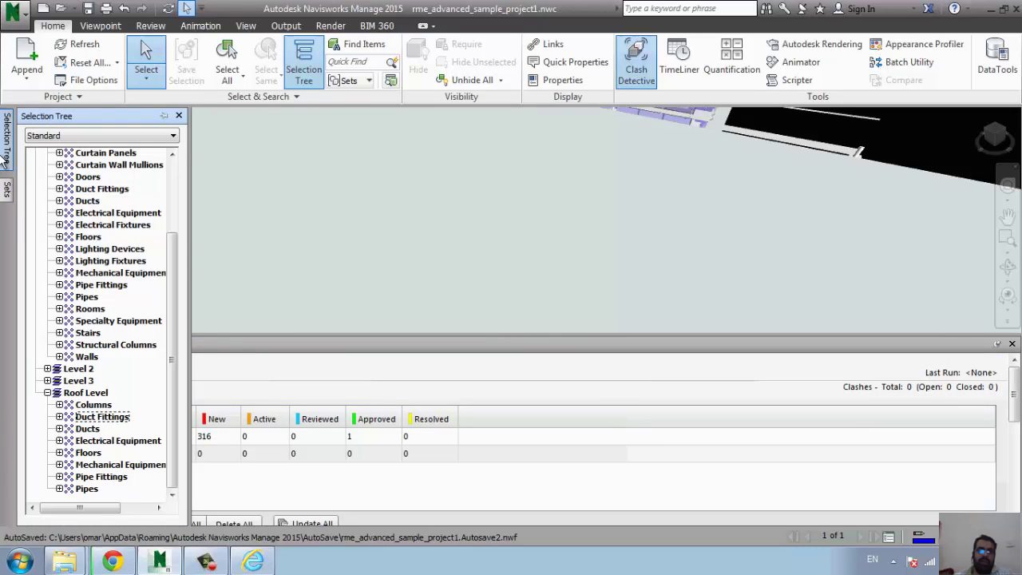
click(6, 207)
click(8, 139)
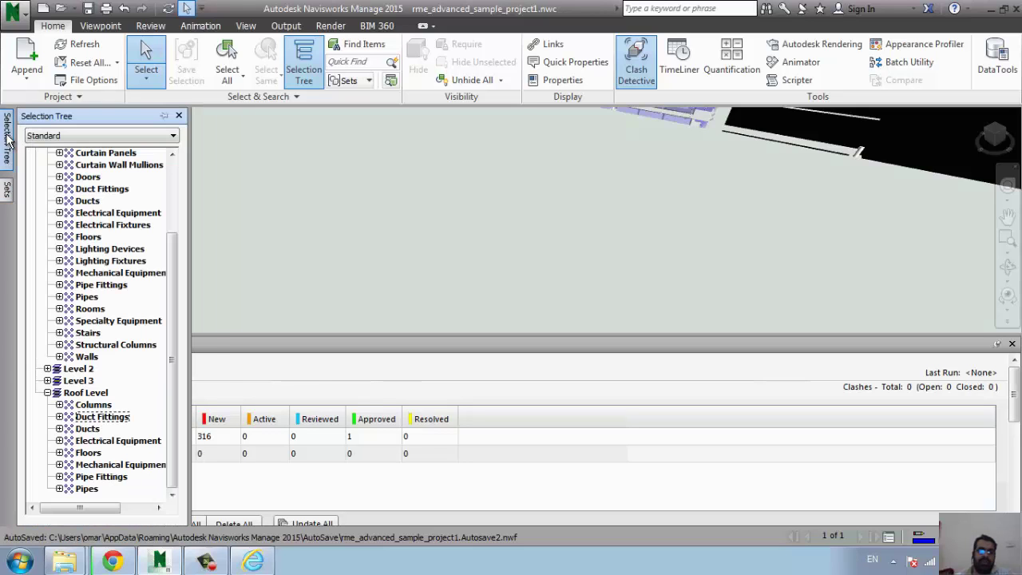
Select Level 1 Air Terminals and Ducts and save them as the set 'duct&air 1'.
scroll(174, 195, up, 3)
click(89, 191)
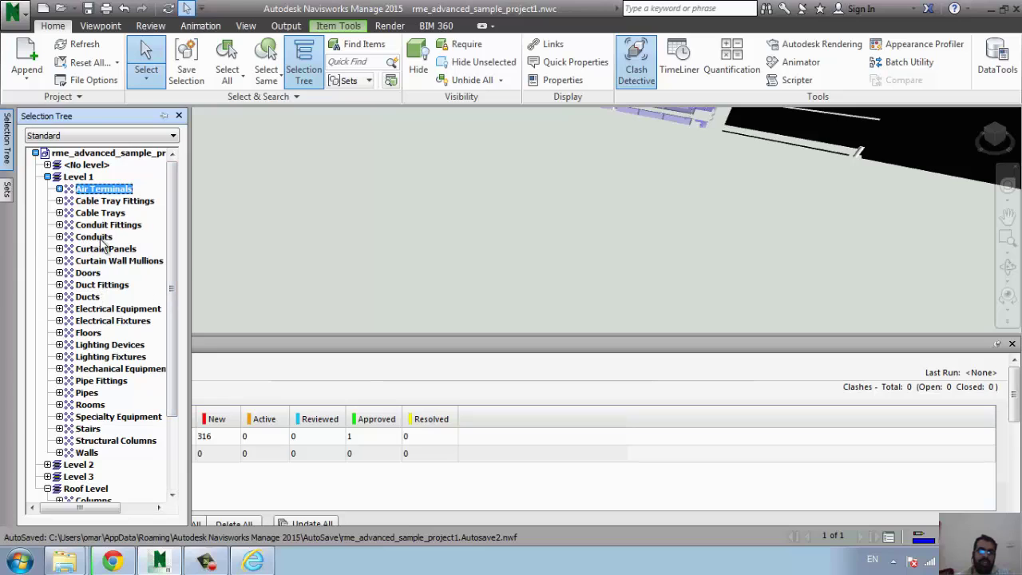
ctrl+click(90, 297)
click(8, 200)
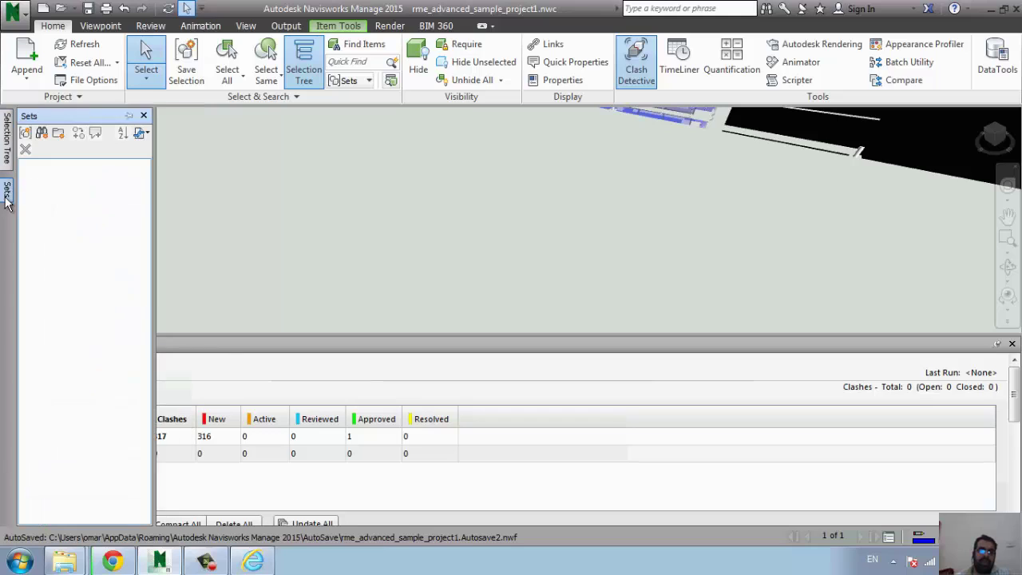
click(26, 134)
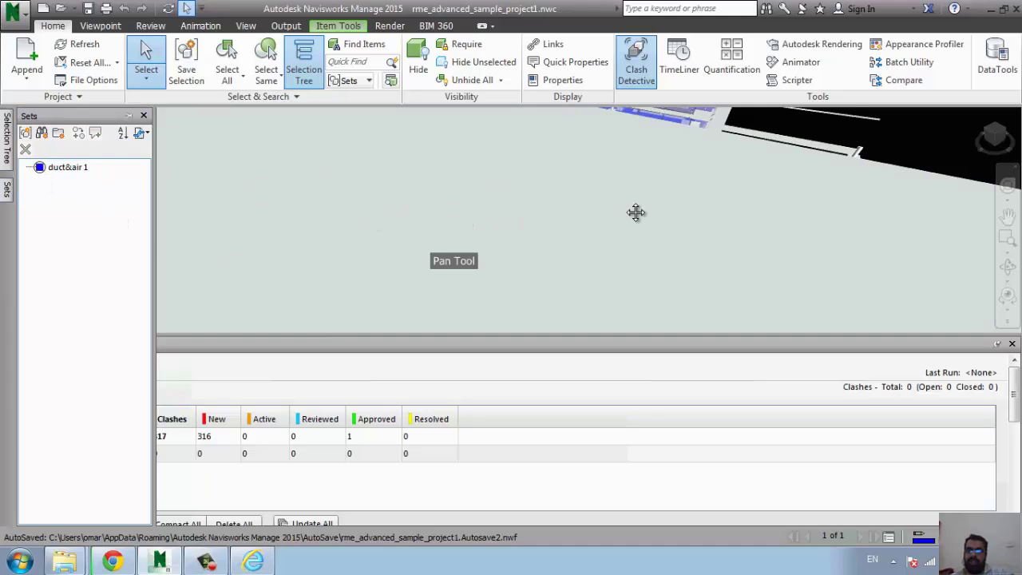
Pan and zoom the 3D view in close to the building interior.
middle_drag(636, 213, 582, 239)
scroll(519, 231, up, 2)
scroll(519, 231, up, 3)
scroll(518, 232, down, 1)
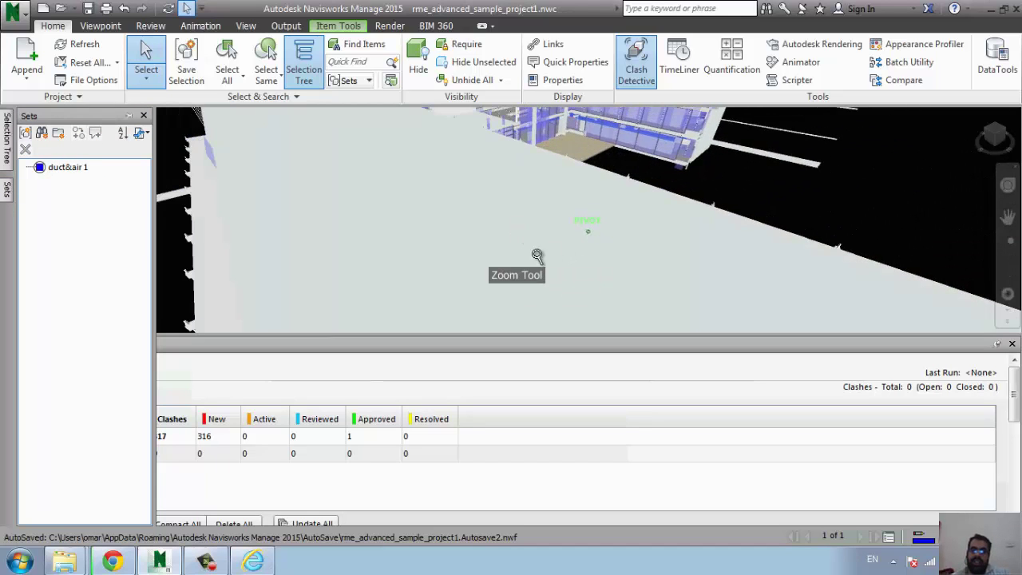
scroll(498, 268, down, 2)
scroll(499, 269, down, 1)
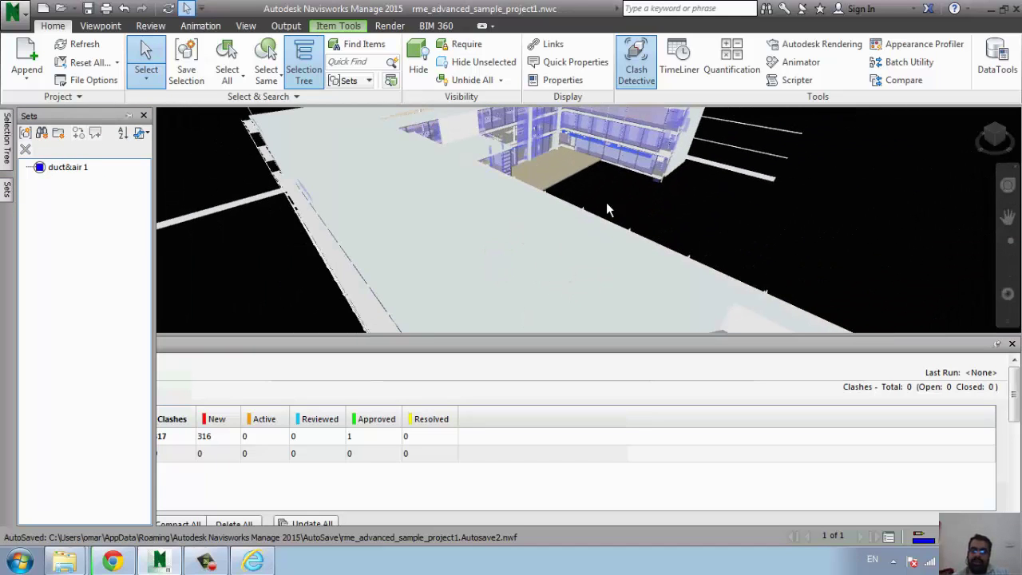
middle_drag(607, 207, 552, 230)
scroll(551, 236, up, 2)
scroll(551, 240, up, 2)
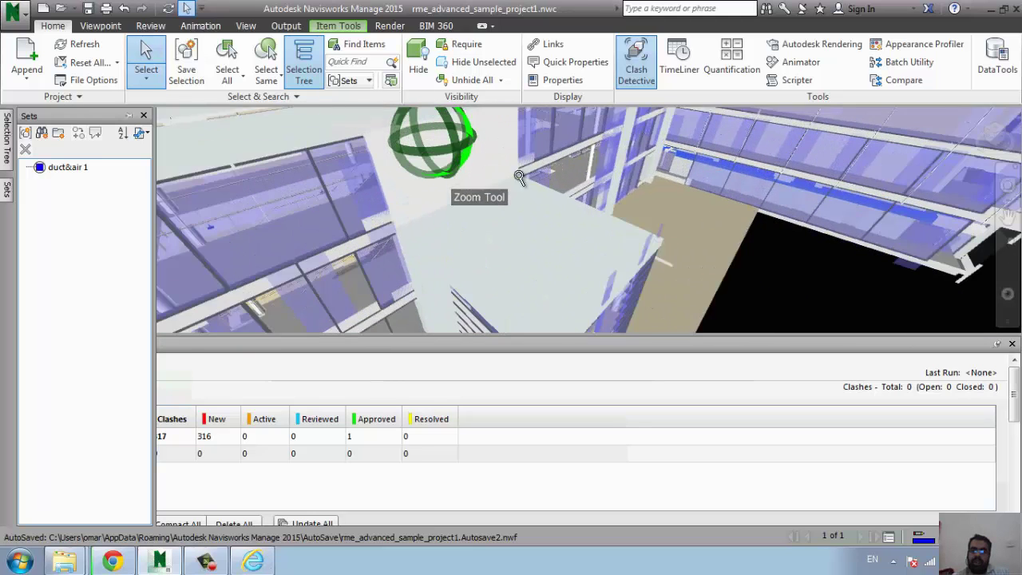
scroll(550, 242, up, 2)
scroll(550, 242, up, 2)
scroll(541, 192, up, 1)
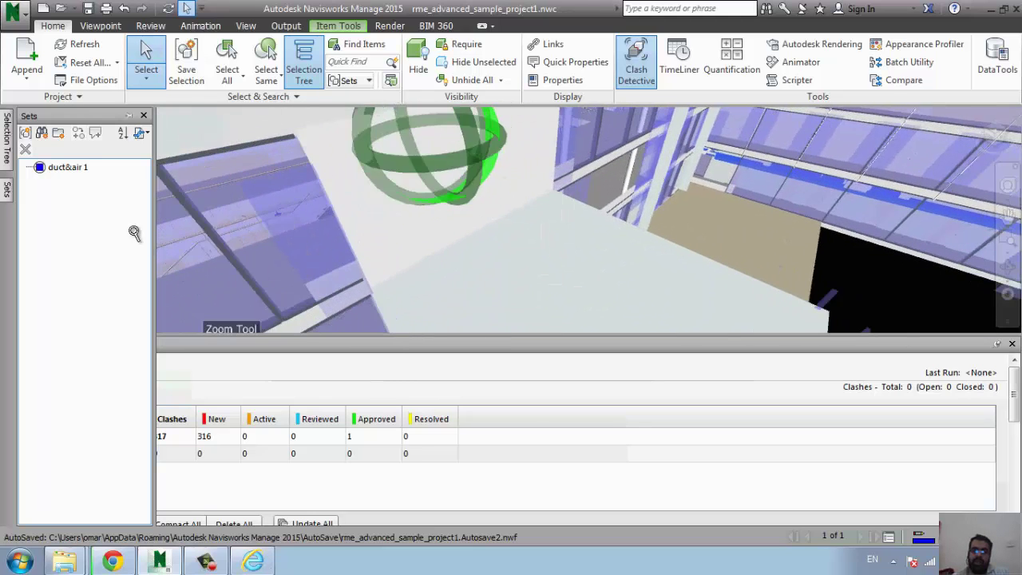
scroll(216, 235, up, 2)
middle_drag(269, 157, 269, 159)
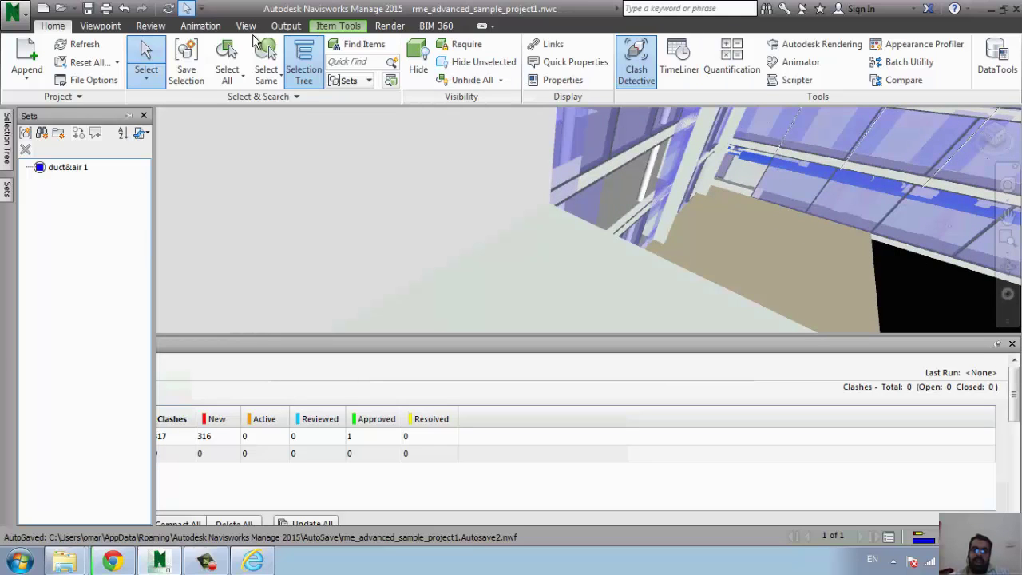
Switch to Walk with Collision on and head toward the stairwell.
click(104, 19)
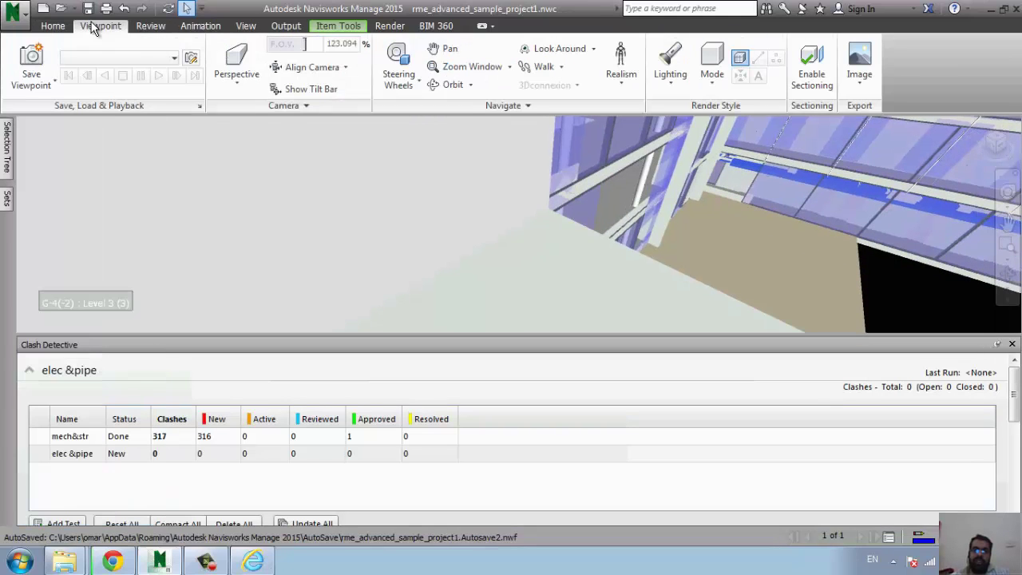
click(611, 90)
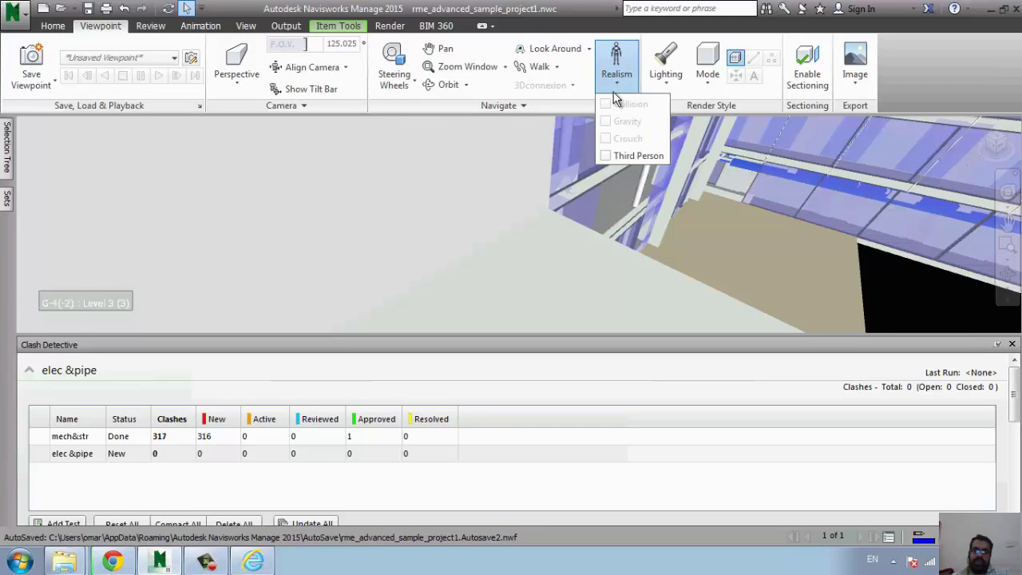
click(538, 67)
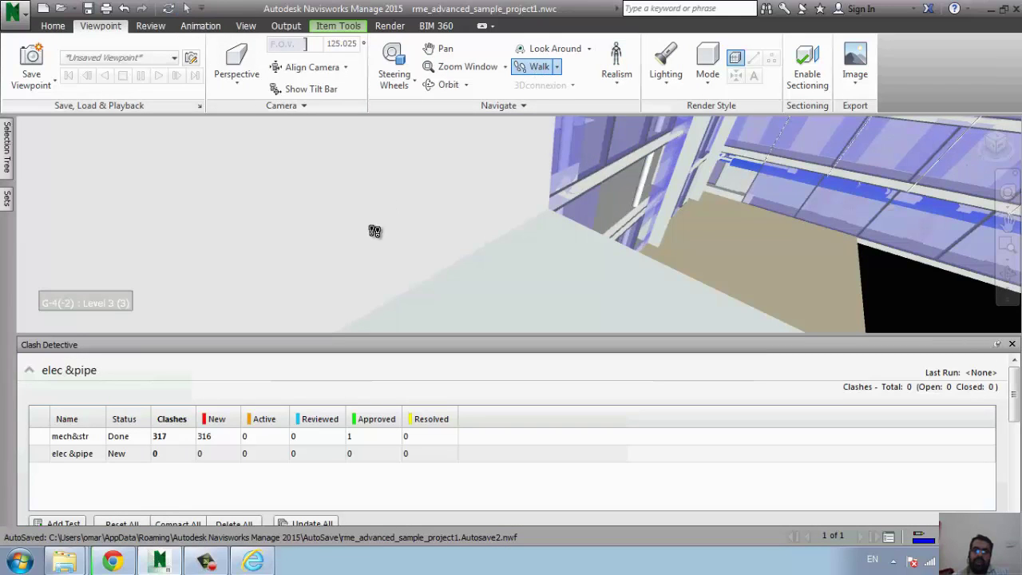
drag(221, 267, 403, 284)
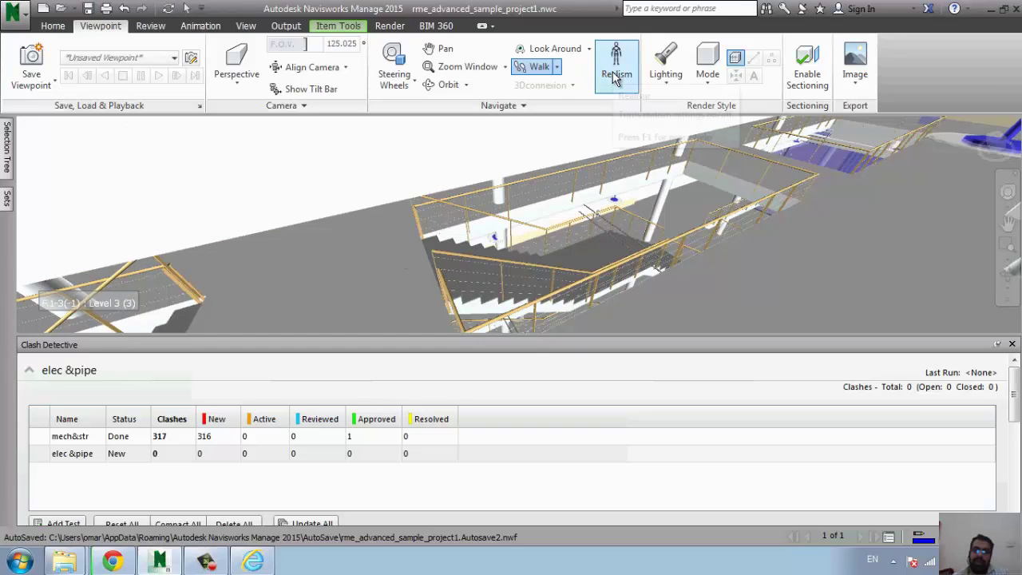
click(613, 71)
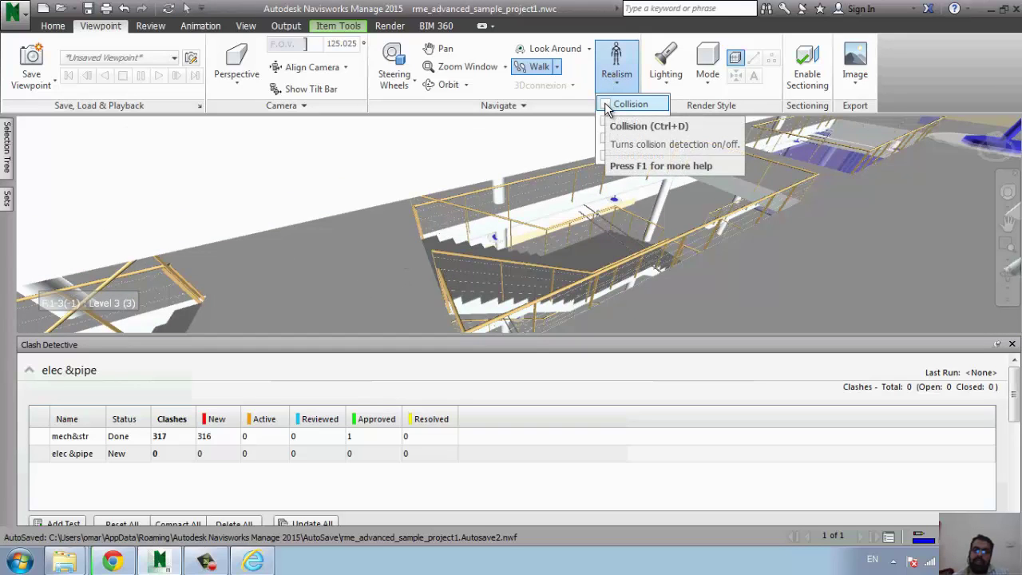
click(607, 105)
click(400, 269)
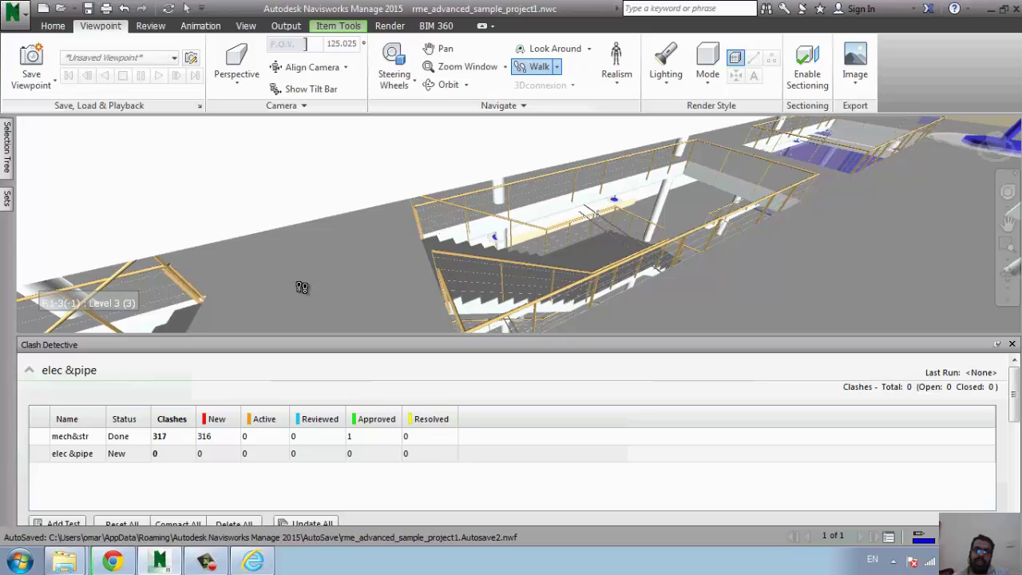
mouse_move(302, 287)
mouse_down()
mouse_move(235, 231)
mouse_move(387, 310)
mouse_up()
drag(516, 280, 270, 281)
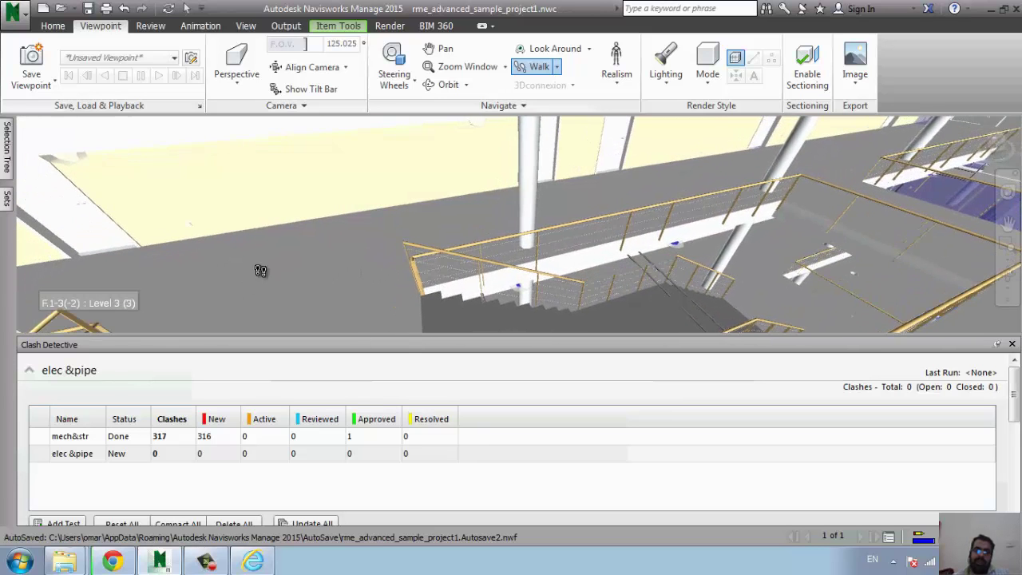
Turn on Gravity and walk down the stairs from Level 3 to Level 1.
click(616, 64)
click(619, 121)
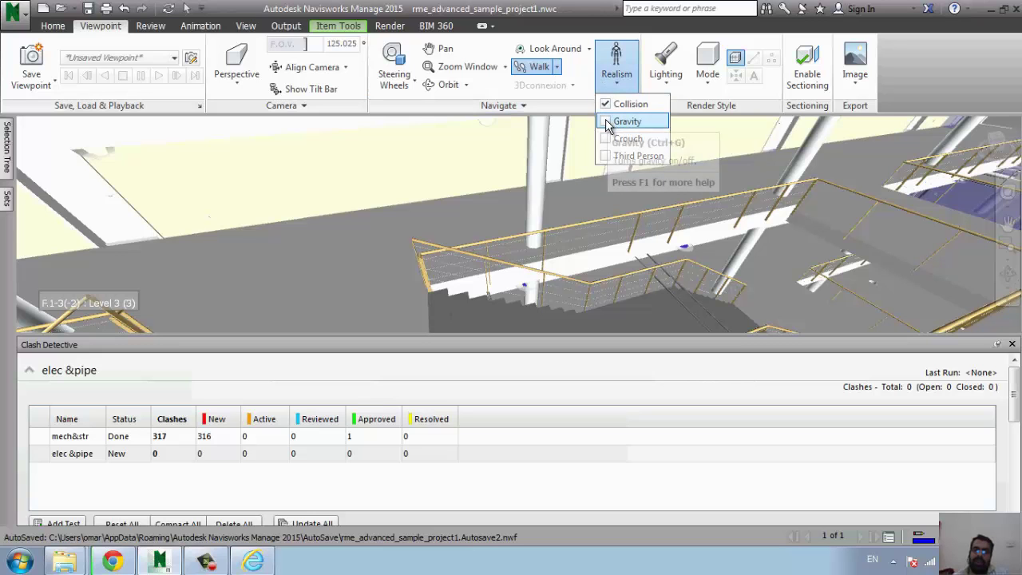
mouse_move(369, 286)
mouse_down()
mouse_move(280, 328)
mouse_move(314, 285)
mouse_move(196, 285)
mouse_move(282, 295)
mouse_move(221, 268)
mouse_up()
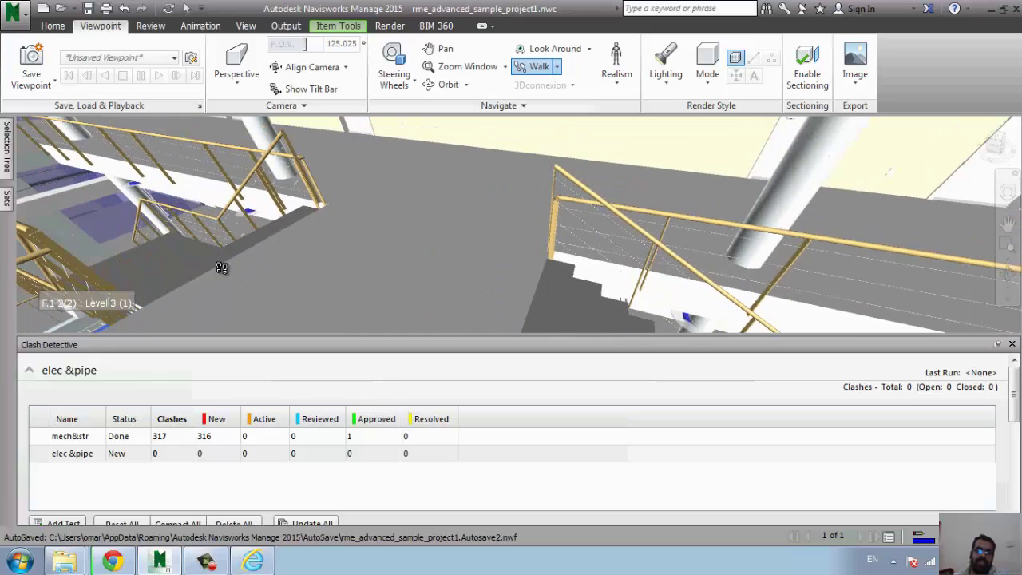
mouse_move(127, 252)
mouse_down()
mouse_move(115, 247)
mouse_move(195, 288)
mouse_up()
mouse_move(314, 280)
mouse_down()
mouse_move(235, 261)
mouse_move(229, 276)
mouse_move(220, 237)
mouse_move(360, 258)
mouse_move(263, 246)
mouse_move(386, 222)
mouse_up()
mouse_move(315, 207)
mouse_down()
mouse_move(244, 221)
mouse_move(370, 230)
mouse_move(383, 244)
mouse_move(338, 251)
mouse_move(338, 210)
mouse_move(304, 258)
mouse_move(304, 225)
mouse_move(283, 260)
mouse_move(336, 255)
mouse_move(317, 249)
mouse_move(653, 328)
mouse_move(591, 304)
mouse_up()
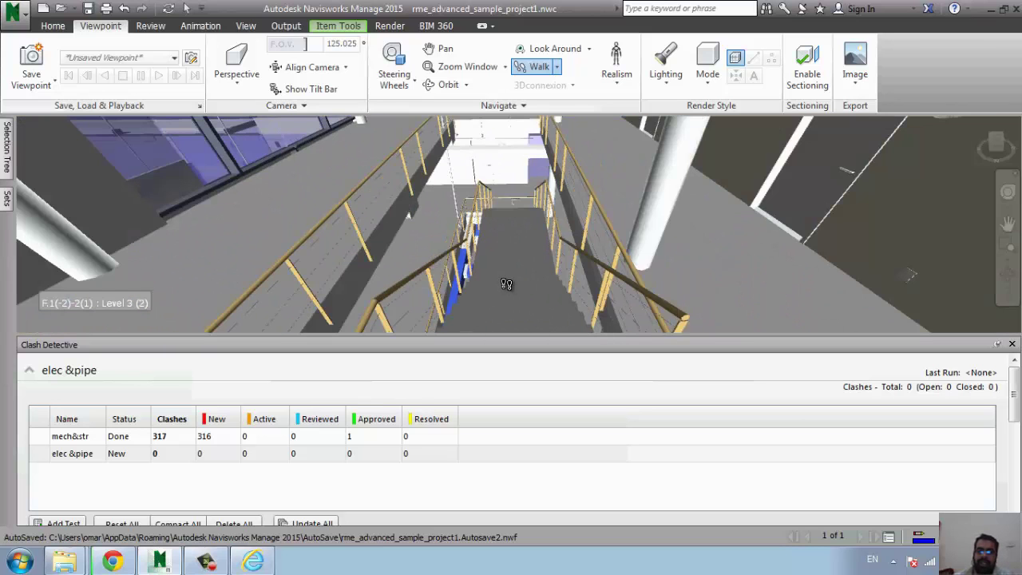
mouse_move(506, 285)
mouse_down()
mouse_move(496, 269)
mouse_move(511, 247)
mouse_move(522, 285)
mouse_move(532, 278)
mouse_move(527, 221)
mouse_move(529, 262)
mouse_move(509, 327)
mouse_move(520, 344)
mouse_move(499, 263)
mouse_move(509, 258)
mouse_move(511, 199)
mouse_move(497, 242)
mouse_move(502, 210)
mouse_move(489, 238)
mouse_move(411, 270)
mouse_move(274, 283)
mouse_move(206, 284)
mouse_move(30, 231)
mouse_move(75, 212)
mouse_up()
mouse_move(362, 256)
mouse_down()
mouse_move(355, 209)
mouse_move(217, 197)
mouse_move(539, 214)
mouse_up()
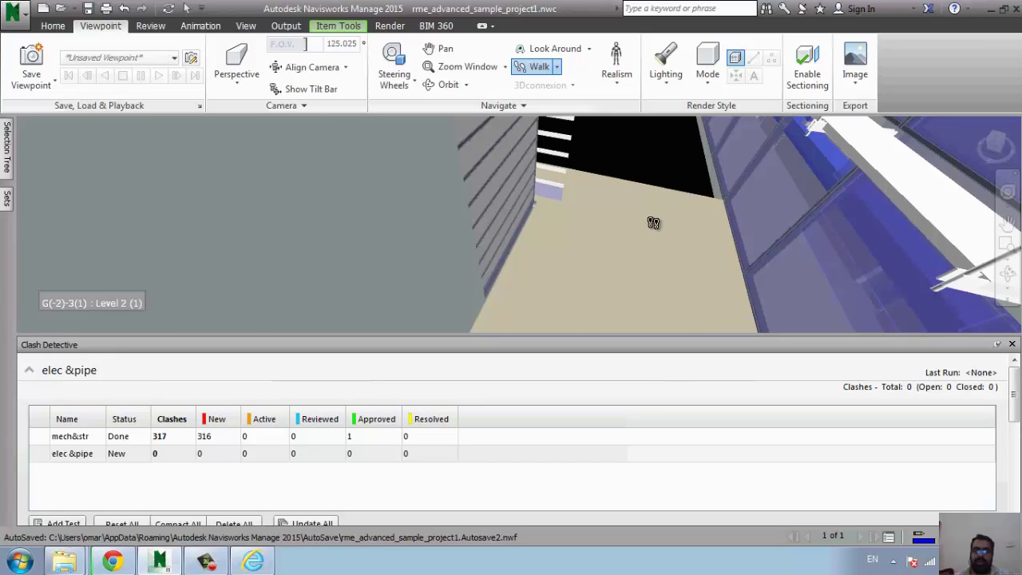
drag(653, 223, 692, 166)
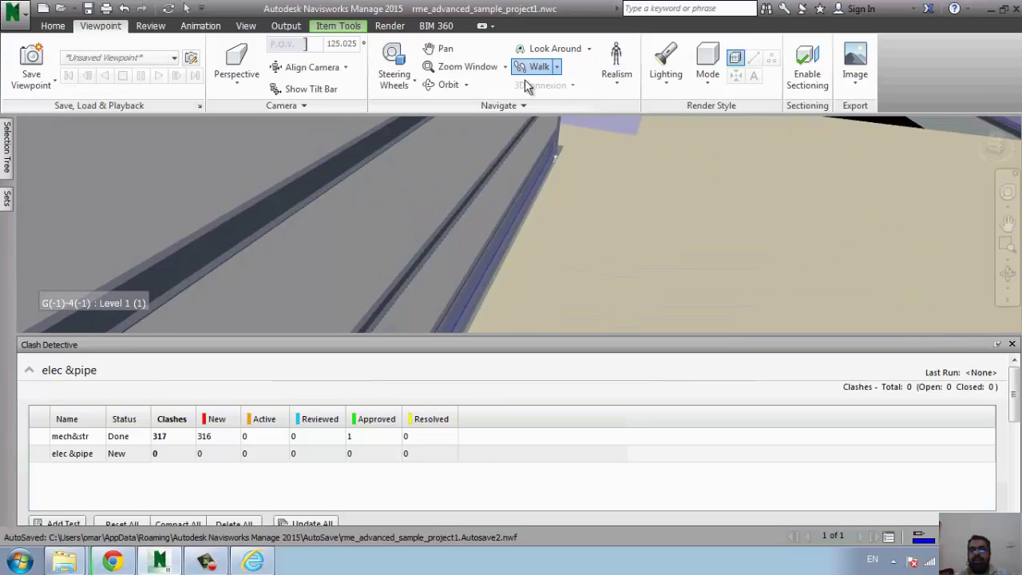
Fly through the Level 1 room and enable the Third Person avatar.
click(557, 67)
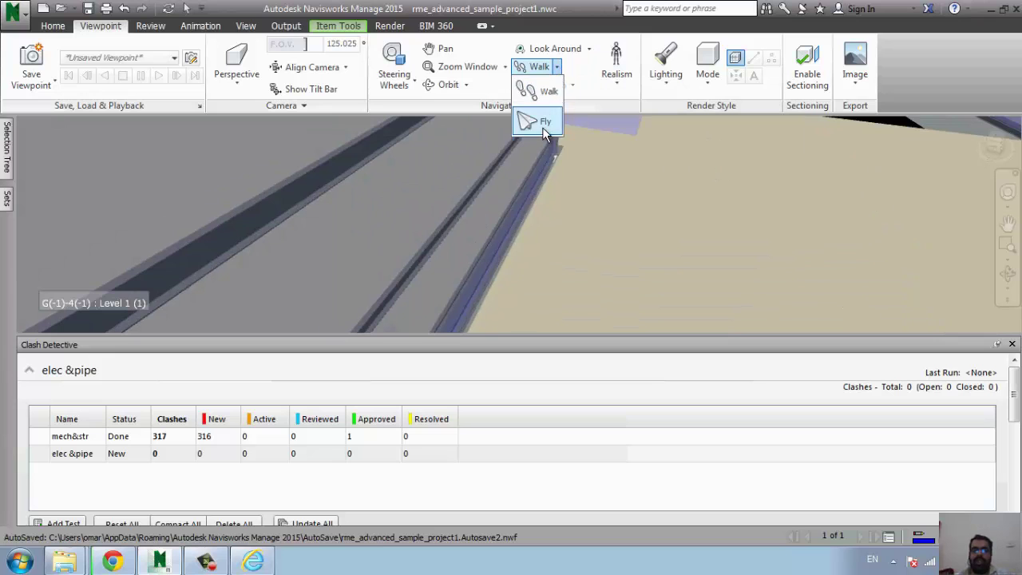
click(542, 127)
mouse_move(520, 199)
mouse_down()
mouse_move(216, 208)
mouse_move(390, 299)
mouse_up()
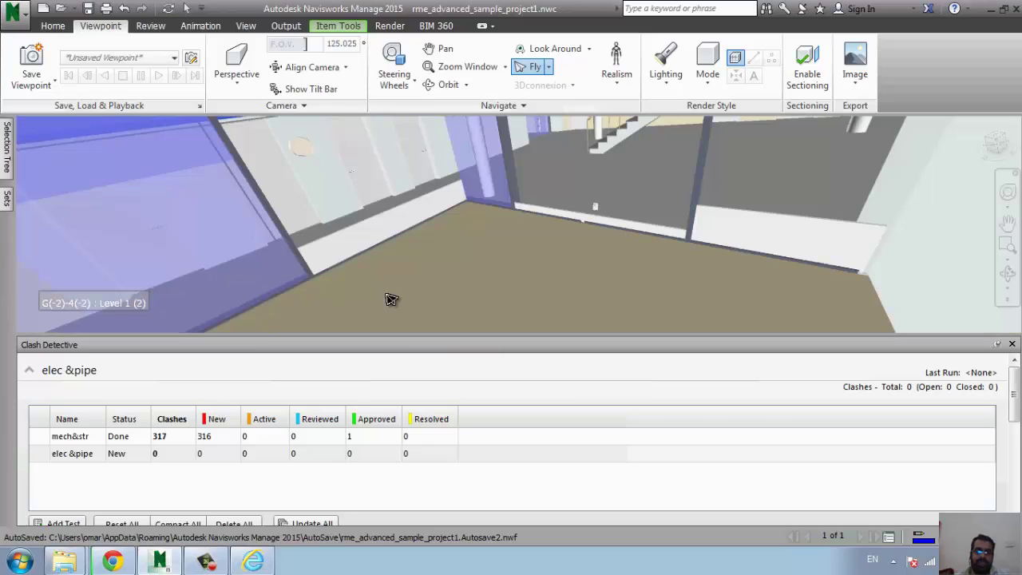
click(608, 88)
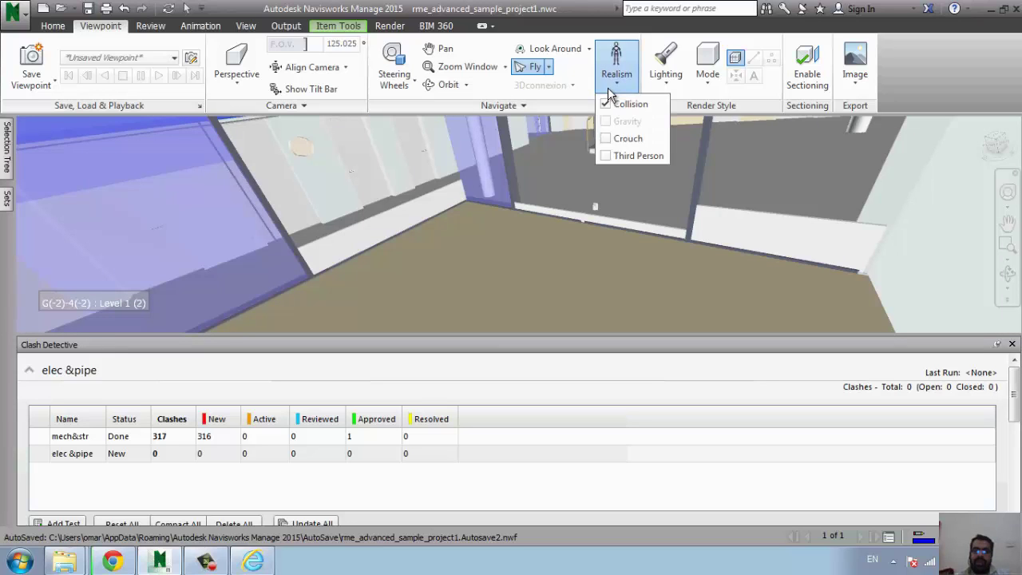
click(613, 156)
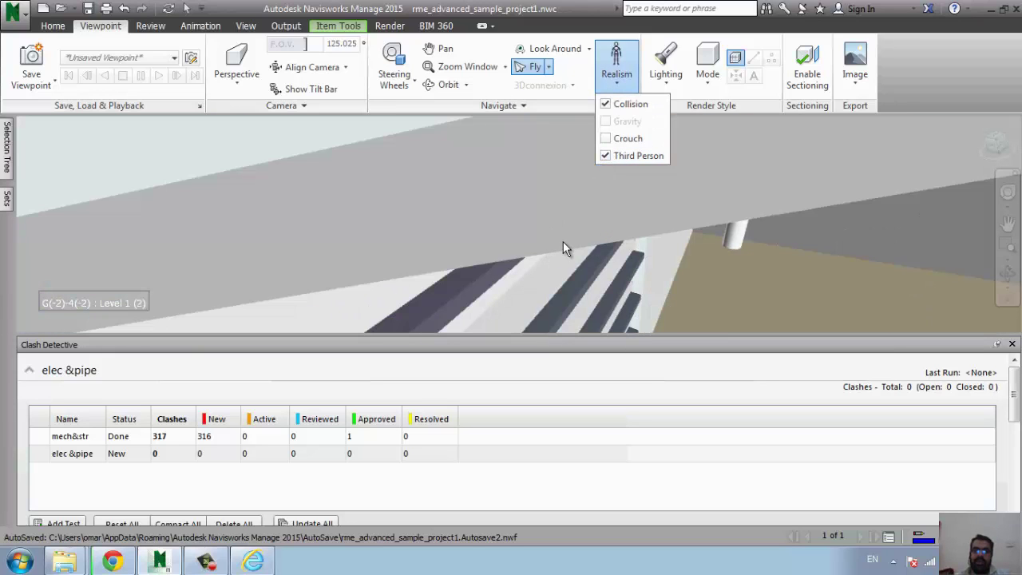
click(563, 241)
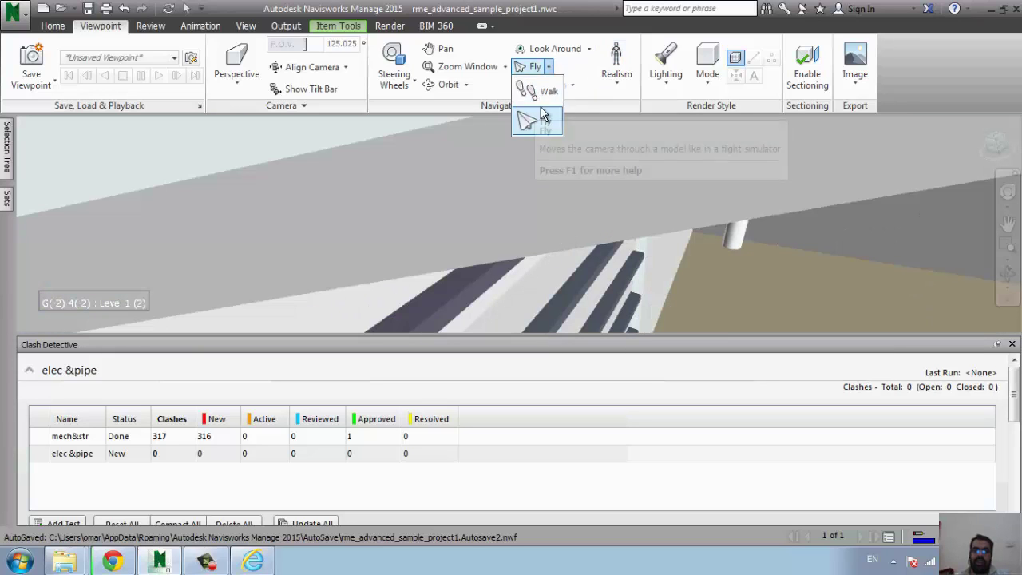
Walk into the room behind the avatar, then turn Gravity off.
click(533, 94)
drag(577, 306, 707, 320)
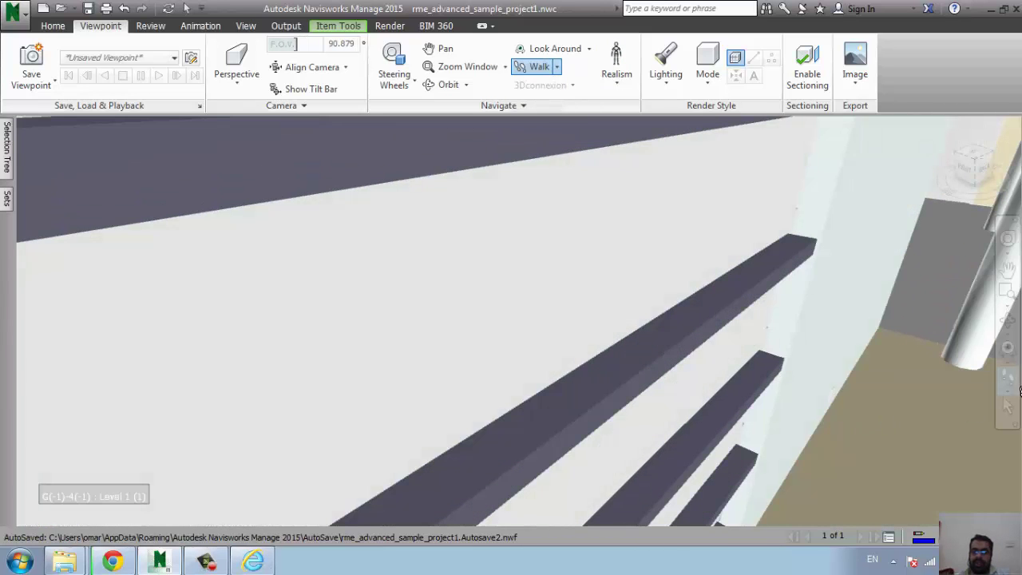
drag(1020, 390, 918, 354)
drag(529, 373, 512, 320)
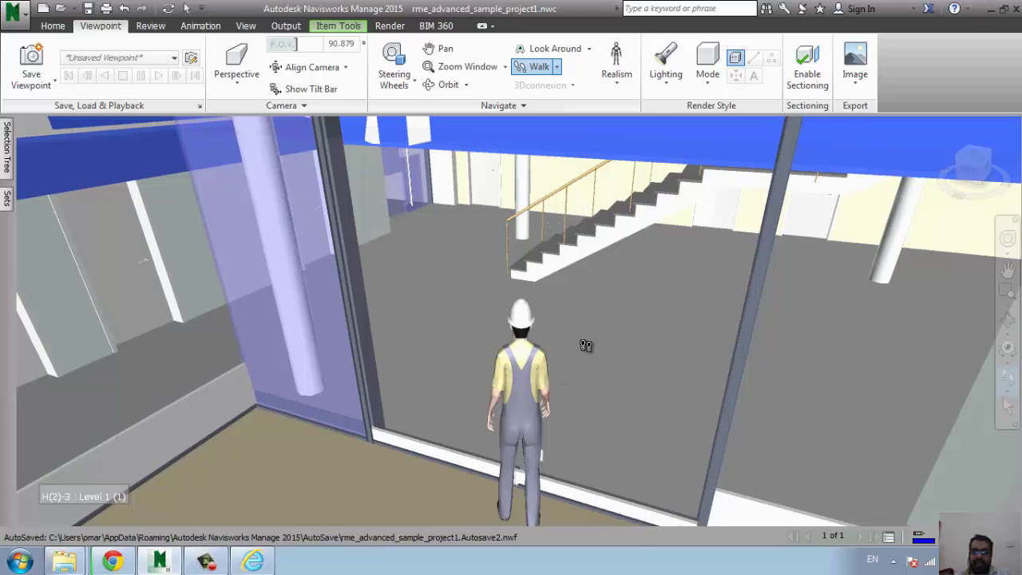
drag(505, 327, 573, 466)
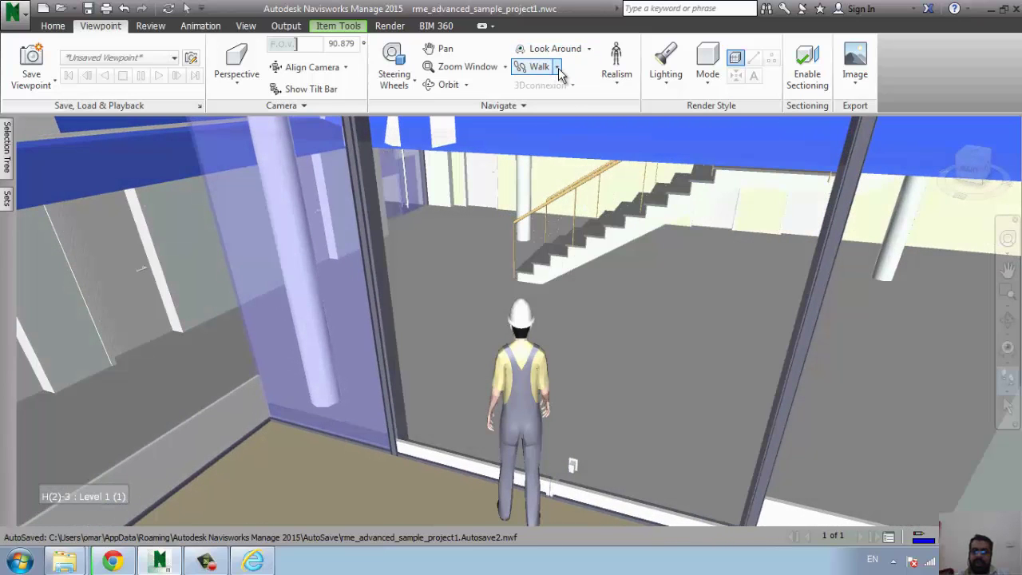
click(617, 76)
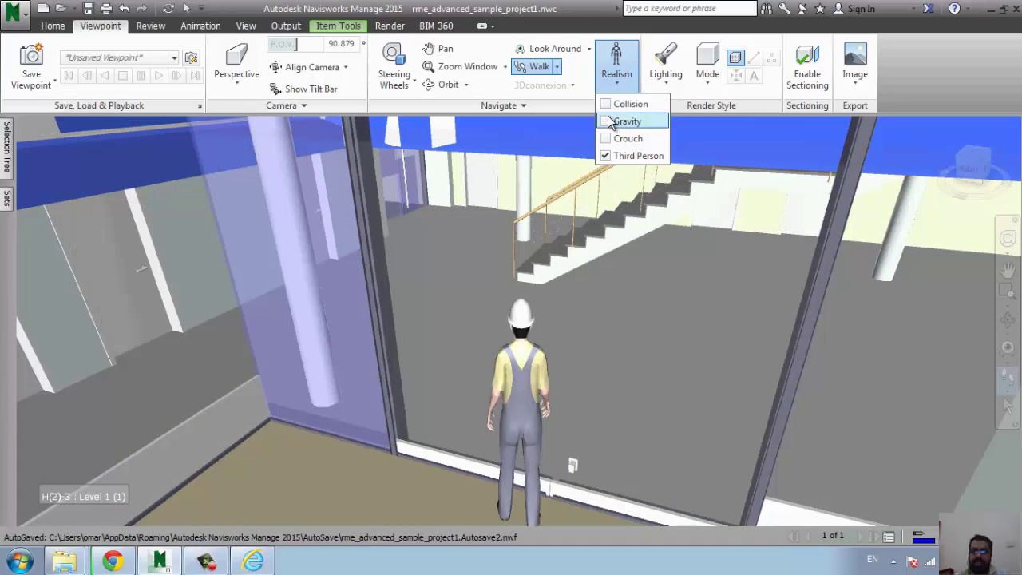
click(609, 121)
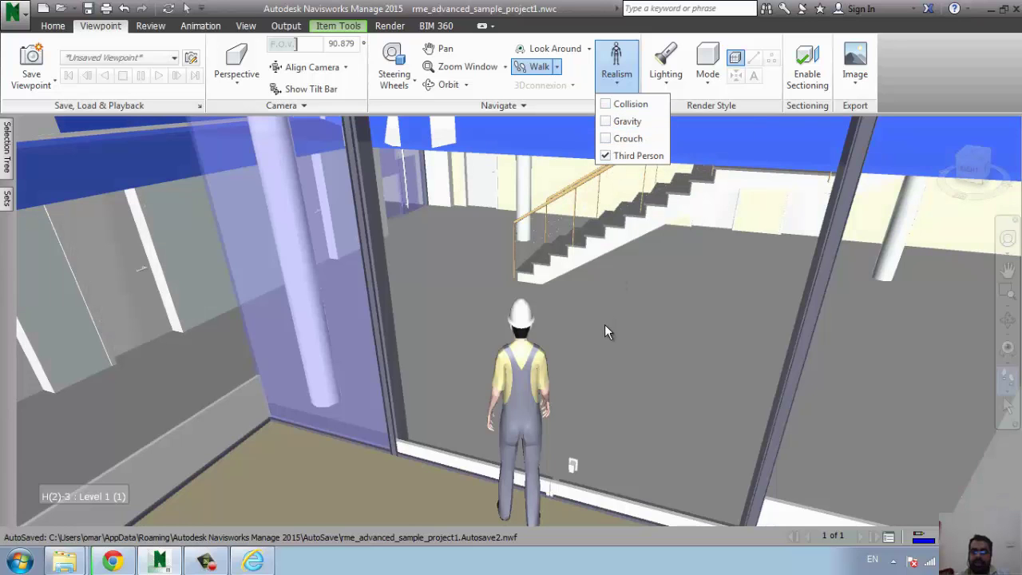
click(617, 298)
mouse_move(523, 355)
mouse_down()
mouse_move(401, 296)
mouse_move(479, 300)
mouse_up()
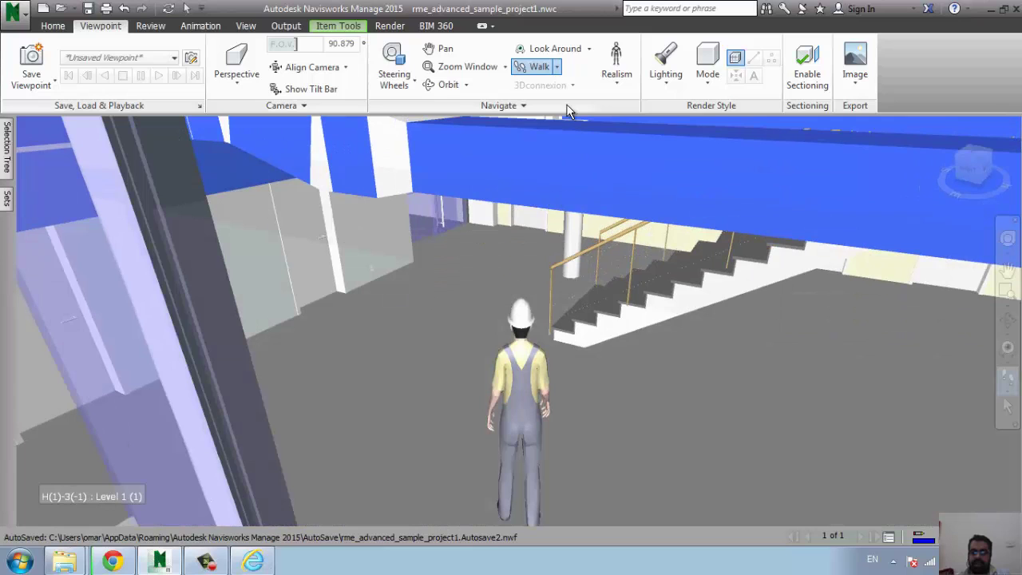
Turn on Collision and walk the avatar past the column and door to the staircase.
click(616, 71)
click(605, 107)
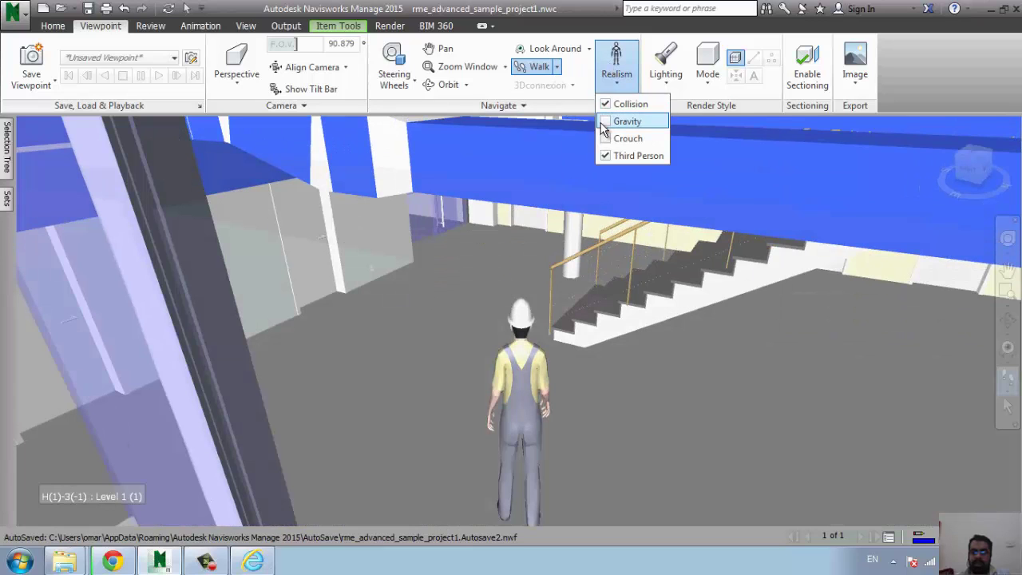
click(508, 306)
mouse_move(502, 335)
mouse_down()
mouse_move(498, 299)
mouse_move(660, 392)
mouse_move(648, 424)
mouse_move(335, 277)
mouse_move(408, 309)
mouse_move(721, 504)
mouse_move(562, 359)
mouse_up()
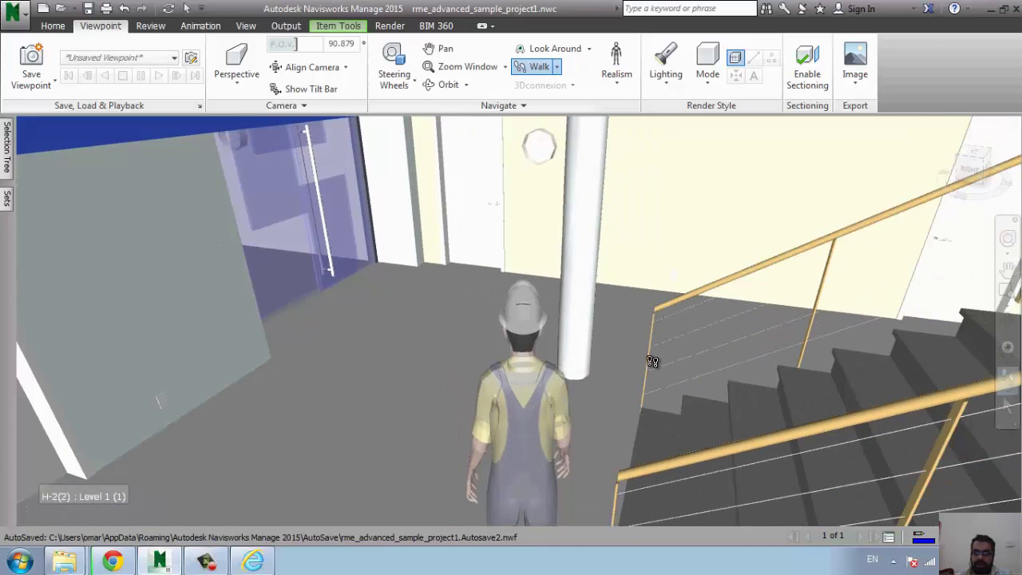
mouse_move(652, 362)
mouse_down()
mouse_move(559, 361)
mouse_move(608, 334)
mouse_move(803, 406)
mouse_move(684, 274)
mouse_move(810, 356)
mouse_move(600, 402)
mouse_up()
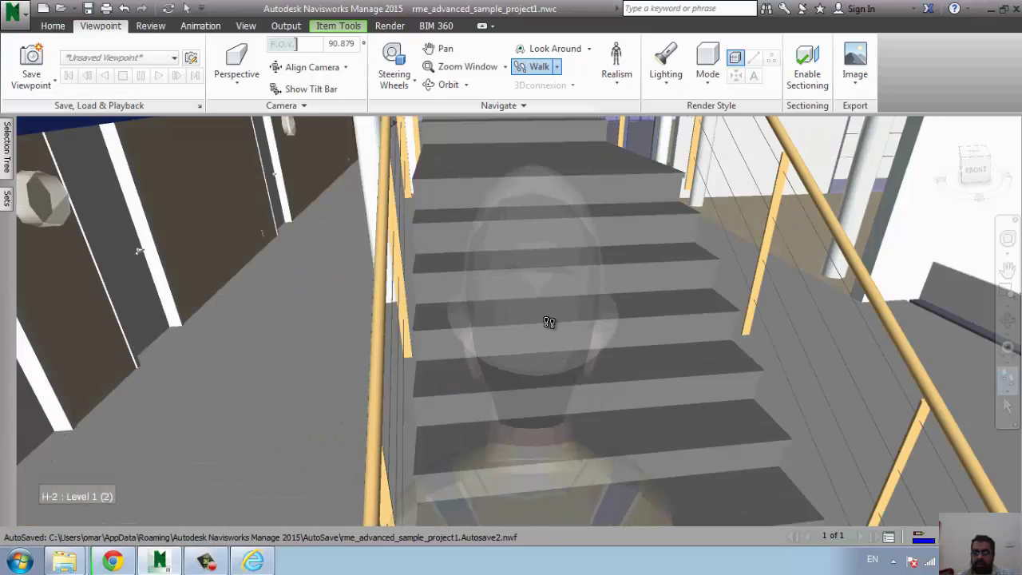
mouse_move(550, 322)
mouse_down()
mouse_move(564, 285)
mouse_move(432, 277)
mouse_move(481, 242)
mouse_move(605, 269)
mouse_move(678, 428)
mouse_up()
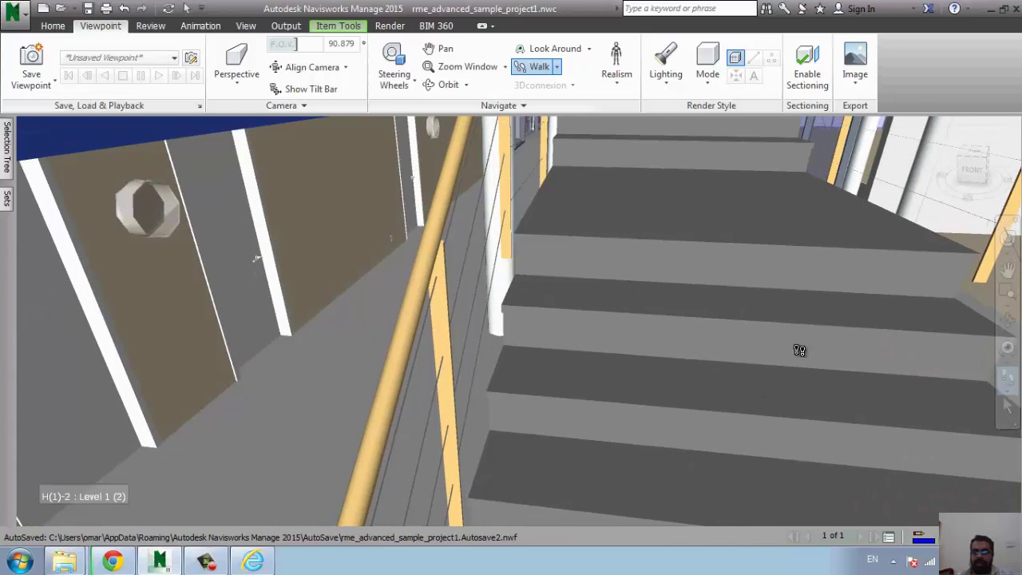
Turn to face the stairs, walk toward them, and toggle third person with Ctrl+T.
mouse_move(800, 350)
mouse_down()
mouse_move(831, 299)
mouse_move(764, 224)
mouse_move(848, 184)
mouse_move(427, 165)
mouse_move(735, 258)
mouse_move(803, 391)
mouse_move(833, 522)
mouse_move(815, 358)
mouse_move(678, 274)
mouse_up()
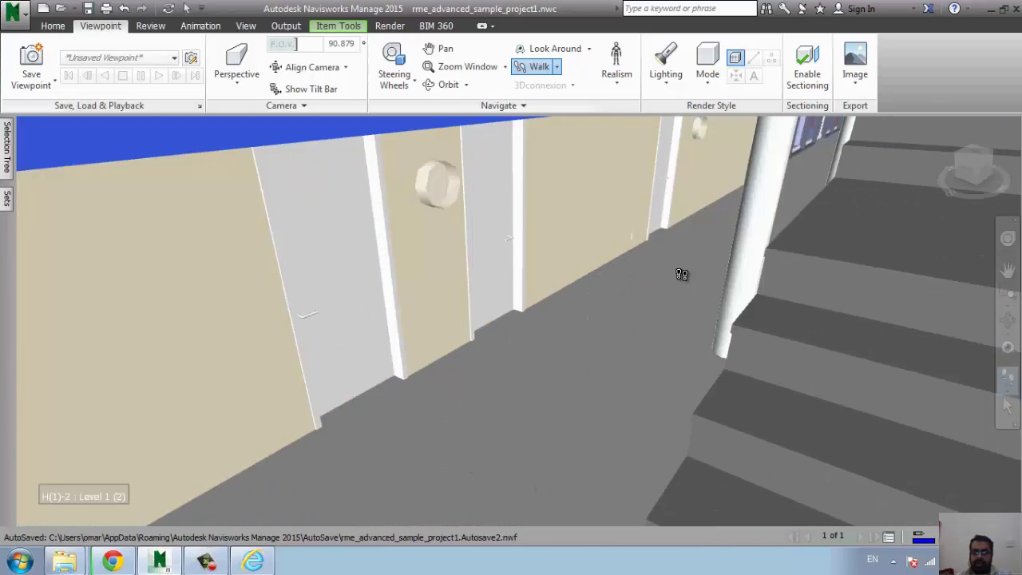
mouse_move(955, 340)
mouse_down()
mouse_move(721, 327)
mouse_move(684, 199)
mouse_move(669, 176)
mouse_move(648, 171)
mouse_move(729, 164)
mouse_move(753, 270)
mouse_move(714, 484)
mouse_move(726, 500)
mouse_move(682, 266)
mouse_move(690, 197)
mouse_move(679, 320)
mouse_move(608, 519)
mouse_move(621, 527)
mouse_move(725, 350)
mouse_up()
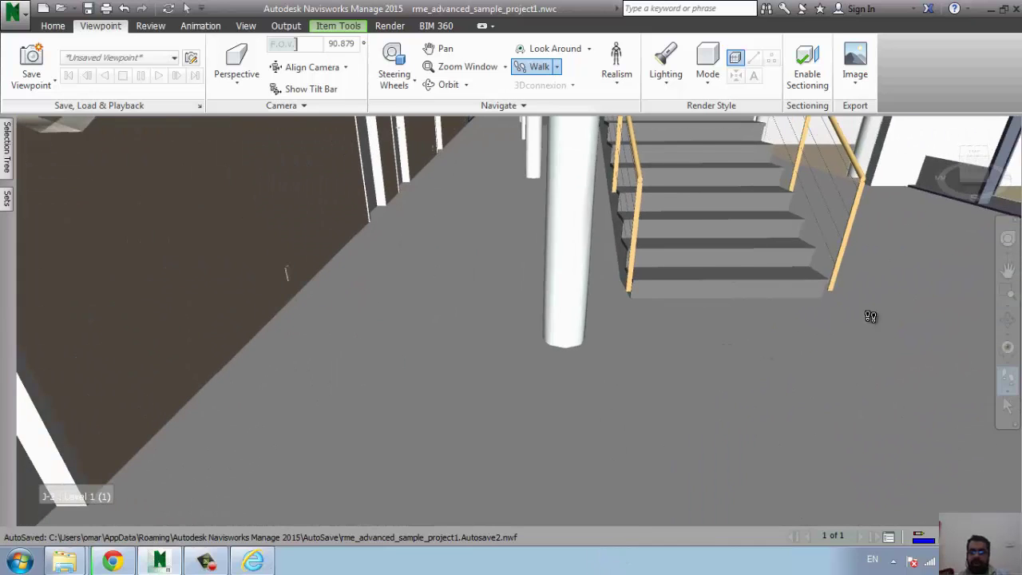
mouse_move(871, 316)
mouse_down()
mouse_move(906, 304)
mouse_move(810, 267)
mouse_move(895, 219)
mouse_move(550, 221)
mouse_move(607, 199)
mouse_move(594, 165)
mouse_move(450, 200)
mouse_move(475, 210)
mouse_move(461, 177)
mouse_move(543, 176)
mouse_move(580, 235)
mouse_move(534, 142)
mouse_move(438, 245)
mouse_move(392, 178)
mouse_move(360, 178)
mouse_move(648, 388)
mouse_move(863, 365)
mouse_move(764, 330)
mouse_move(479, 336)
mouse_move(365, 266)
mouse_move(400, 237)
mouse_move(788, 367)
mouse_move(959, 391)
mouse_move(884, 334)
mouse_move(519, 382)
mouse_up()
key(ctrl+t)
mouse_move(339, 361)
mouse_down()
mouse_move(308, 349)
mouse_move(379, 305)
mouse_move(712, 381)
mouse_move(644, 320)
mouse_move(732, 292)
mouse_move(296, 170)
mouse_move(551, 239)
mouse_move(724, 219)
mouse_move(710, 210)
mouse_move(485, 218)
mouse_move(333, 208)
mouse_move(390, 295)
mouse_move(424, 516)
mouse_move(427, 404)
mouse_move(327, 269)
mouse_move(229, 228)
mouse_move(380, 203)
mouse_up()
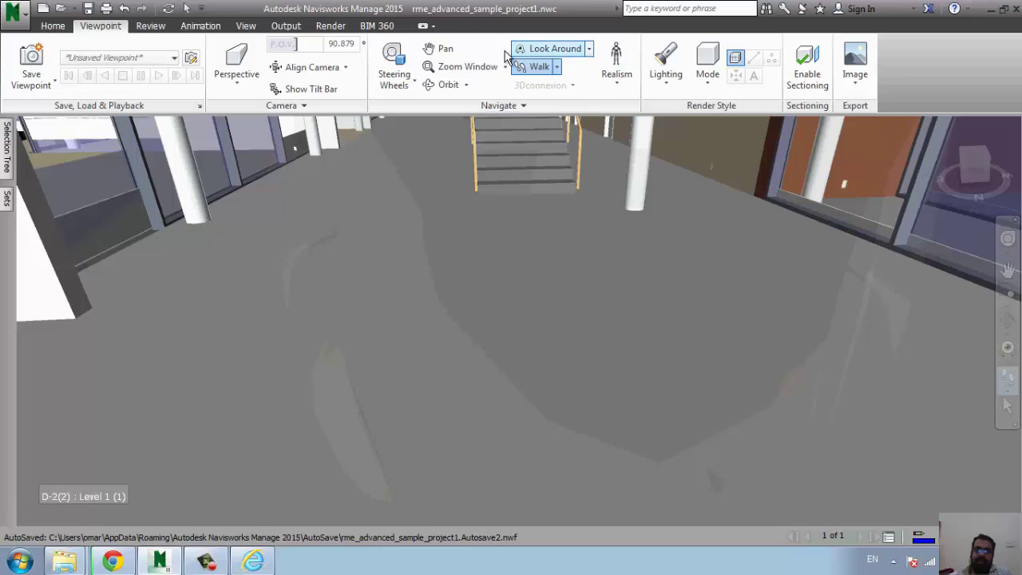
Switch to Orbit, turn off the Third Person avatar, and reopen Clash Detective from Home.
click(467, 89)
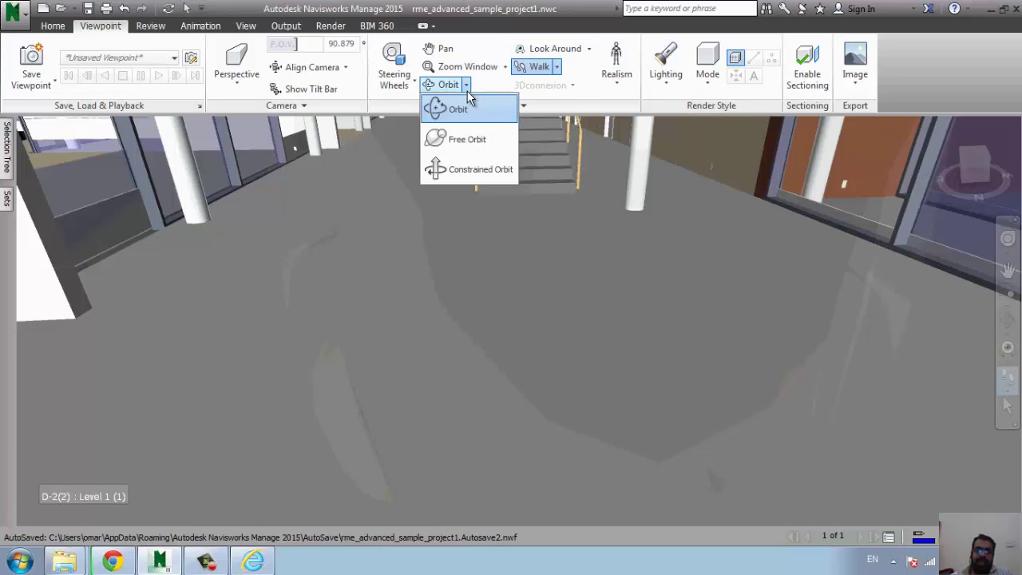
click(454, 148)
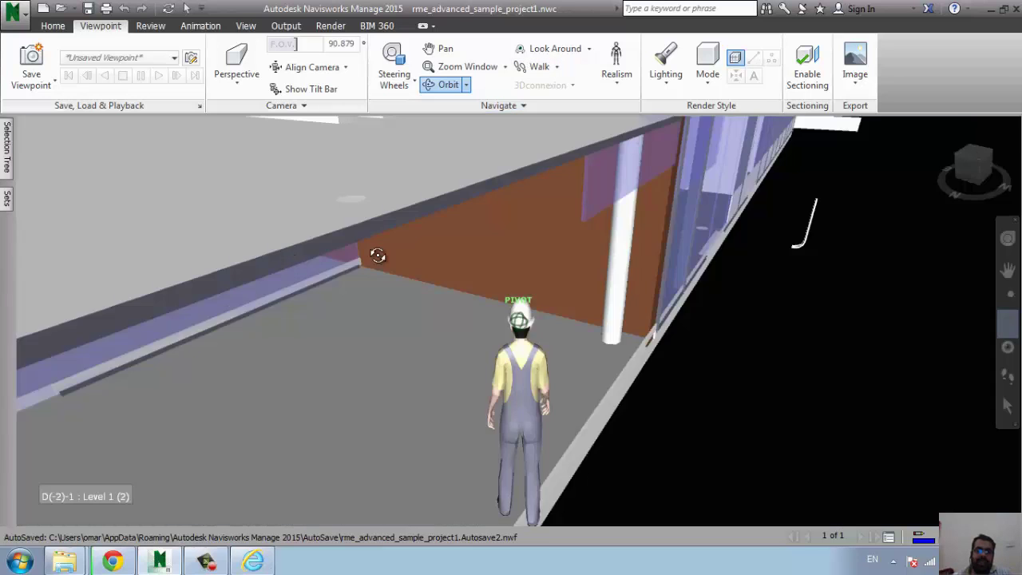
drag(376, 262, 532, 264)
click(629, 82)
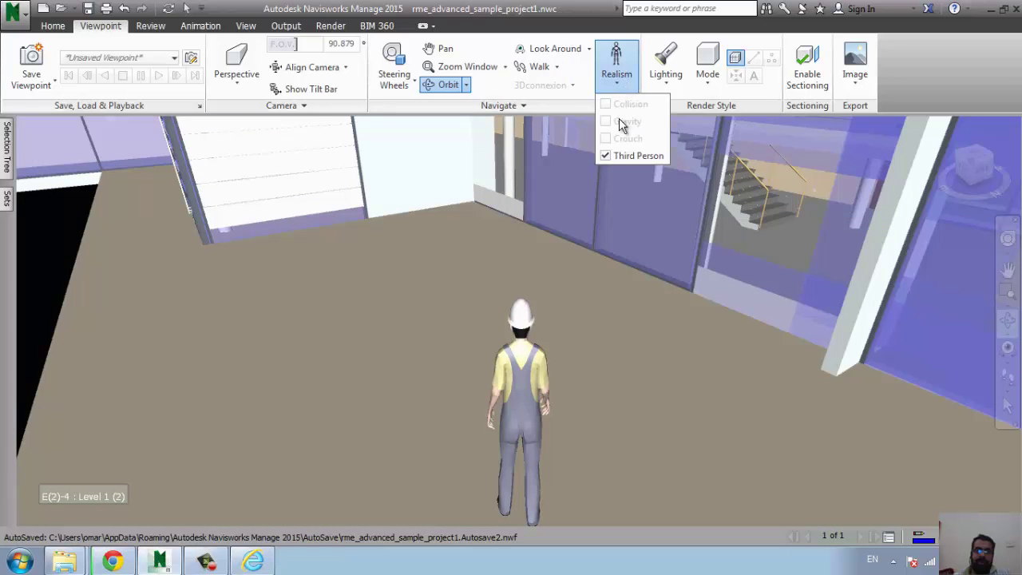
click(605, 159)
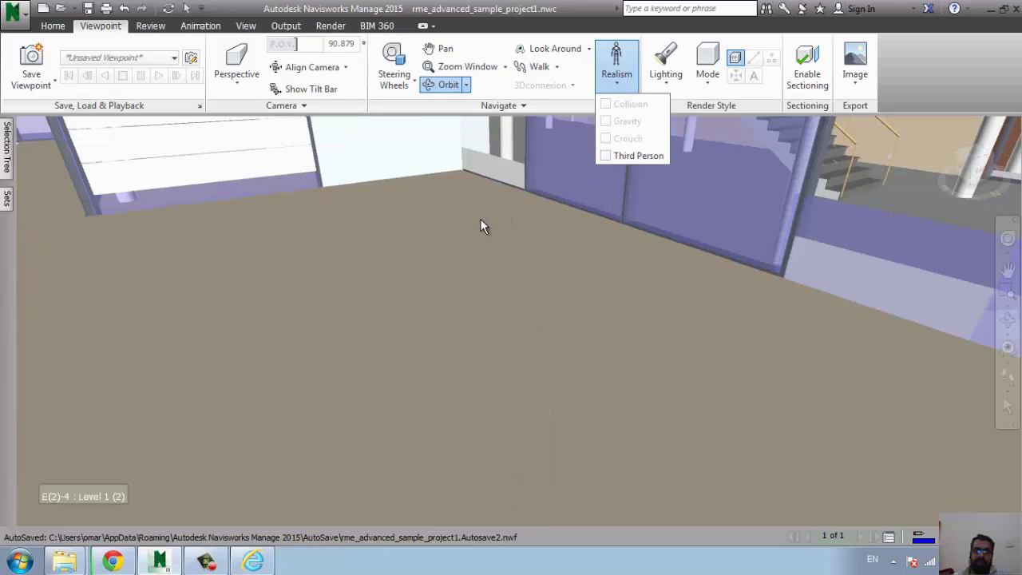
click(391, 213)
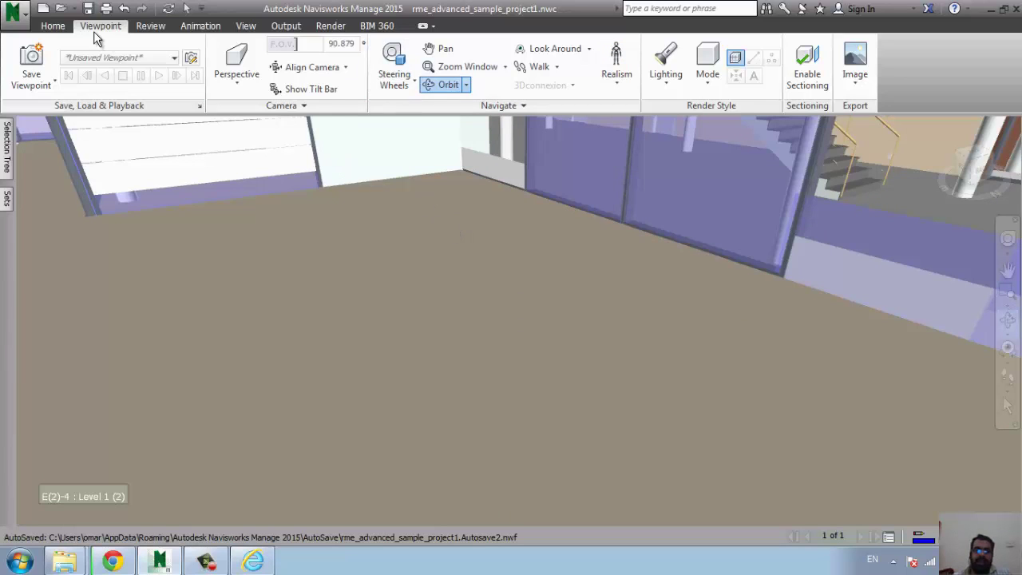
click(53, 26)
click(639, 86)
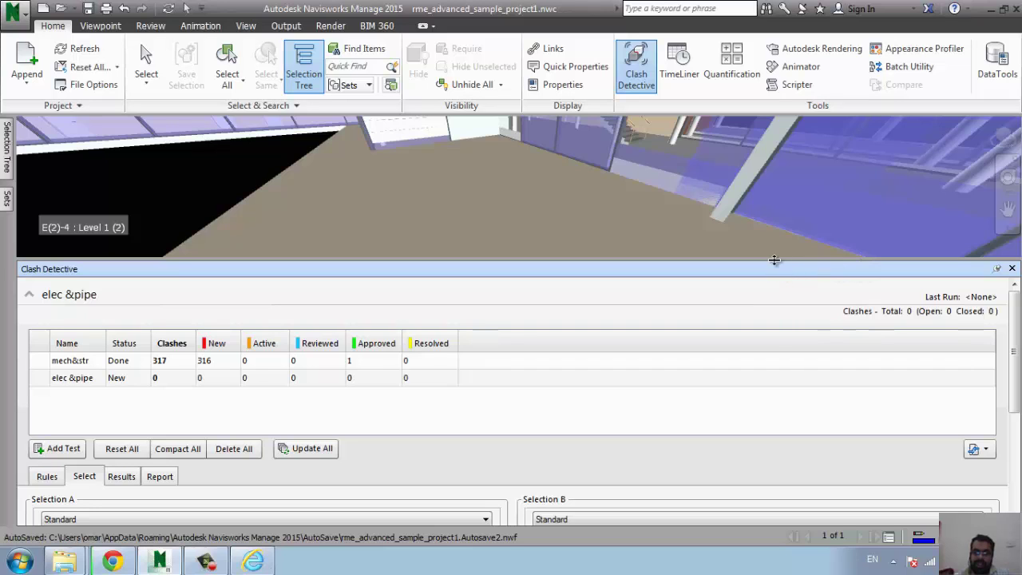
Pick the elec &pipe test and add Level 1 Electrical Fixtures to Selection A.
drag(774, 260, 774, 193)
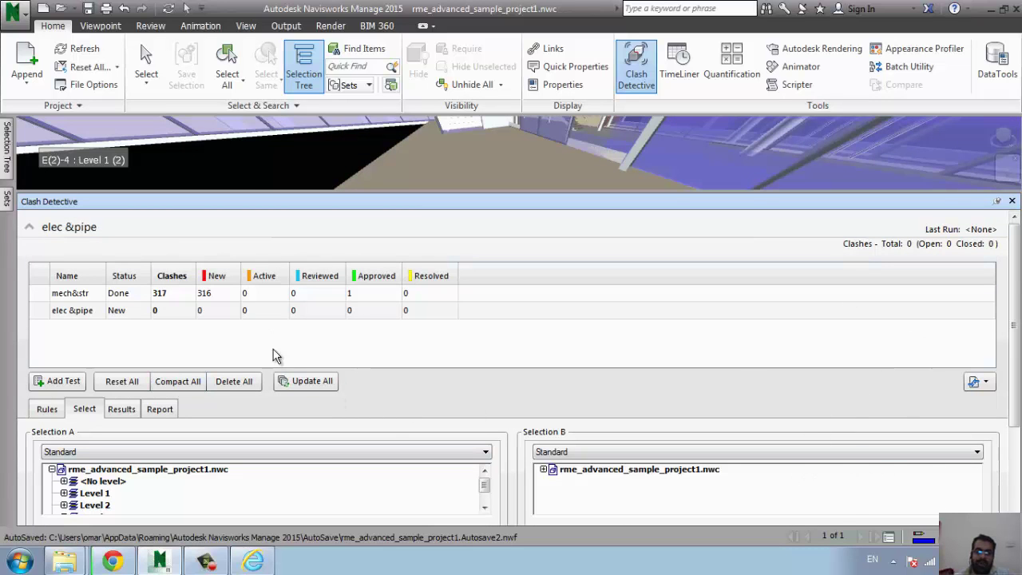
click(67, 313)
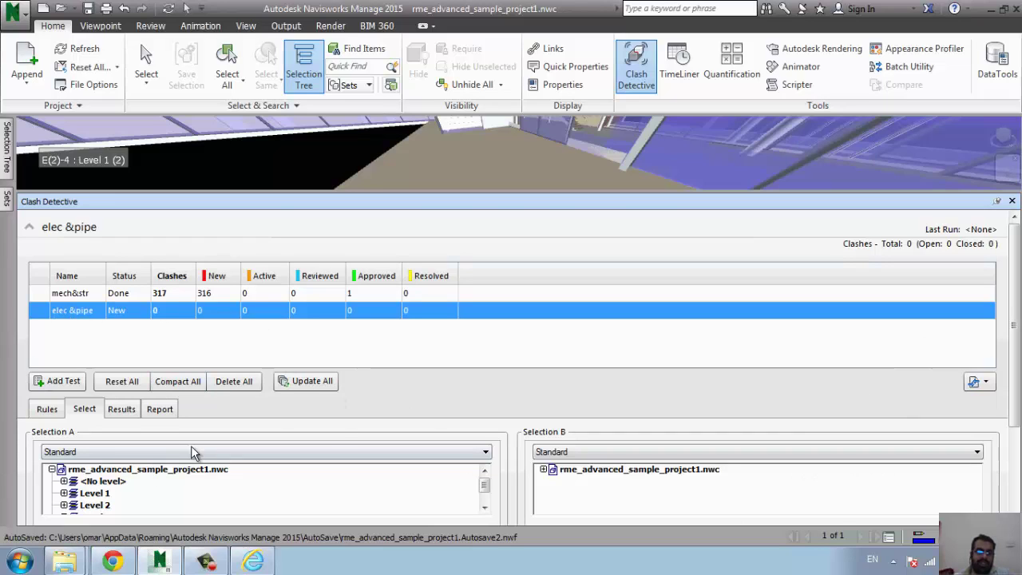
click(64, 499)
click(64, 493)
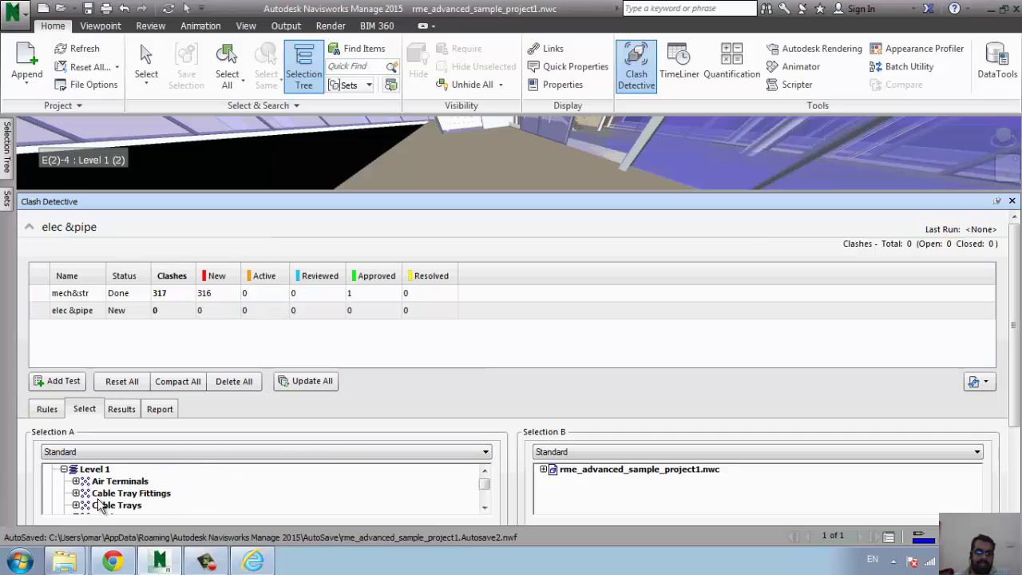
scroll(134, 513, down, 1)
scroll(123, 513, down, 2)
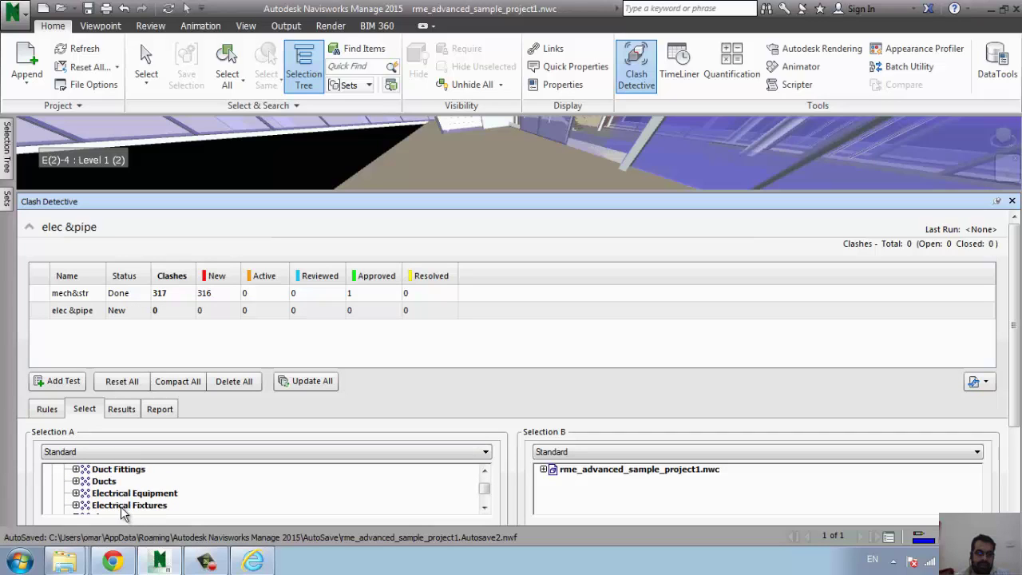
click(110, 507)
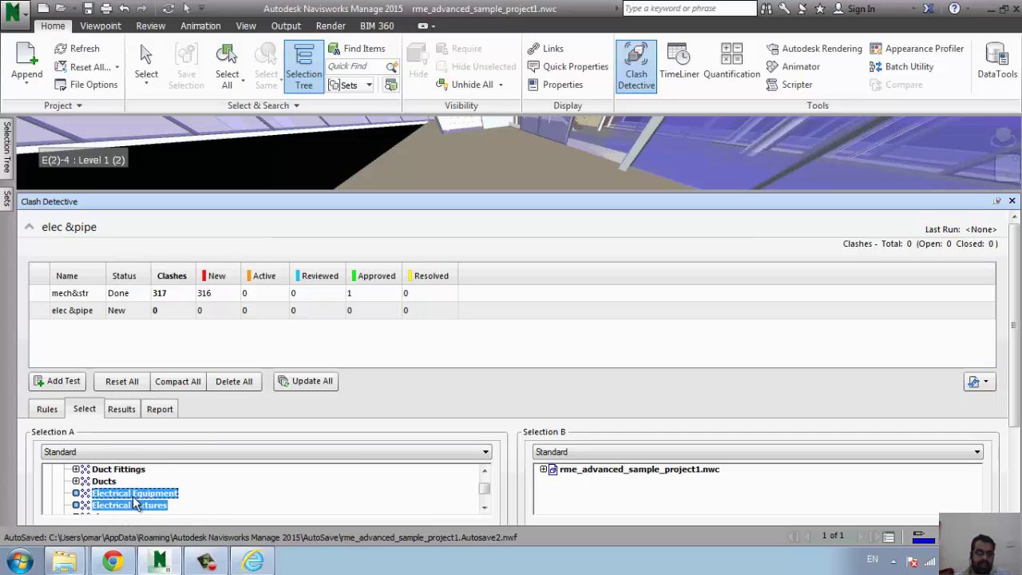
scroll(196, 510, down, 1)
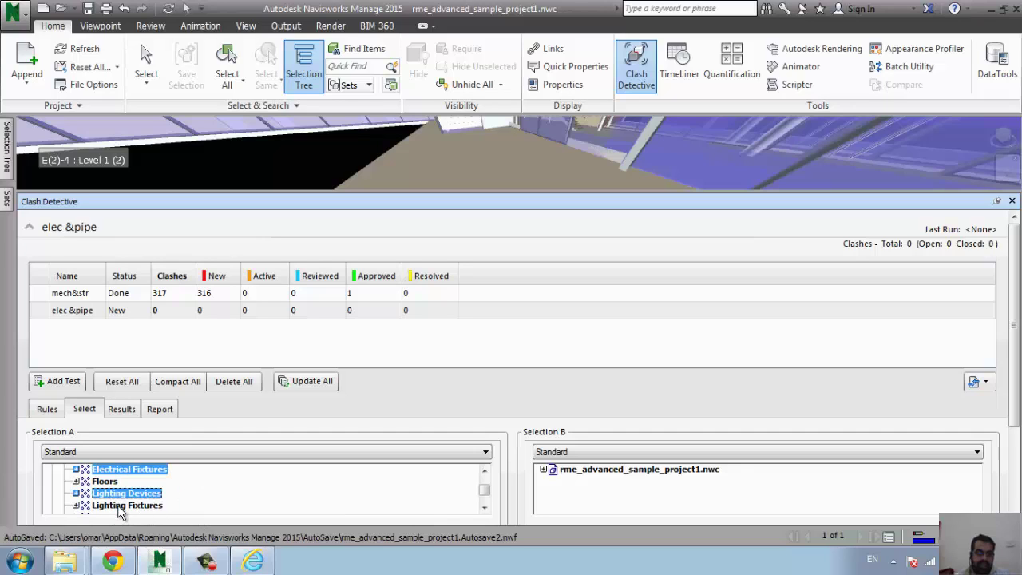
scroll(179, 514, down, 1)
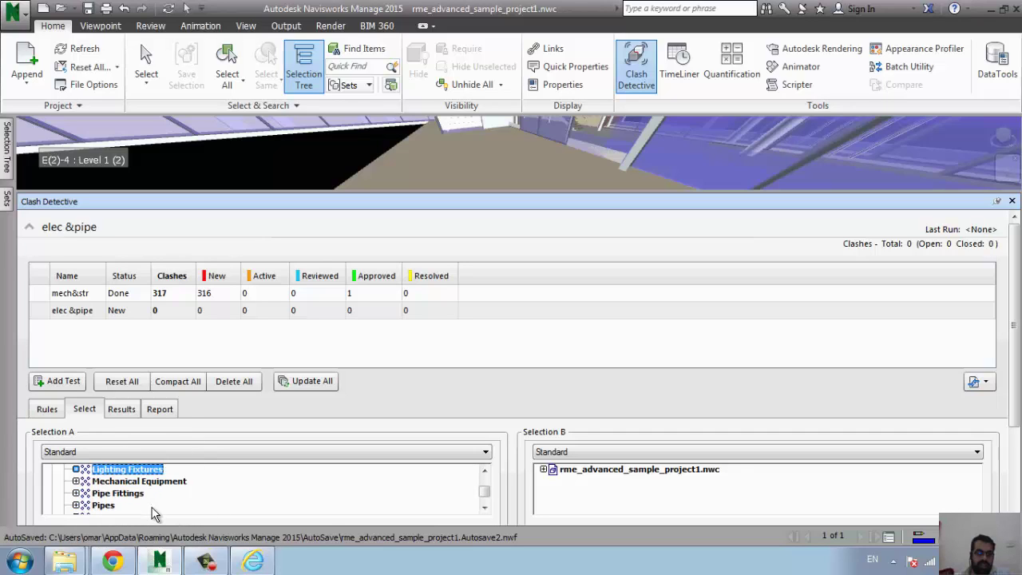
scroll(154, 513, down, 1)
scroll(164, 512, down, 1)
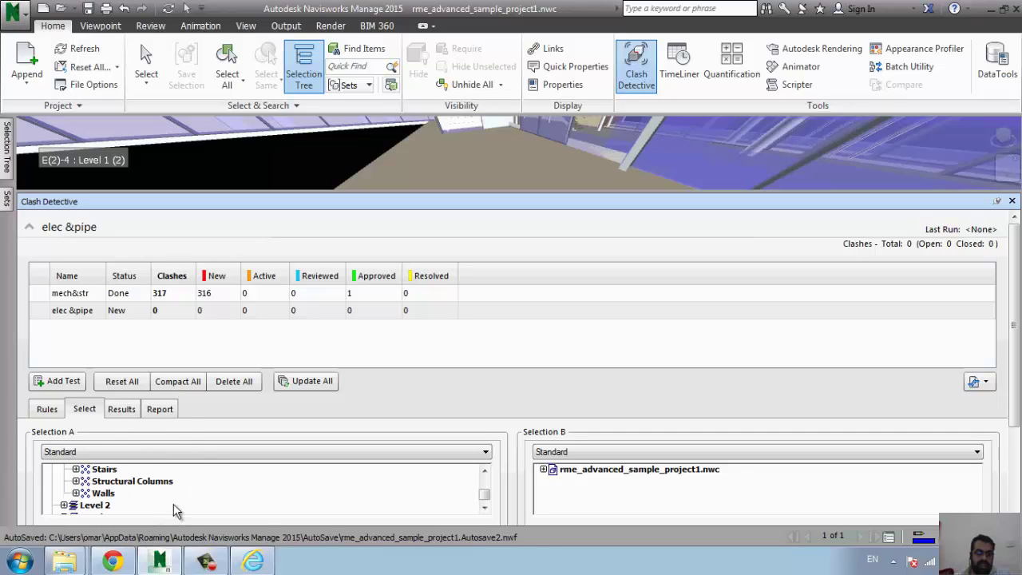
Select Level 1 Cable Tray Fittings, Cable Trays and Pipes in Selection B.
click(543, 469)
click(556, 495)
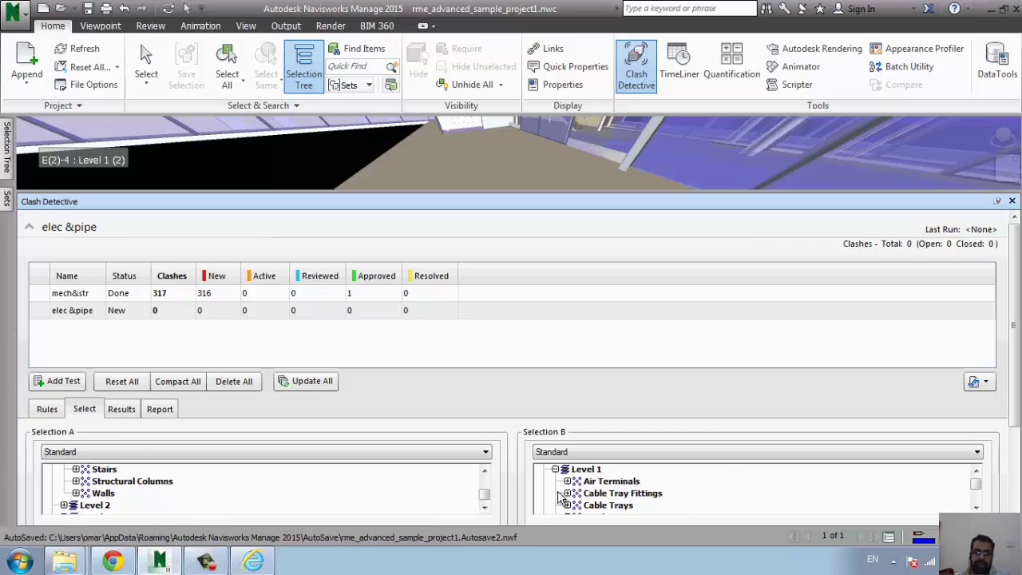
click(599, 494)
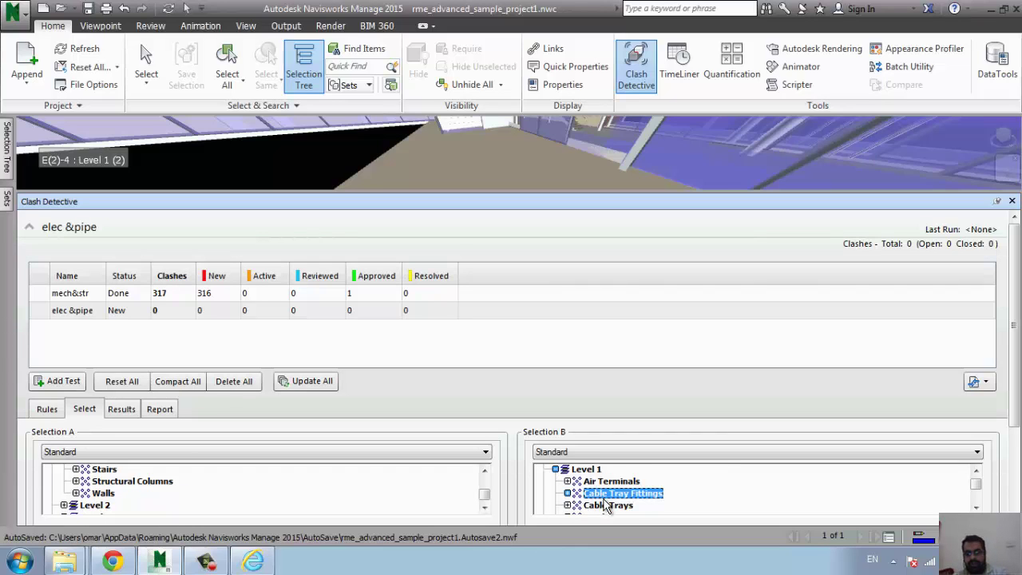
scroll(607, 507, down, 1)
scroll(608, 507, up, 1)
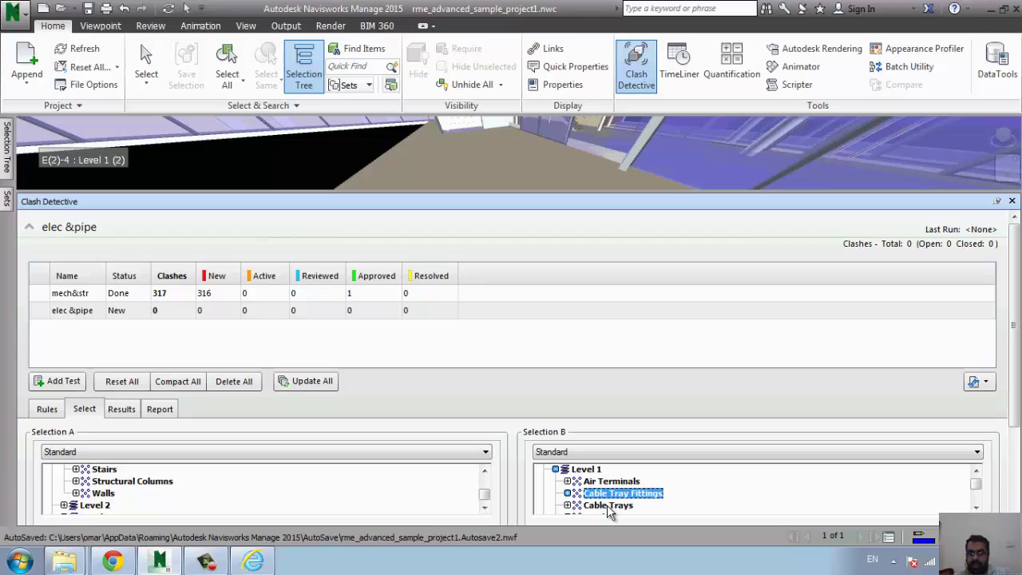
click(615, 506)
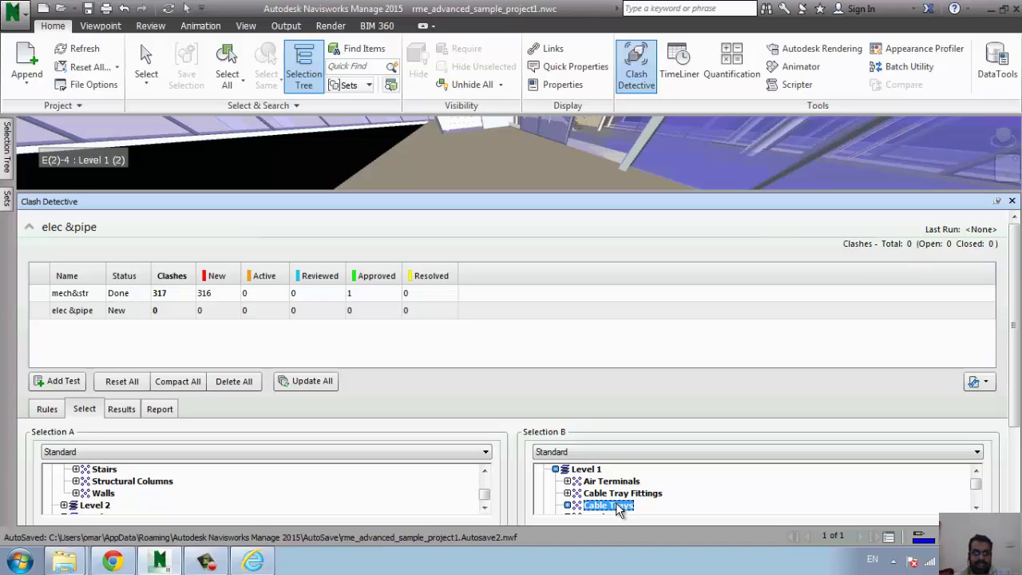
scroll(620, 509, down, 1)
scroll(619, 510, down, 1)
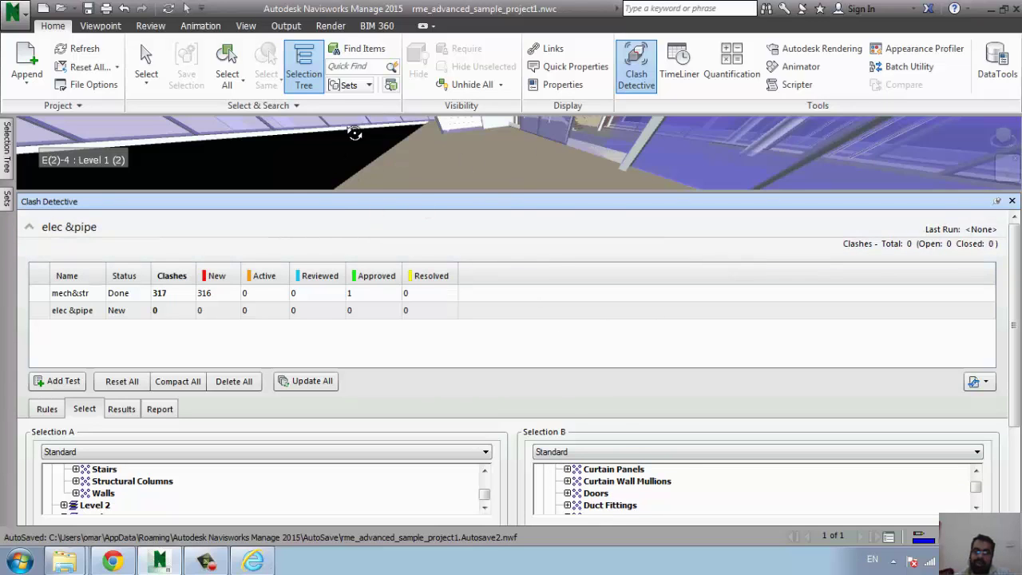
scroll(630, 513, down, 1)
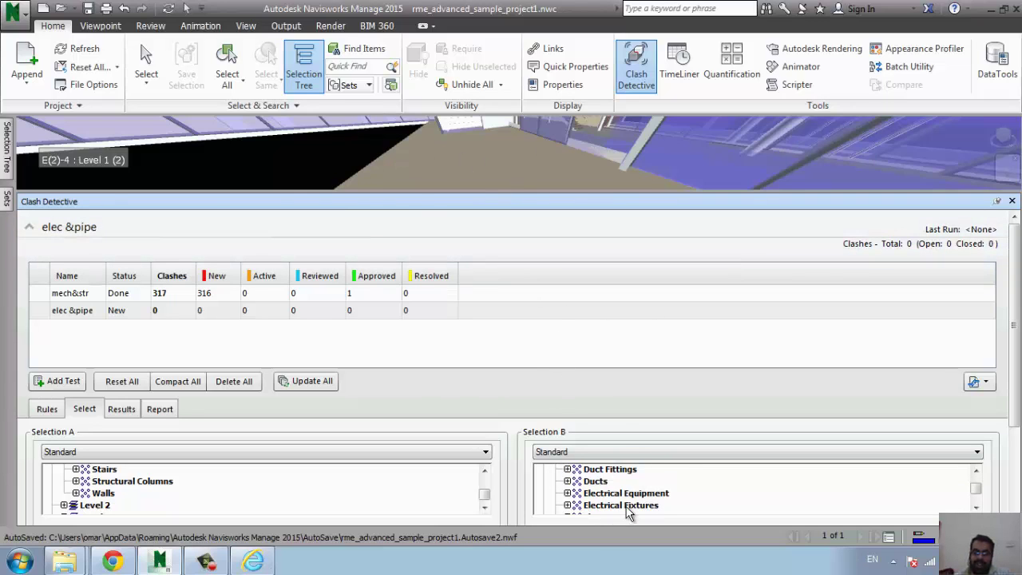
scroll(628, 512, down, 1)
scroll(624, 511, down, 1)
scroll(622, 510, down, 1)
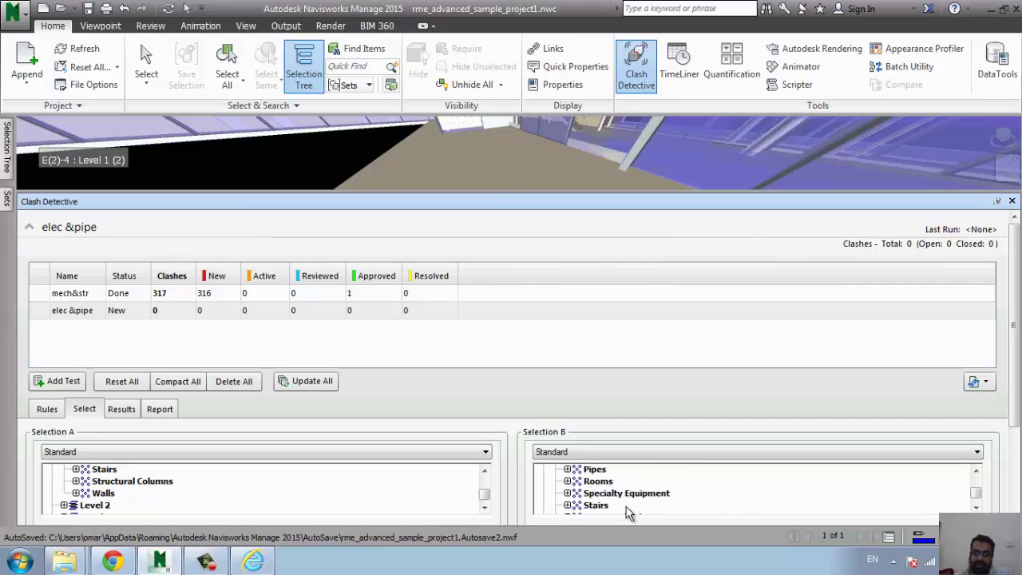
scroll(619, 510, up, 1)
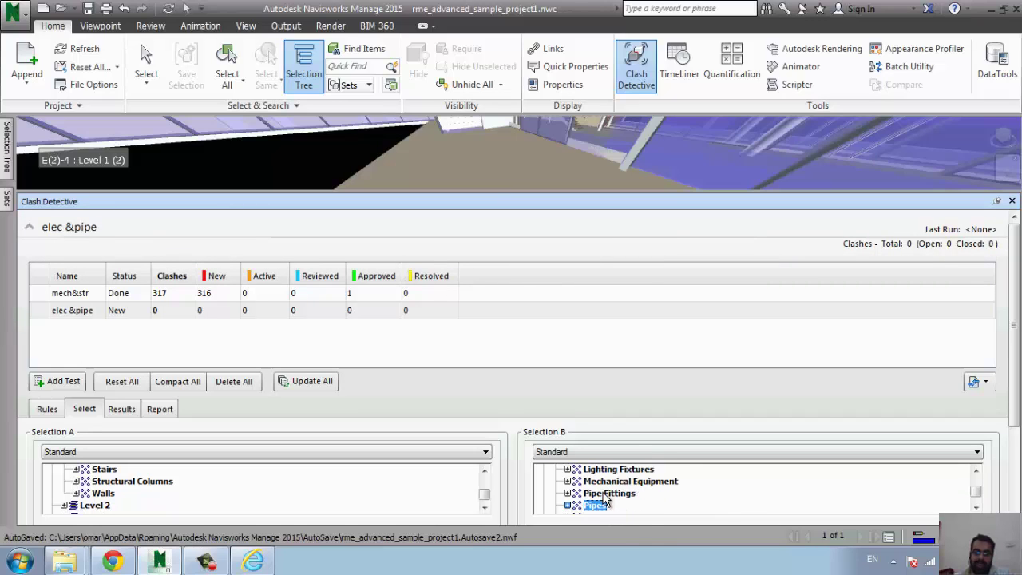
scroll(623, 505, up, 5)
click(631, 506)
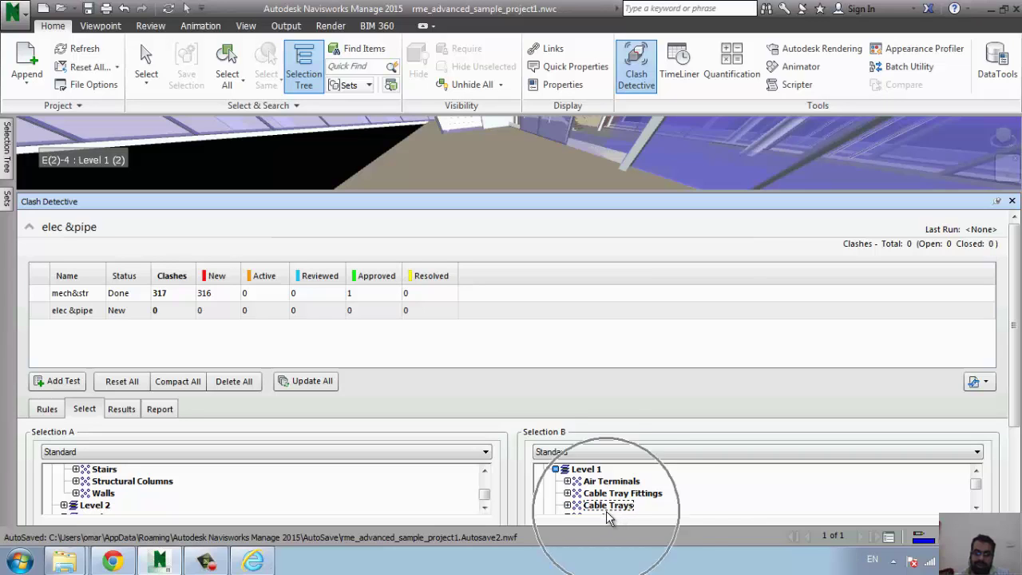
scroll(607, 515, down, 3)
Change the elec &pipe clash type to Clearance and run it, returning 0 clashes.
click(1016, 479)
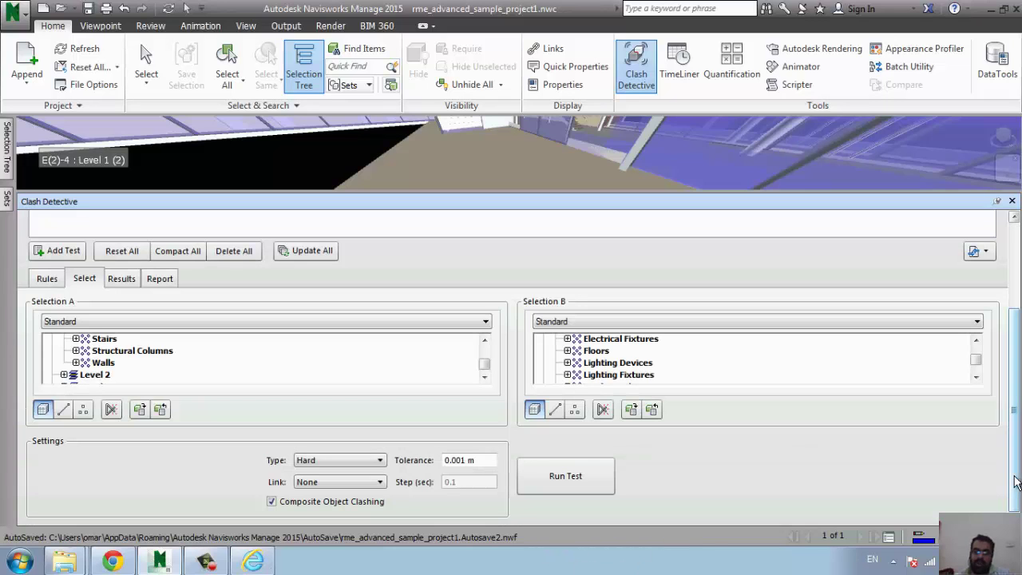
click(382, 461)
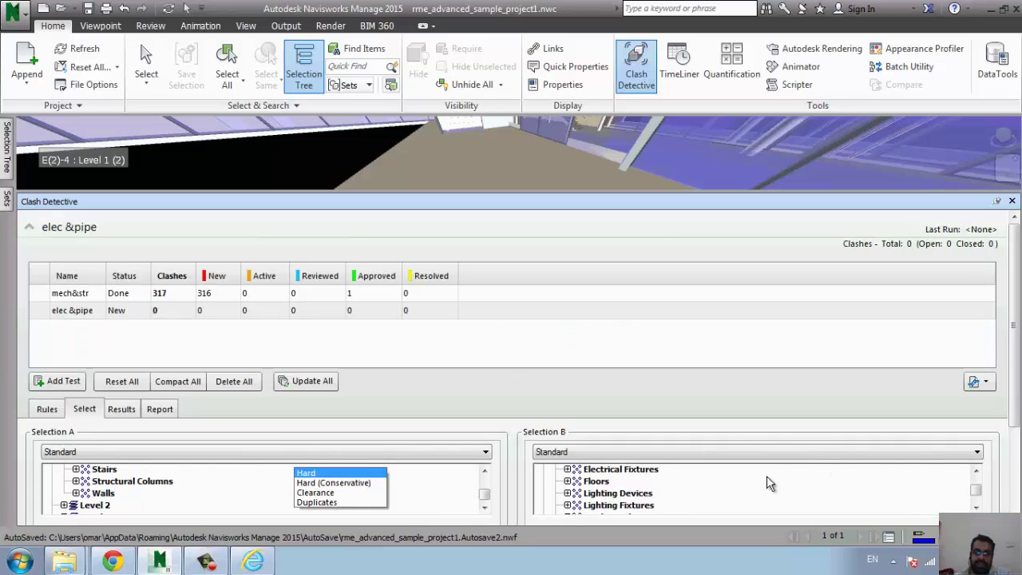
click(319, 502)
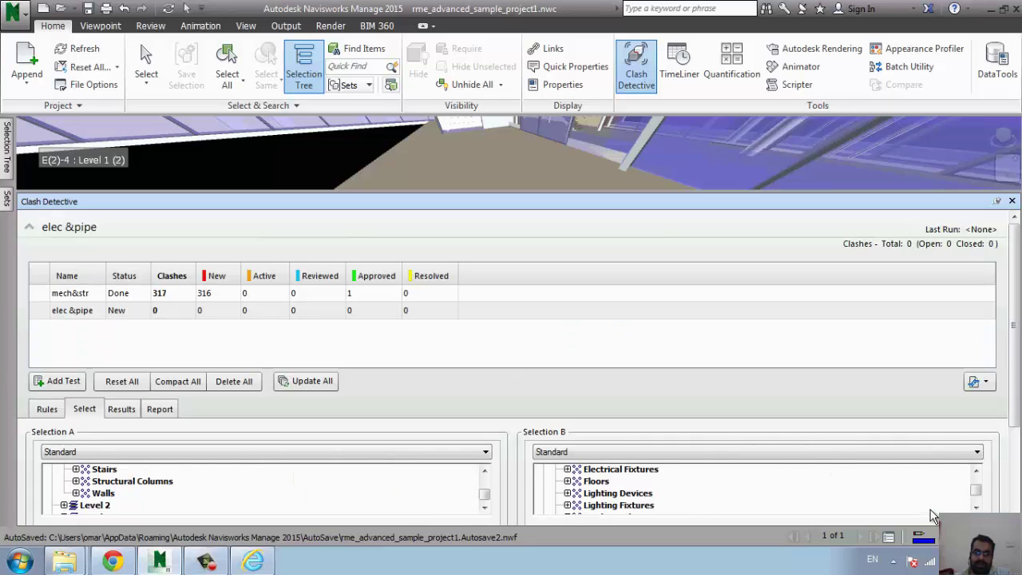
click(1016, 493)
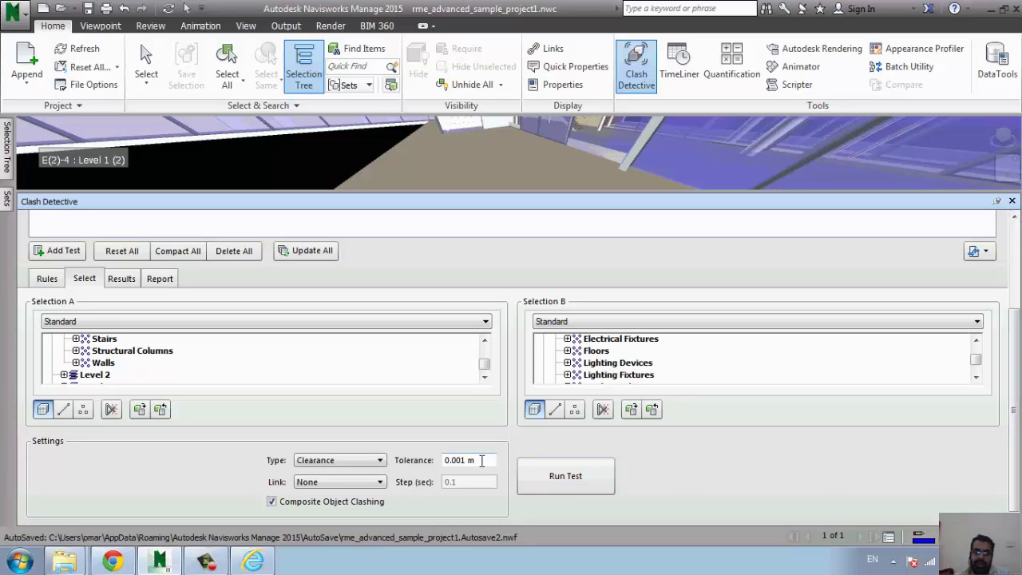
click(560, 488)
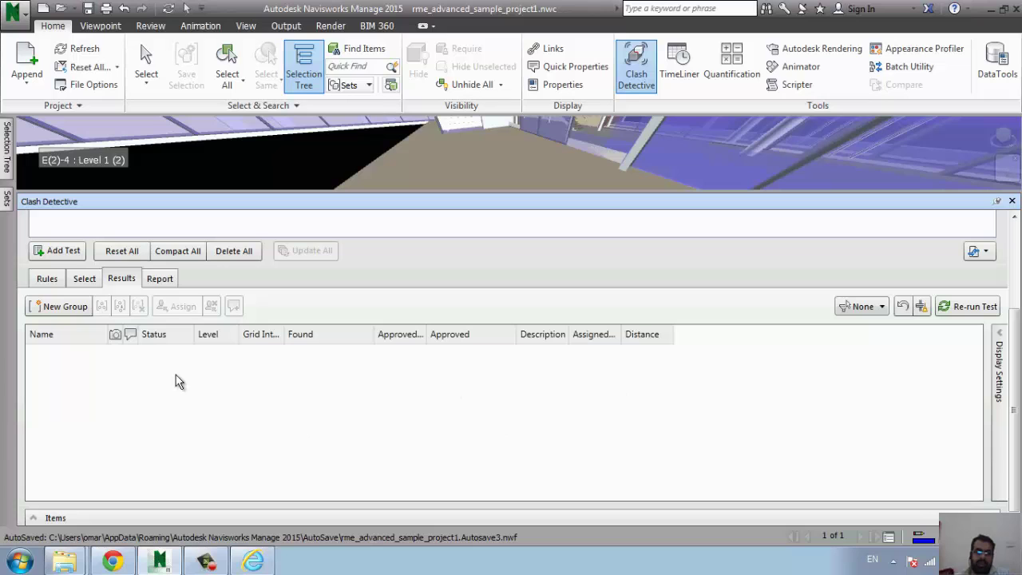
click(80, 281)
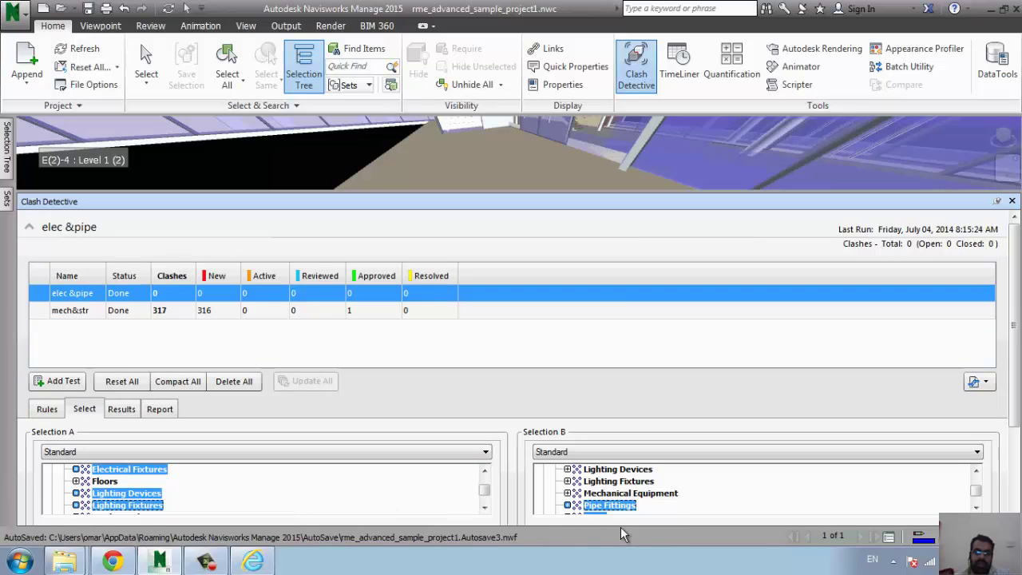
Set Selection B to Duct Fittings and Ducts.
click(976, 473)
click(976, 473)
click(976, 473)
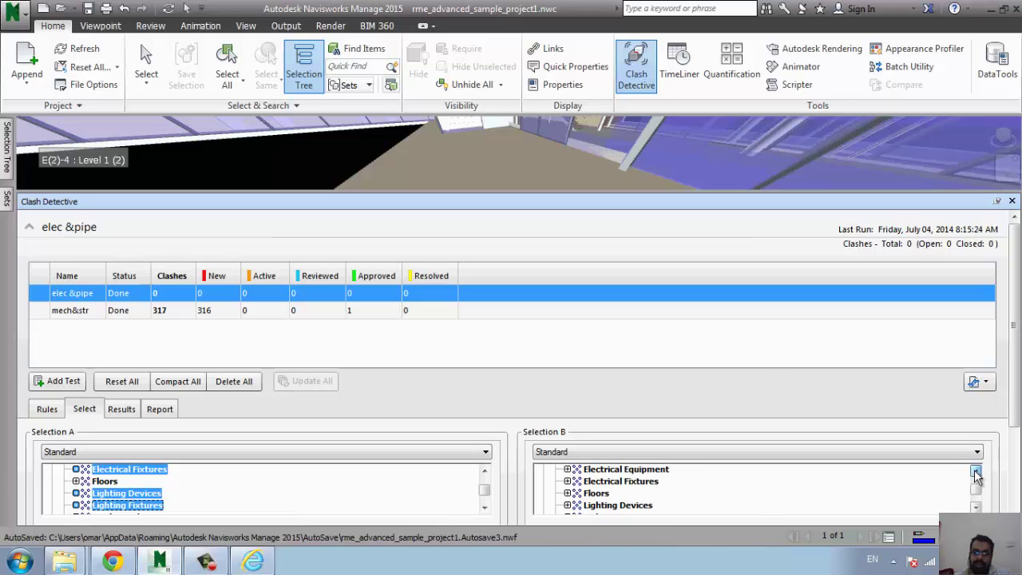
click(977, 473)
click(976, 473)
click(589, 479)
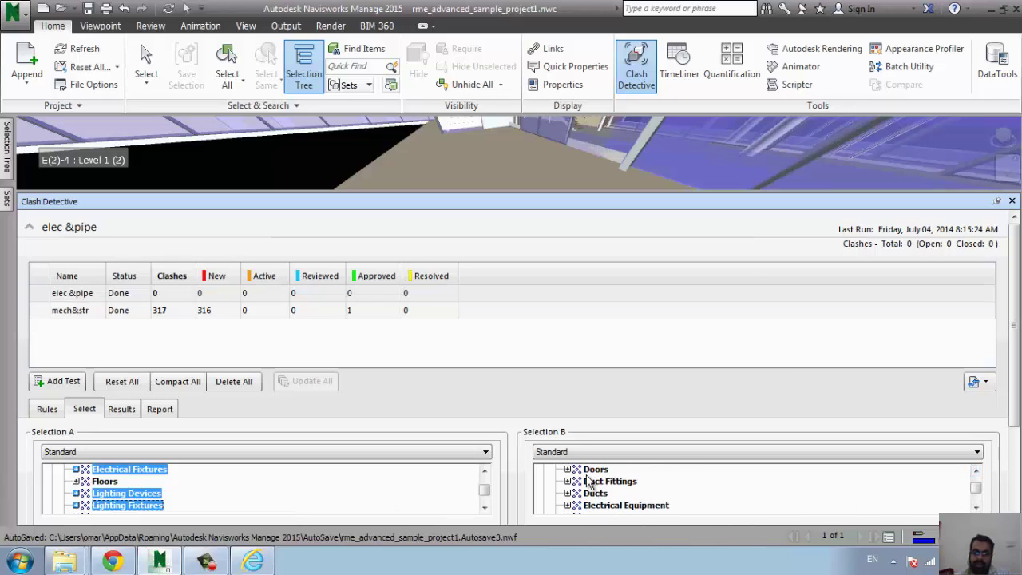
click(598, 481)
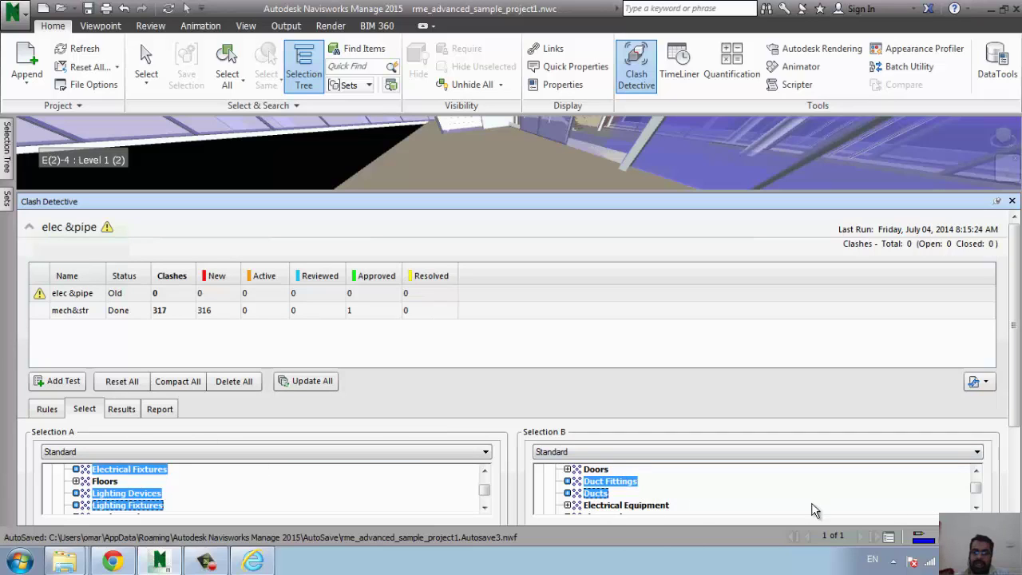
Rerun elec &pipe, confirm 0 clashes in Results, and review the Rules tab.
click(1015, 495)
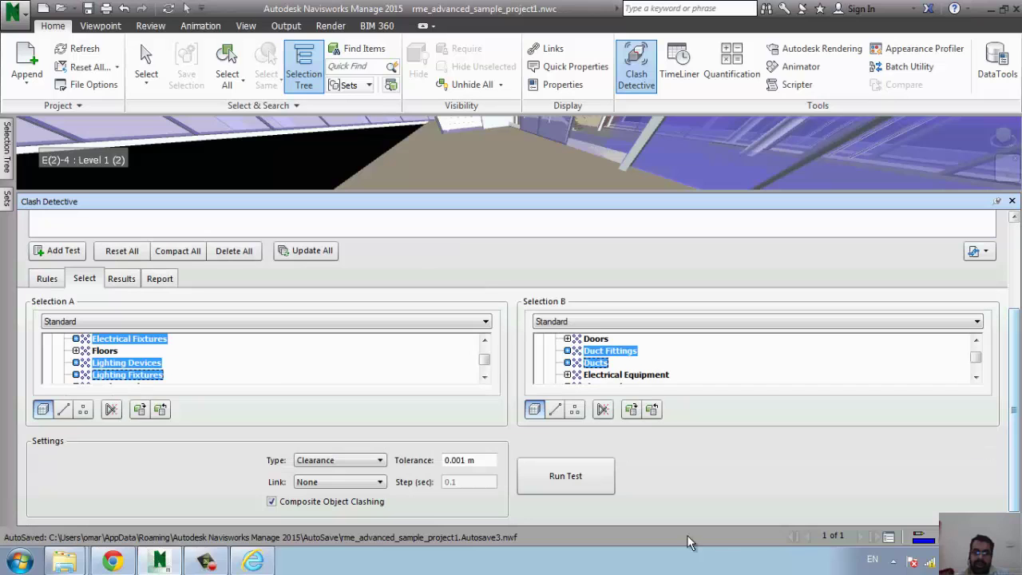
click(587, 484)
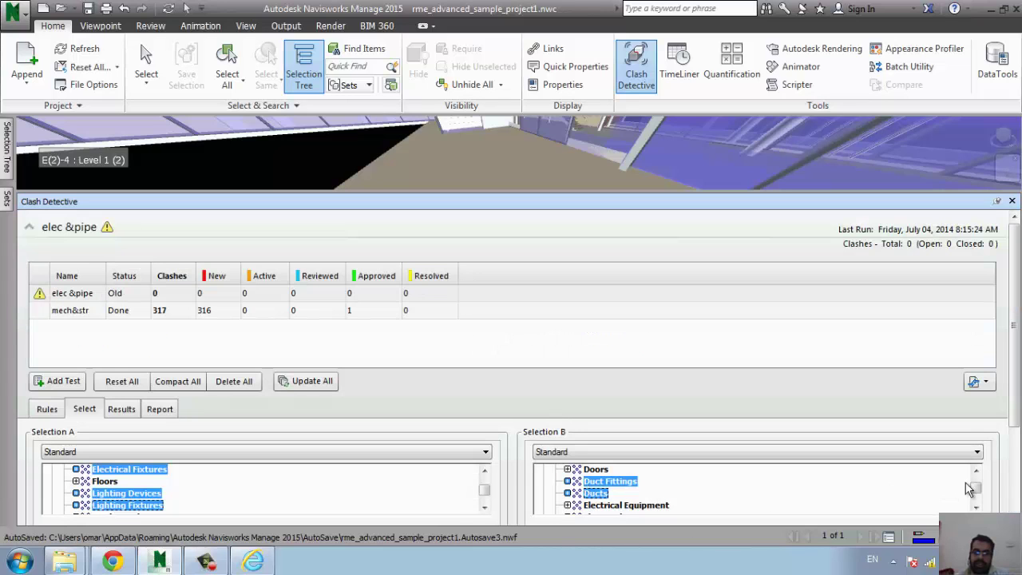
click(1014, 490)
click(564, 475)
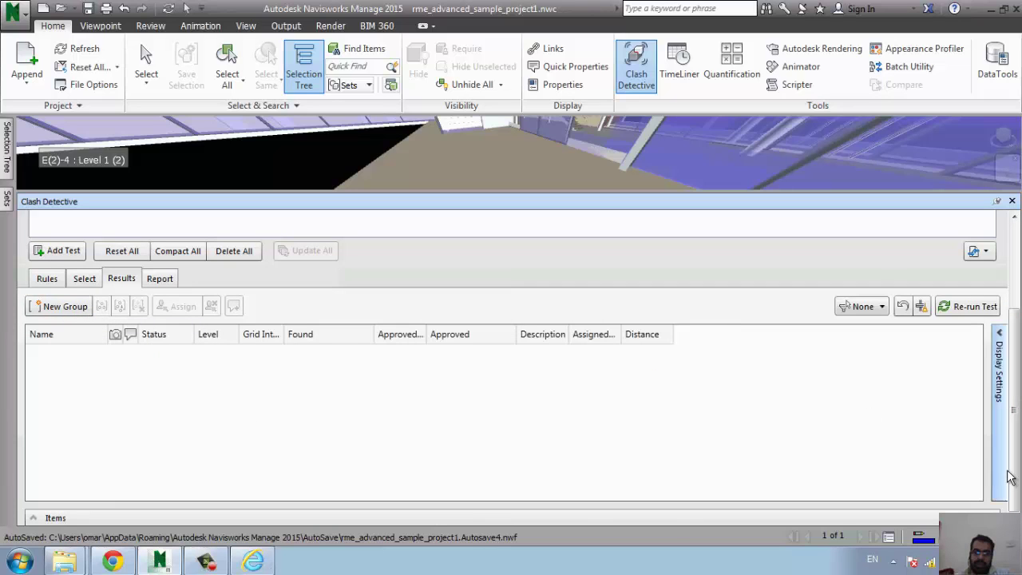
click(46, 278)
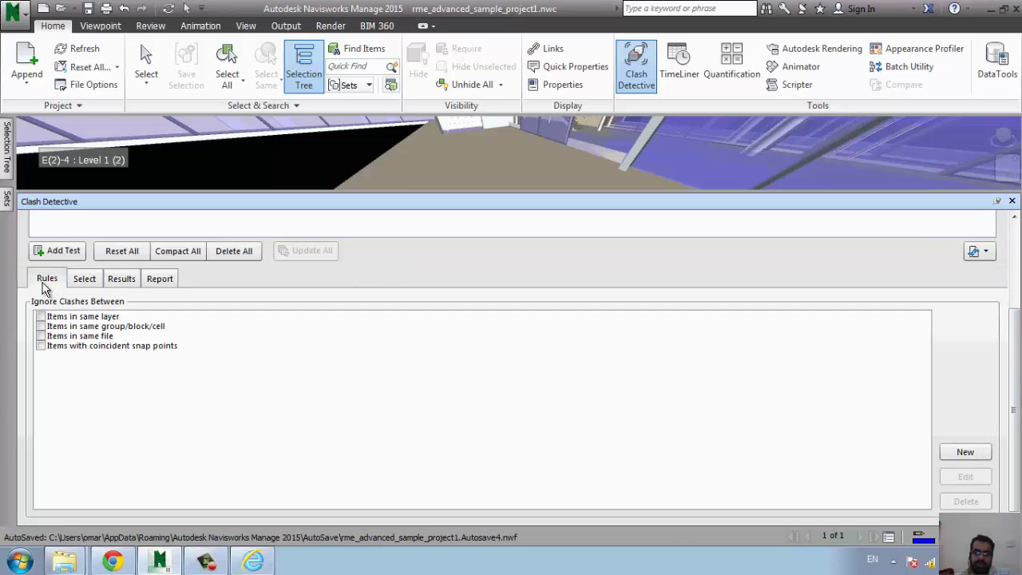
click(84, 279)
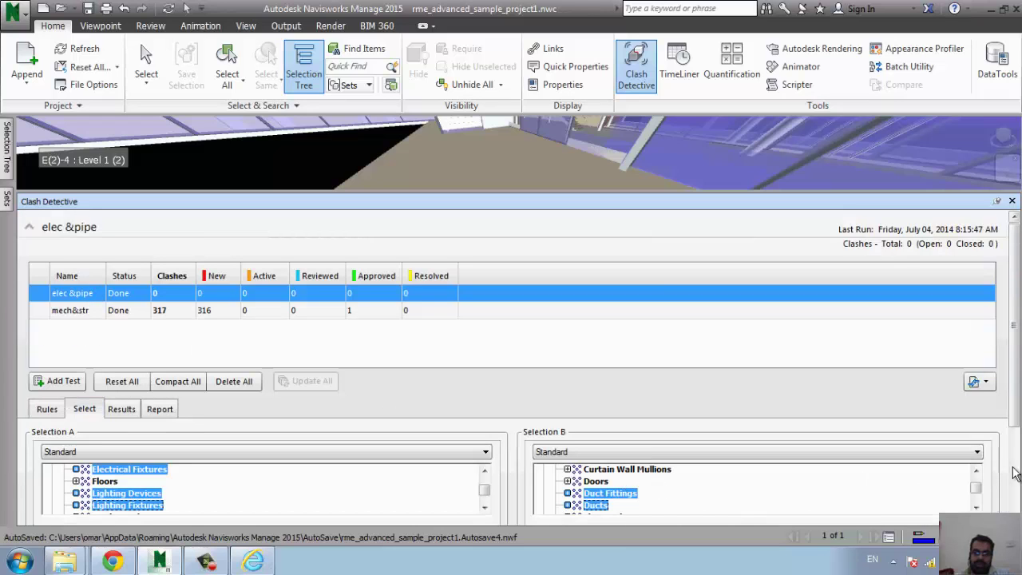
Add Structural Columns to the second selection of the elec &pipe test.
click(1019, 475)
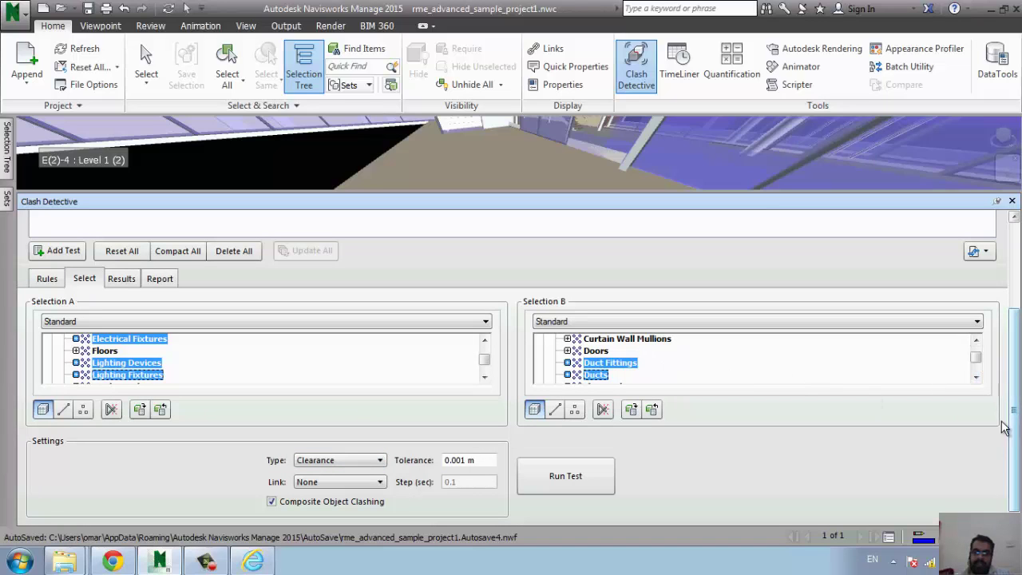
click(975, 379)
click(976, 379)
click(975, 379)
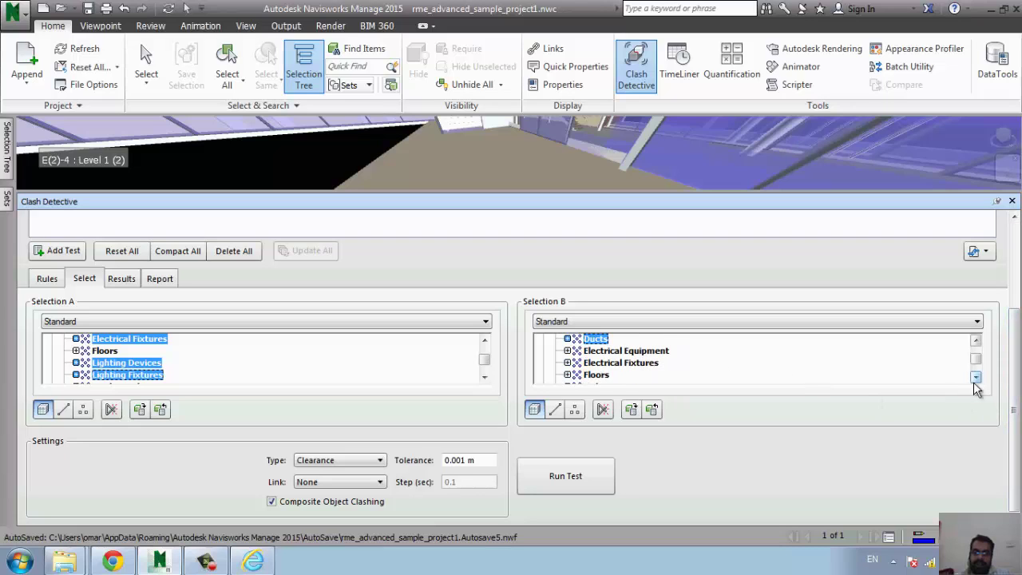
click(975, 379)
click(976, 378)
double_click(975, 379)
double_click(975, 379)
double_click(975, 379)
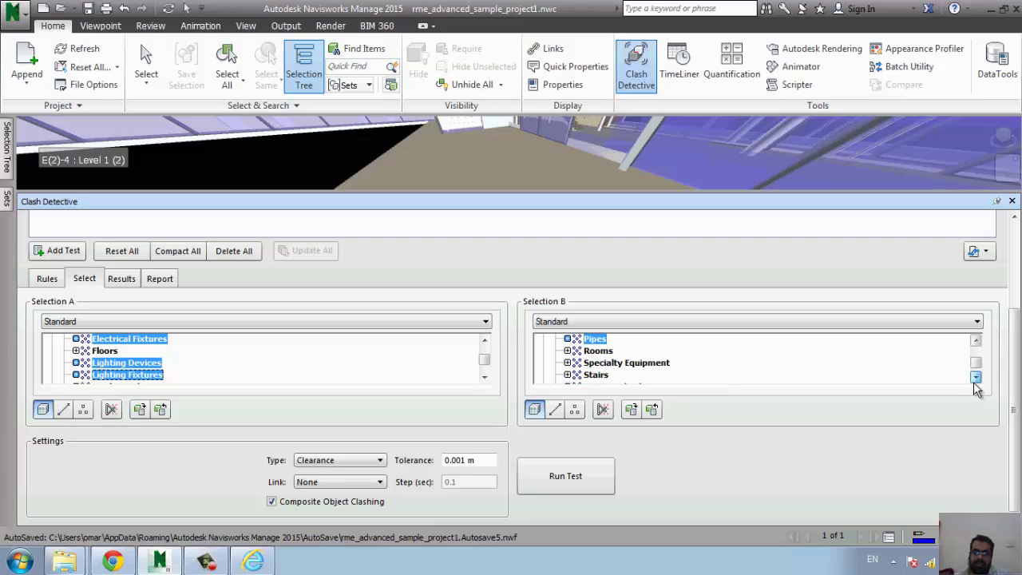
double_click(975, 379)
click(975, 378)
click(624, 350)
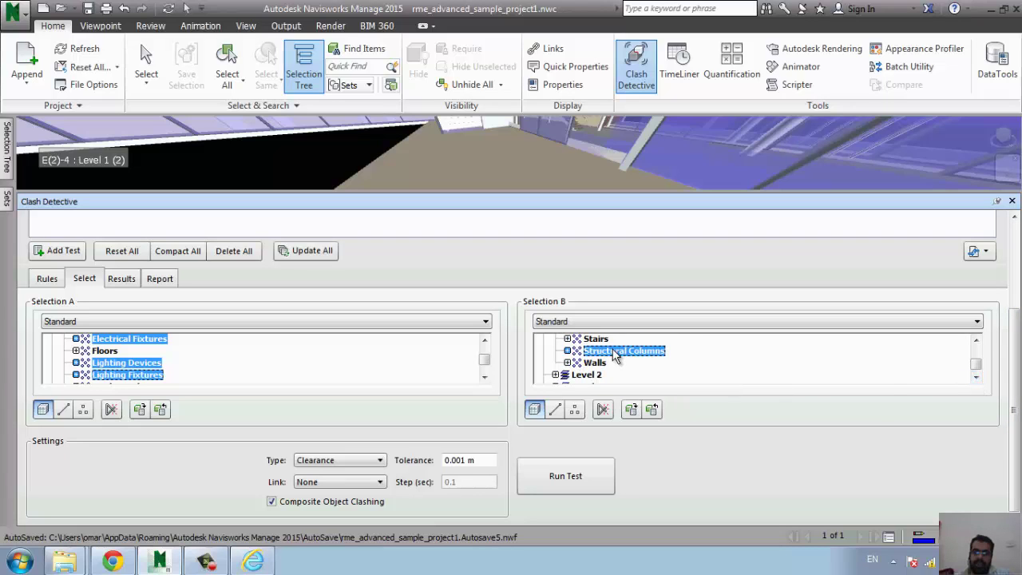
Run the elec &pipe clash test with the current selections.
drag(488, 358, 486, 340)
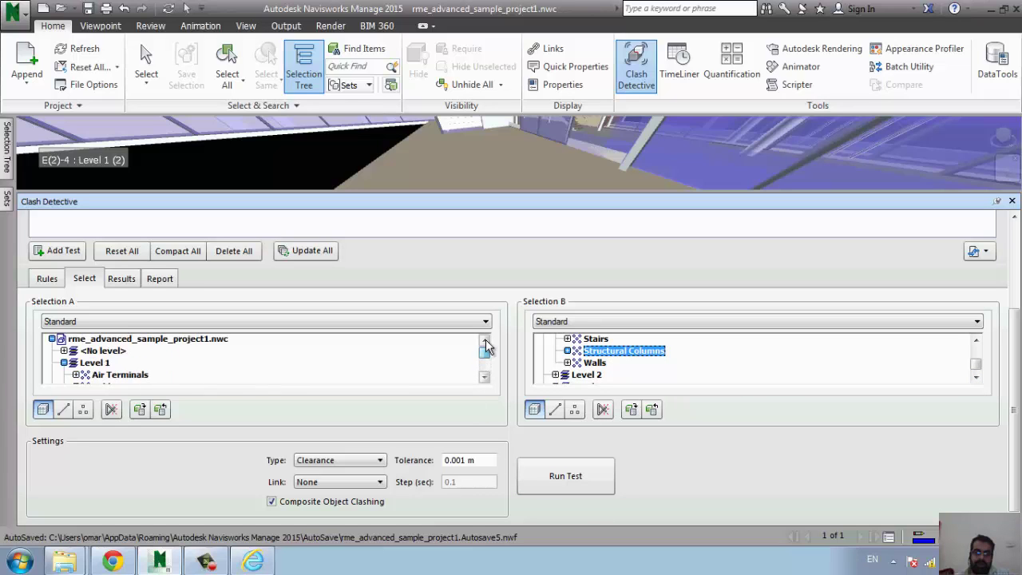
drag(977, 377, 977, 346)
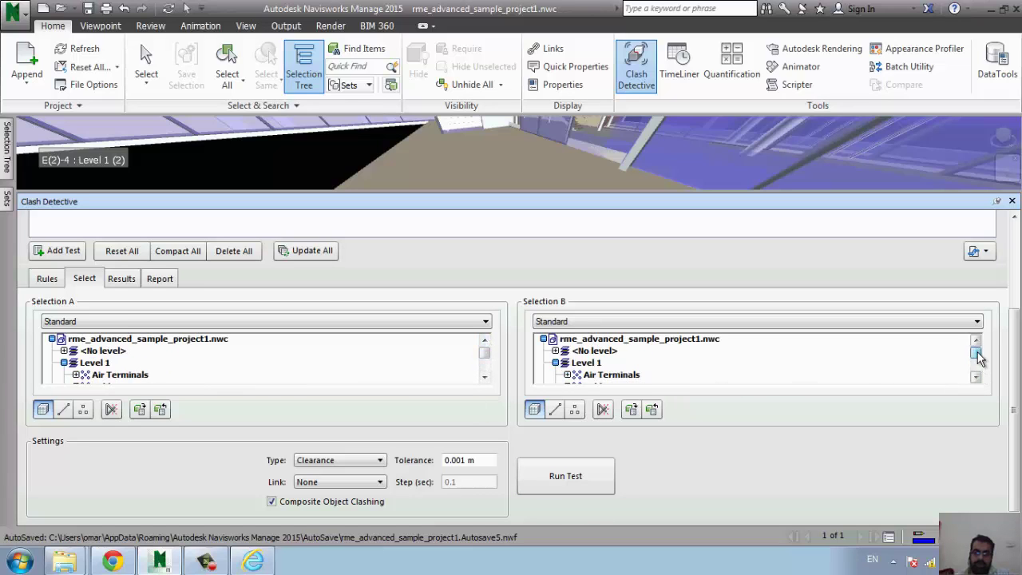
scroll(615, 473, up, 3)
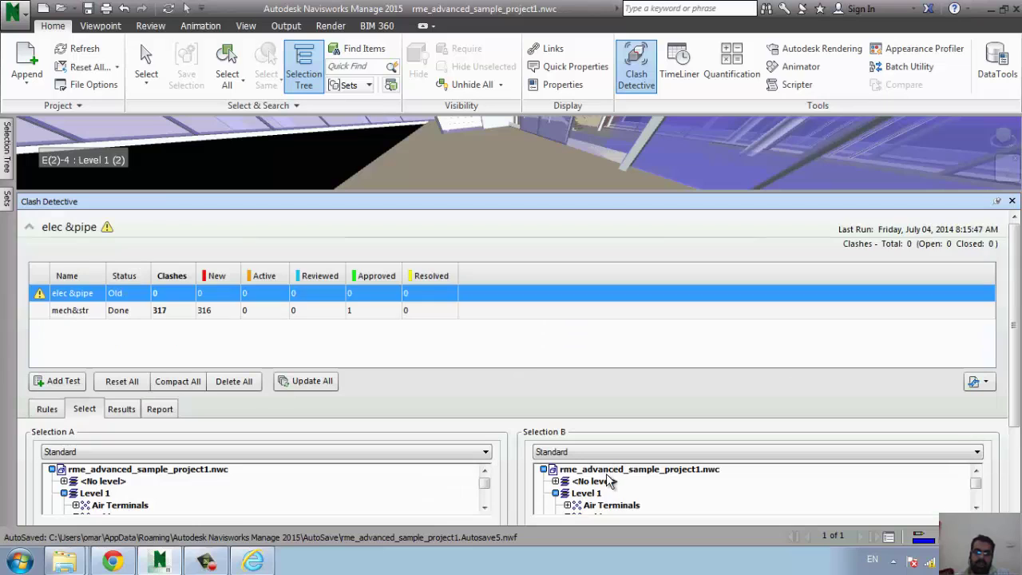
click(1013, 489)
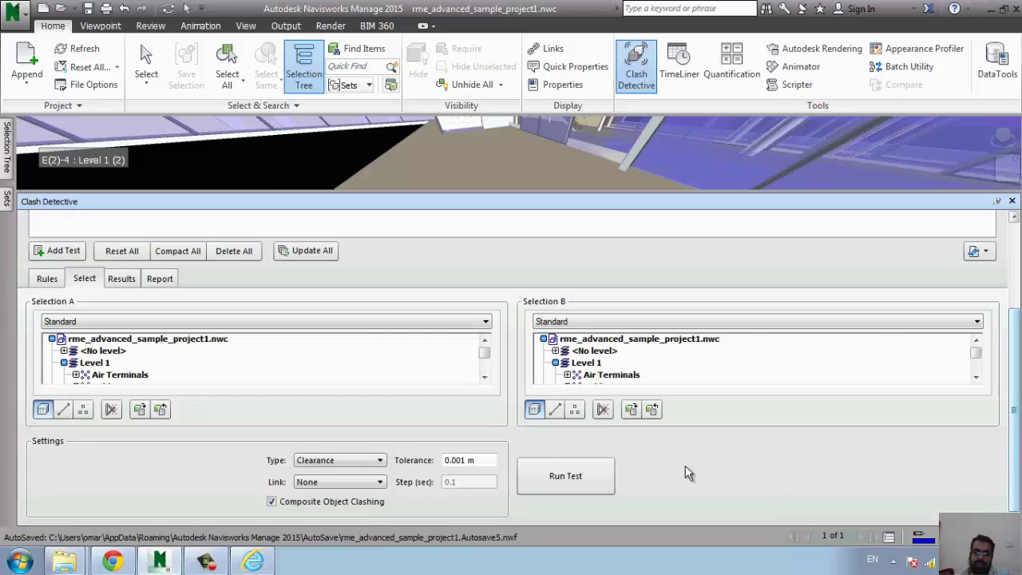
click(591, 485)
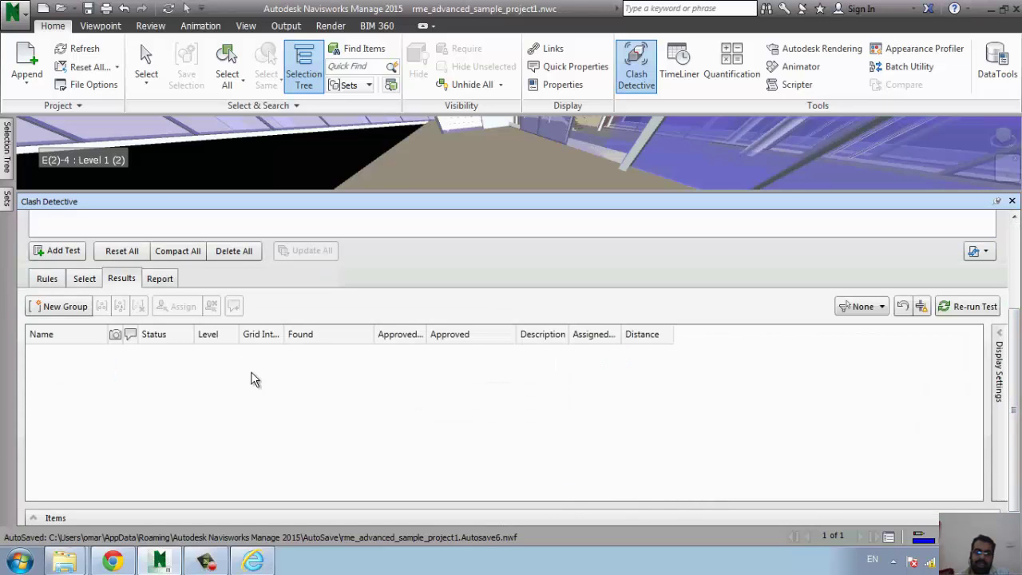
Set Walls as Selection A and rerun the test against Structural Columns.
click(93, 283)
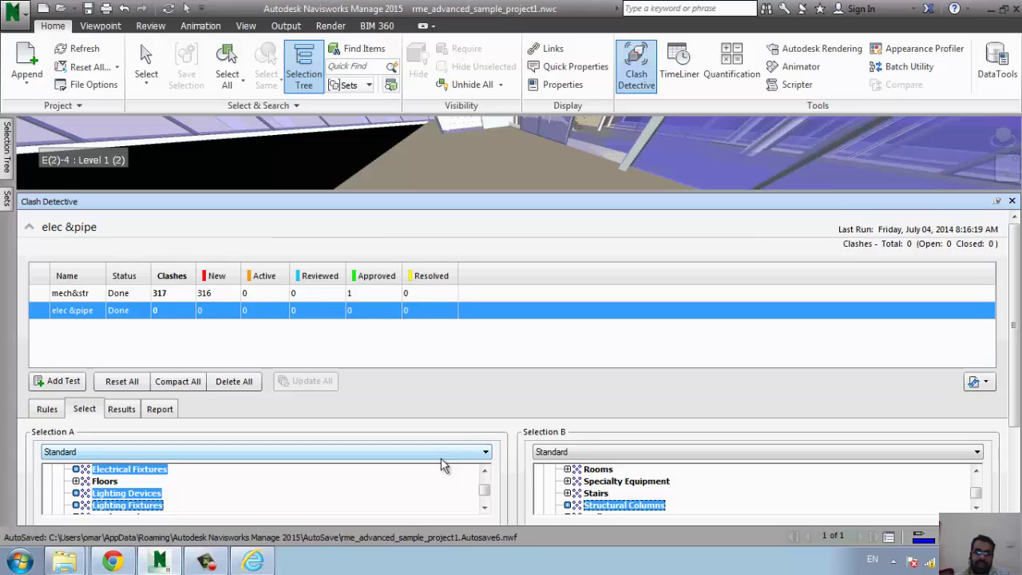
click(484, 508)
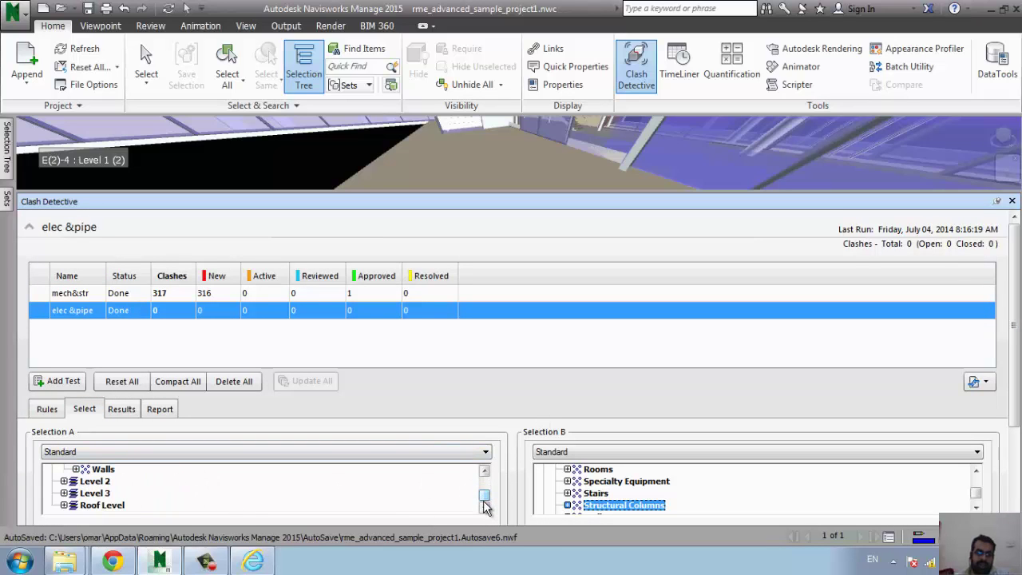
click(485, 472)
click(484, 471)
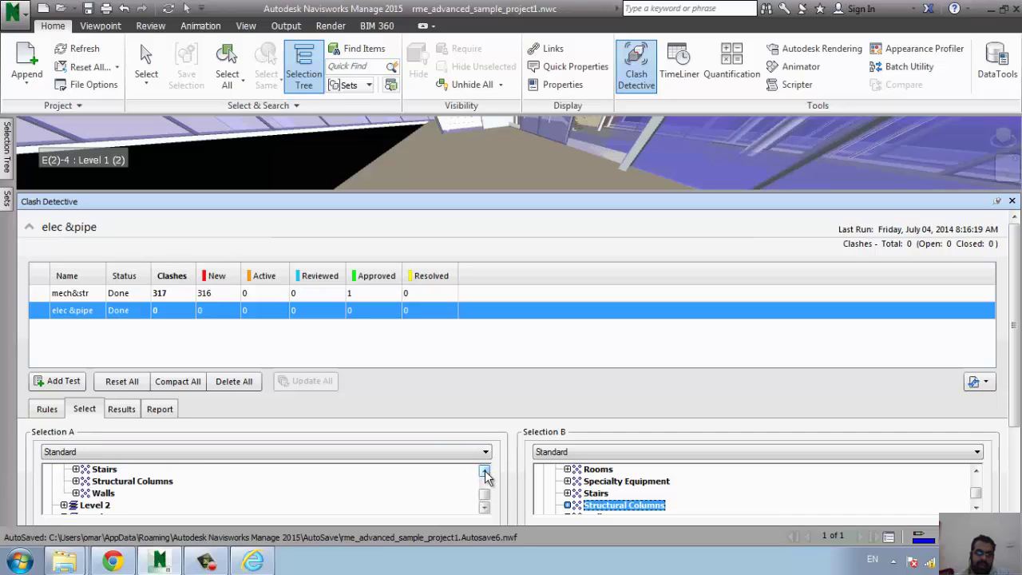
click(484, 471)
click(110, 505)
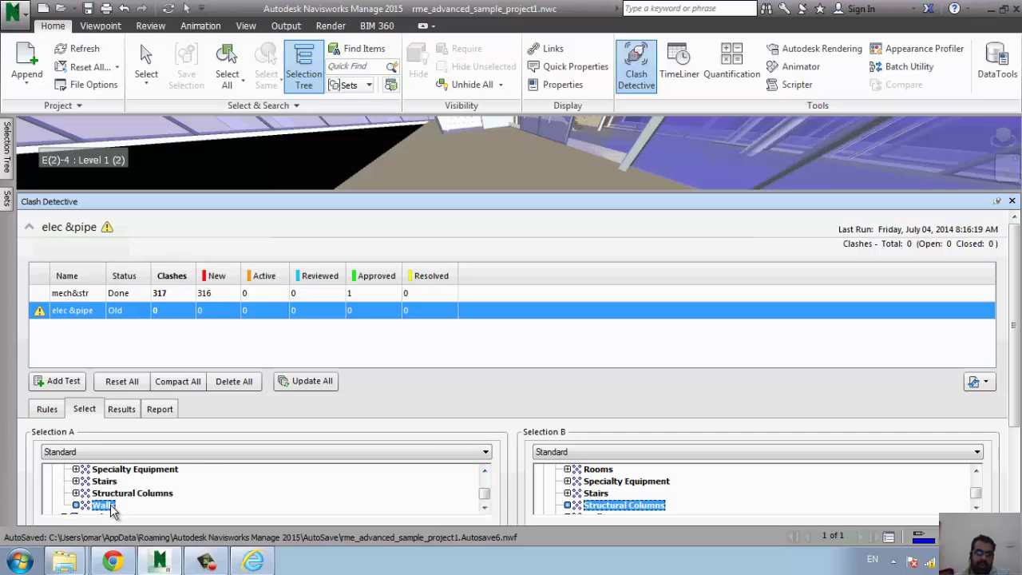
scroll(1013, 493, down, 3)
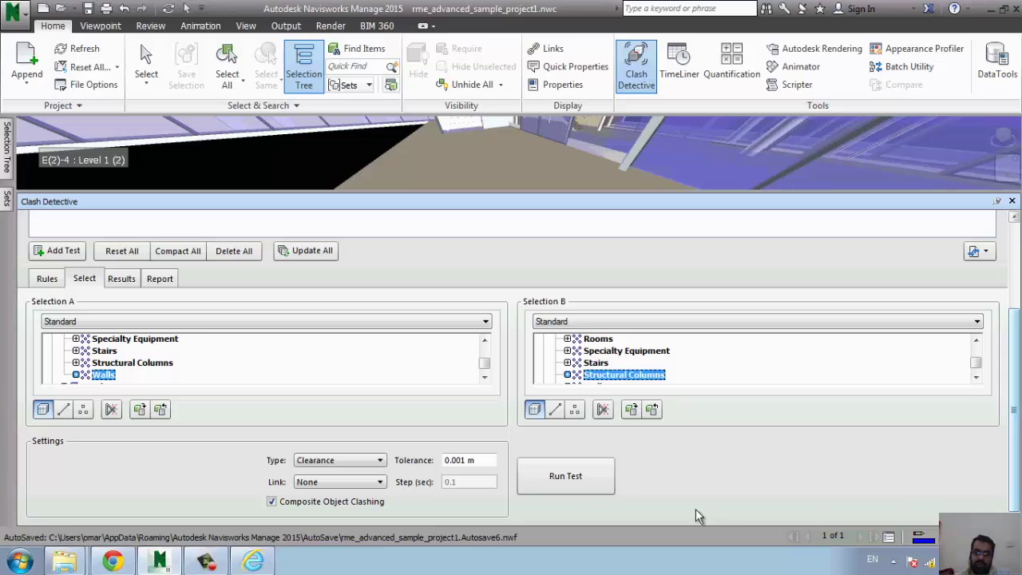
click(575, 480)
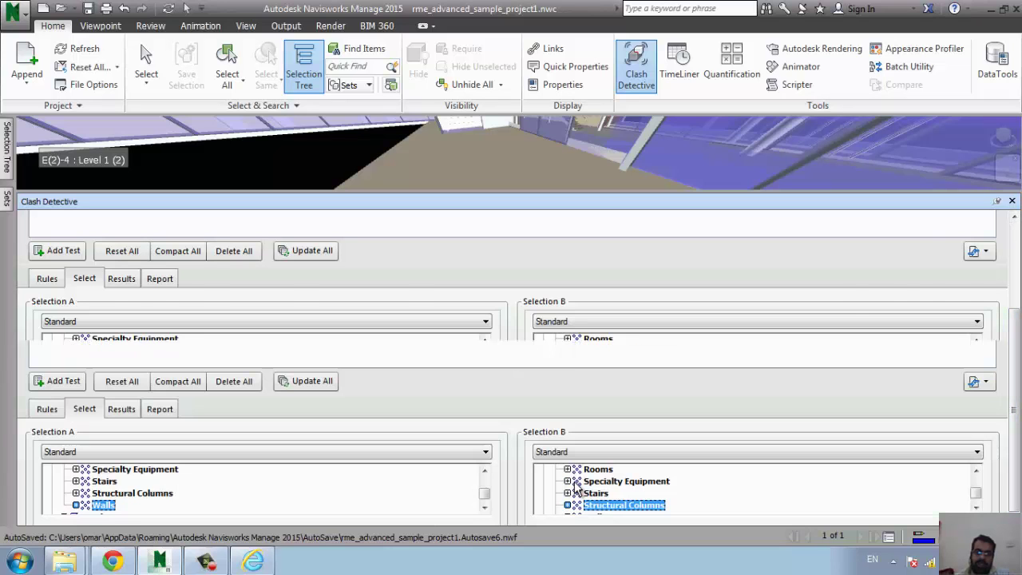
Review Clash5, Clash8 and Clash9 in the 68 results, then check the Rules and Select tabs.
scroll(1014, 482, down, 2)
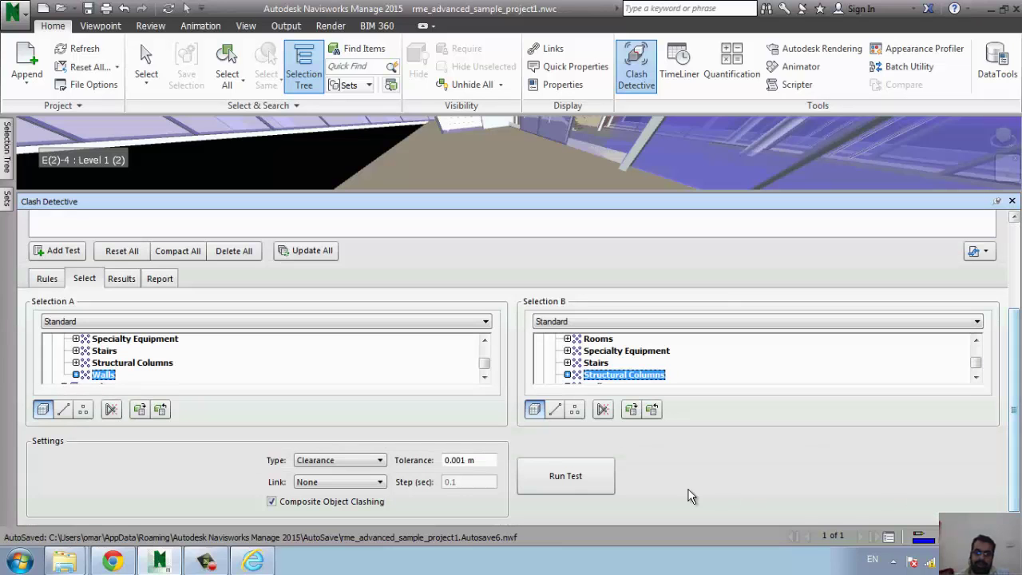
click(567, 479)
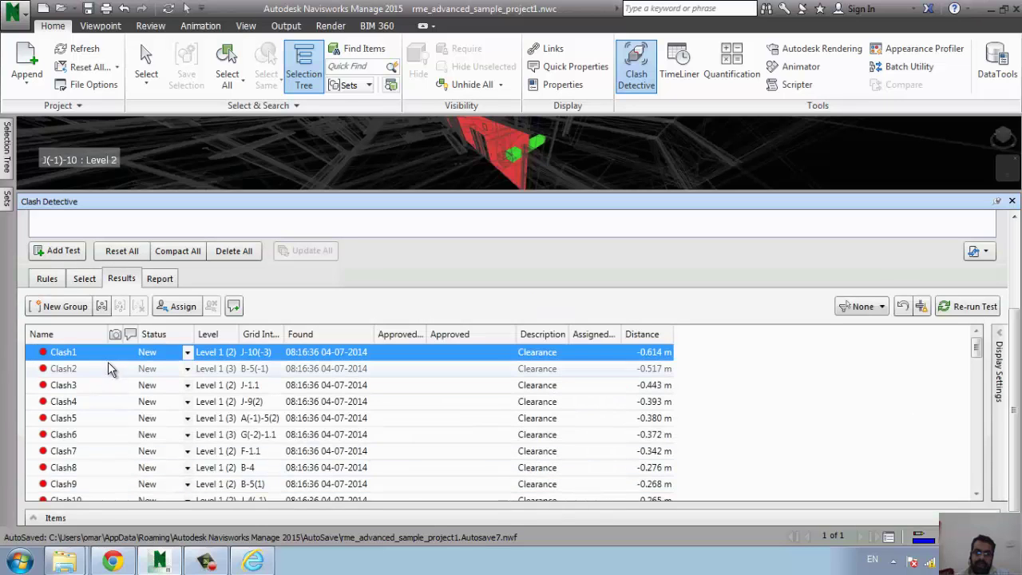
click(150, 419)
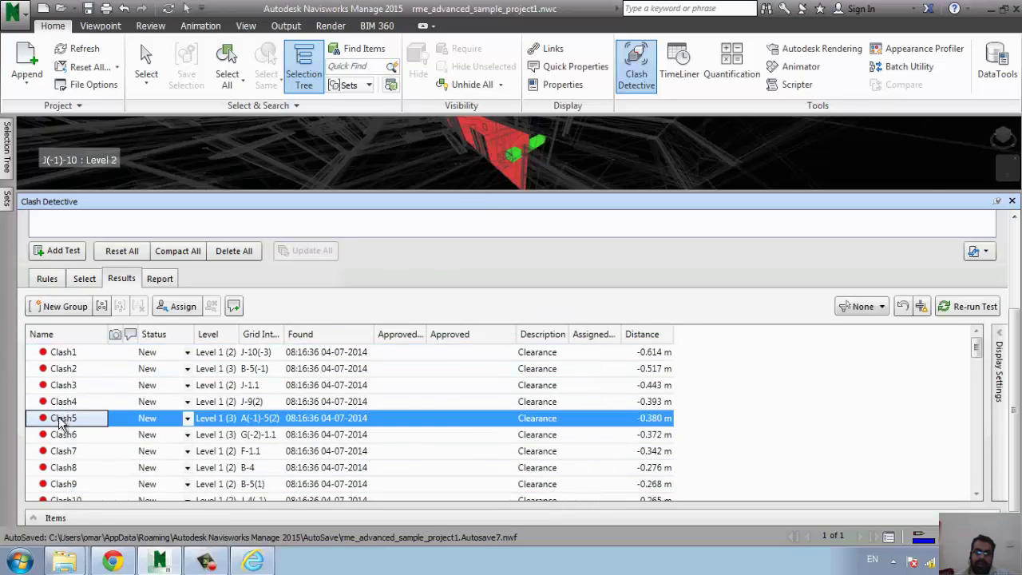
click(81, 468)
click(83, 486)
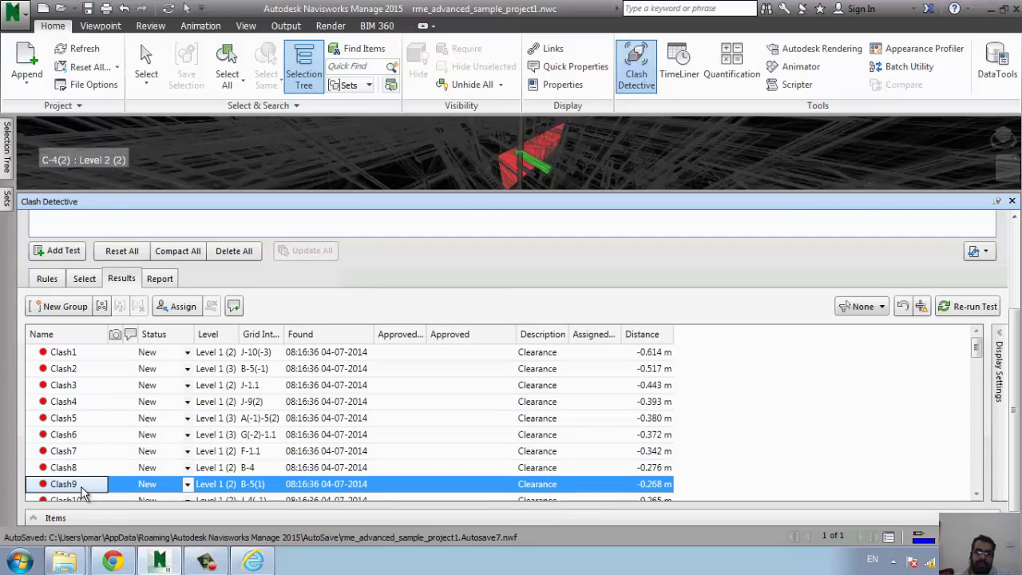
click(47, 278)
click(84, 279)
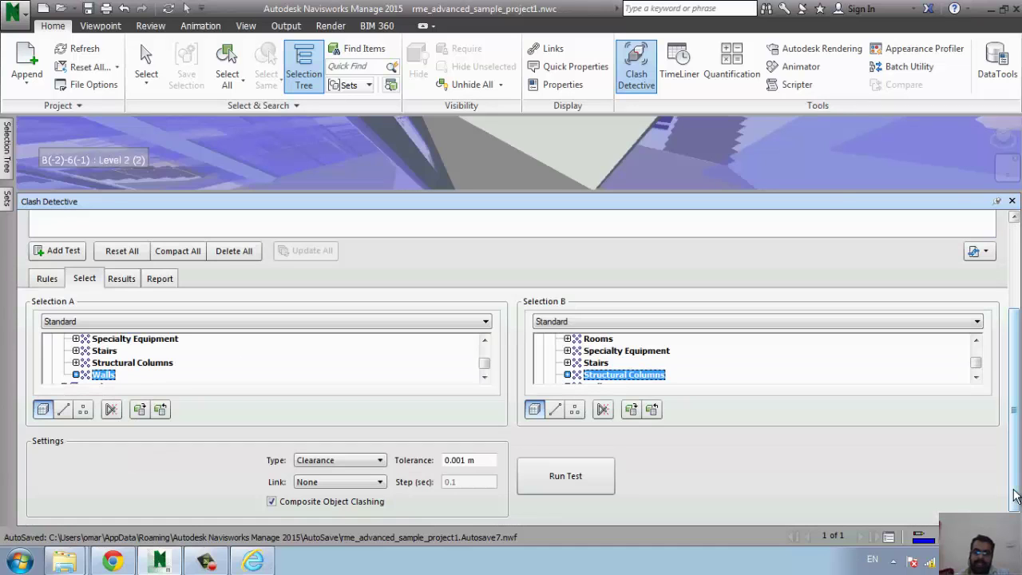
Change the tolerance from 0.001 m to 0.1, rerun elec &pipe, and inspect Clash71.
click(1014, 495)
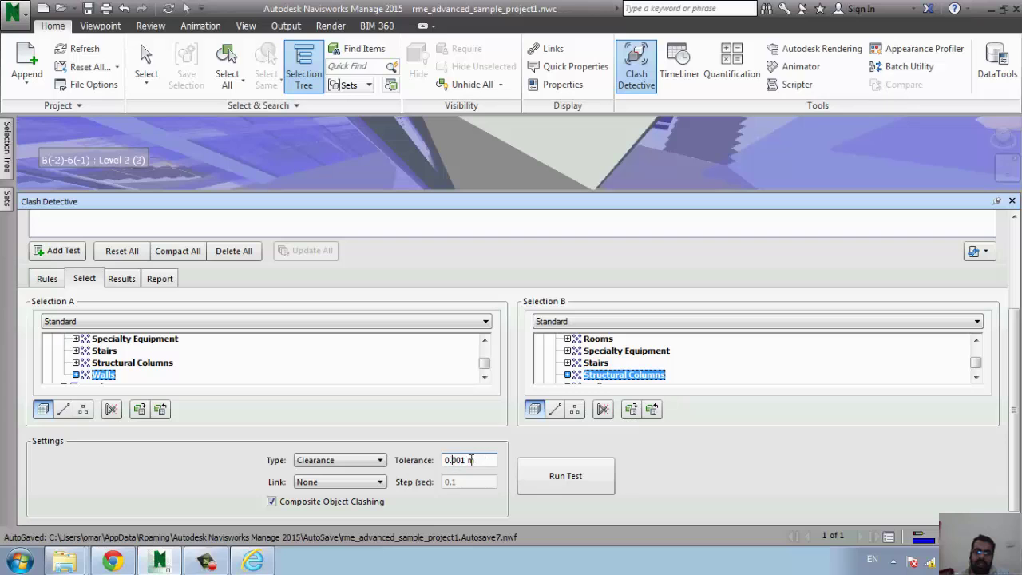
triple_click(494, 459)
text(0.1)
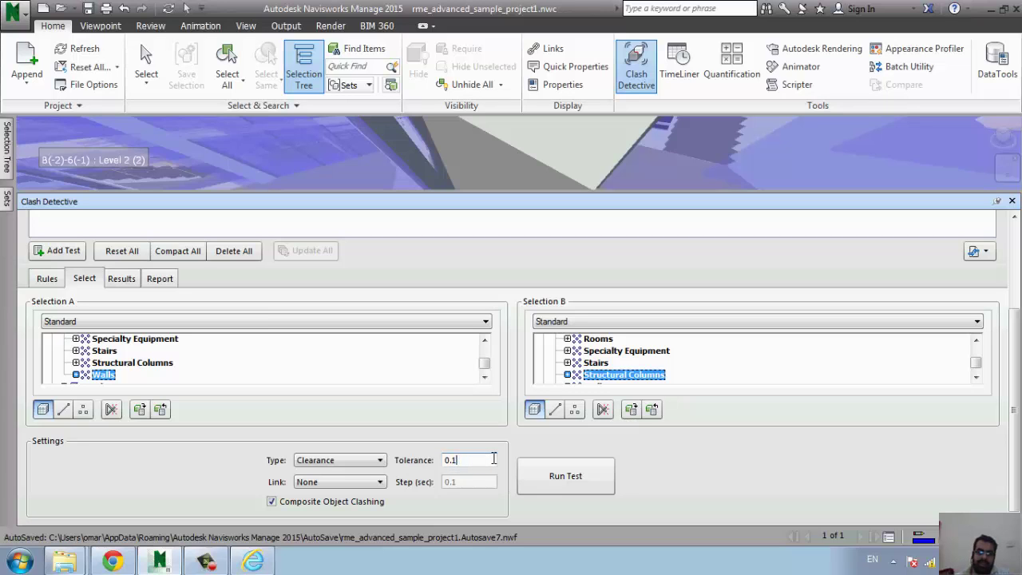
click(559, 477)
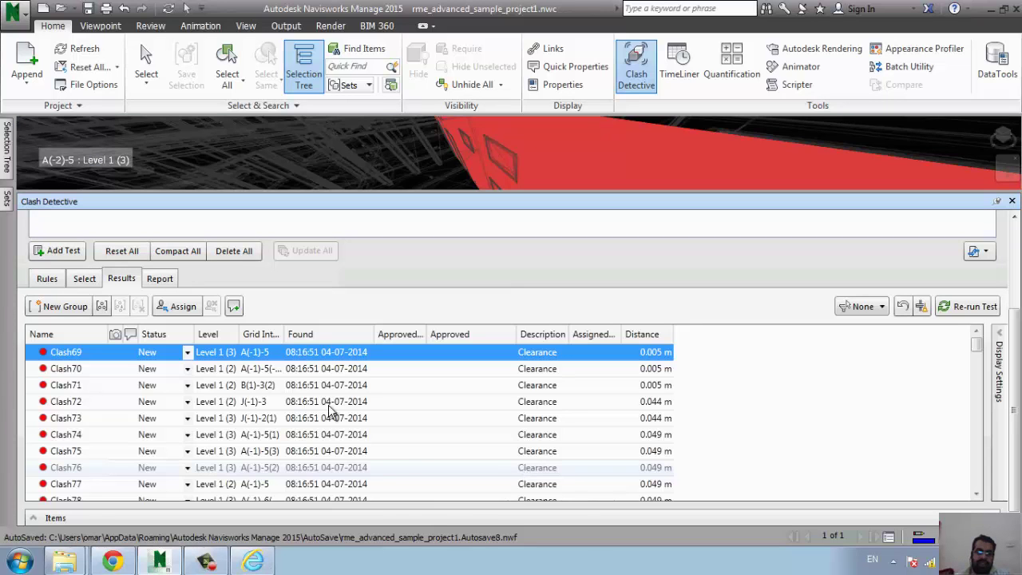
click(290, 387)
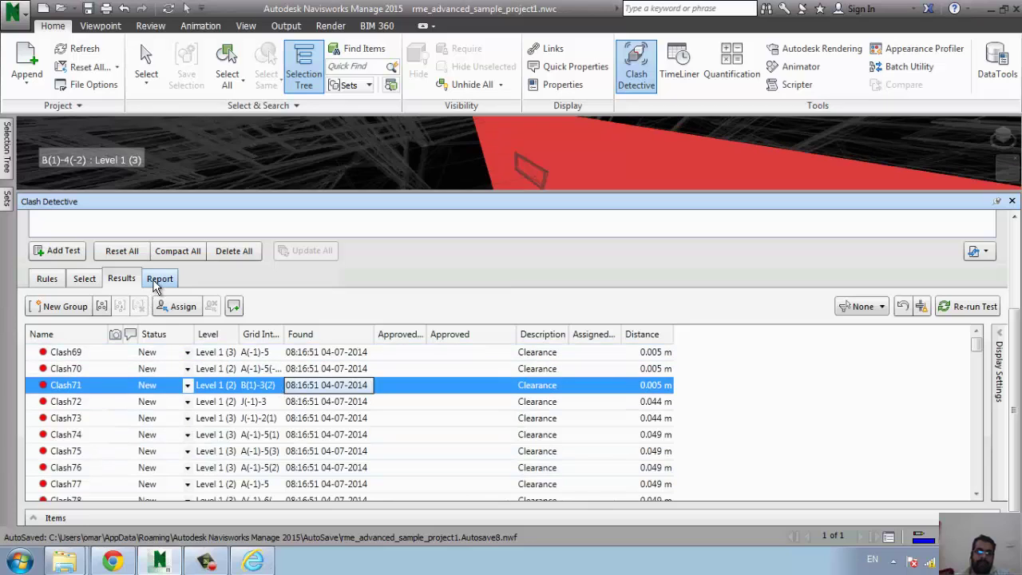
click(158, 281)
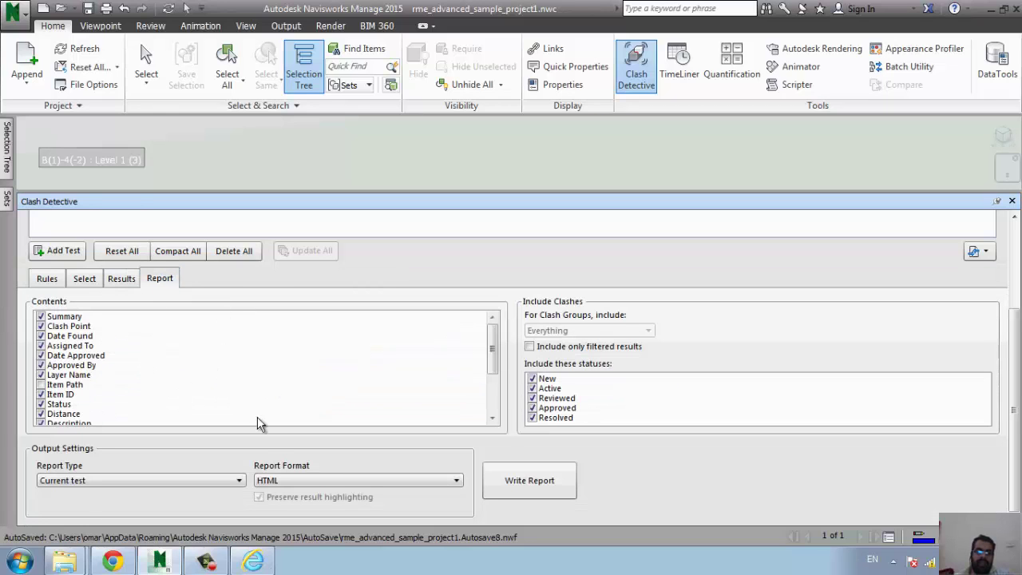
Write the HTML report for the current test, then close Clash Detective with elec &pipe at 96 clashes.
click(535, 480)
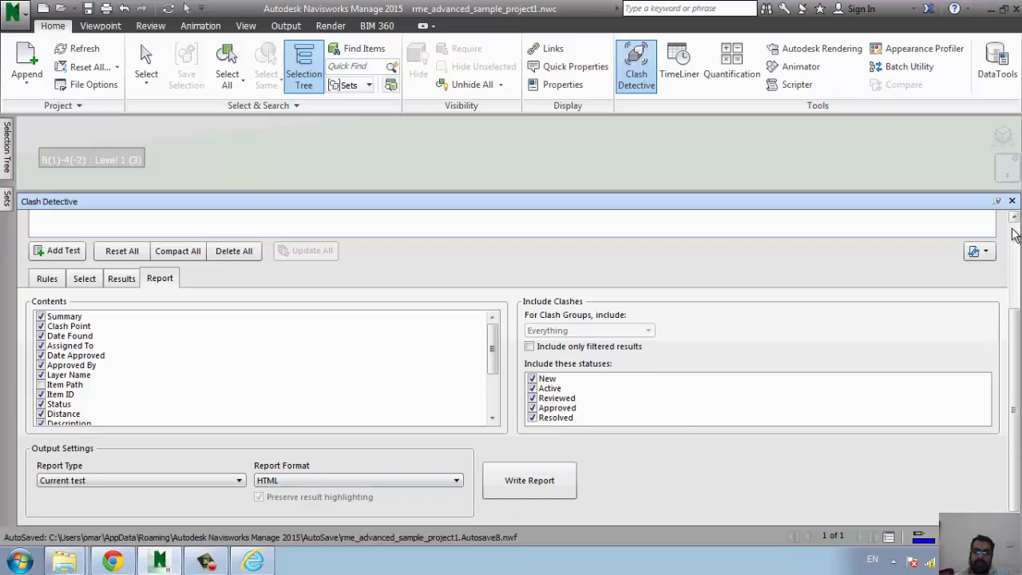
scroll(1014, 233, up, 3)
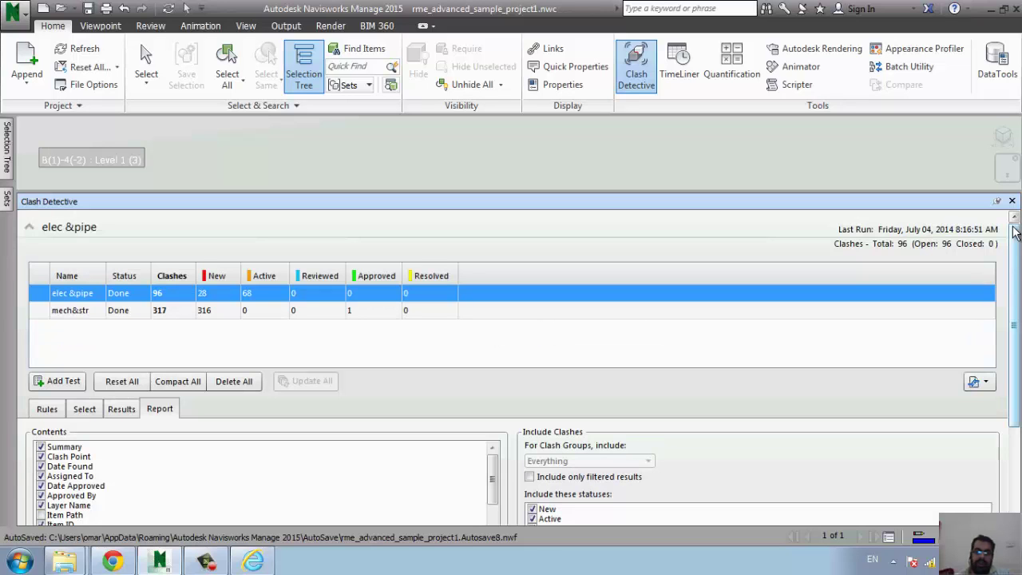
click(72, 413)
click(45, 411)
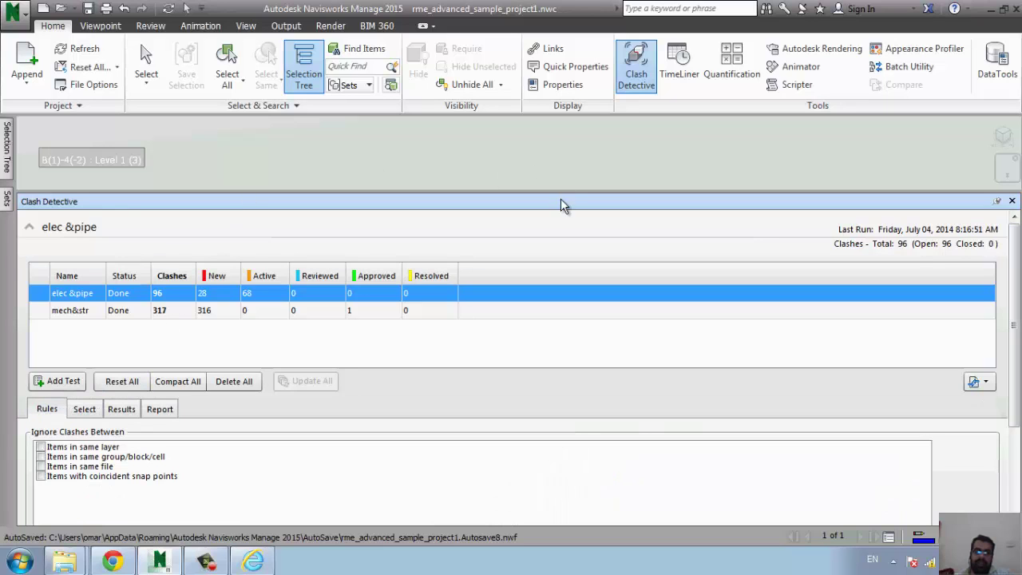
click(1012, 201)
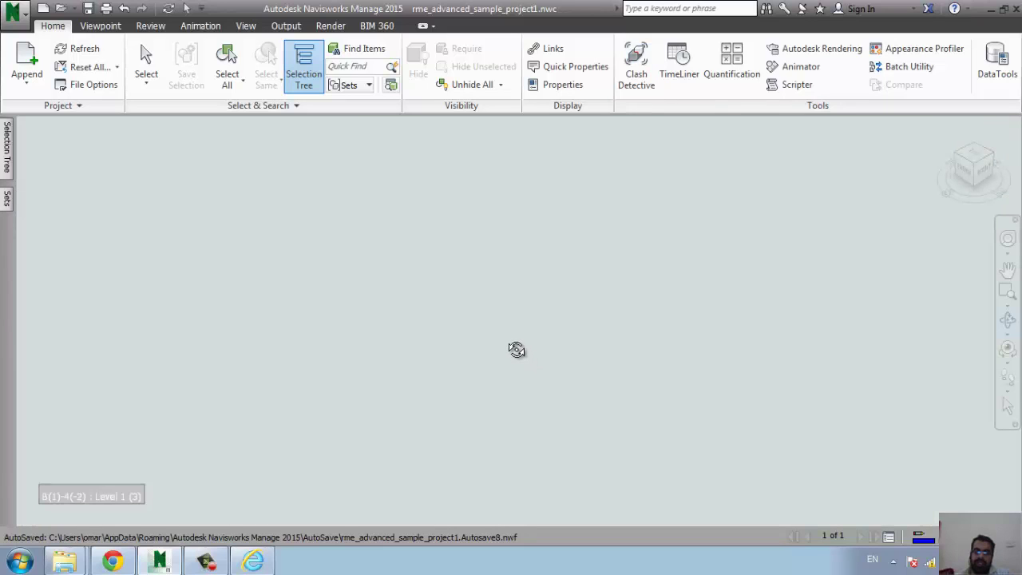
Zoom into the building, select a facade glass panel, and open its shortcut menu.
mouse_move(516, 349)
mouse_down()
mouse_move(623, 327)
mouse_move(589, 305)
mouse_move(543, 336)
mouse_up()
mouse_move(543, 335)
middle_down()
mouse_move(521, 275)
mouse_move(351, 294)
middle_up()
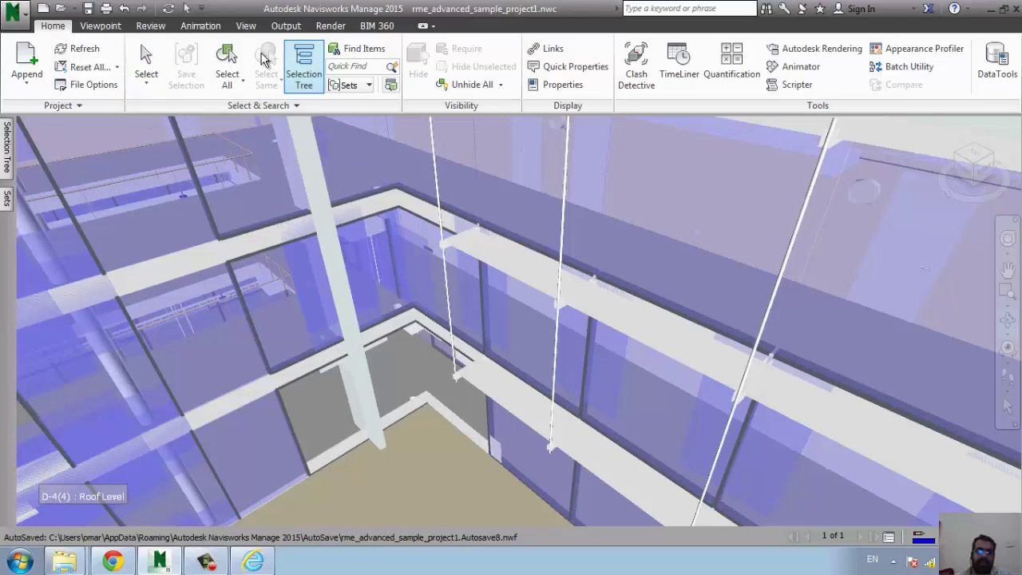
click(144, 64)
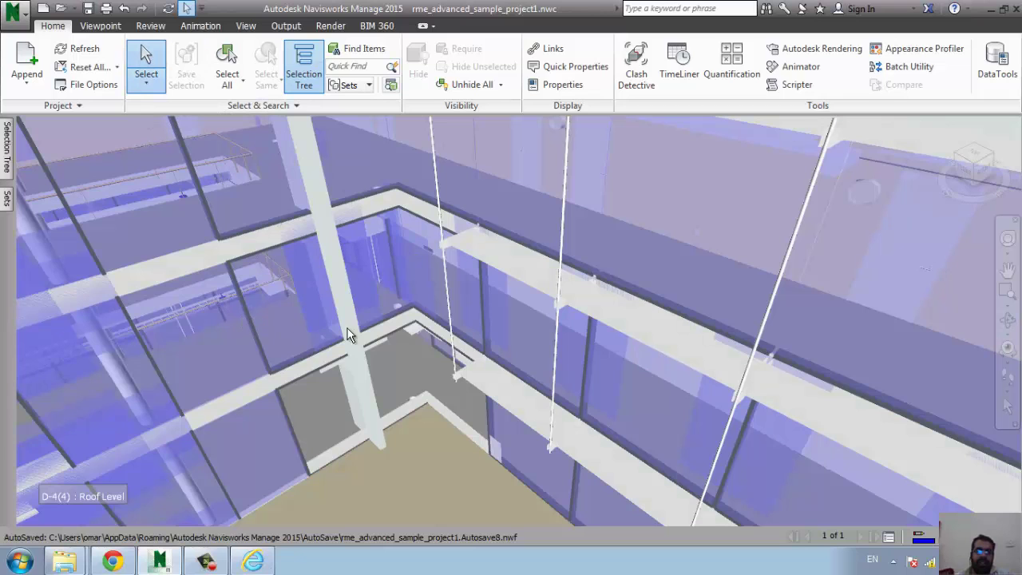
click(234, 343)
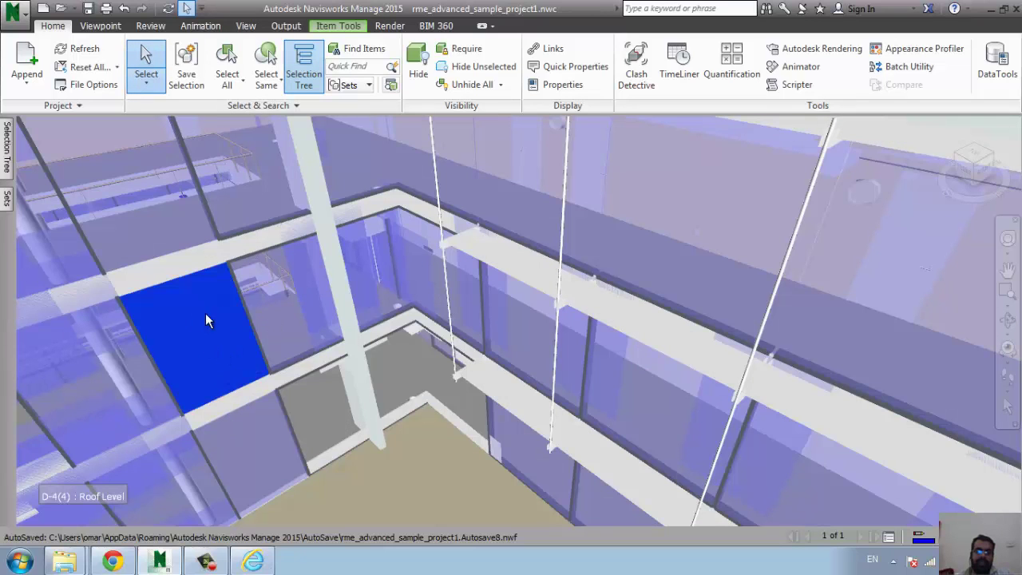
right_click(209, 327)
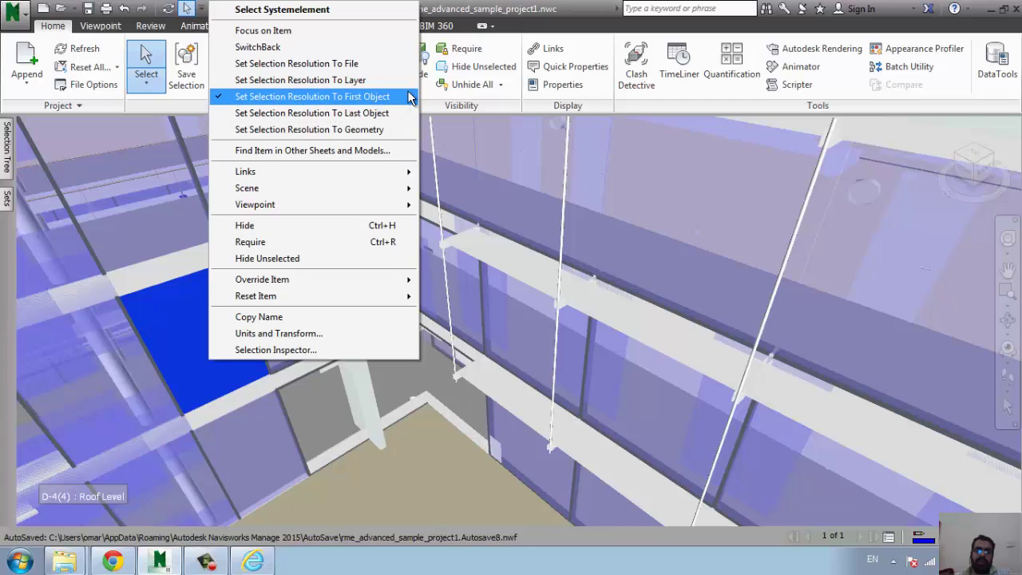
Set selection resolution to Layer and pick the Roof Level, walls, light fixtures and glazing layers.
click(287, 82)
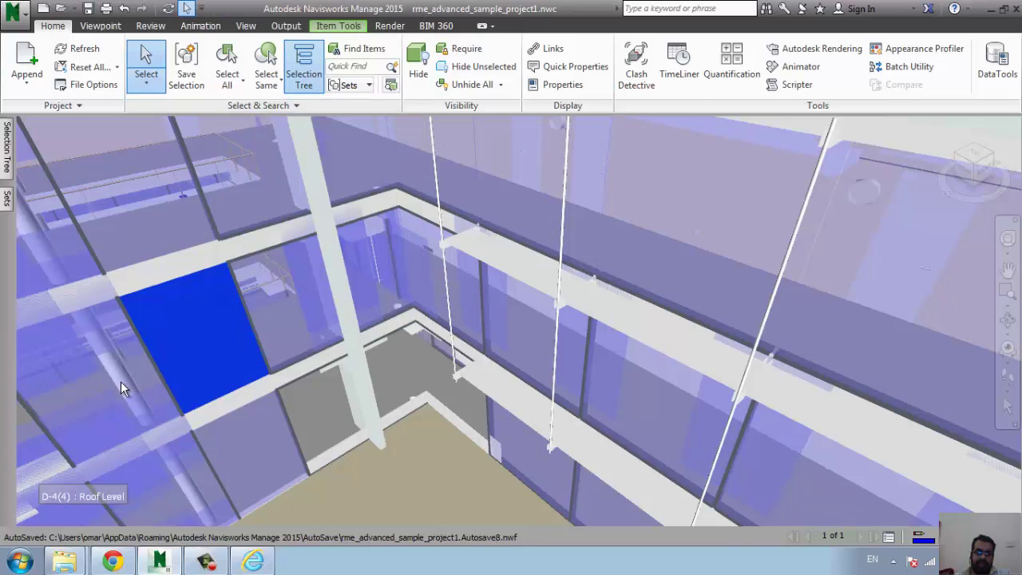
click(120, 381)
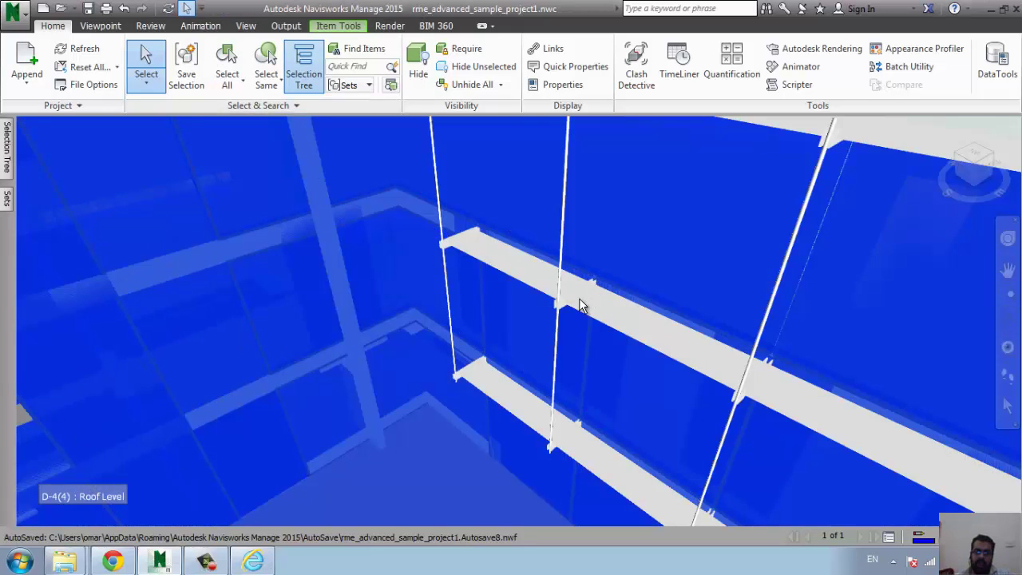
scroll(581, 304, down, 2)
scroll(580, 305, down, 2)
scroll(581, 304, down, 2)
scroll(581, 304, down, 2)
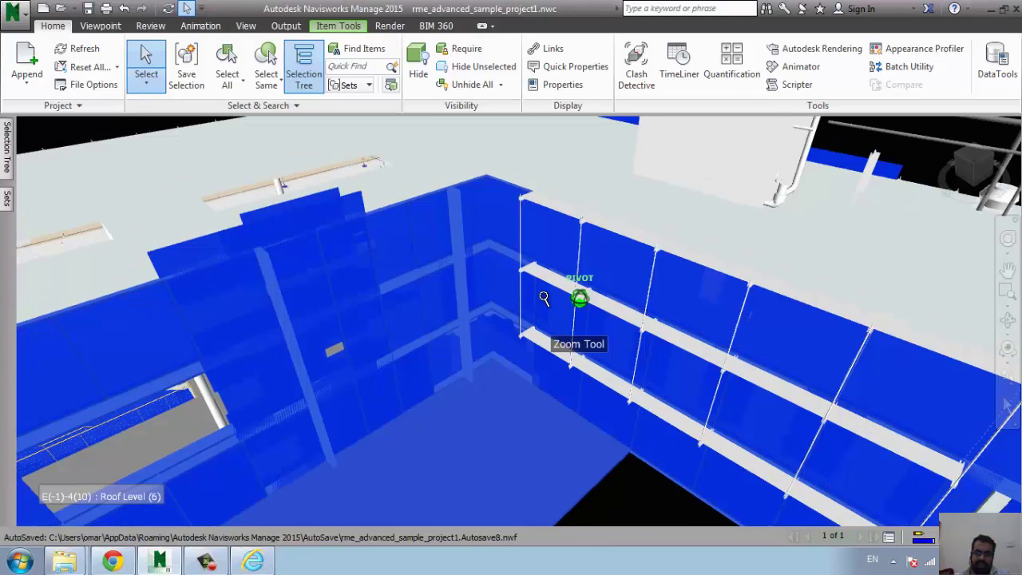
click(73, 269)
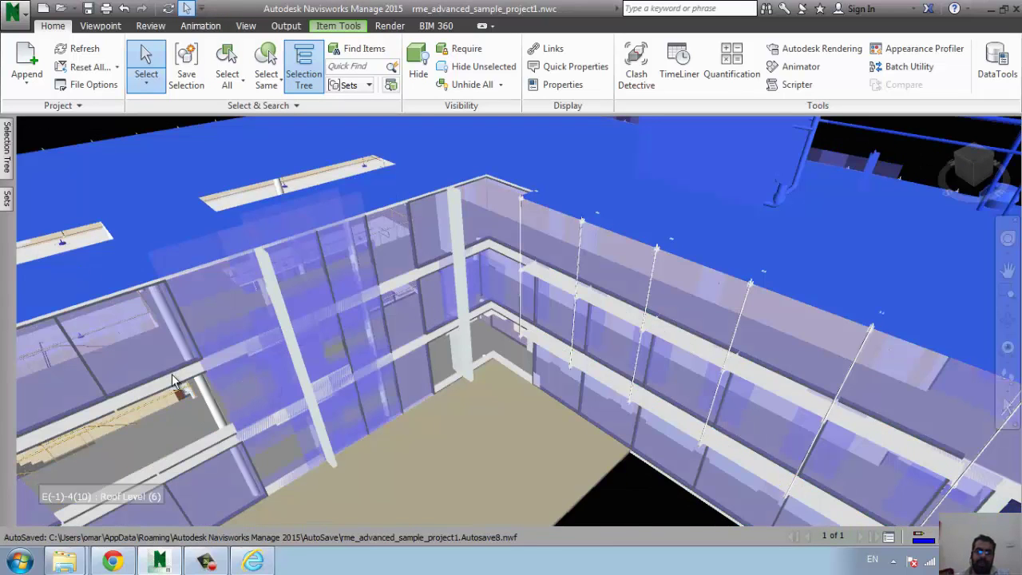
click(294, 361)
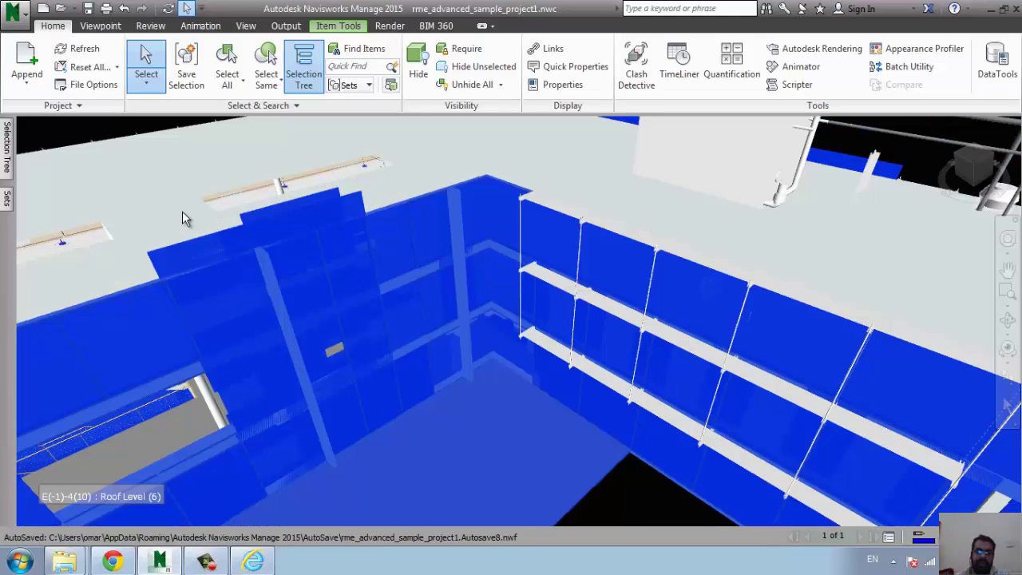
click(72, 240)
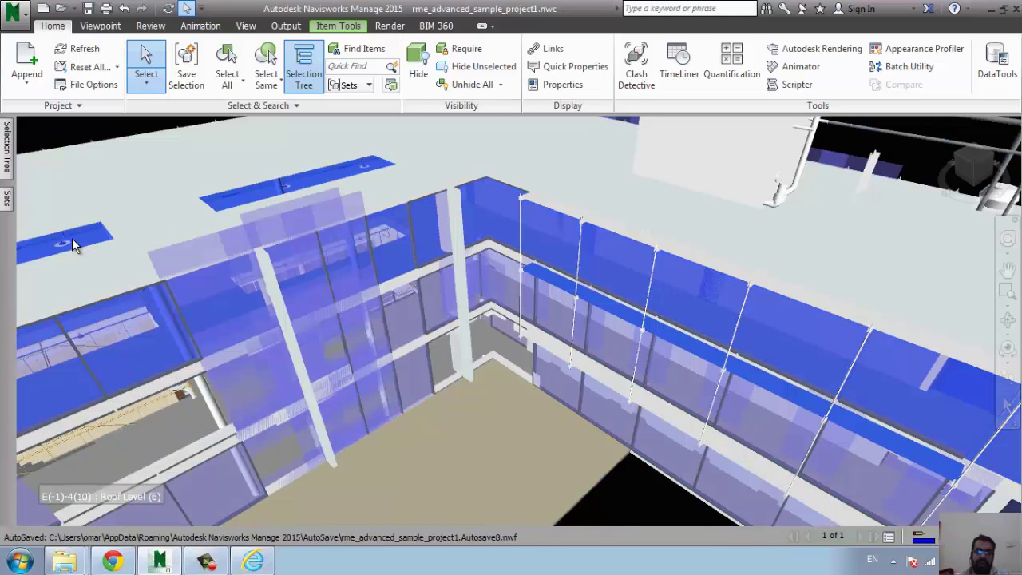
click(473, 356)
Switch selection resolution to File, pick the whole model, and frame the building.
right_click(291, 180)
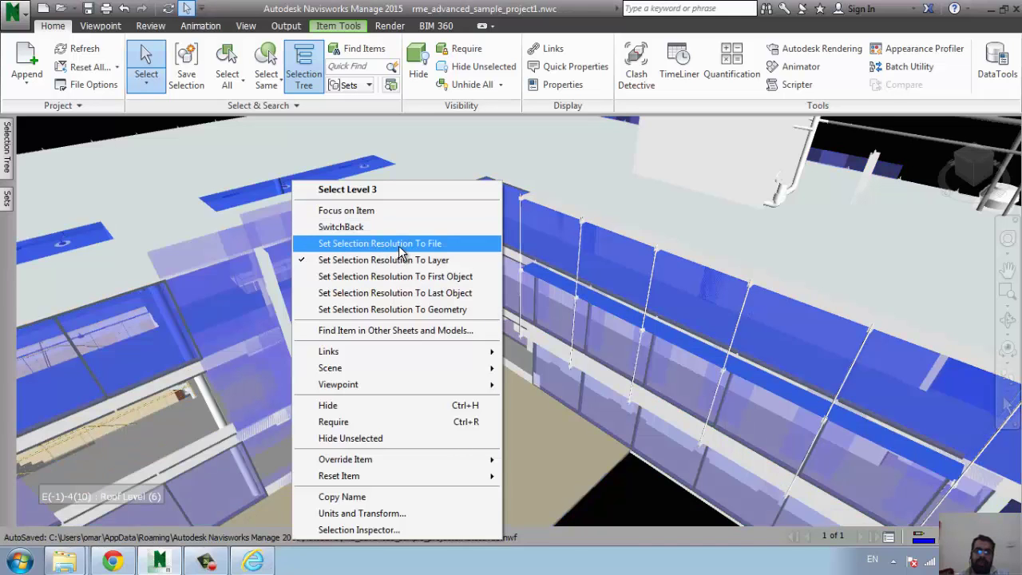
click(401, 247)
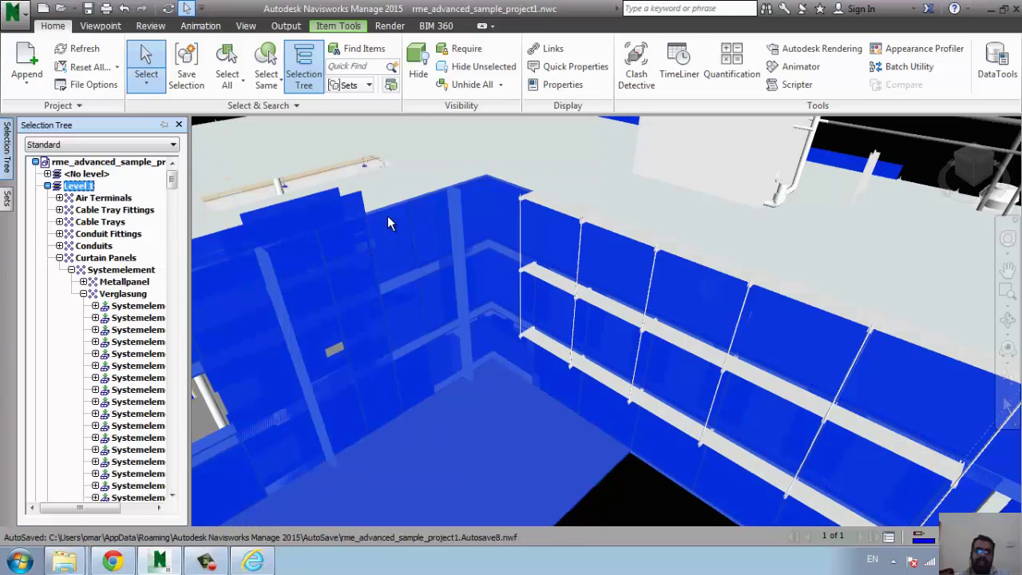
click(404, 174)
scroll(382, 312, down, 3)
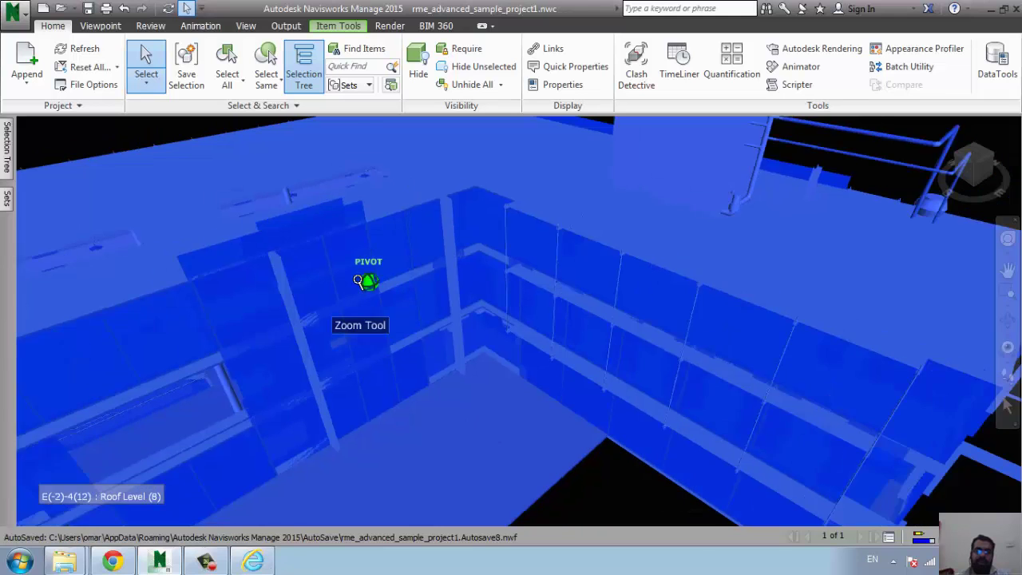
scroll(382, 312, down, 3)
middle_drag(371, 423, 486, 367)
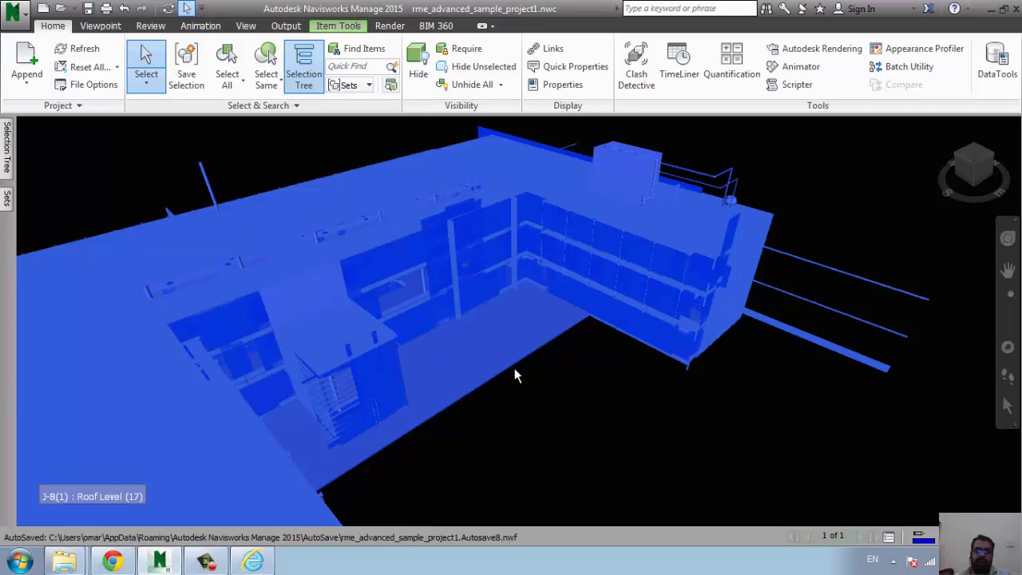
Set resolution to First Object and pick the stair-tower roof, floor slab, pipe and line.
right_click(574, 395)
right_click(422, 339)
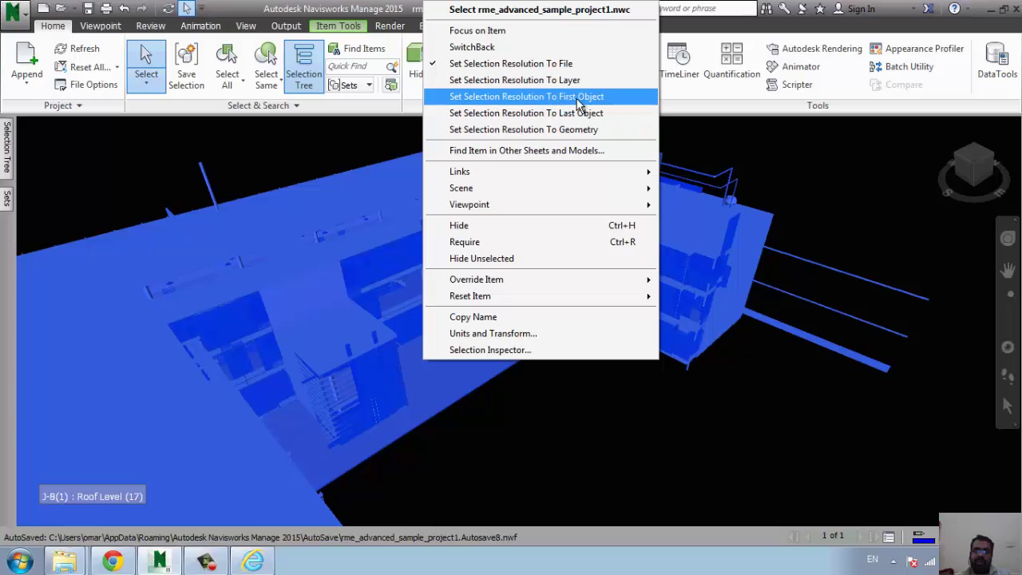
click(606, 99)
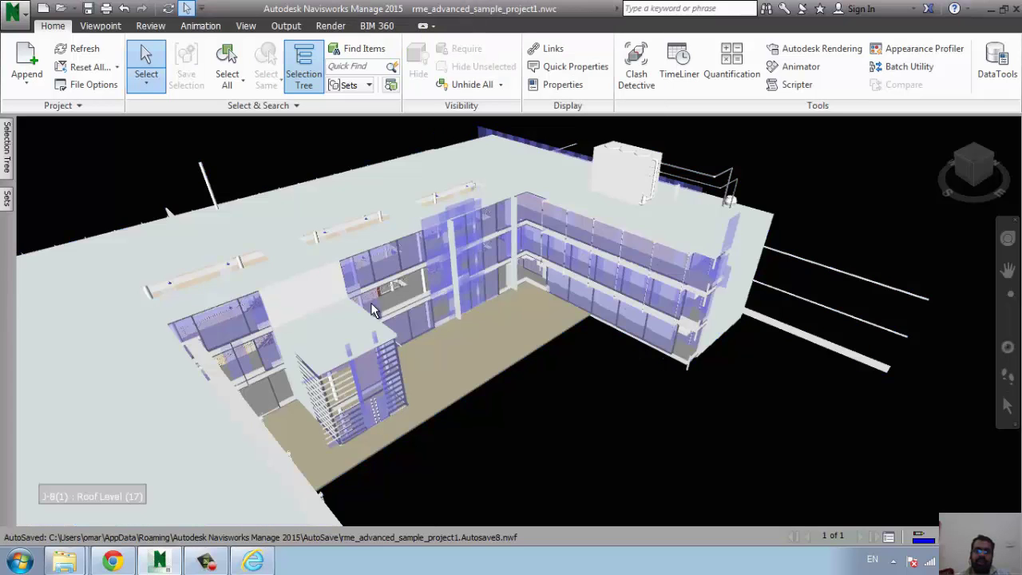
click(347, 328)
click(487, 369)
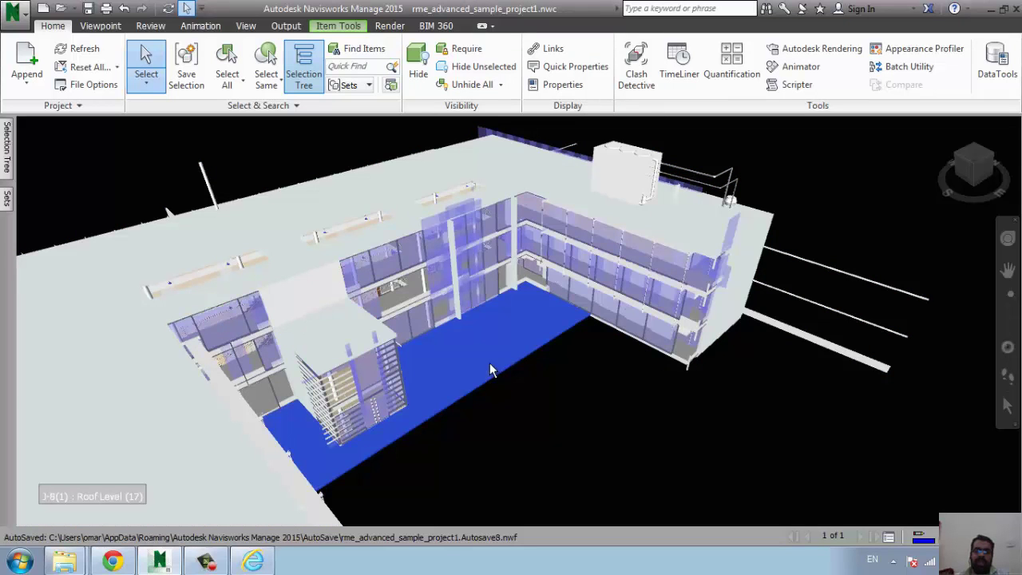
click(798, 338)
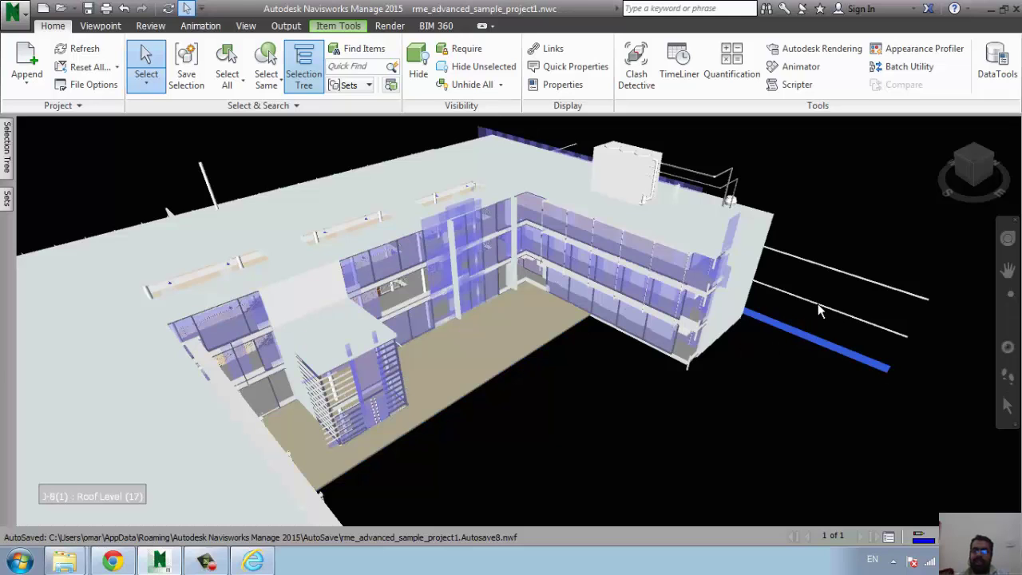
click(816, 302)
click(822, 267)
Open the floor slab's selection resolution options, then clear the selection with Esc.
right_click(663, 410)
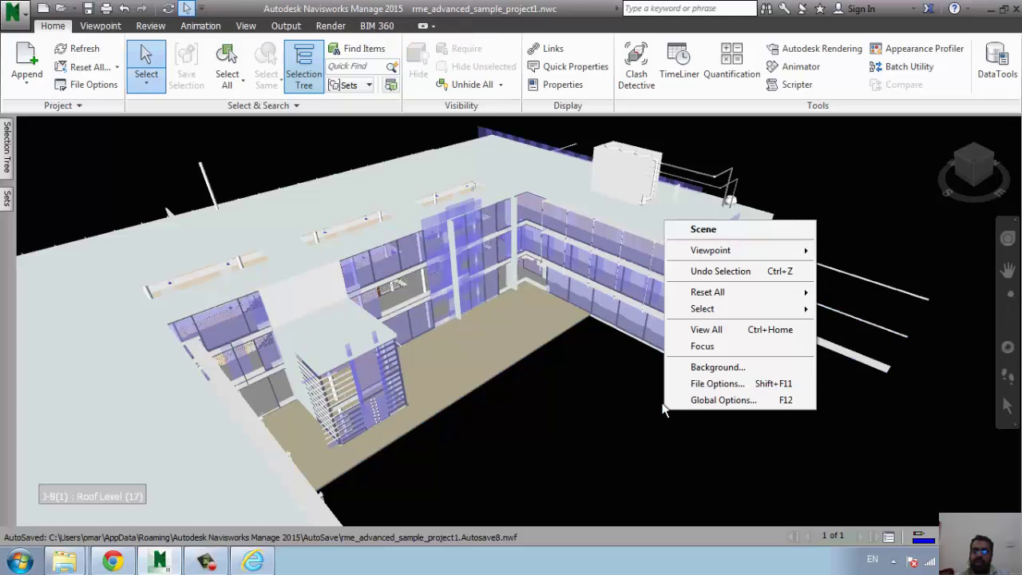
right_click(519, 319)
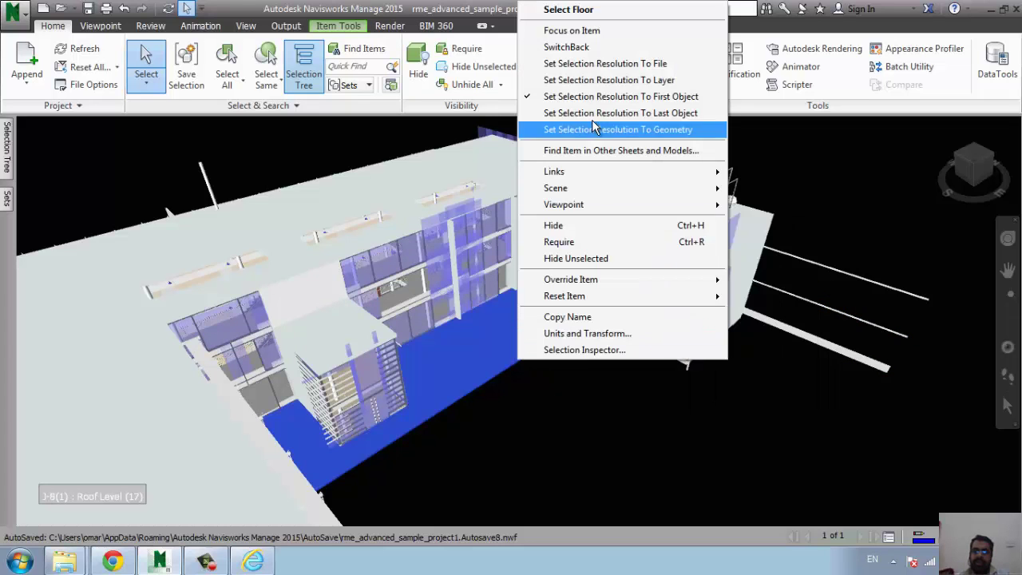
click(572, 106)
key(Escape)
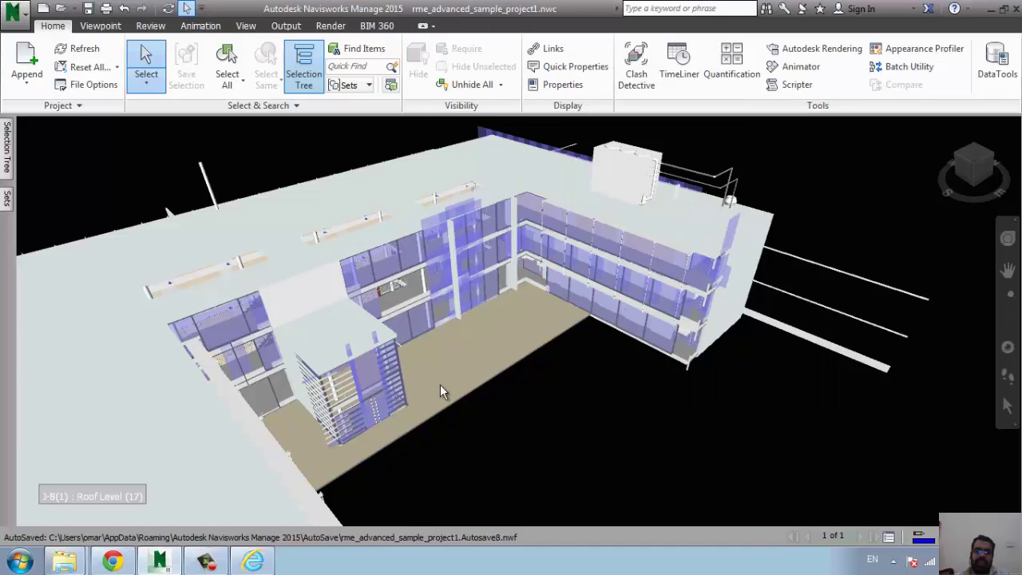
Select a level's floor and glazing, the roof slab, a roof element, and the left beam.
click(440, 386)
scroll(411, 392, up, 5)
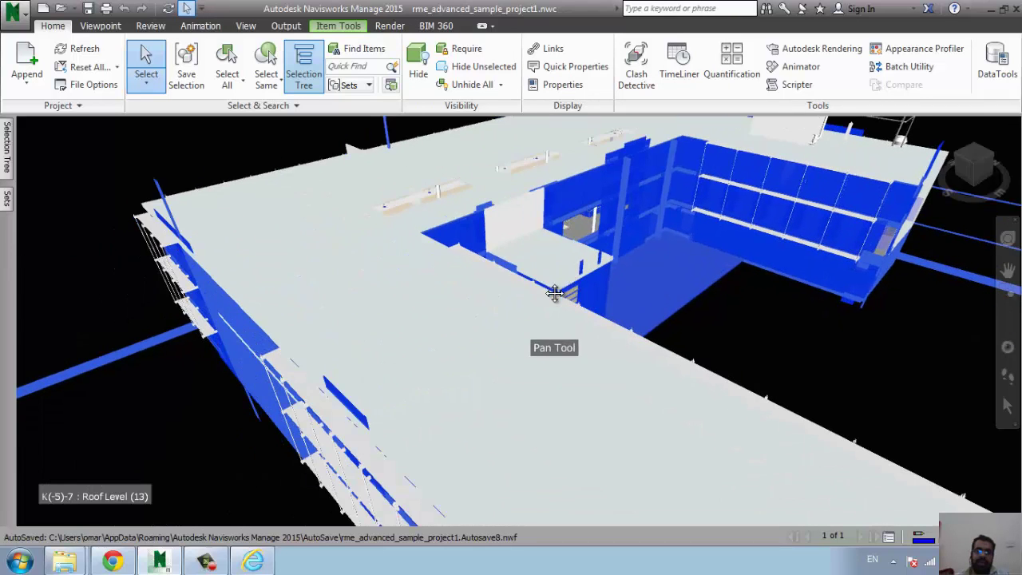
middle_drag(555, 290, 302, 295)
click(294, 225)
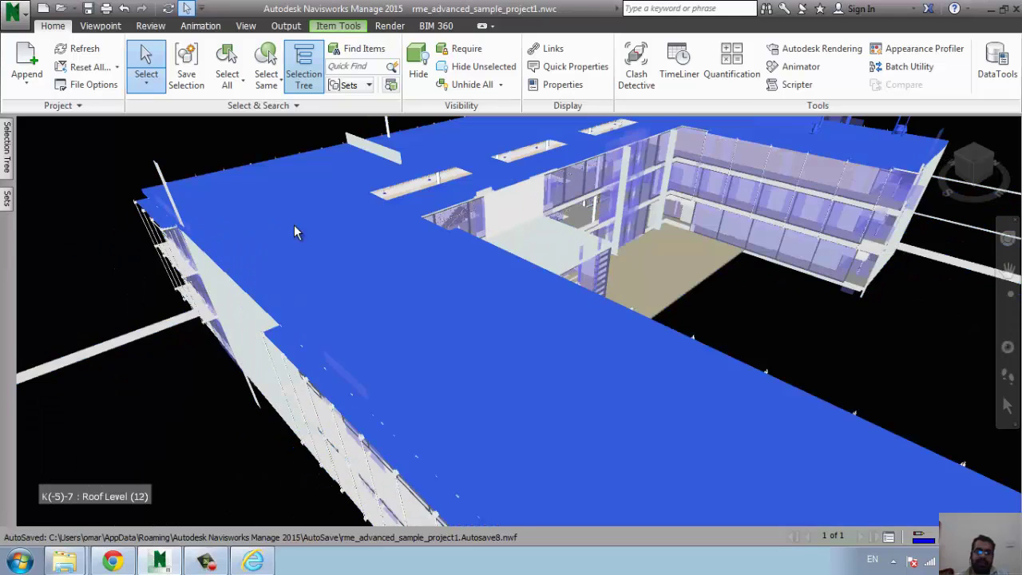
click(391, 154)
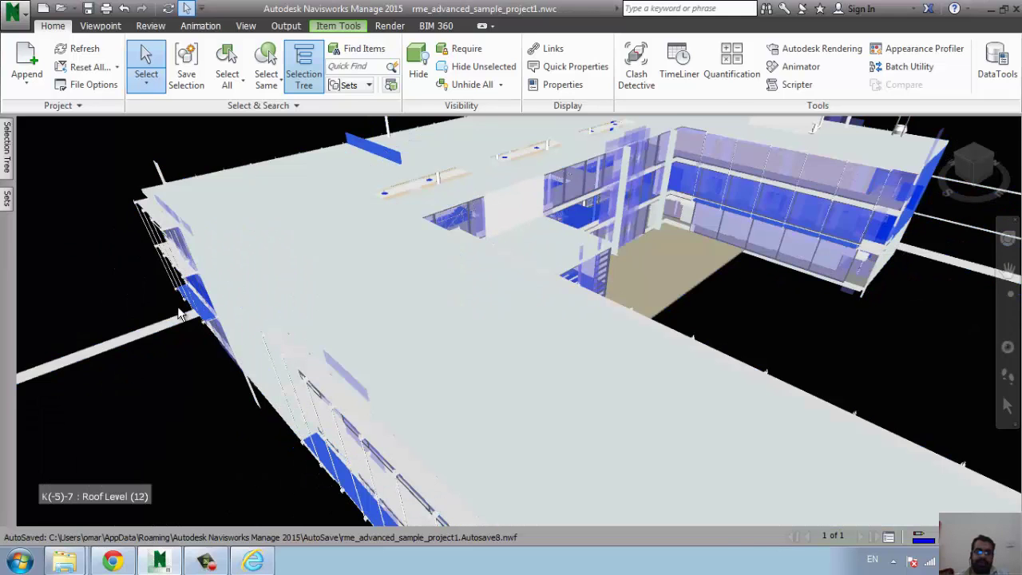
click(127, 332)
Pan and zoom the 3D view to show the whole building with nothing selected.
mouse_move(417, 296)
middle_down()
mouse_move(607, 262)
mouse_move(571, 205)
mouse_move(403, 226)
middle_up()
scroll(403, 226, down, 3)
scroll(405, 229, down, 2)
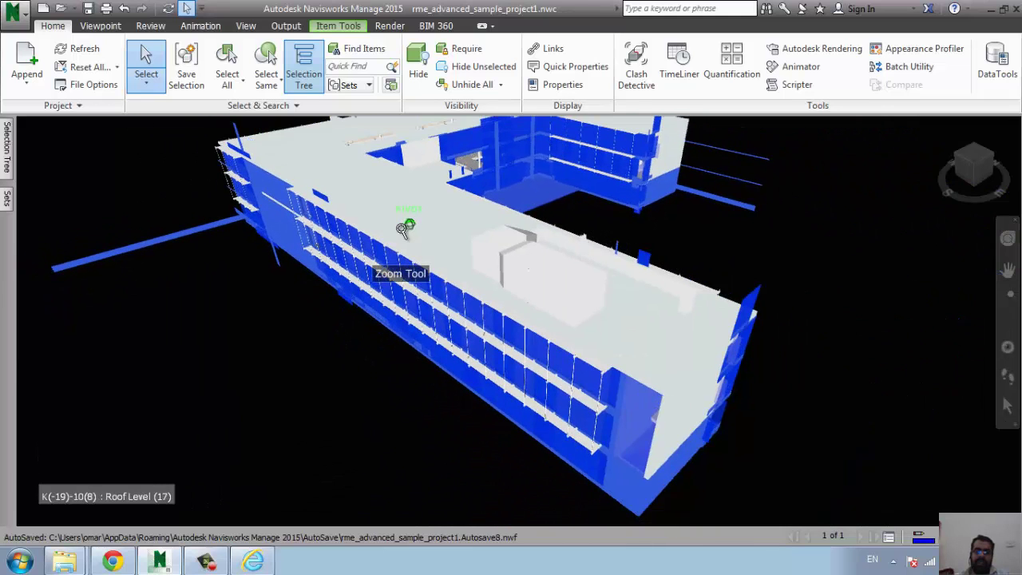
scroll(366, 323, up, 3)
scroll(399, 347, up, 2)
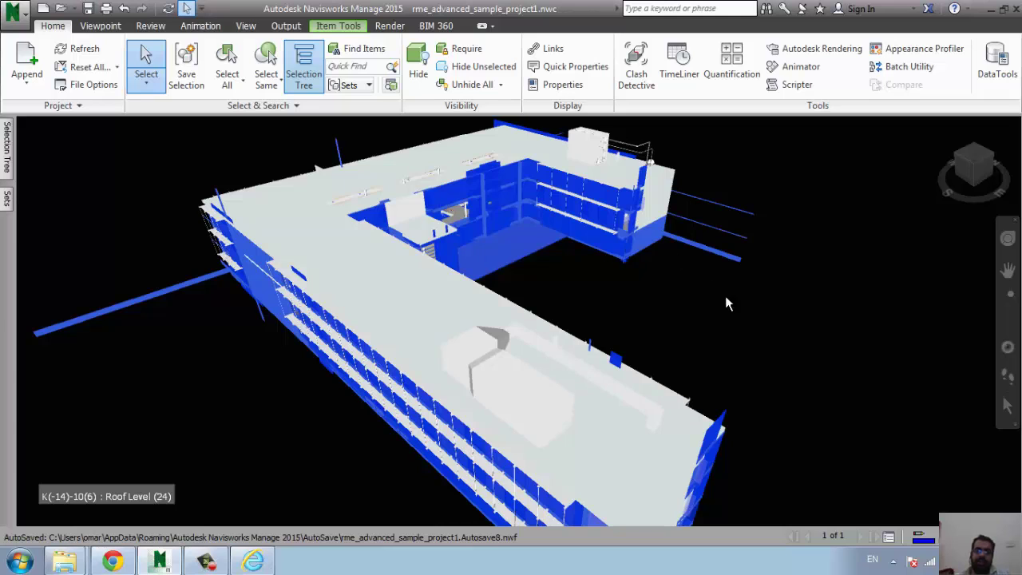
mouse_move(769, 379)
middle_down()
mouse_move(711, 347)
mouse_move(730, 354)
middle_up()
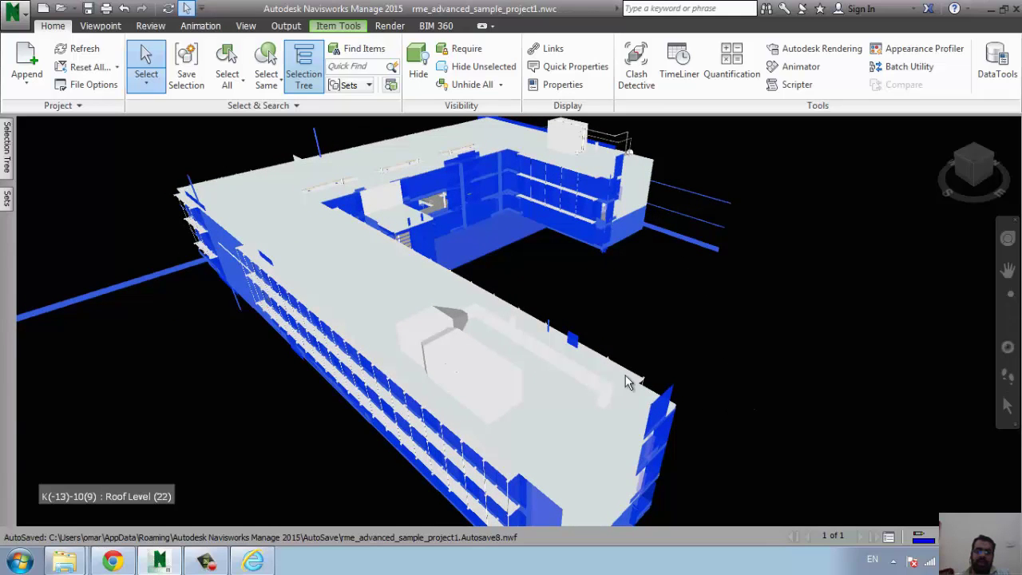
middle_drag(316, 367, 313, 370)
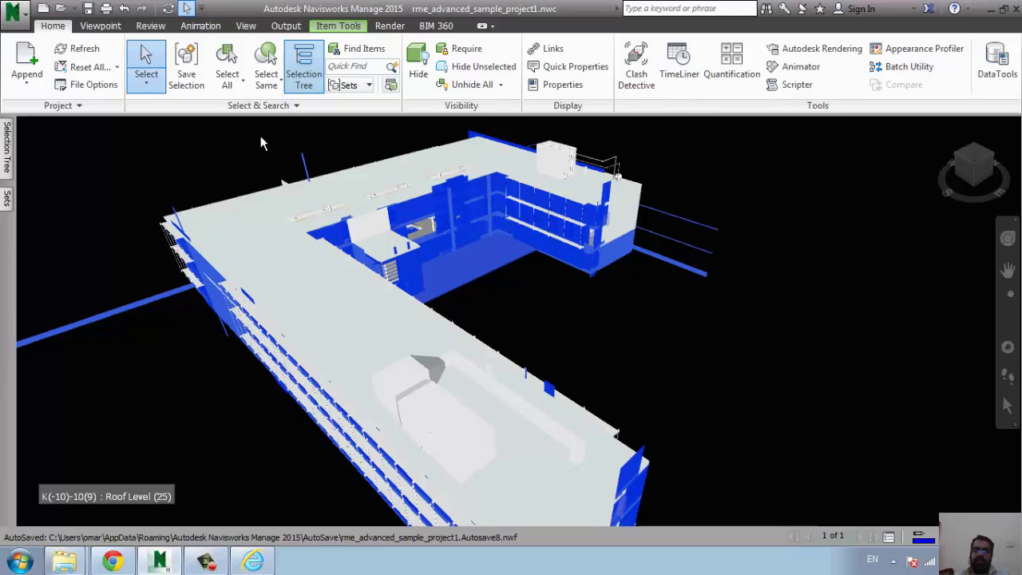
middle_drag(651, 325, 630, 333)
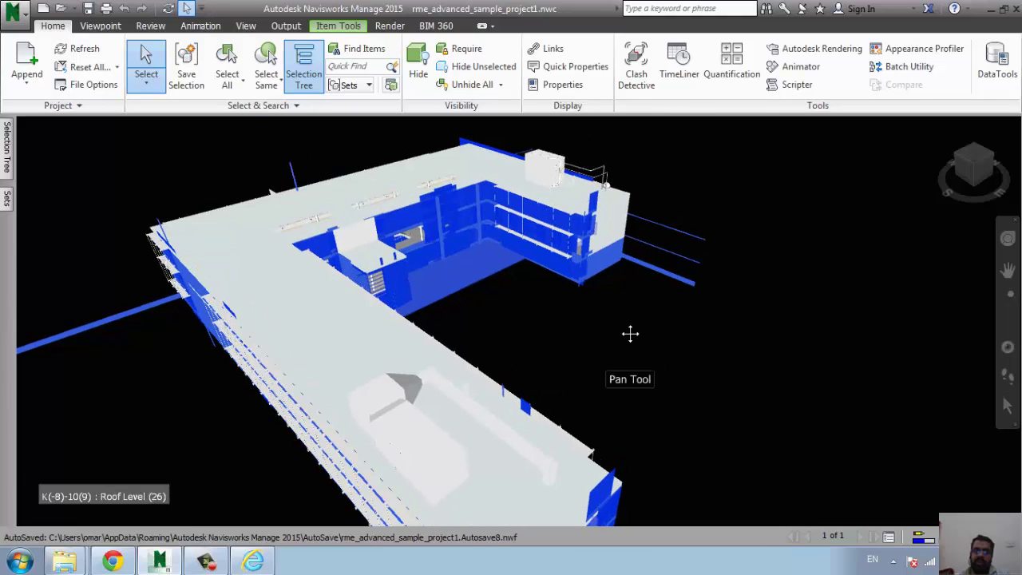